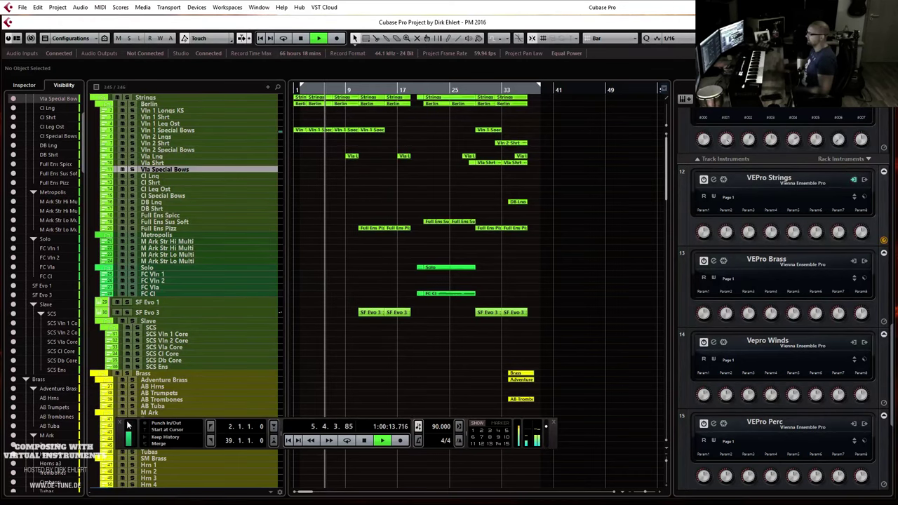
Examine the arrangement's tracks from the strings down to the loop and VST instrument tracks while the project plays.
key(F2)
scroll(388, 259, down, 3)
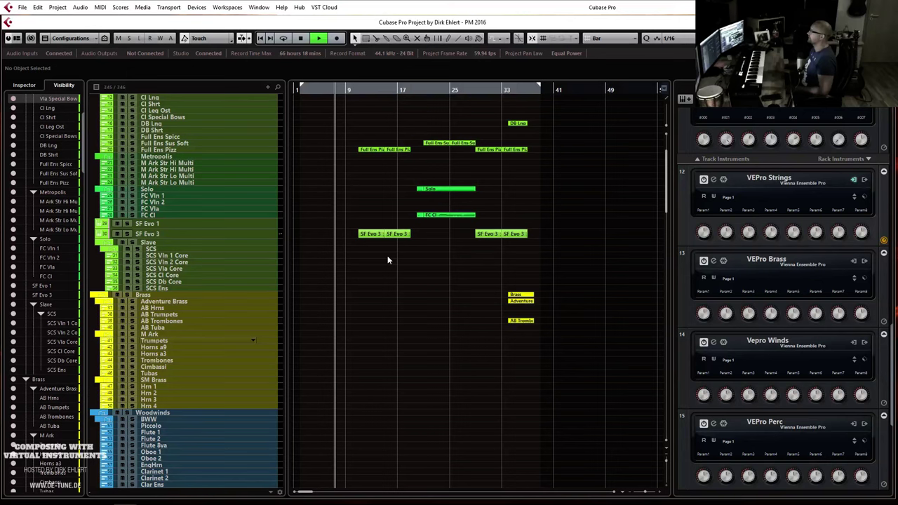
scroll(387, 260, down, 15)
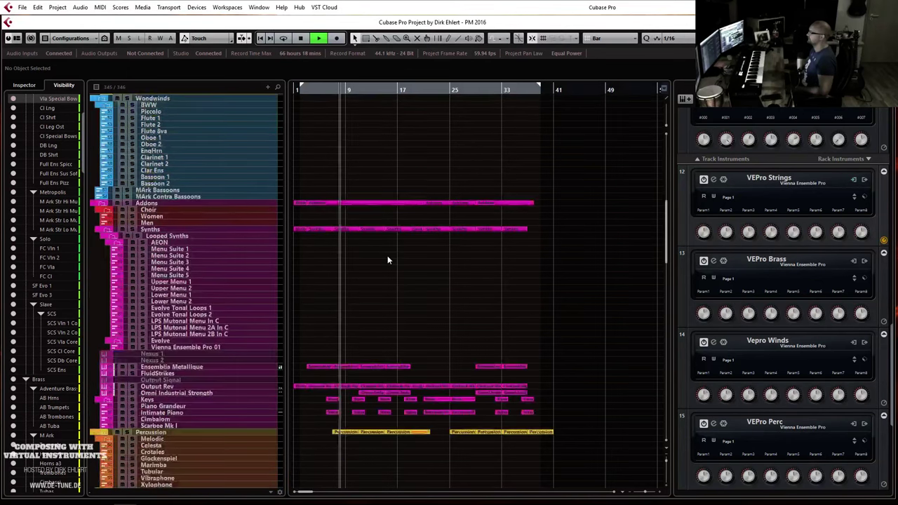
scroll(387, 258, down, 10)
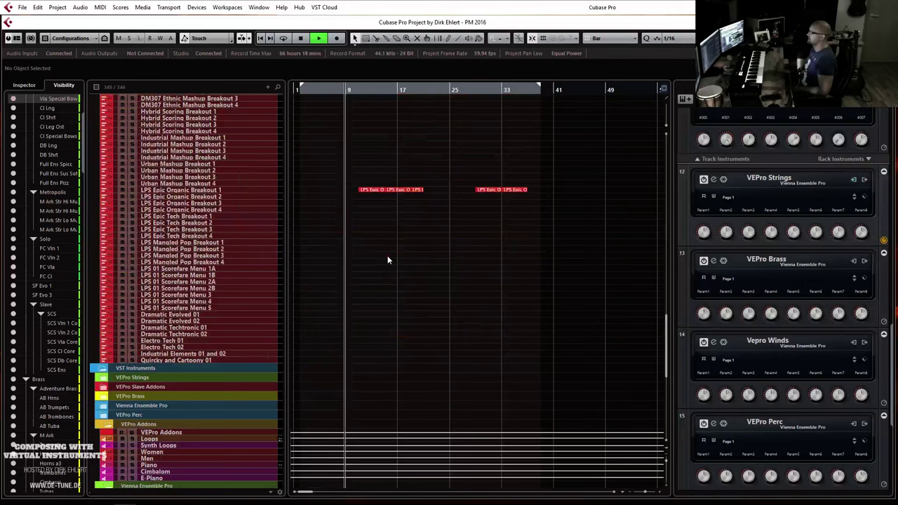
scroll(415, 265, up, 15)
scroll(414, 266, up, 15)
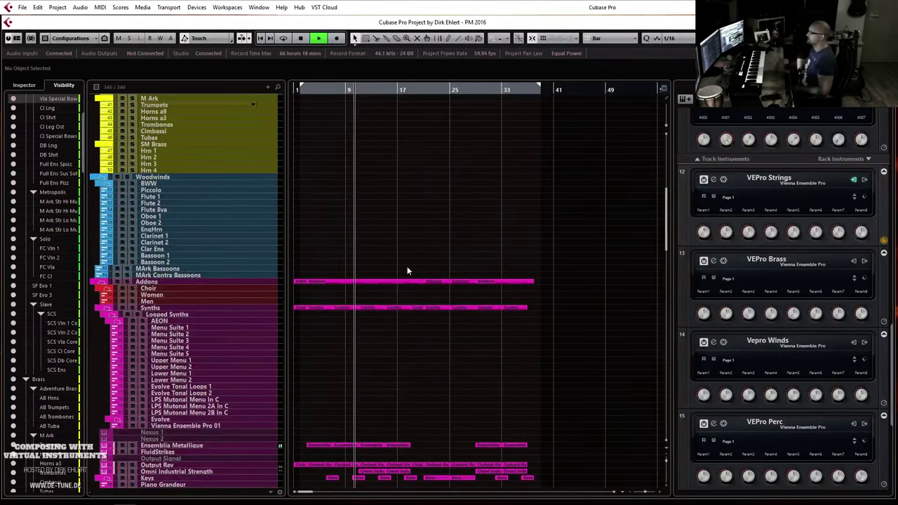
scroll(467, 236, up, 10)
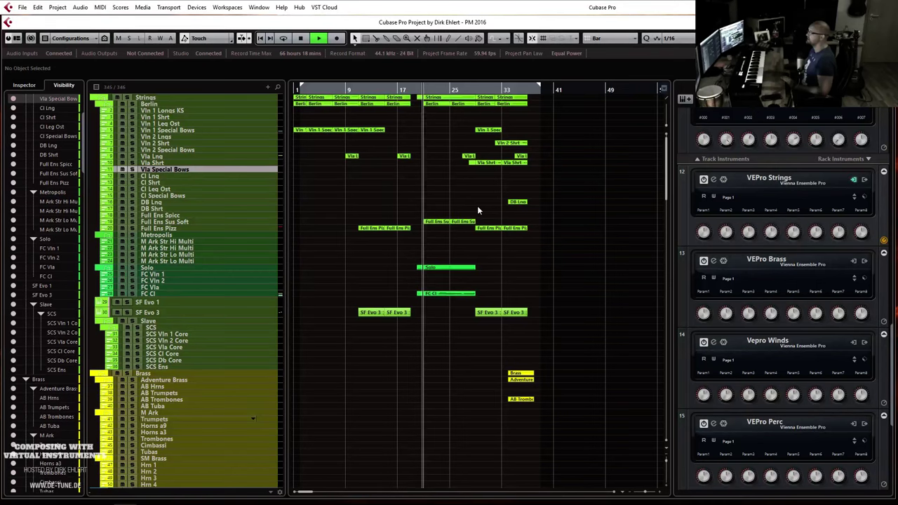
scroll(477, 206, down, 4)
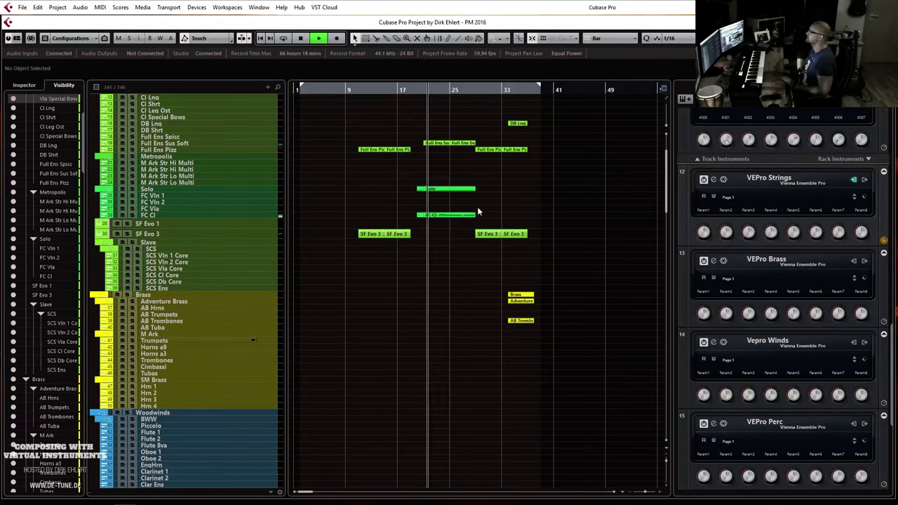
scroll(477, 206, up, 4)
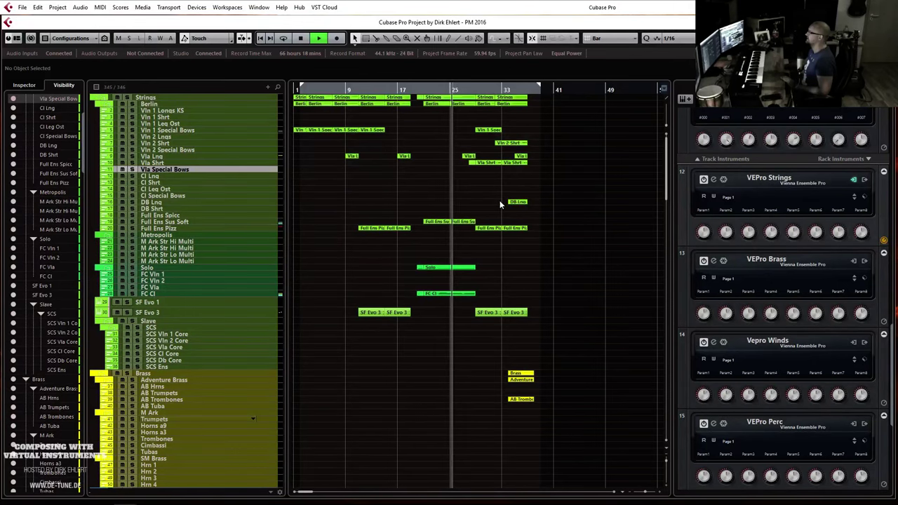
scroll(500, 200, down, 3)
scroll(500, 200, up, 3)
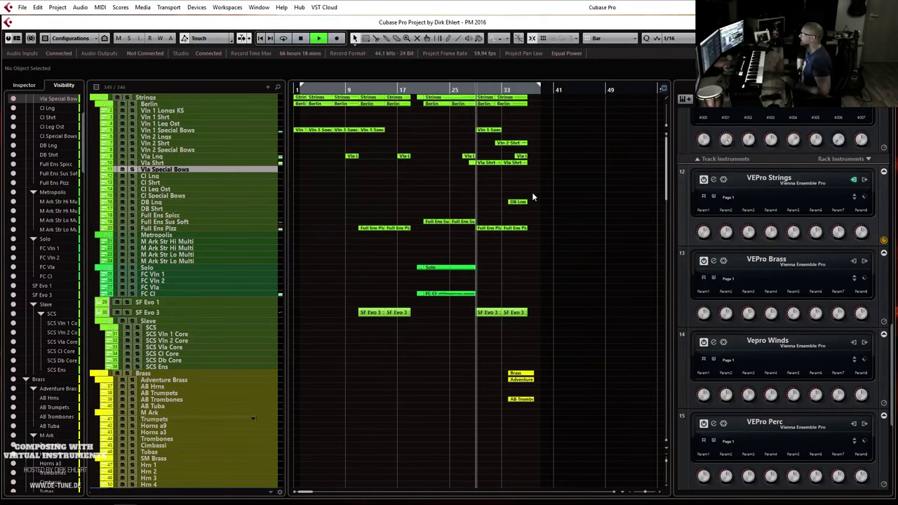
scroll(523, 200, down, 4)
scroll(523, 201, up, 4)
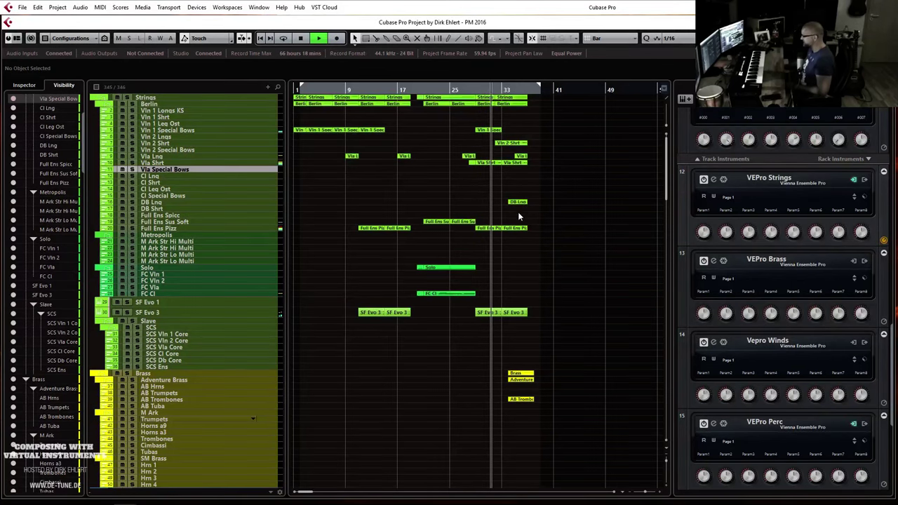
Inspect the arrangement's ending around bars 29 to 38 during playback, and stop playback past the last events.
key(h)
key(h)
key(h)
key(h)
key(h)
key(h)
key(h)
key(h)
key(h)
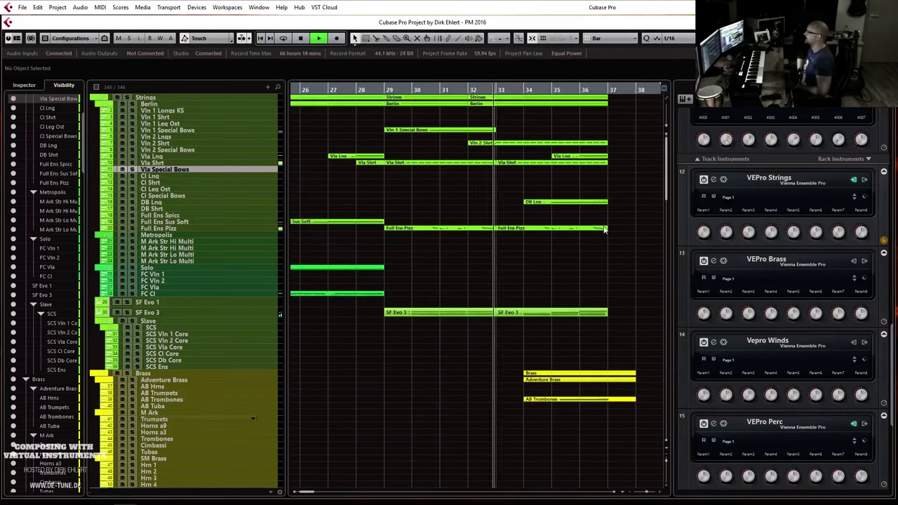
key(g)
key(g)
key(g)
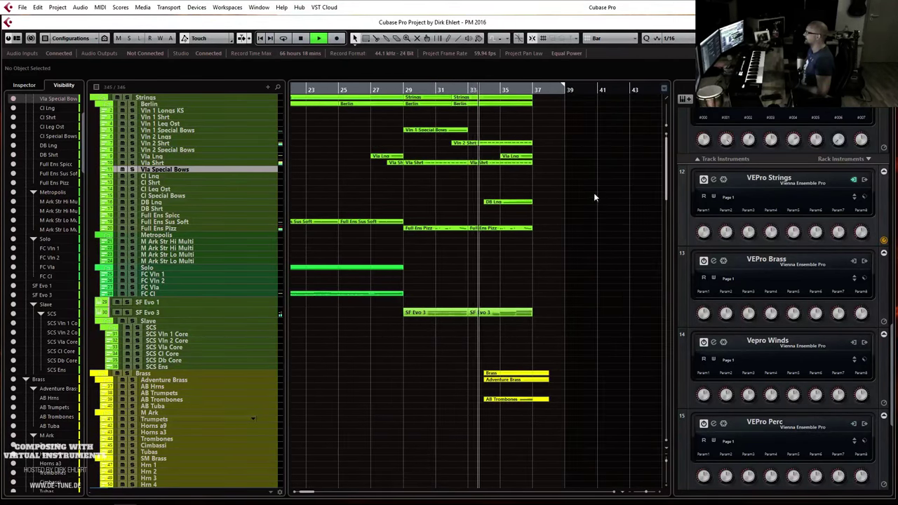
key(h)
key(h)
key(h)
key(h)
key(h)
key(h)
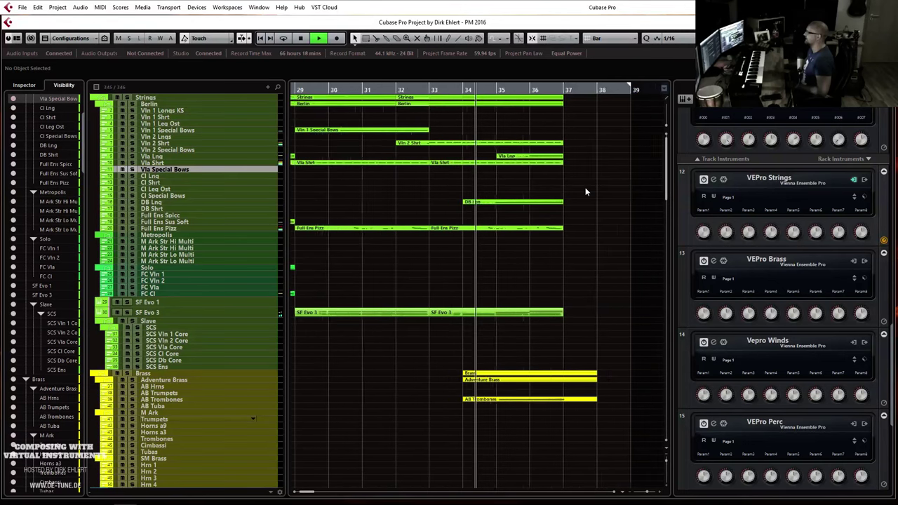
key(g)
key(g)
key(g)
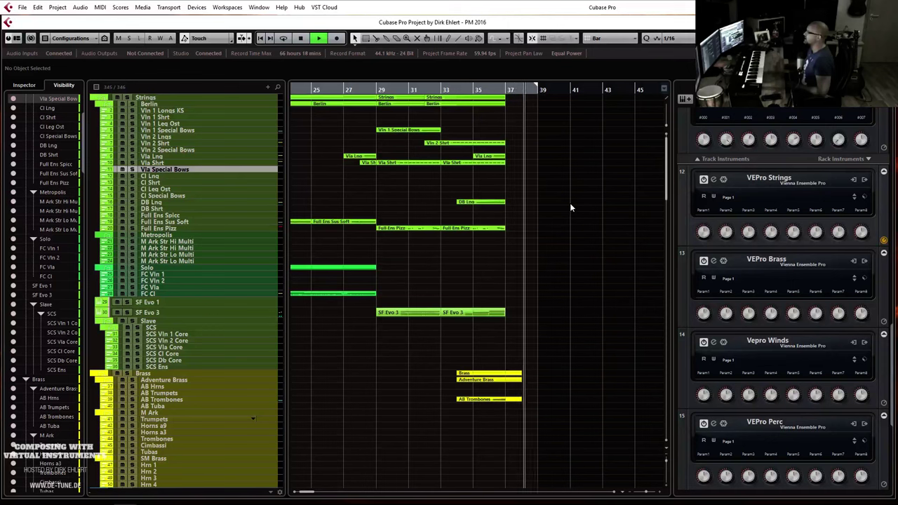
key(space)
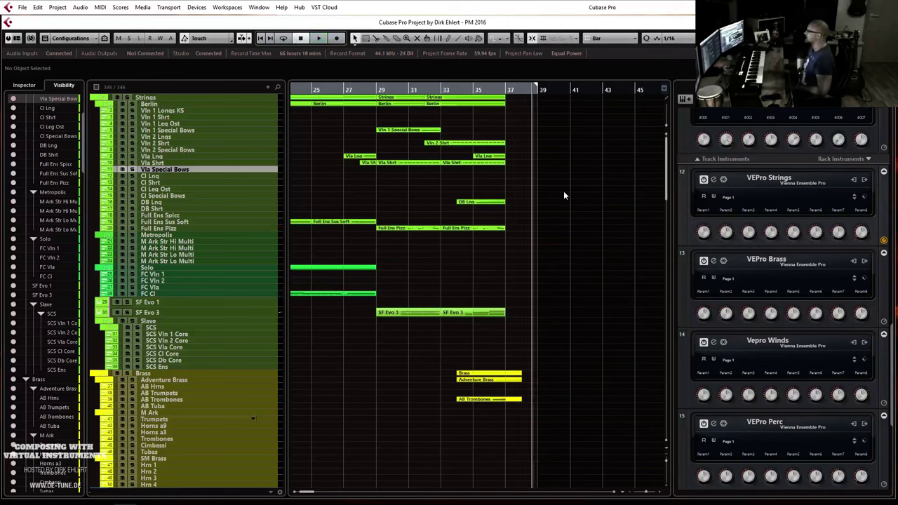
Locate the tempo change at bar 48 in the Tempo Track Editor and set the left locator there.
key(F2)
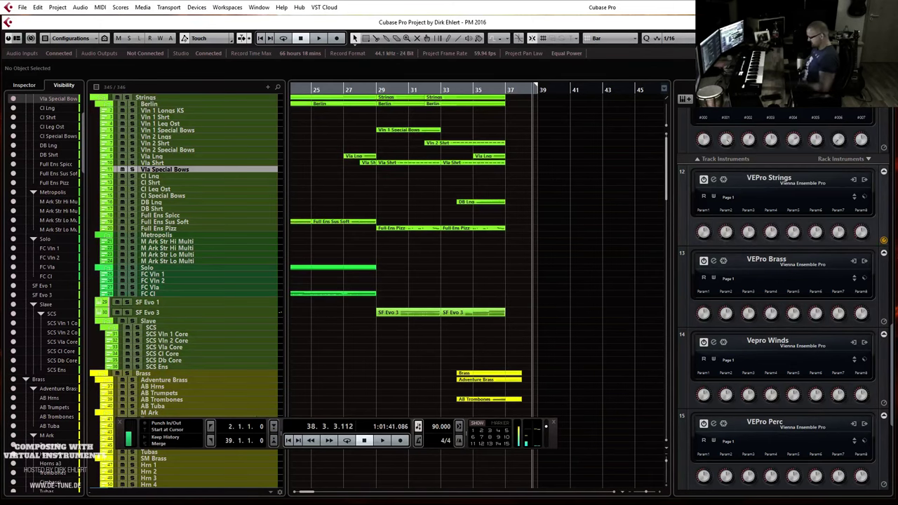
key(ctrl+t)
key(g)
key(g)
key(g)
key(g)
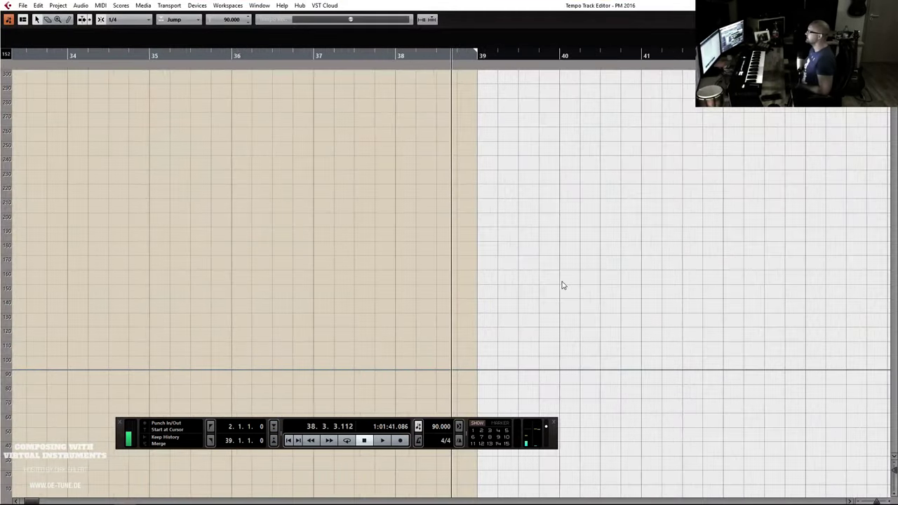
key(n)
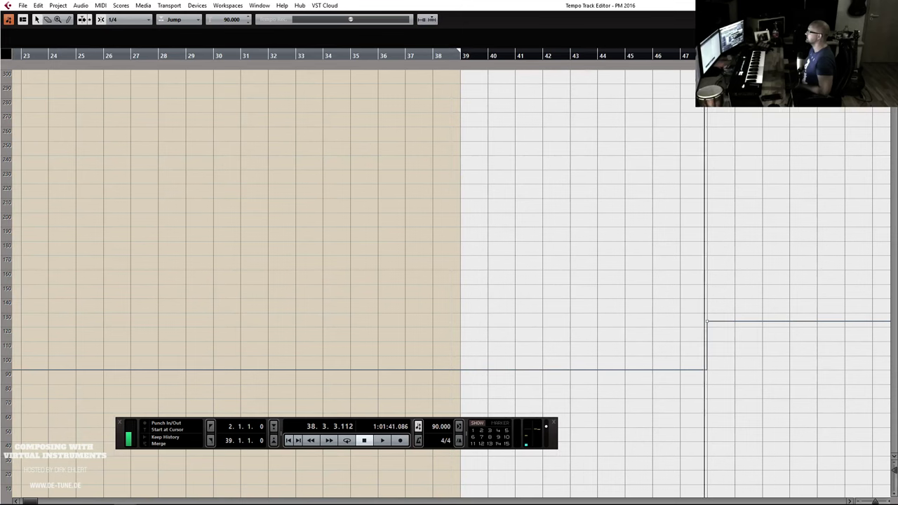
key(ctrl+KP_1)
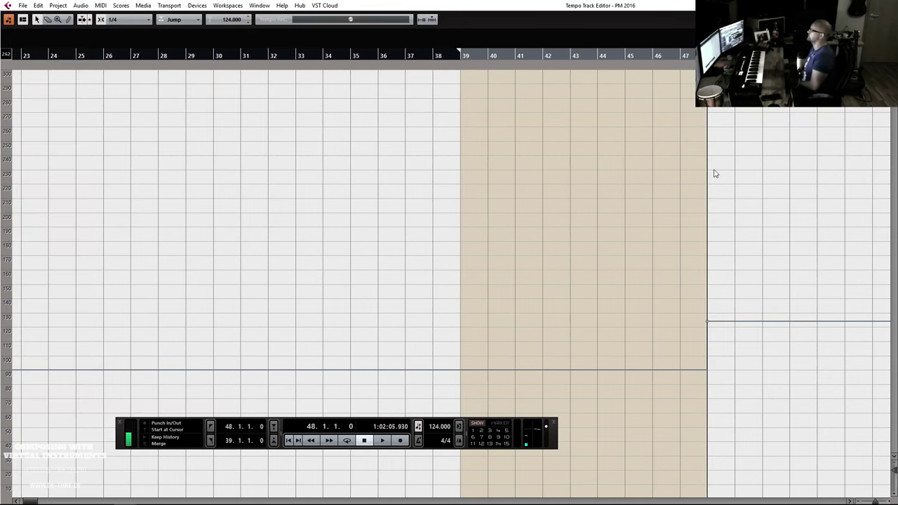
key(ctrl+w)
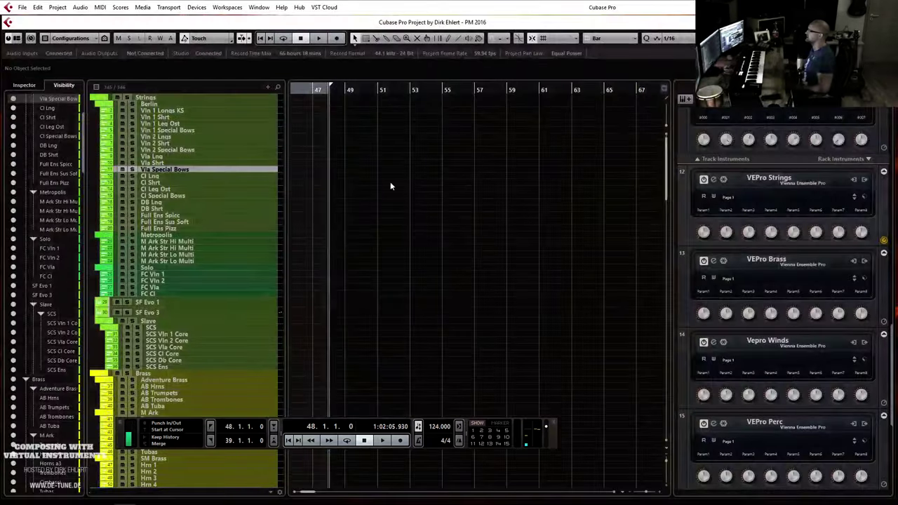
Select the Full Ens Spicc track, play the project briefly from bar 48, and return the cursor to bar 48.
click(406, 215)
key(h)
key(h)
key(h)
key(h)
key(h)
key(h)
key(h)
key(h)
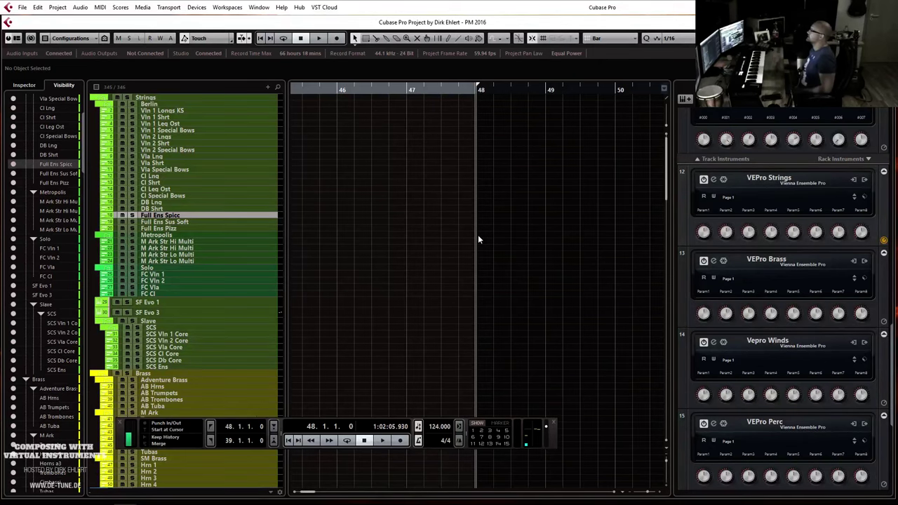
key(space)
key(g)
key(space)
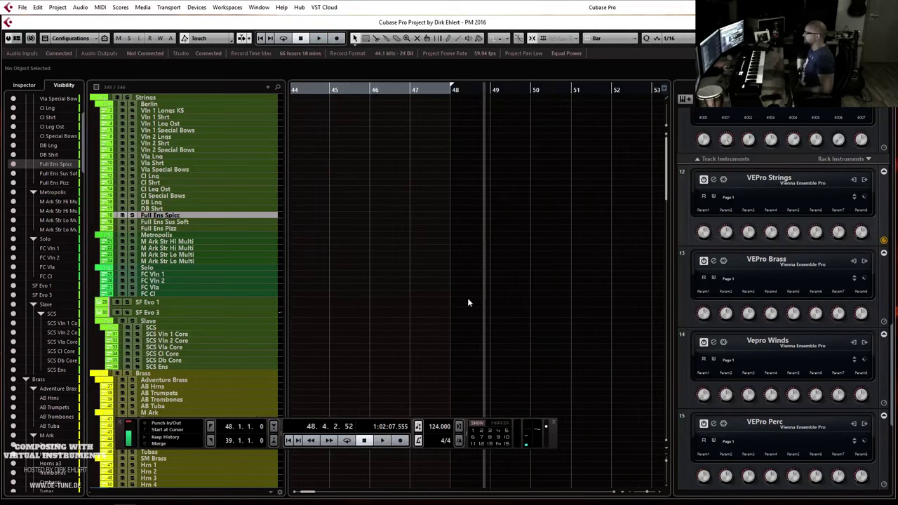
key(KP_0)
Set the tempo point at bar 48 to 132 in the Tempo Track Editor, and close the editor.
key(ctrl+t)
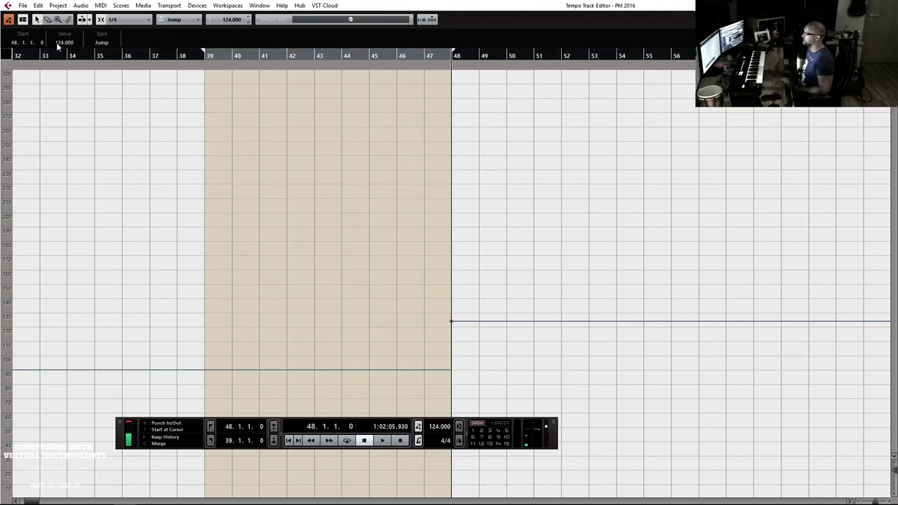
text(2)
key(Return)
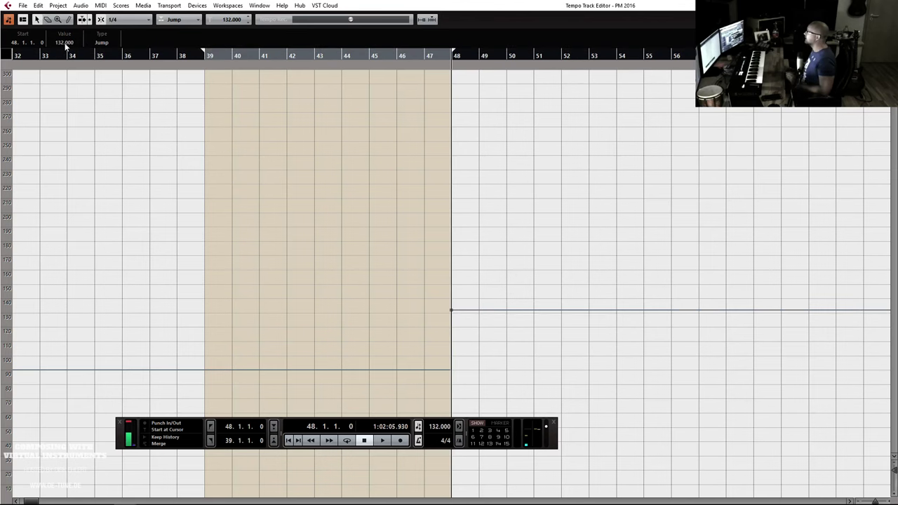
key(ctrl+w)
Listen to the new tempo from bar 48, stop playback, and hide the transport panel.
key(space)
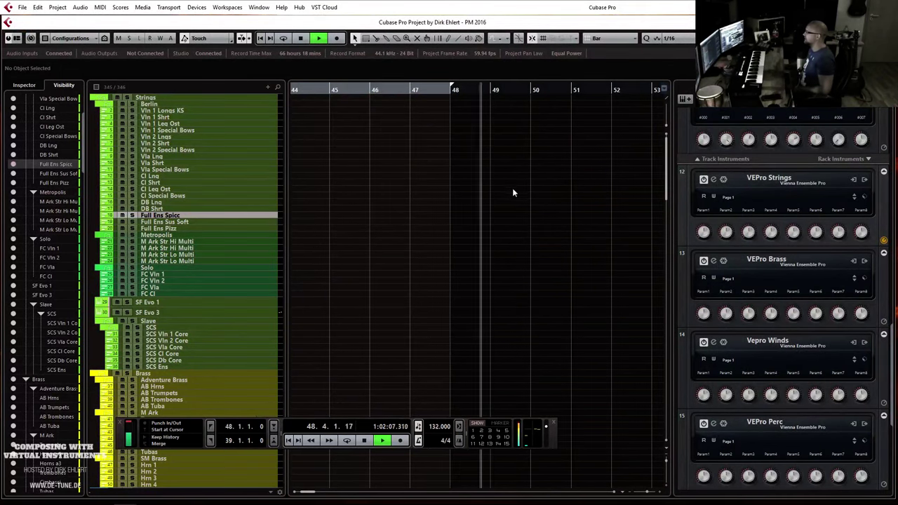
key(space)
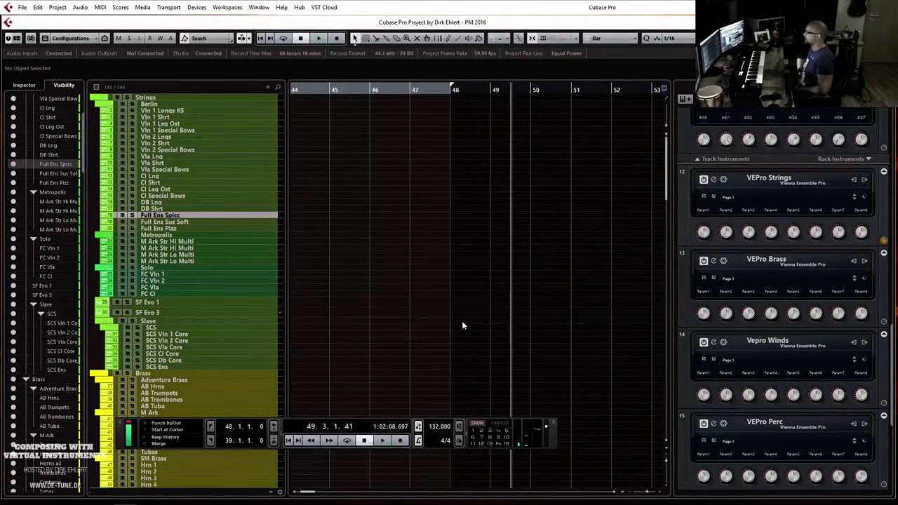
key(F2)
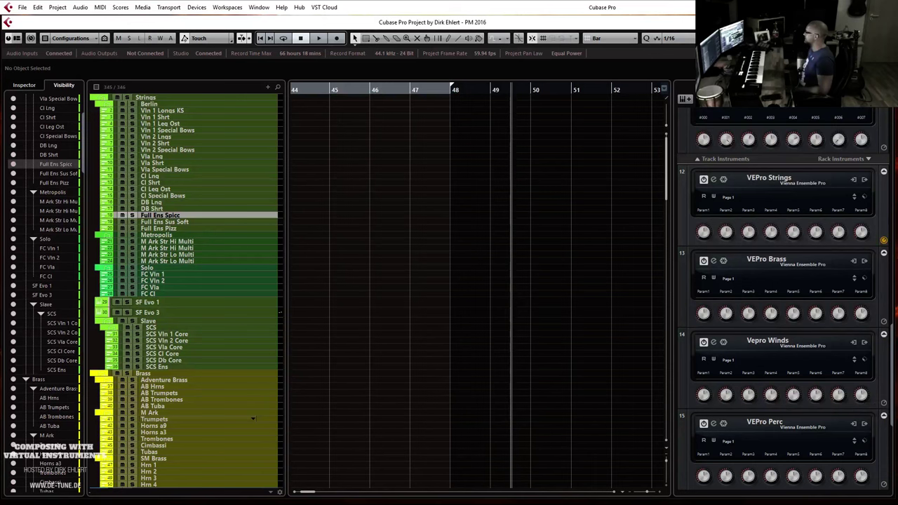
Audition the looped synth tracks Upper Menu 2, Menu Suite 4 and Upper Menu 1.
scroll(425, 311, down, 15)
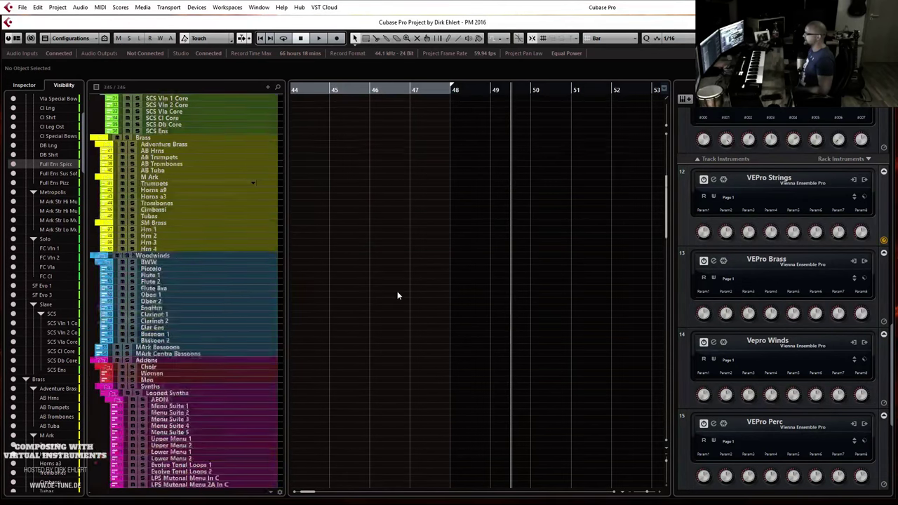
click(188, 210)
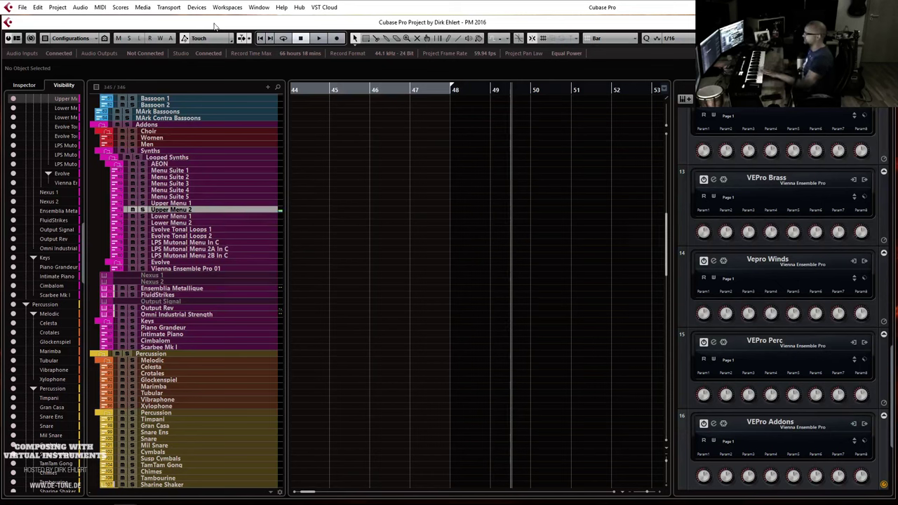
click(200, 190)
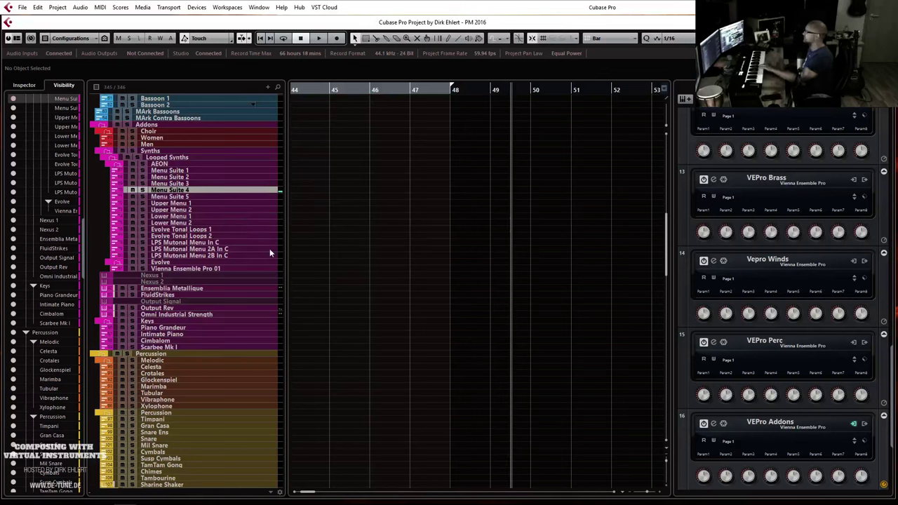
click(196, 204)
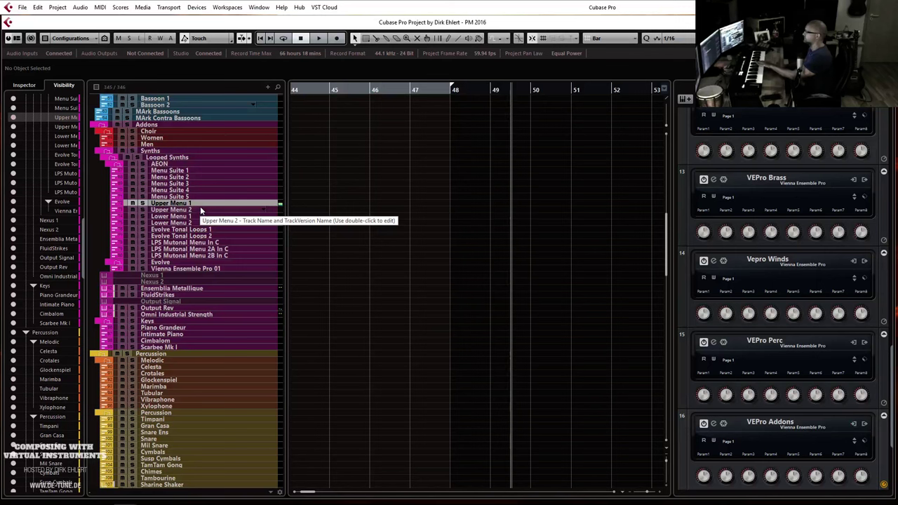
Draw an empty MIDI part from bar 48 to bar 52 on Menu Suite 3 and open it in the Key Editor.
click(183, 183)
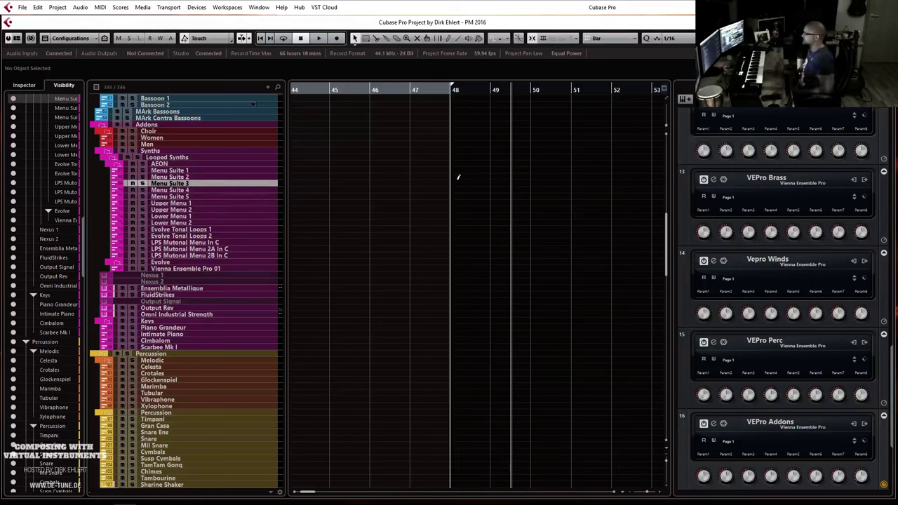
drag(455, 178, 597, 185)
double_click(557, 182)
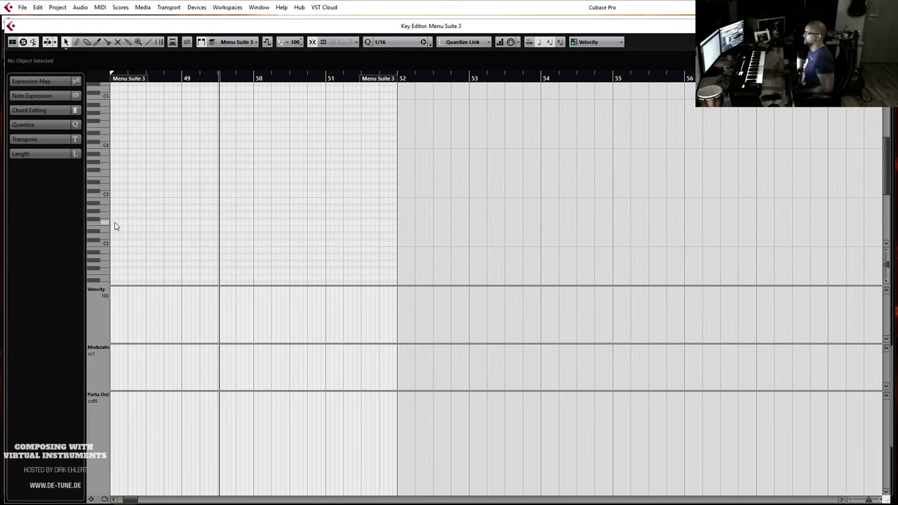
Draw an F2 note from bar 48 to bar 52 and a short A0 note at the start of bar 48.
drag(110, 222, 397, 211)
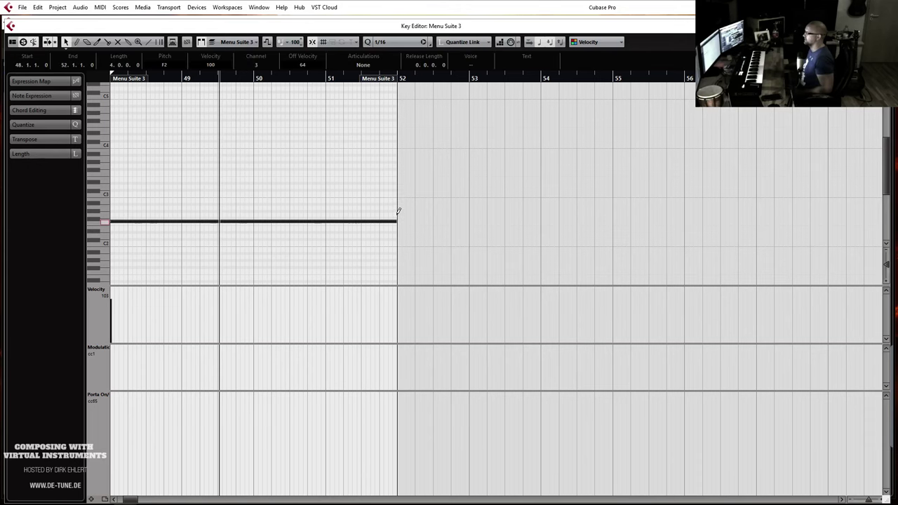
scroll(140, 246, down, 3)
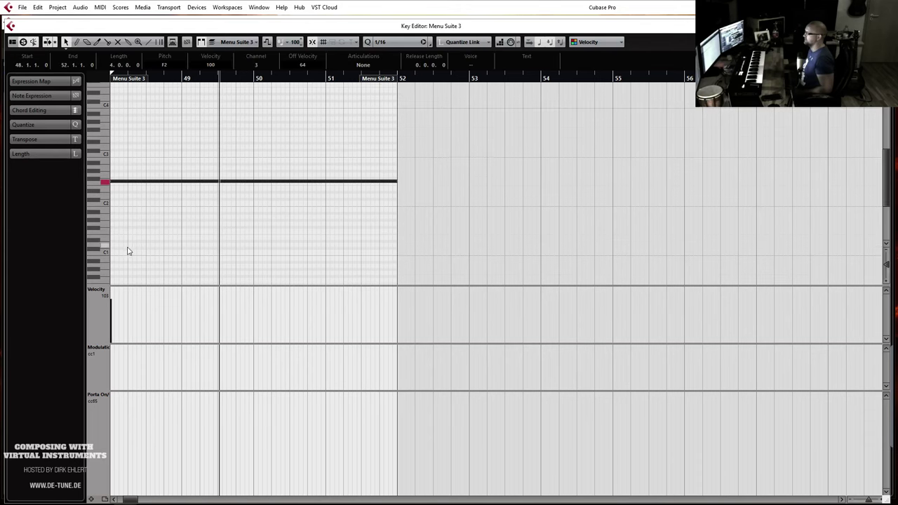
click(113, 266)
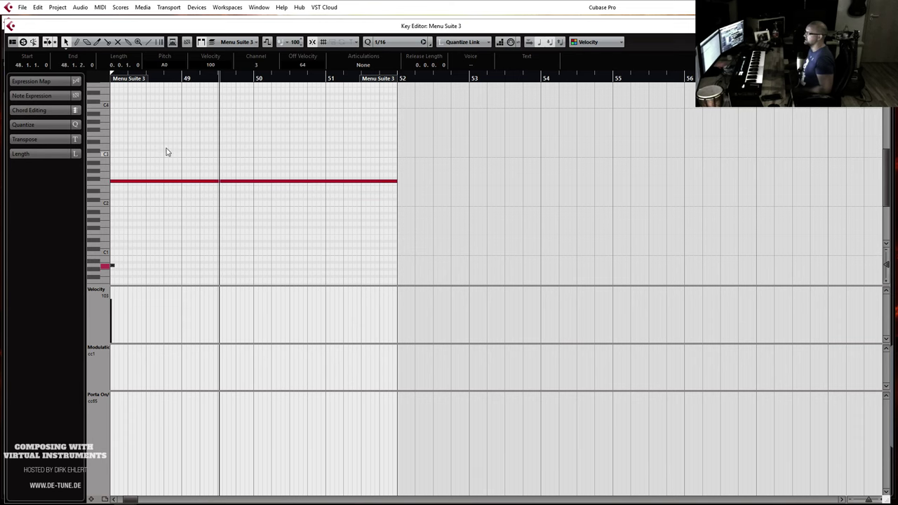
Lower the short A0 note at the start of bar 48, audition the part from there, and close the Key Editor.
scroll(210, 175, left, 5)
click(411, 286)
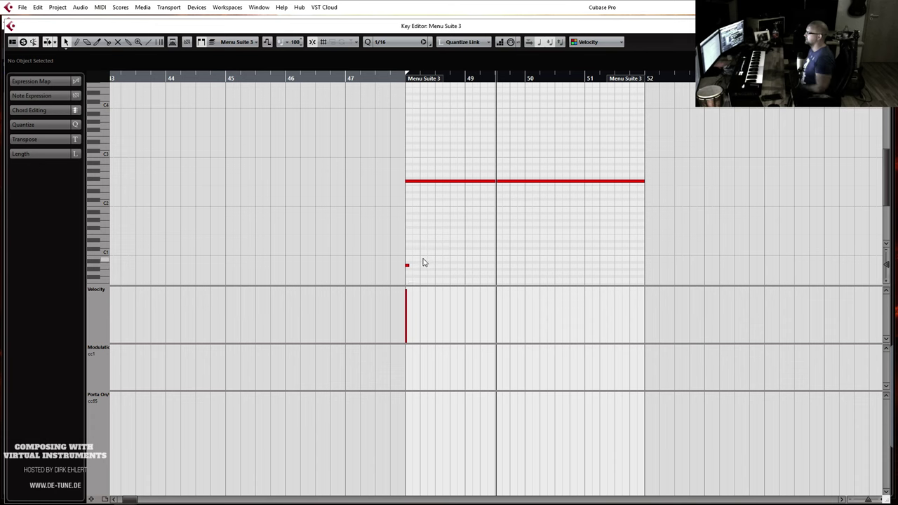
drag(406, 265, 406, 269)
key(Down)
click(401, 78)
key(space)
key(space)
key(Return)
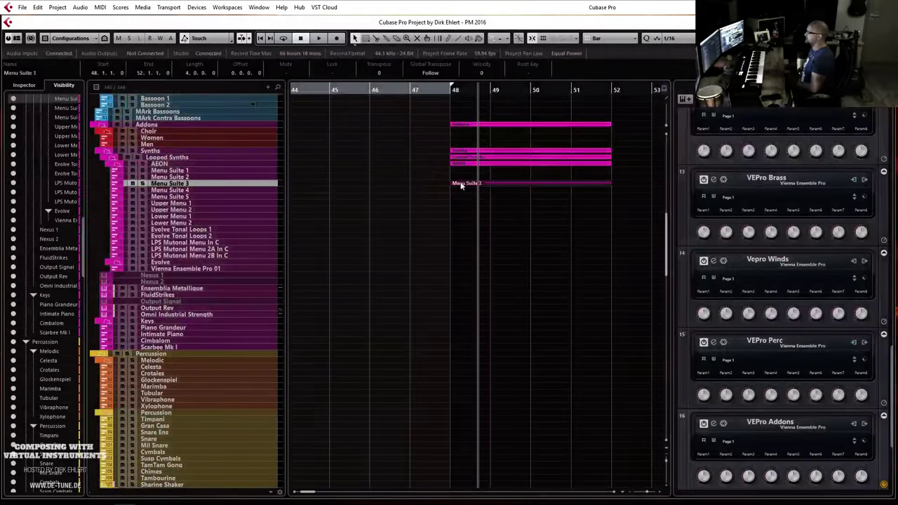
Move the Menu Suite 3 part to start at bar 49 and listen to it from bar 48.
drag(465, 183, 484, 188)
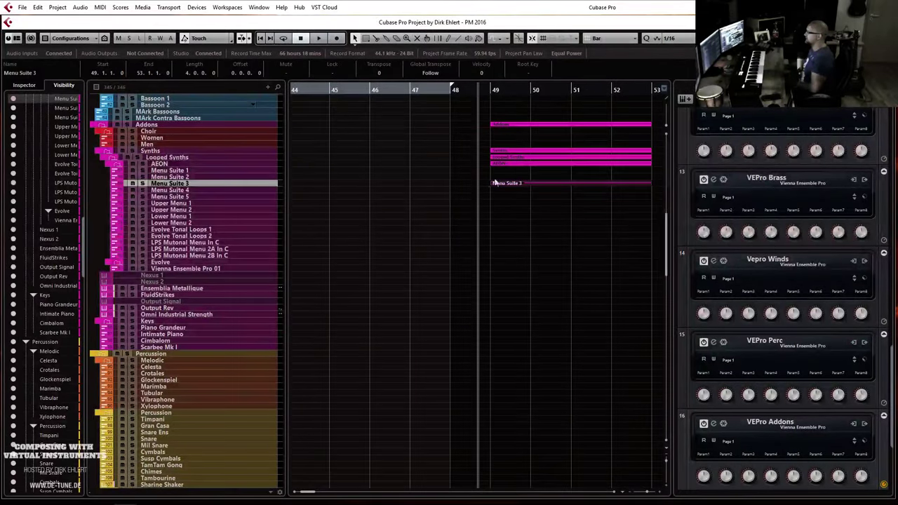
click(453, 90)
key(space)
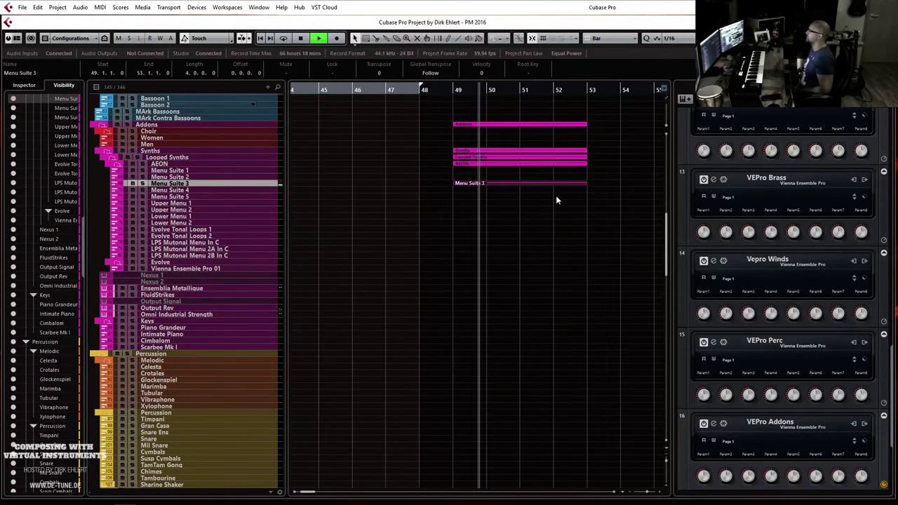
key(g)
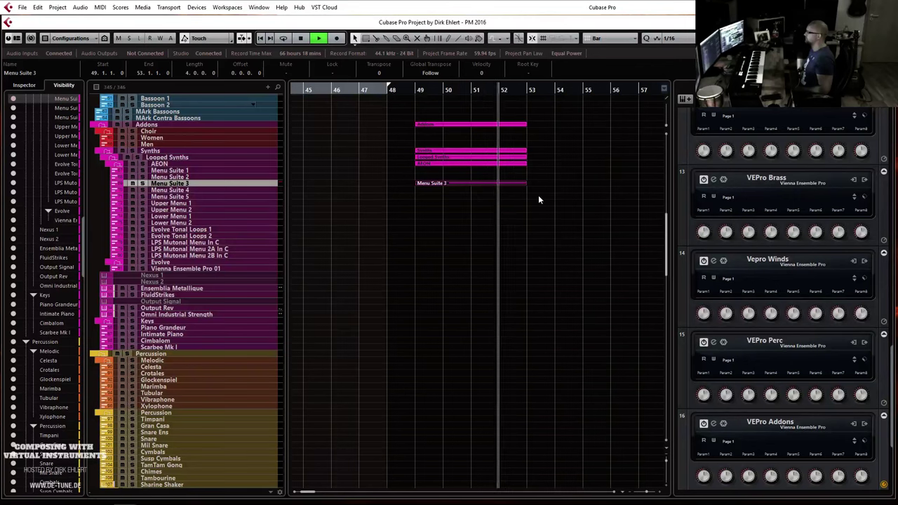
key(space)
Duplicate the Menu Suite 3 part so the copy runs from bar 53 to 57, and place the playback cursor at bar 49.
drag(540, 182, 496, 200)
key(ctrl+d)
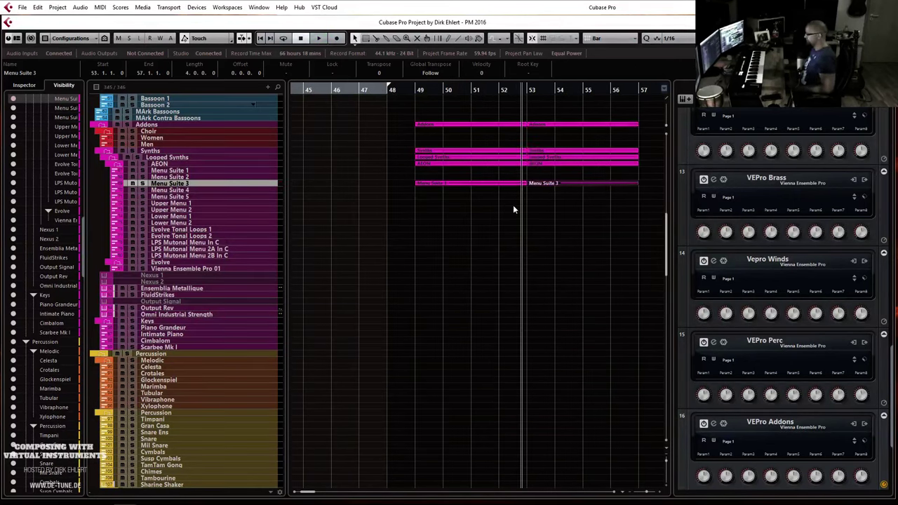
click(416, 90)
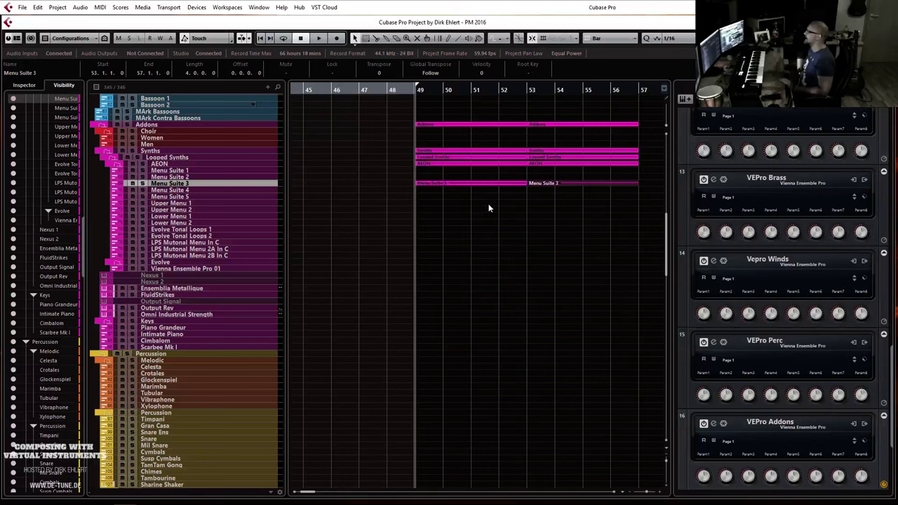
Audition the looped synth tracks LPS Mutonal Menu In C and LPS Mutonal Menu 2A In C.
click(262, 245)
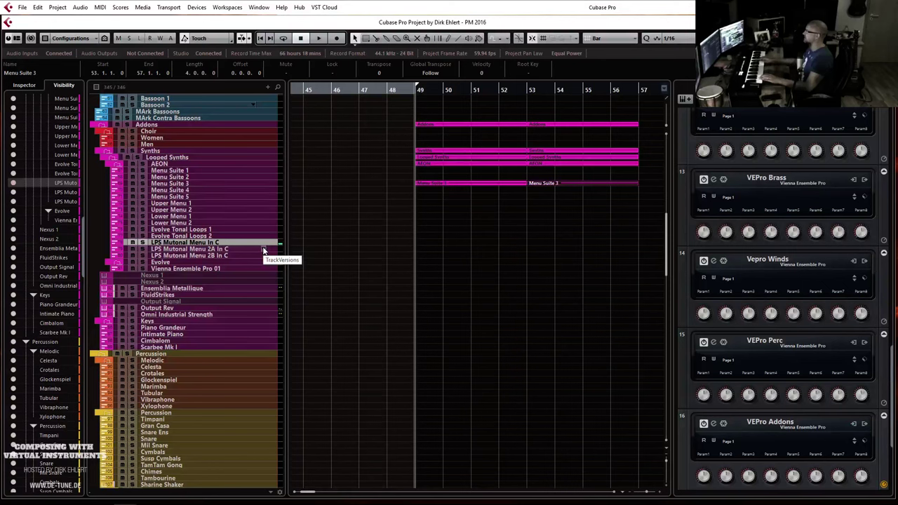
click(247, 250)
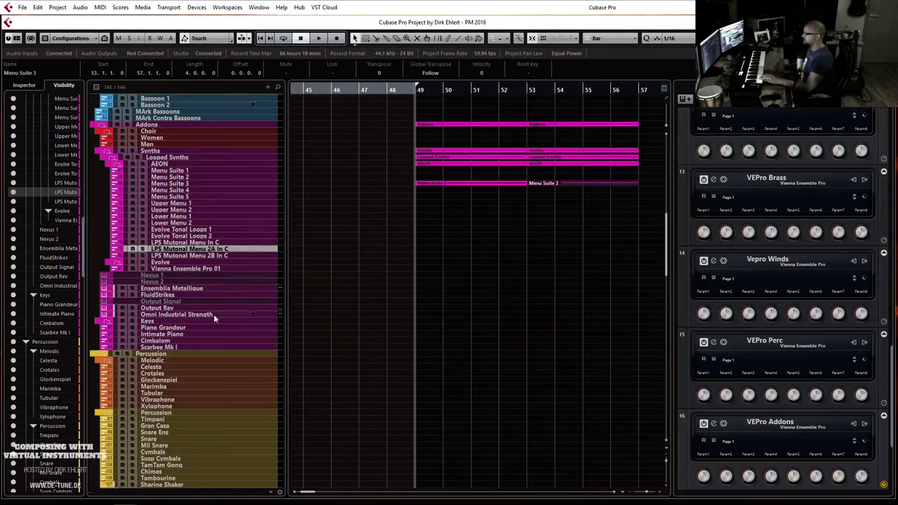
Open the Omnisphere instrument of the Omni Industrial Strength track and audition the Aria patch.
click(213, 315)
click(27, 86)
click(72, 199)
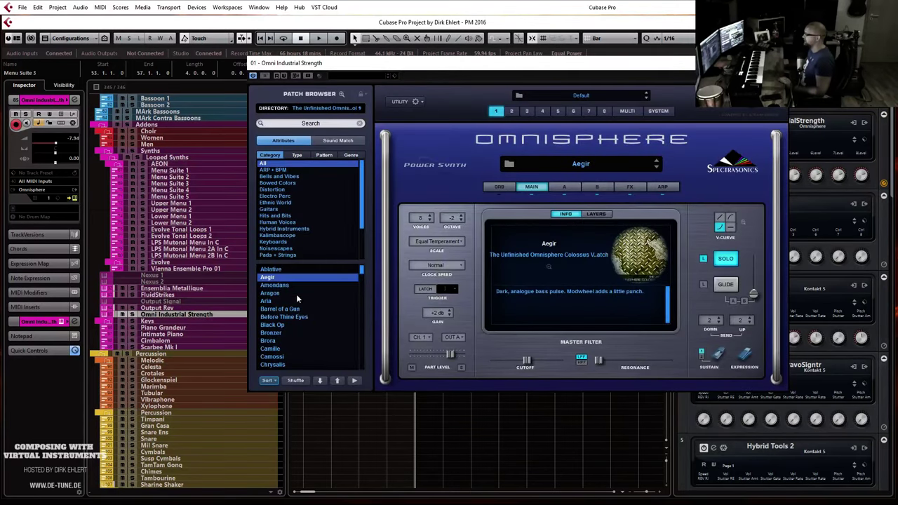
click(296, 301)
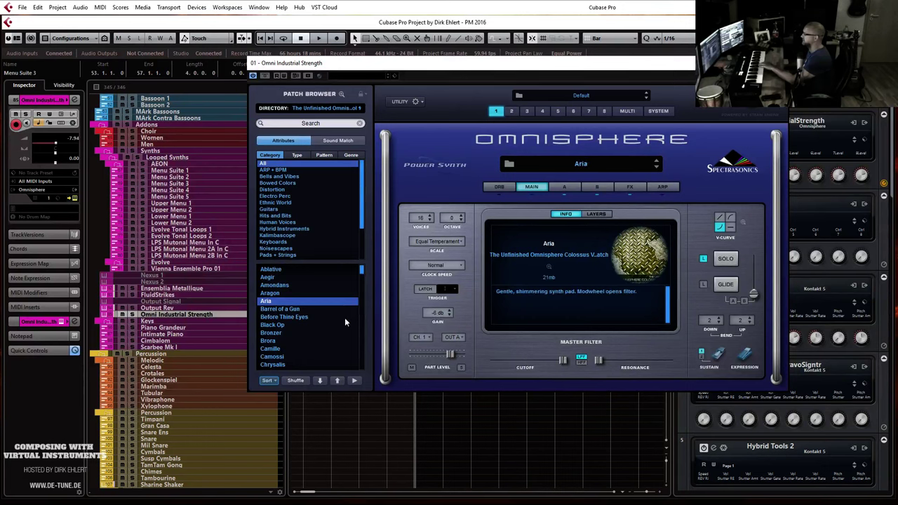
Filter the patches to ARP + BPM, audition Before Thine Eyes, Cobra, Commercial Block and De Mercurio, and close the instrument.
click(290, 171)
click(288, 301)
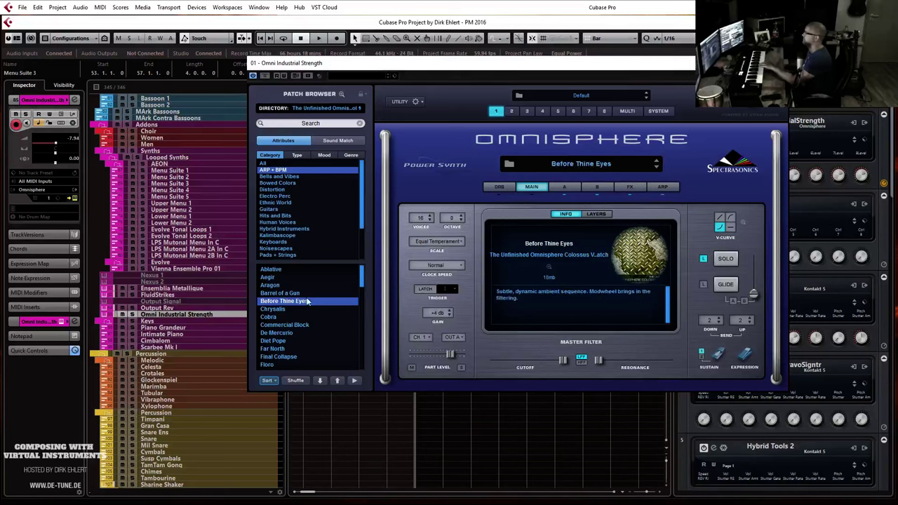
click(293, 317)
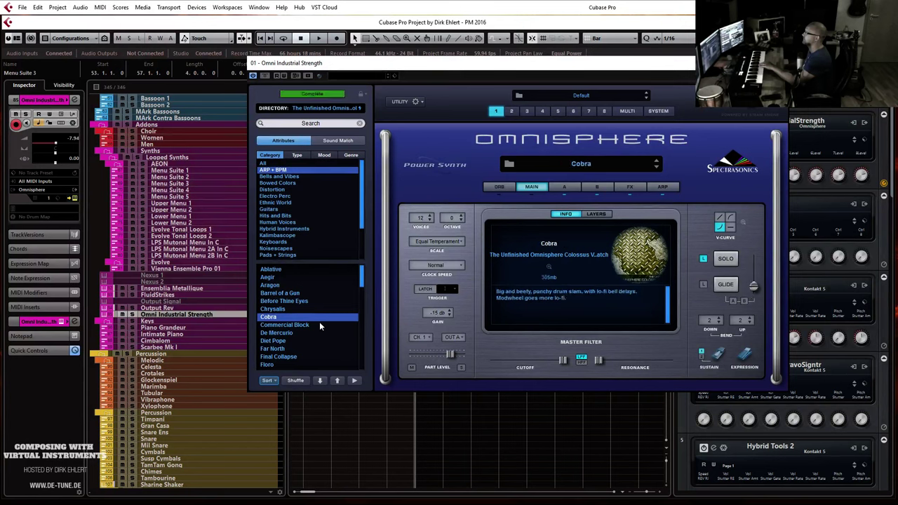
click(310, 325)
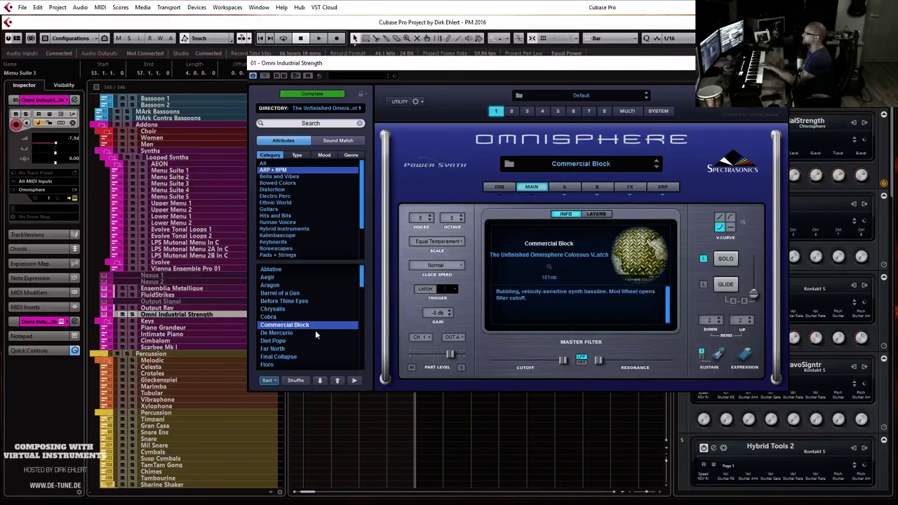
click(312, 332)
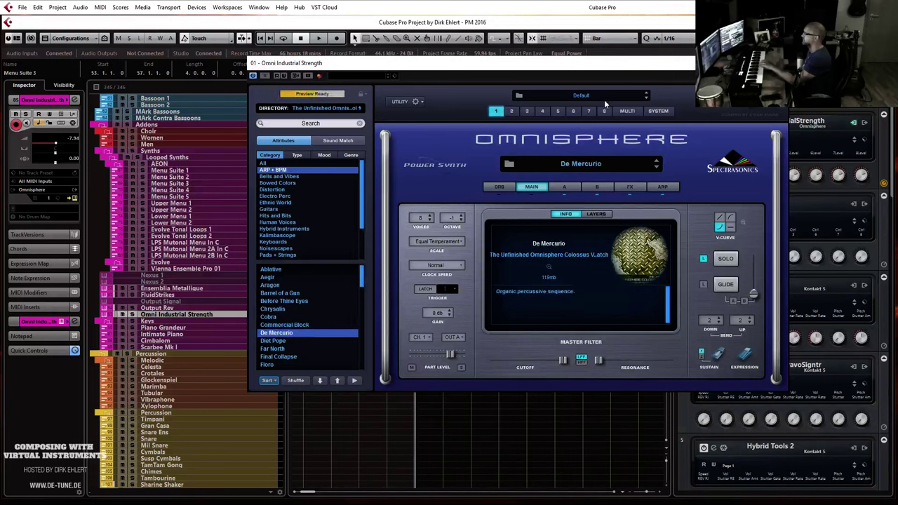
click(778, 63)
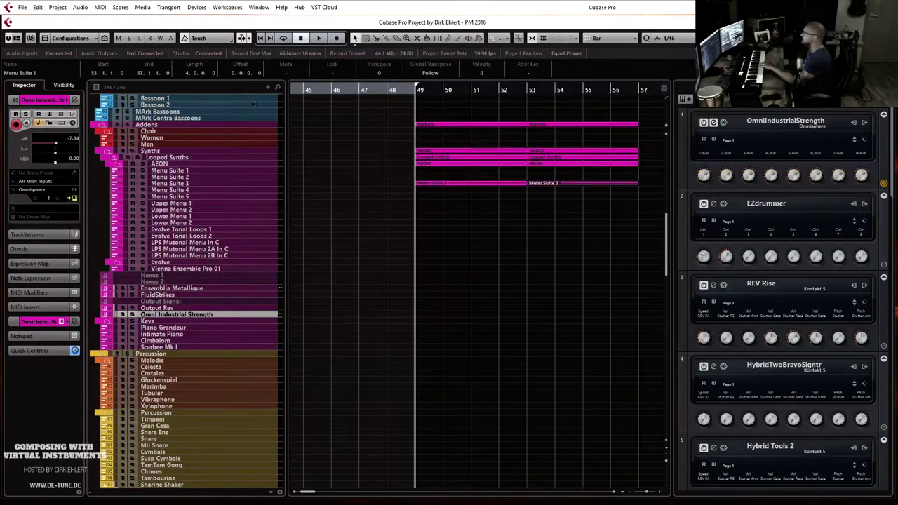
Duplicate the Output Signal track, then enable the copy and rename it Audio Imperia.
right_click(186, 305)
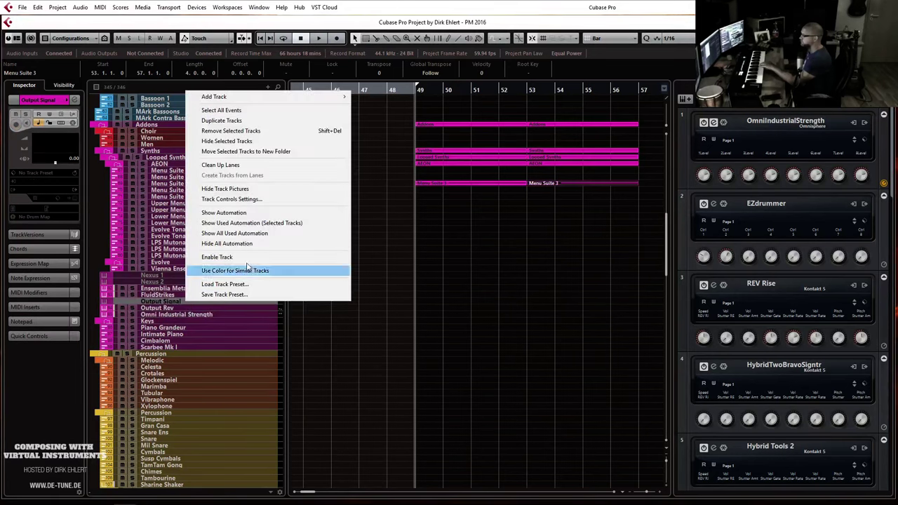
click(254, 122)
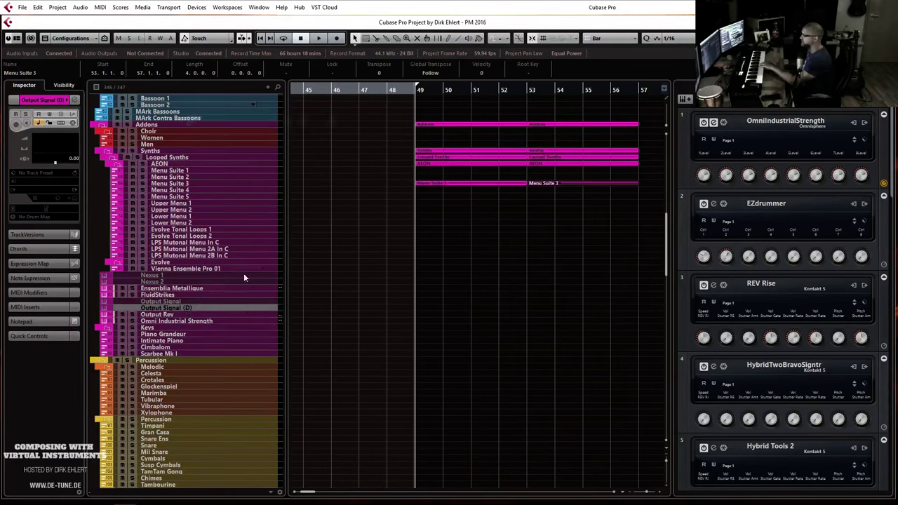
double_click(195, 310)
text(Aud)
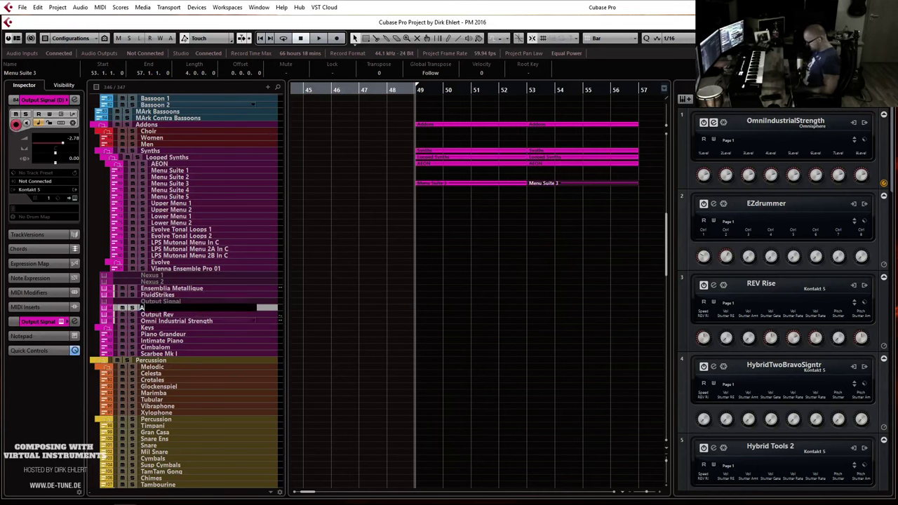
text(io Imperia)
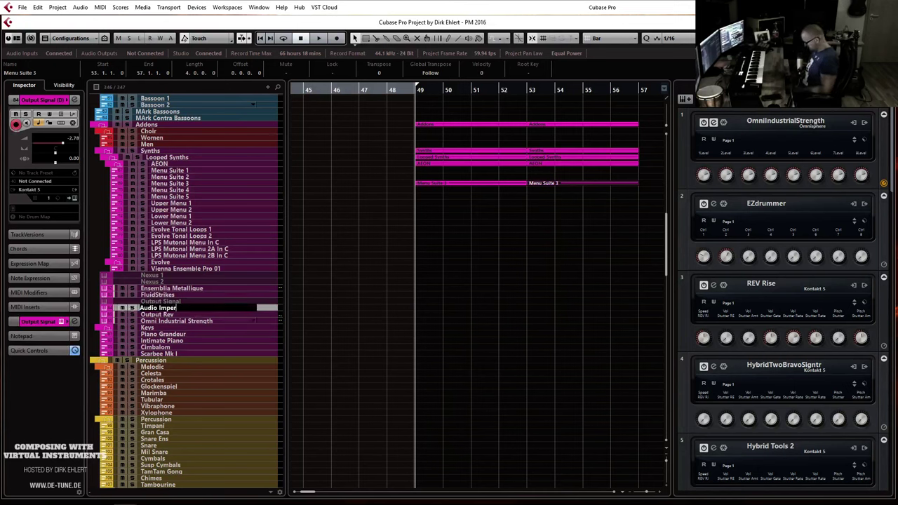
key(Return)
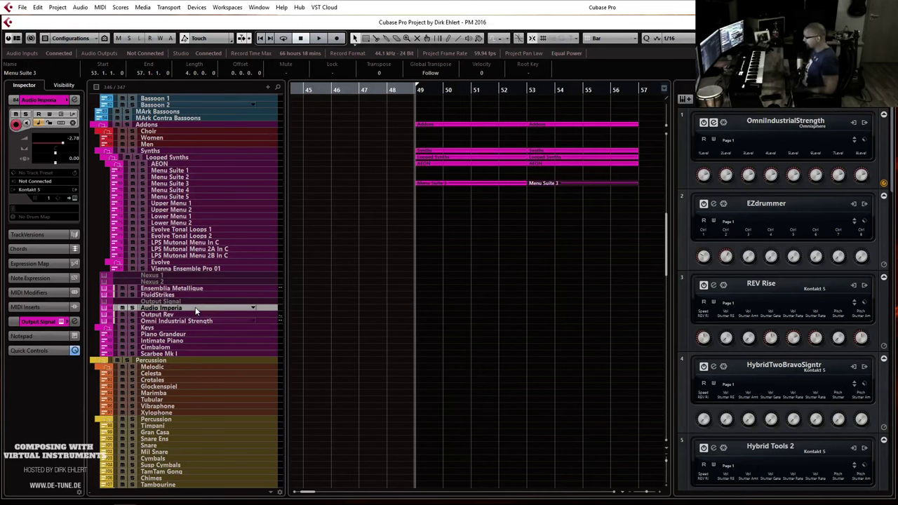
Set the Audio Imperia track's input to All MIDI Inputs and show the Quick-Load browser in its Kontakt instrument.
click(51, 182)
click(61, 229)
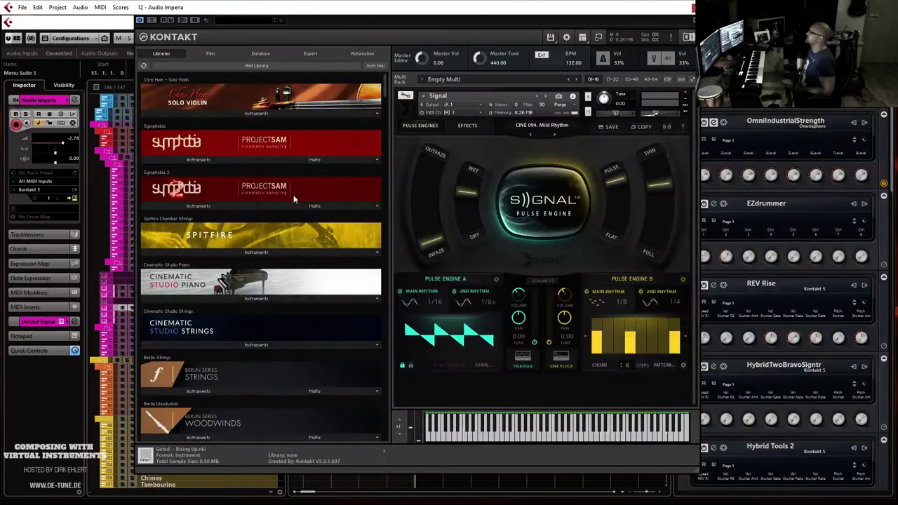
double_click(443, 388)
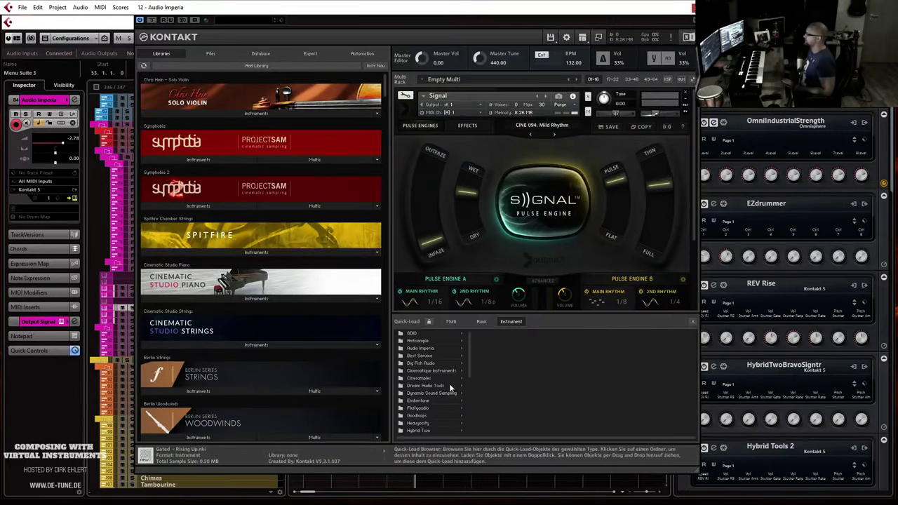
Replace Signal with TGTM1 - MOTORS 8TH - 04 from Audio Imperia's Trailer Guitars Tension motors, Motors folder.
scroll(425, 406, down, 2)
click(428, 407)
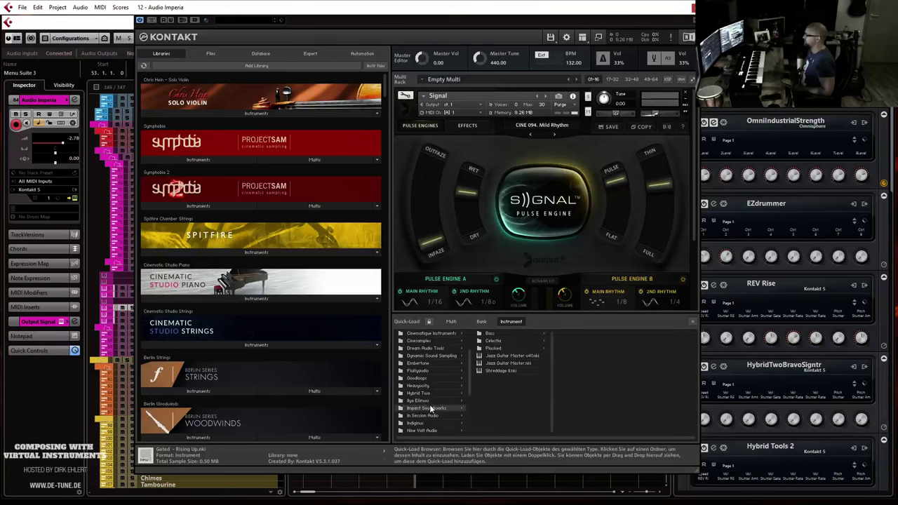
scroll(426, 356, up, 2)
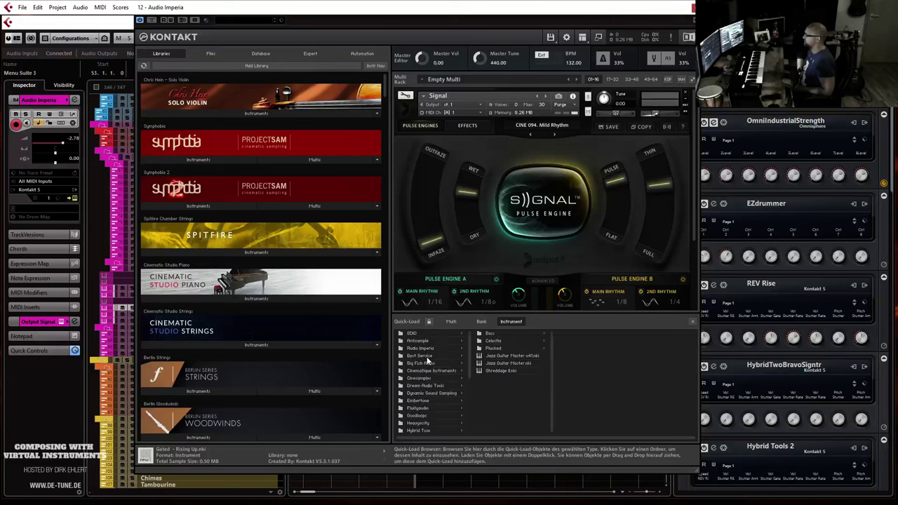
click(427, 348)
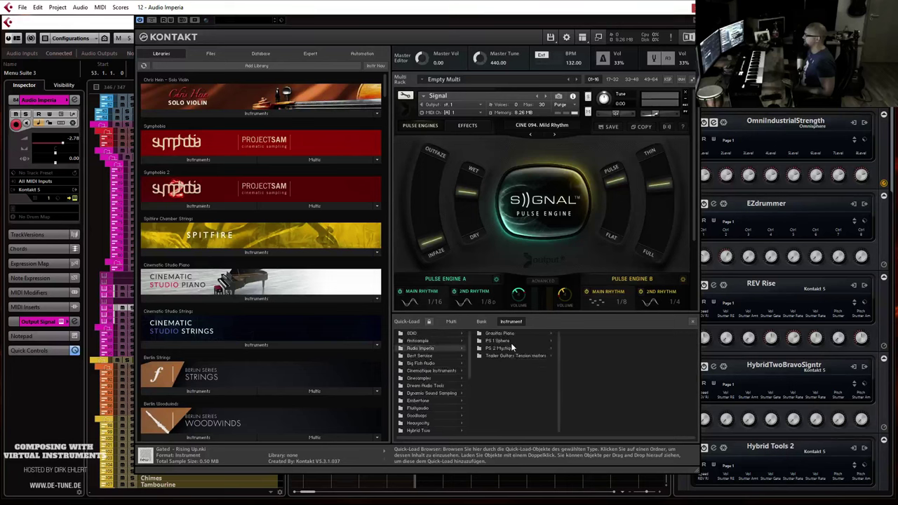
click(517, 355)
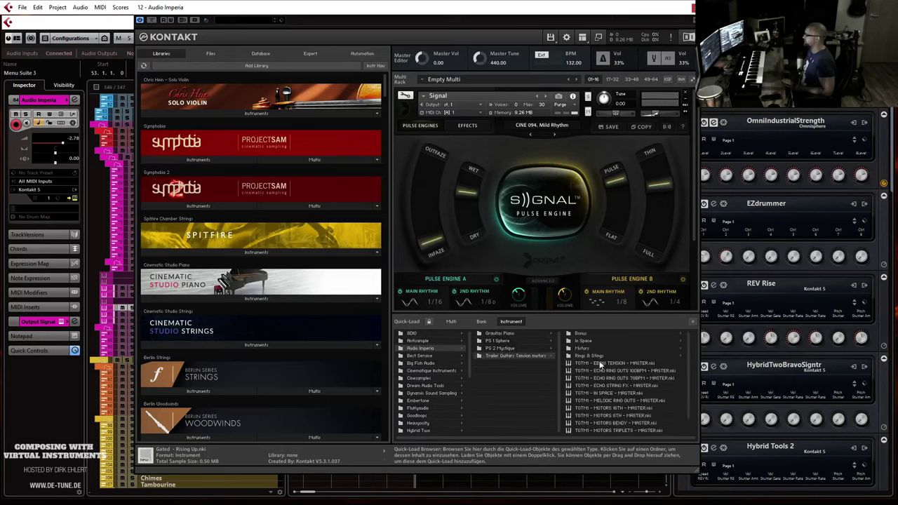
click(599, 346)
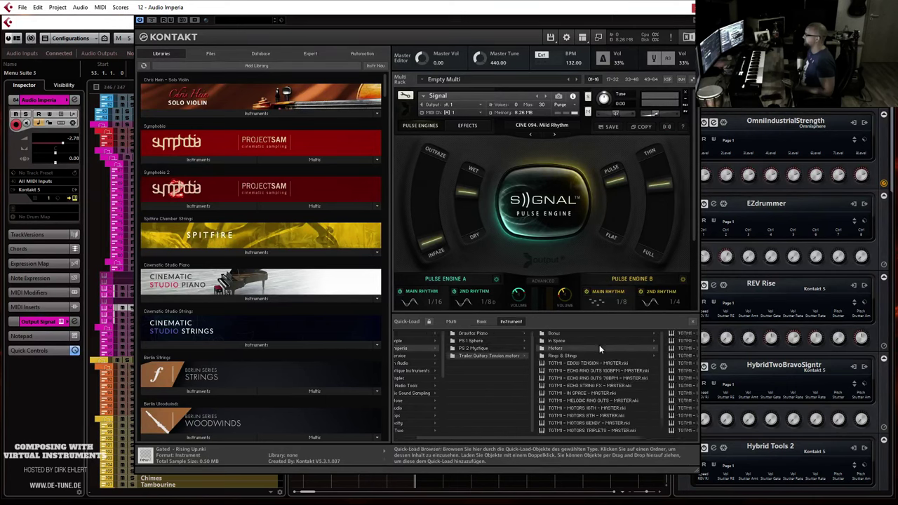
scroll(662, 378, down, 7)
scroll(664, 379, up, 4)
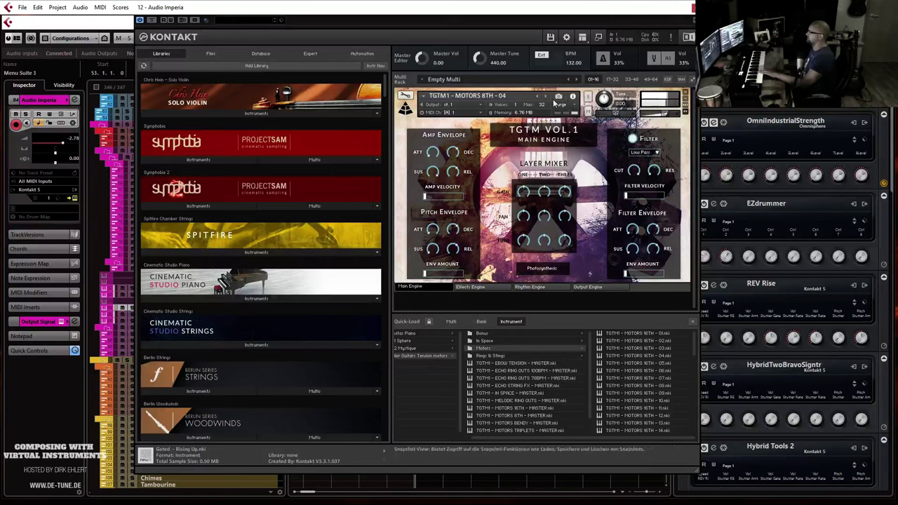
Audition TGTM1 - MOTORS 8TH 05 through 09, advance to the following instrument, and move the Kontakt window off the project view.
click(547, 98)
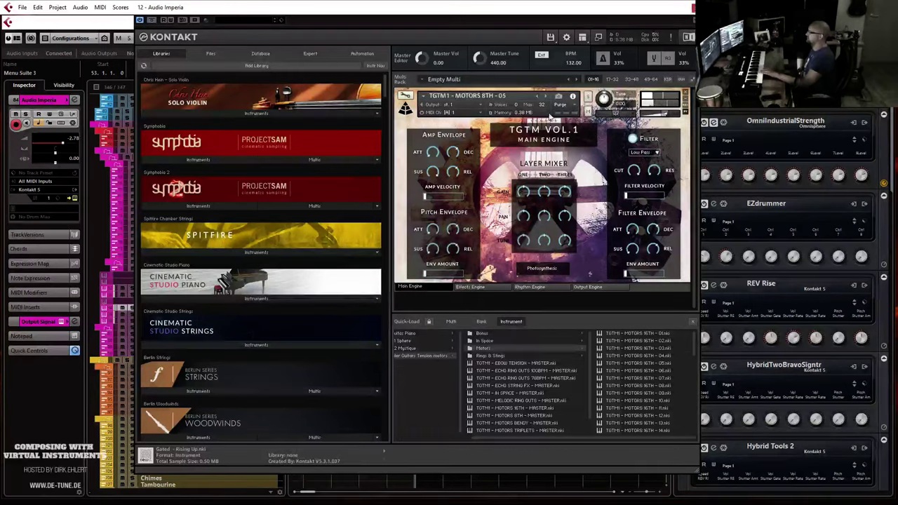
click(547, 96)
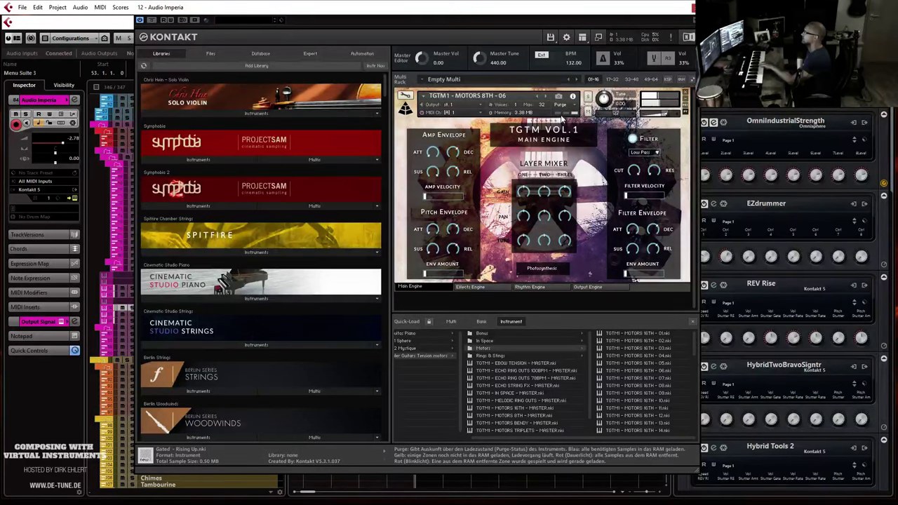
click(547, 96)
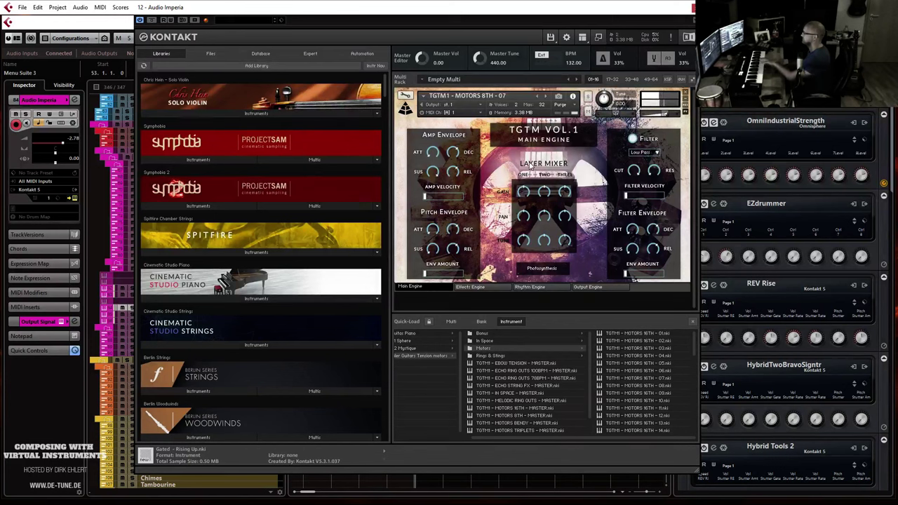
click(549, 100)
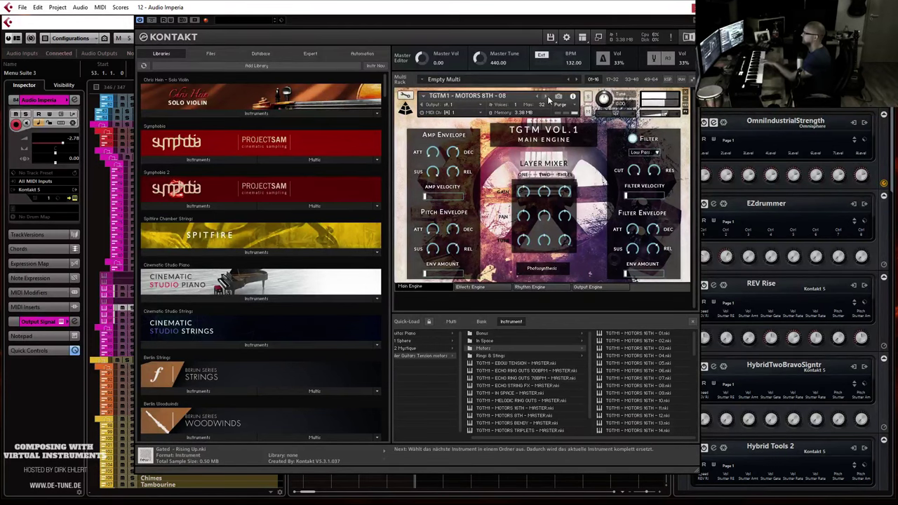
click(550, 101)
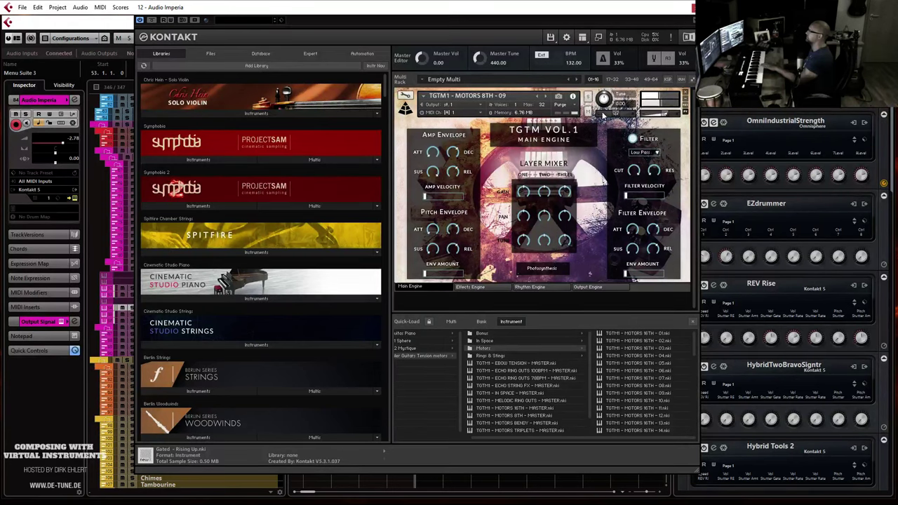
click(548, 98)
drag(475, 13, 897, 35)
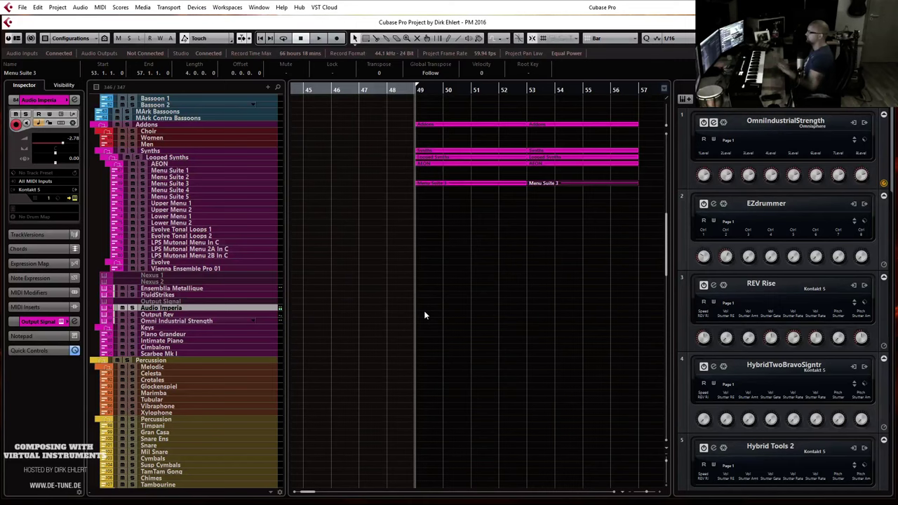
Create an Audio Imperia part from bar 49 to 53 and fill it with one sustained G2 note, using 1/8 quantize.
drag(422, 304, 531, 309)
double_click(502, 306)
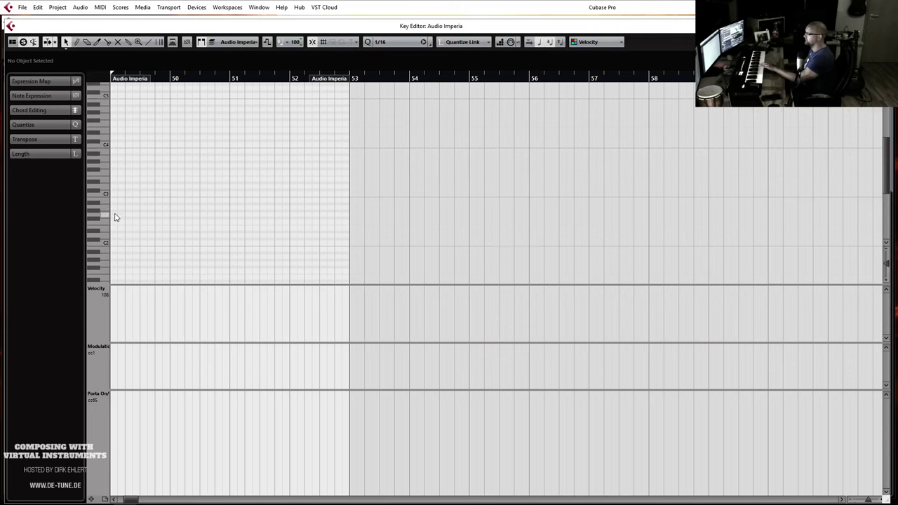
drag(115, 209, 321, 208)
click(385, 42)
click(394, 82)
drag(115, 212, 129, 214)
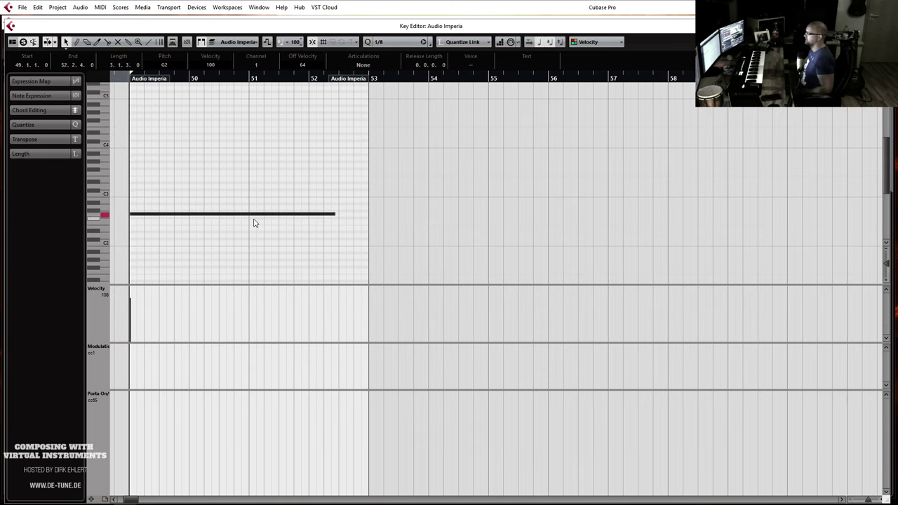
drag(334, 213, 365, 230)
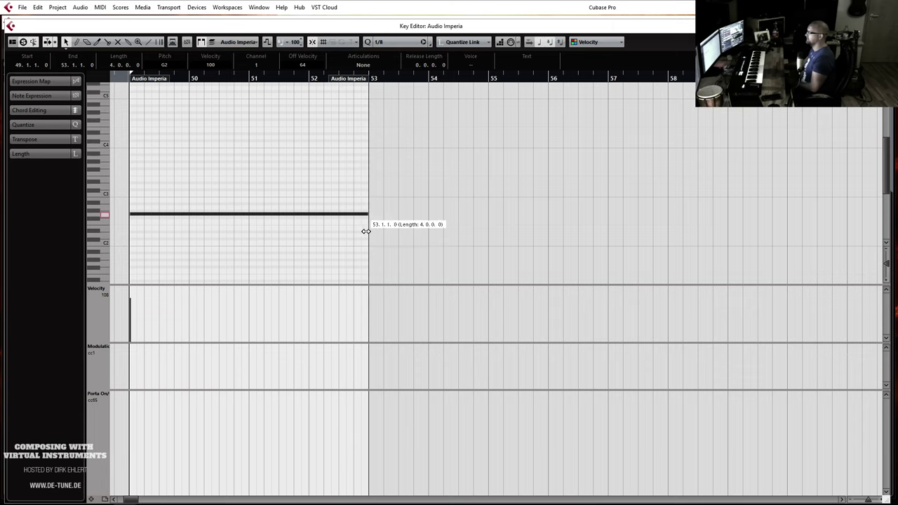
key(Return)
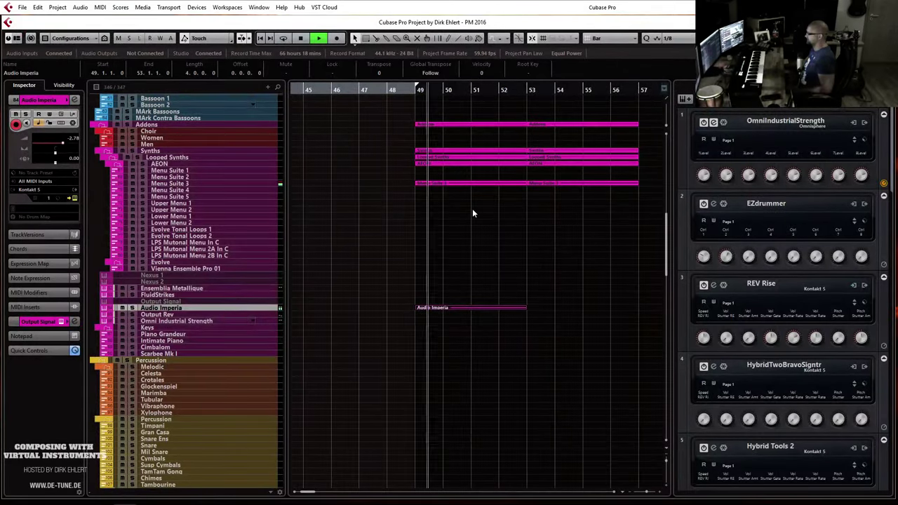
Duplicate the Audio Imperia part to bars 53–57 during playback, then stop the transport.
key(g)
key(g)
key(g)
key(g)
key(g)
key(g)
key(g)
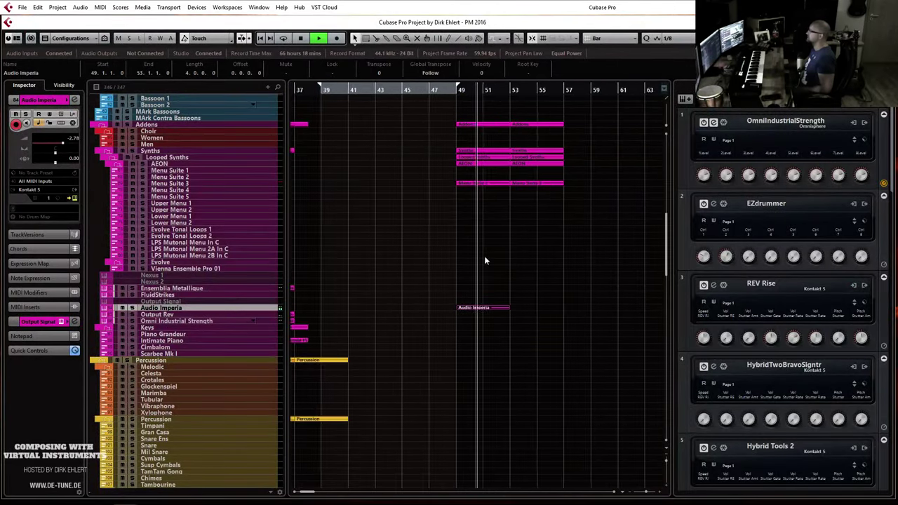
key(ctrl+d)
key(h)
key(h)
key(h)
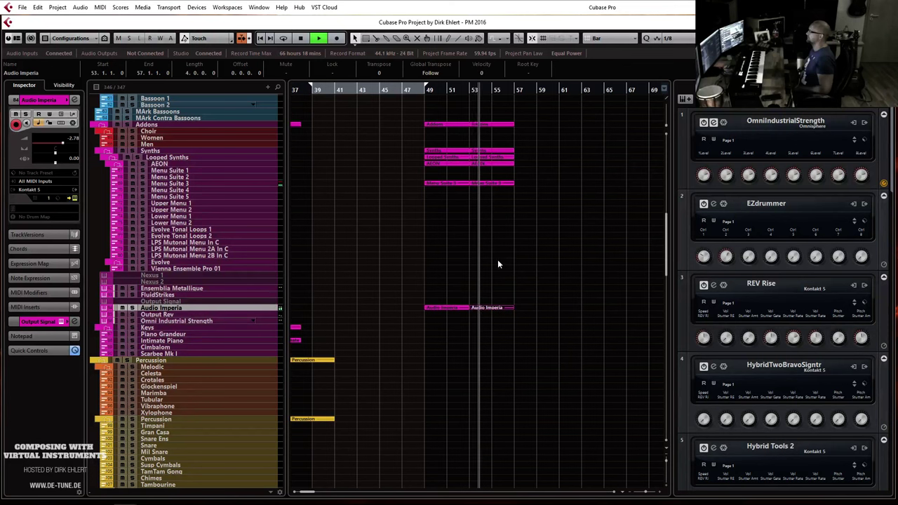
key(g)
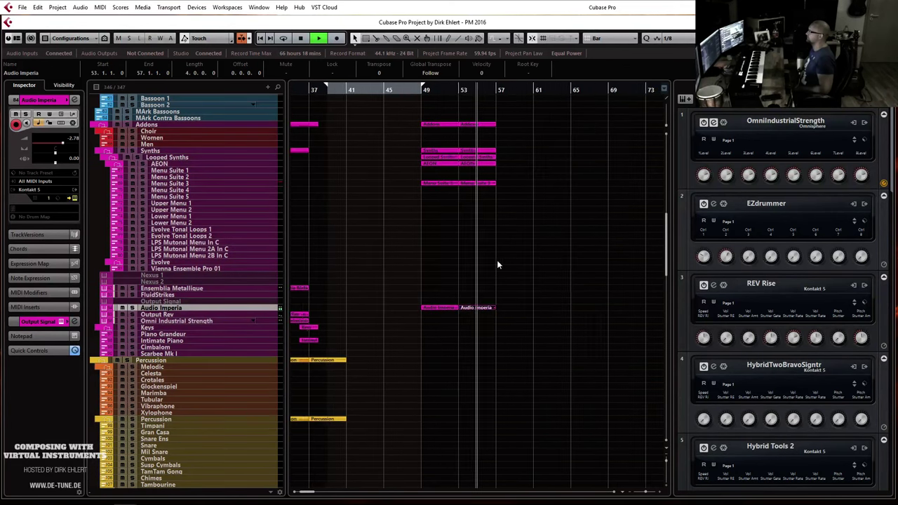
scroll(508, 249, up, 5)
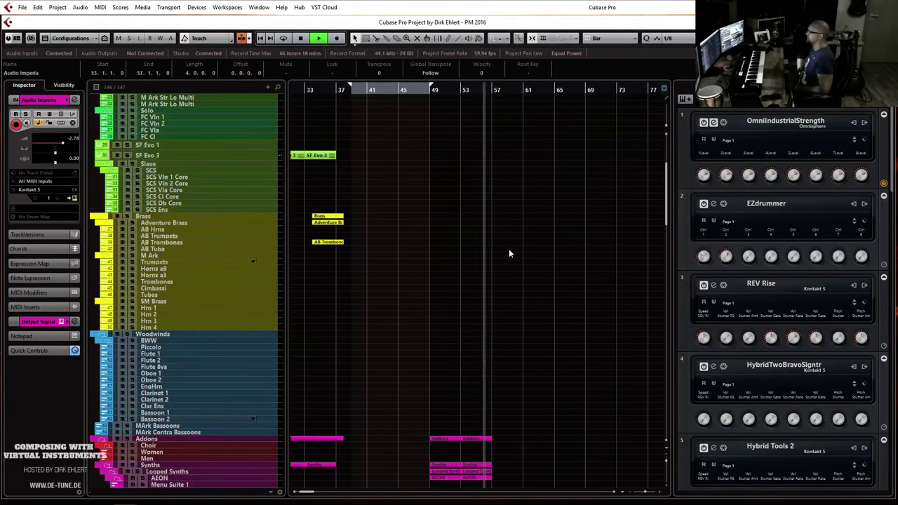
scroll(508, 248, down, 2)
key(space)
Record a sustained low-string G1 note on the first M Ark Str Lo Multi track and trim the part's end to bar 57.
scroll(508, 248, up, 5)
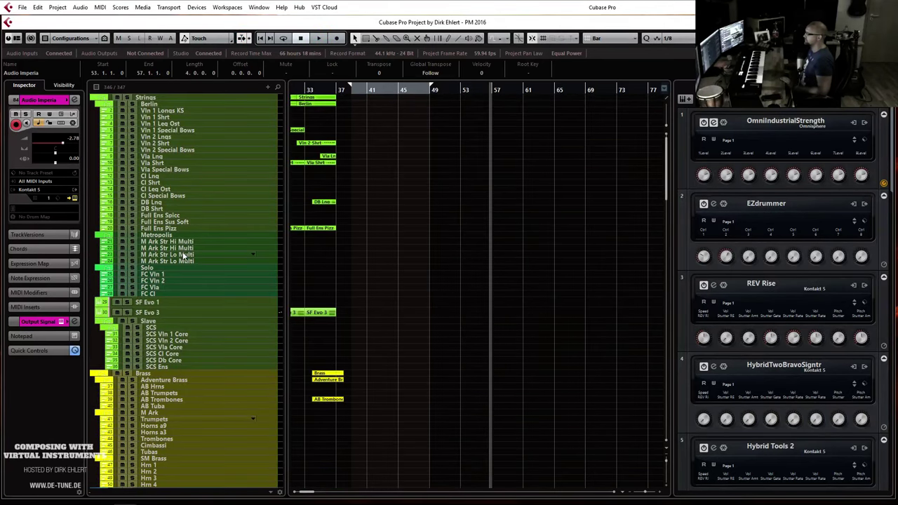
click(183, 255)
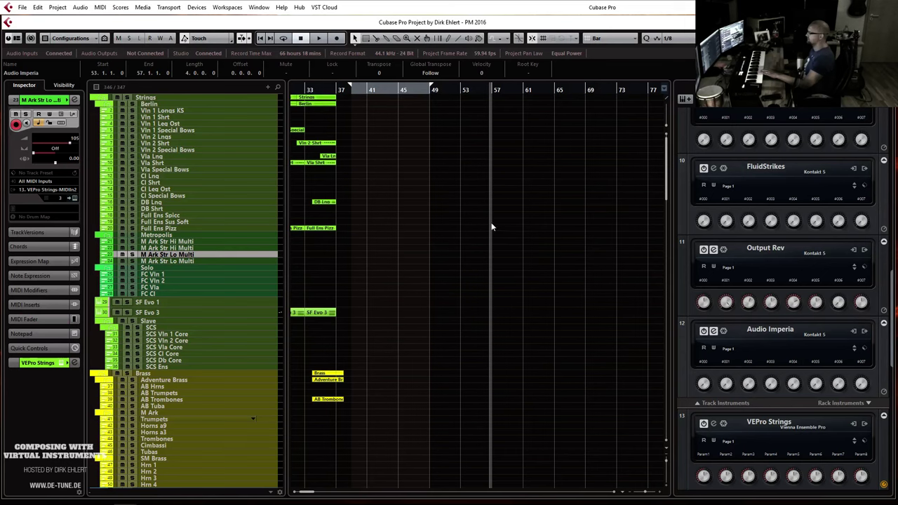
scroll(489, 193, down, 5)
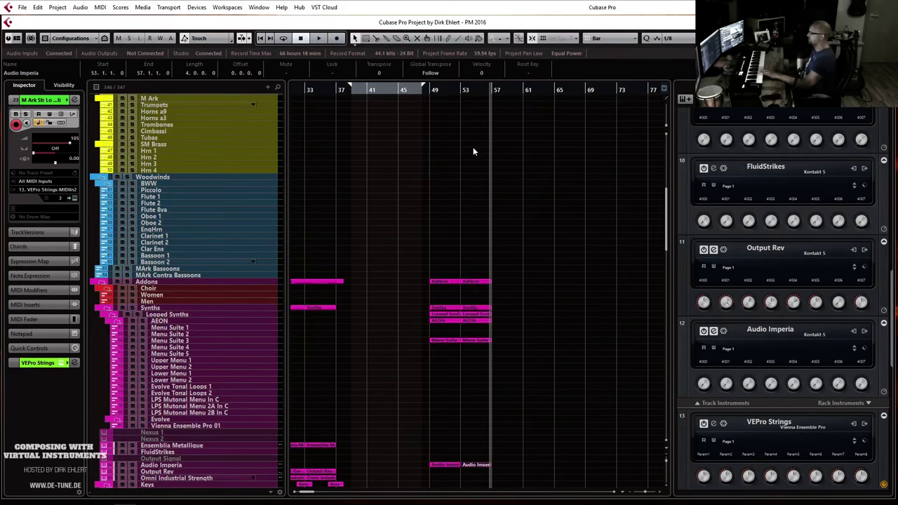
key(KP_2)
key(KP_Multiply)
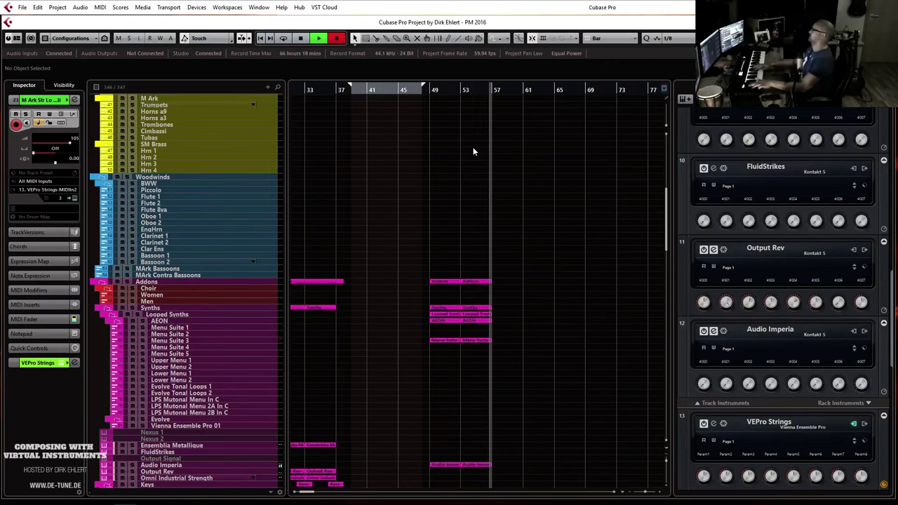
key(space)
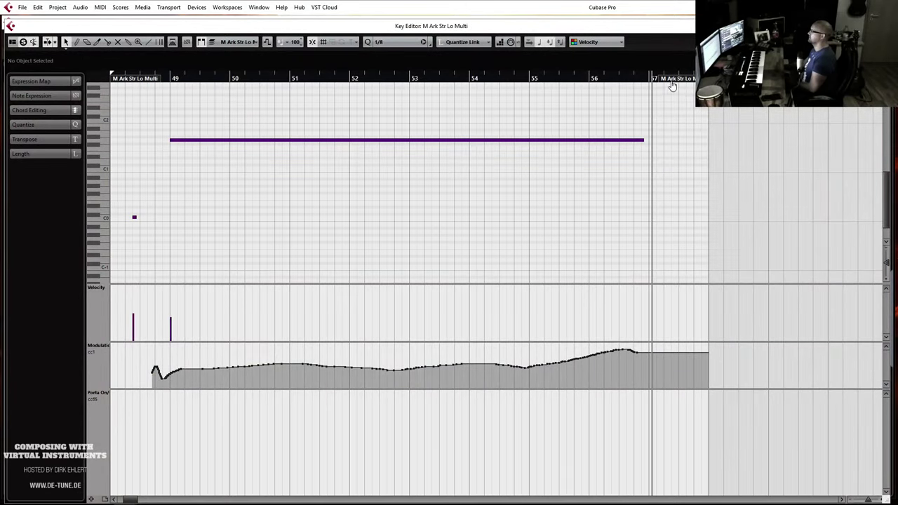
drag(672, 85, 611, 87)
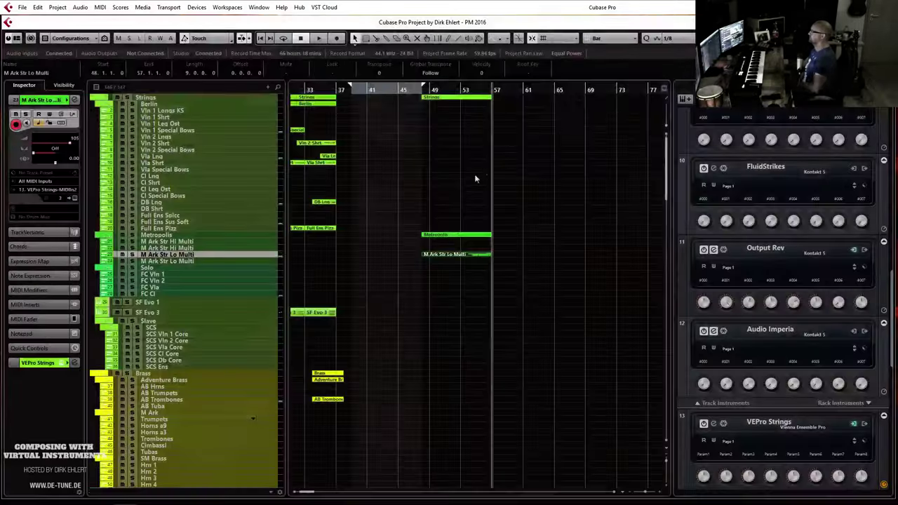
Duplicate the Menu Suite 3 and Audio Imperia parts of bars 49–57 so they repeat from bar 57.
scroll(509, 247, down, 10)
click(448, 212)
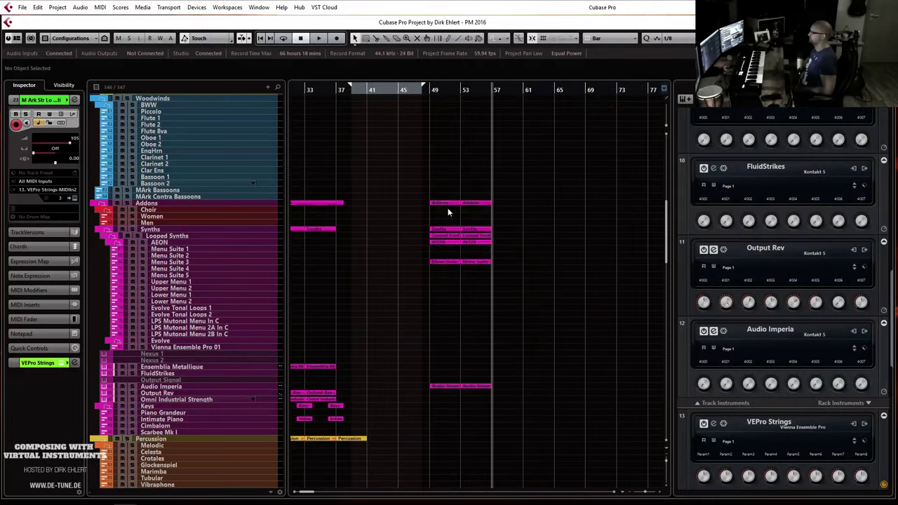
drag(429, 160, 554, 399)
key(ctrl+d)
Create a four-bar part on the Master Sessions 8th Breakout 4 track from bar 57 to 61.
scroll(512, 284, down, 5)
click(494, 91)
scroll(235, 371, down, 5)
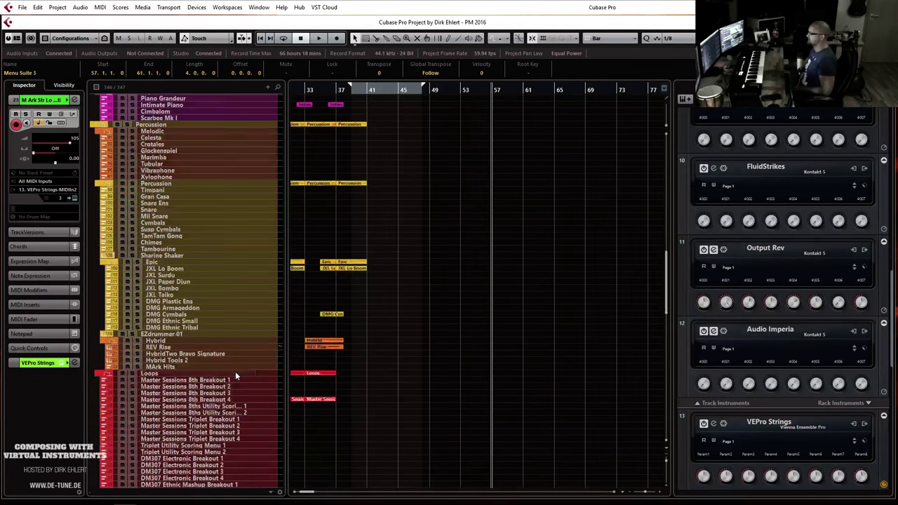
scroll(235, 376, down, 5)
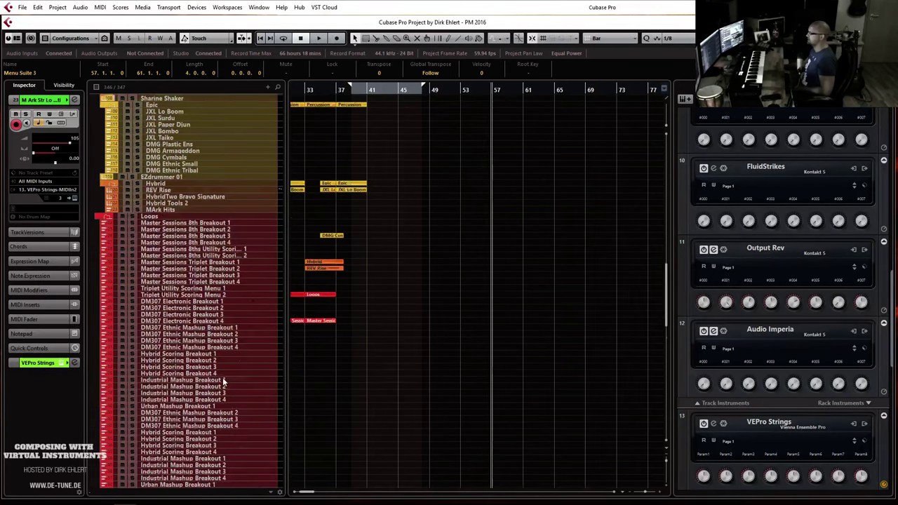
click(200, 243)
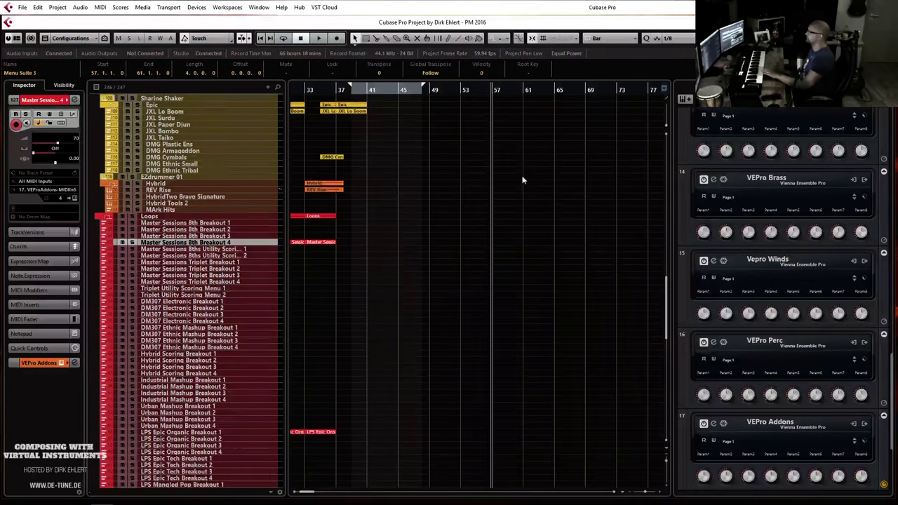
scroll(522, 179, up, 10)
scroll(519, 224, down, 6)
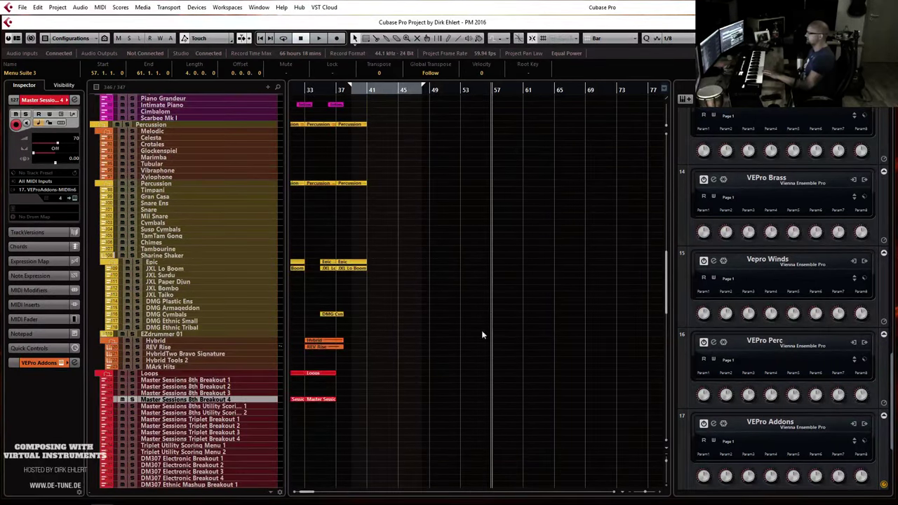
scroll(495, 307, up, 6)
scroll(494, 307, down, 6)
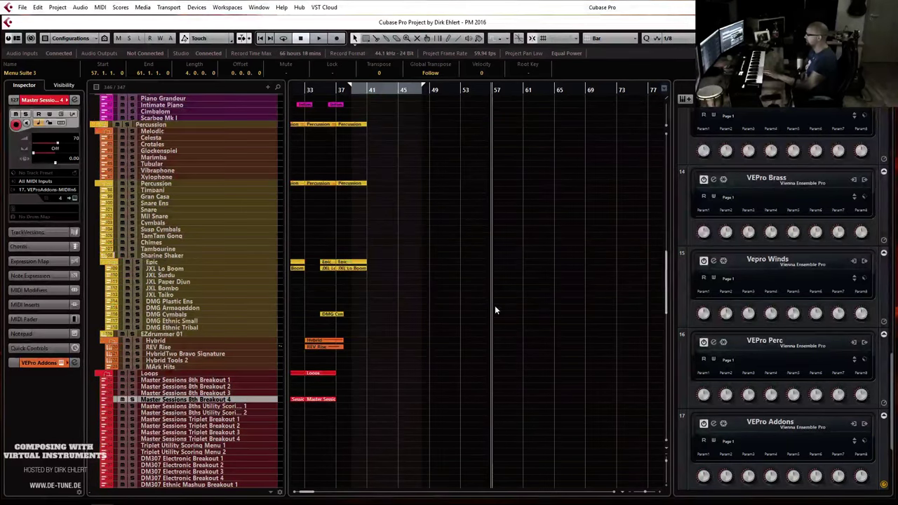
click(493, 398)
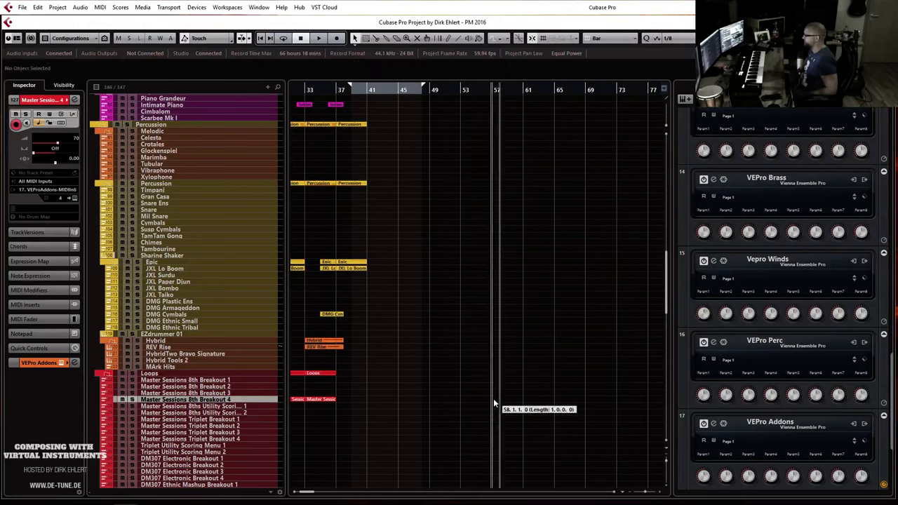
drag(493, 398, 523, 404)
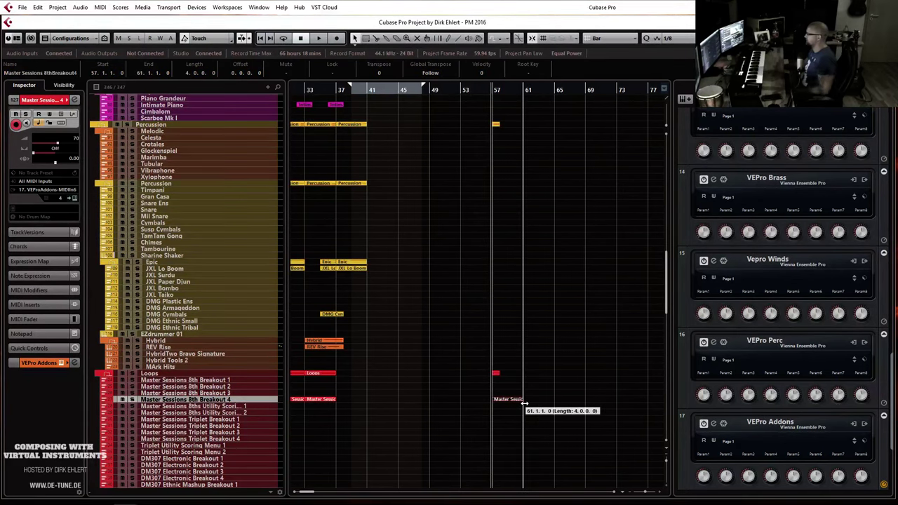
Fill the Master Sessions 8th Breakout 4 part with a four-bar F1 note at velocity 127 and raise its modulation to maximum.
double_click(512, 399)
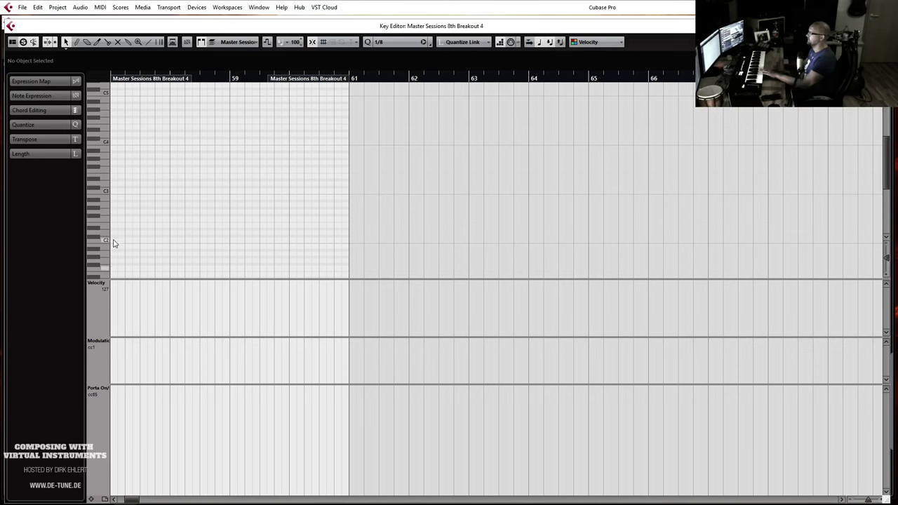
click(116, 361)
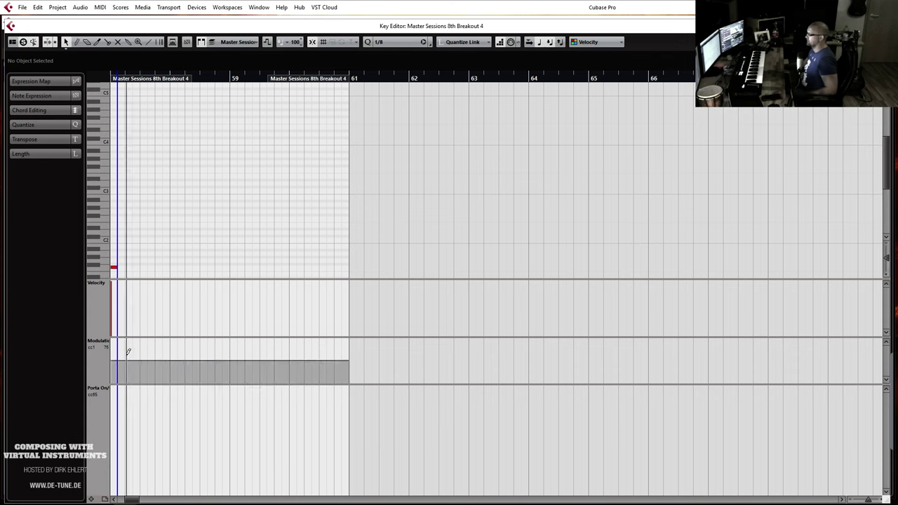
drag(128, 353, 127, 340)
click(117, 269)
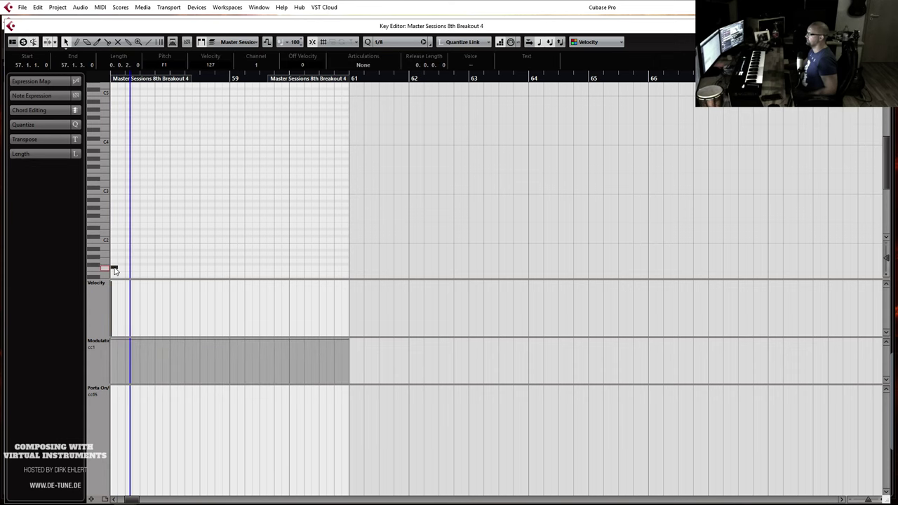
drag(114, 268, 351, 286)
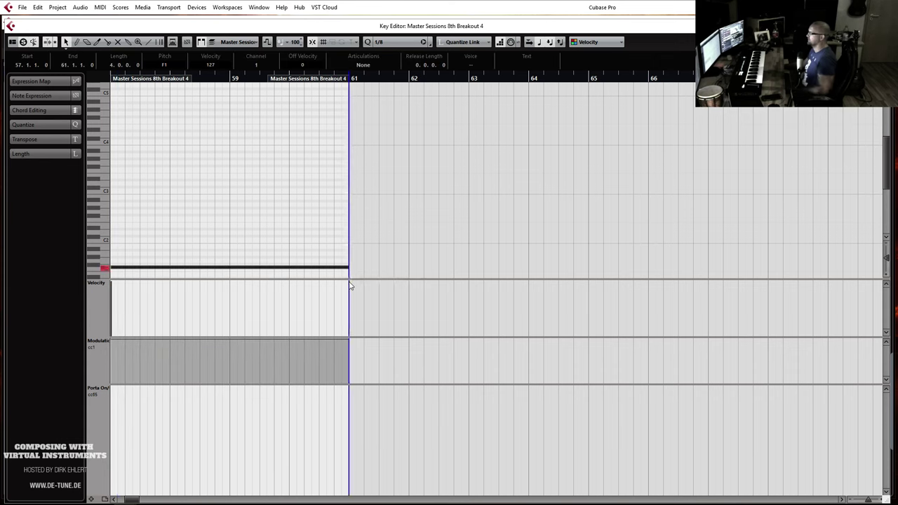
key(Return)
Play the arrangement from bar 57 to audition the percussion loop against the other layers, then stop playback.
click(480, 92)
key(space)
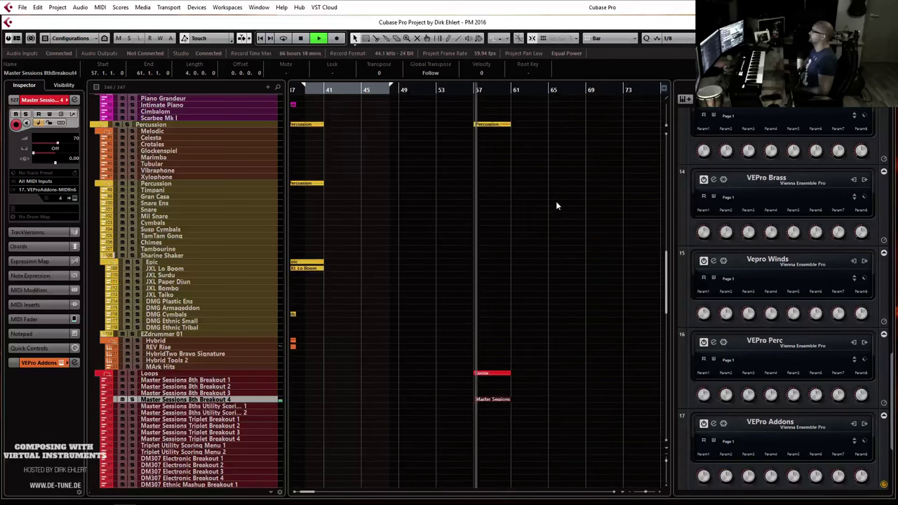
key(h)
key(h)
key(h)
key(g)
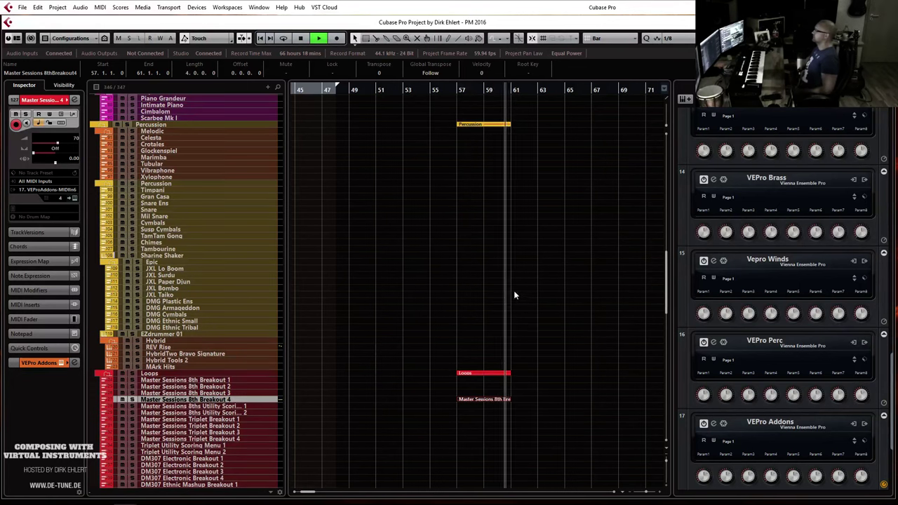
scroll(505, 297, up, 10)
scroll(505, 297, up, 5)
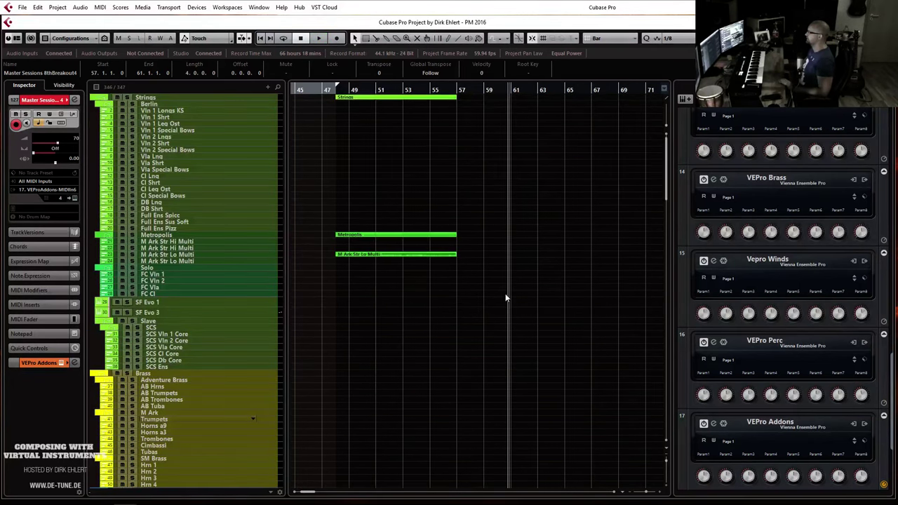
Record a short-note low-string rhythm on the second M Ark Str Lo Multi track, starting from bar 55.
click(460, 91)
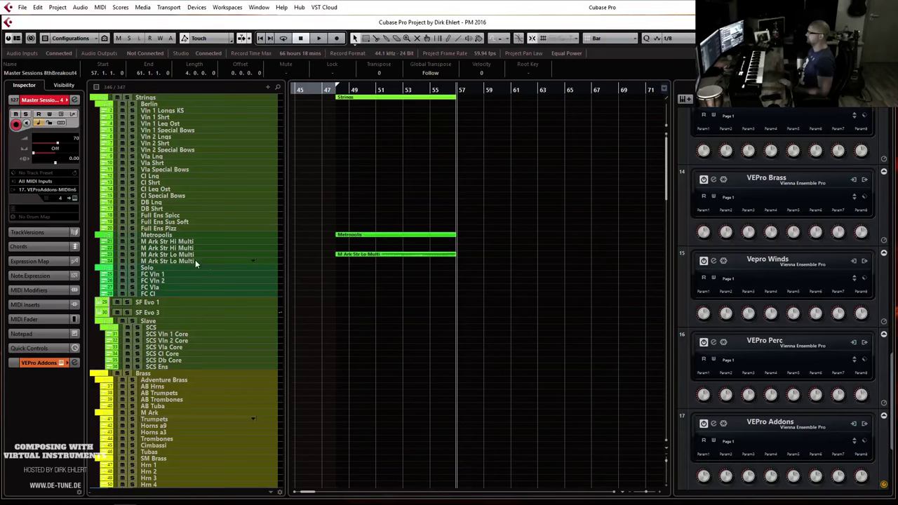
click(227, 261)
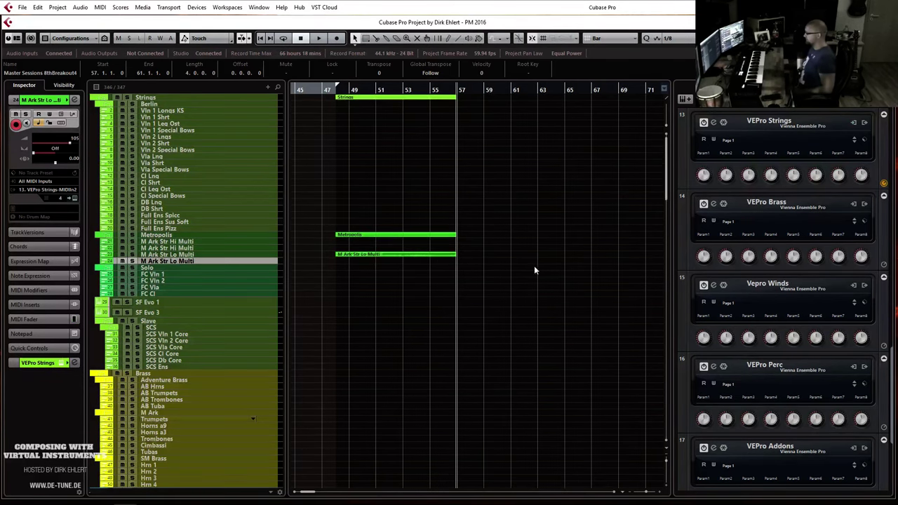
scroll(533, 269, down, 5)
click(435, 89)
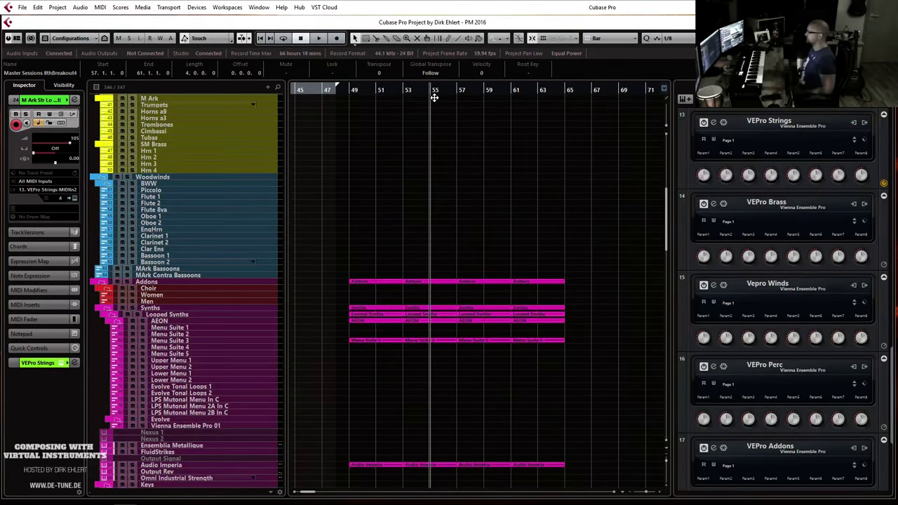
key(KP_Multiply)
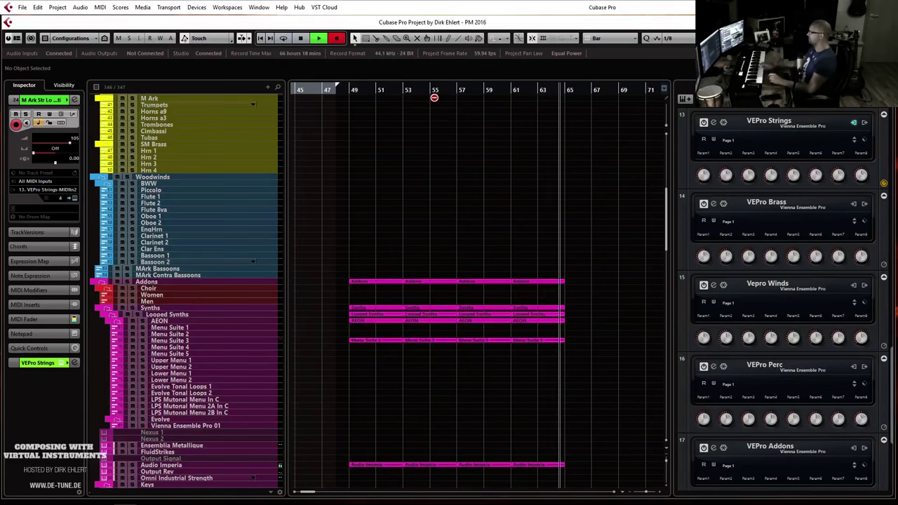
key(space)
Open the newly recorded M Ark Str Lo Multi part and delete its surplus notes from bar 64 onward.
scroll(441, 103, up, 10)
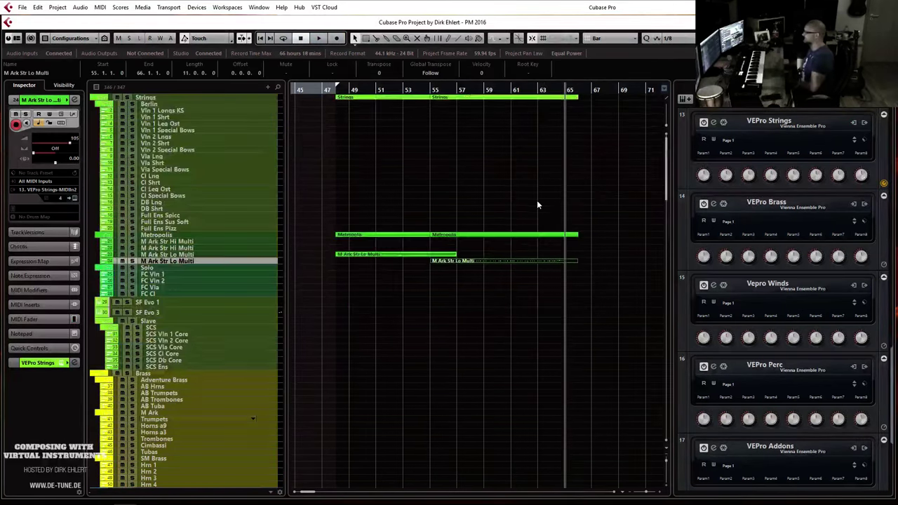
double_click(538, 263)
drag(734, 124, 657, 190)
key(Delete)
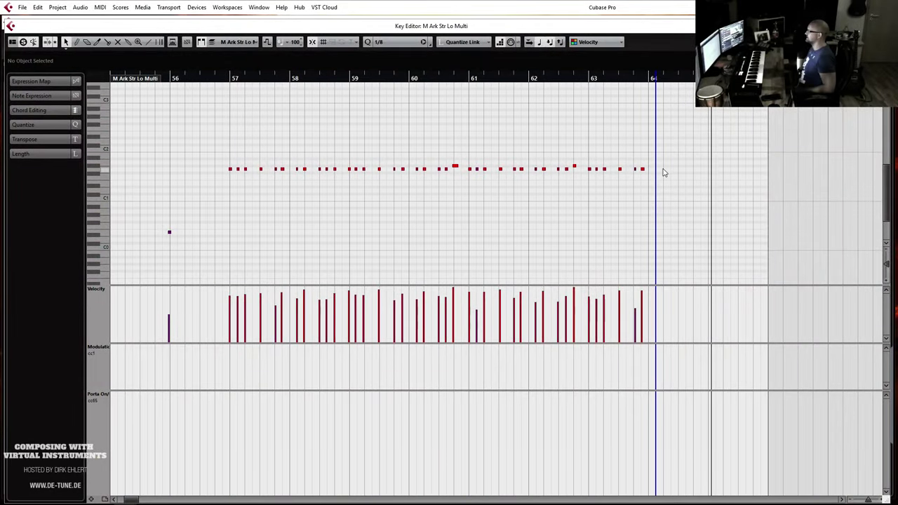
Set the quantize value to 1/8 and quantize the recorded M Ark Str Lo Multi notes.
drag(295, 160, 337, 183)
click(336, 140)
click(390, 42)
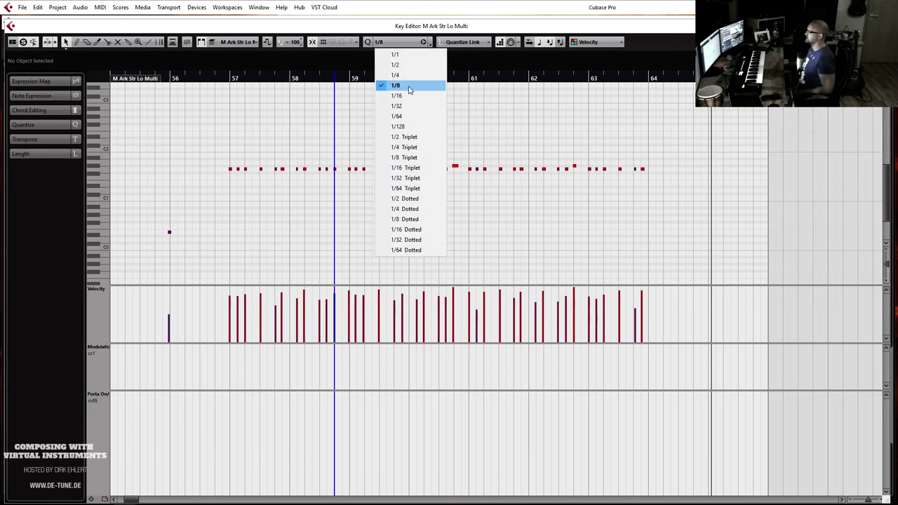
click(409, 95)
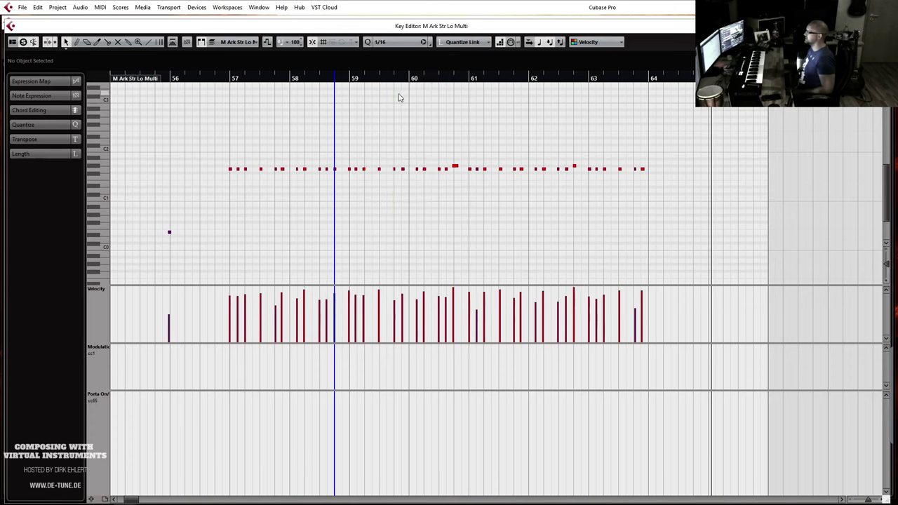
click(393, 42)
click(383, 87)
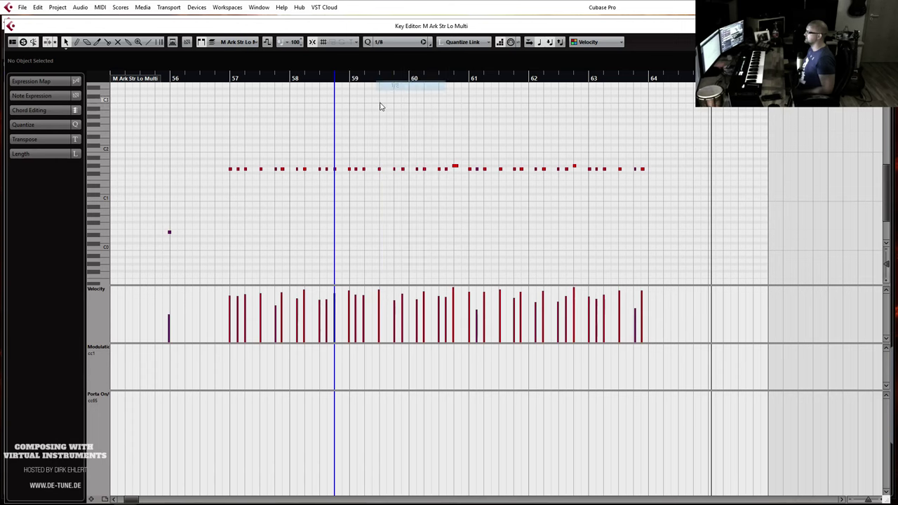
click(380, 107)
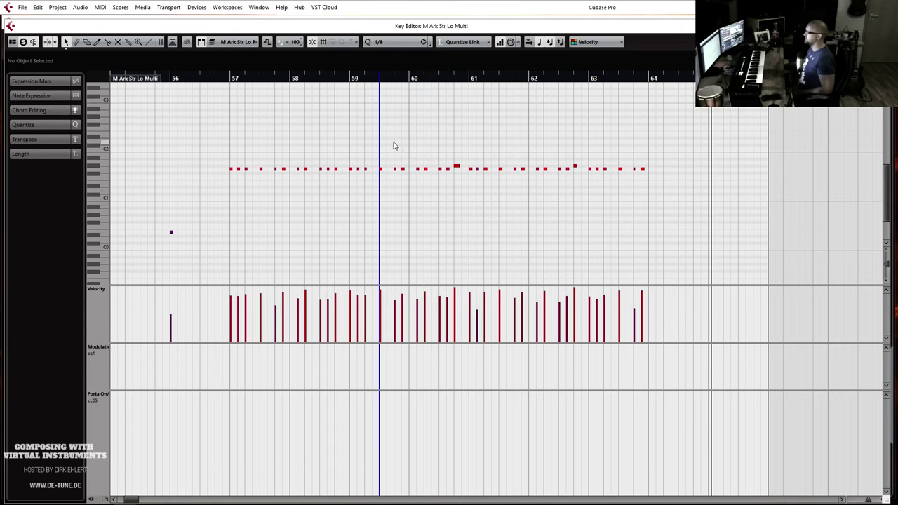
Raise the beat 4 note of bar 58 to G#1 and copy the last five notes of bar 62 into bar 64.
click(231, 79)
key(space)
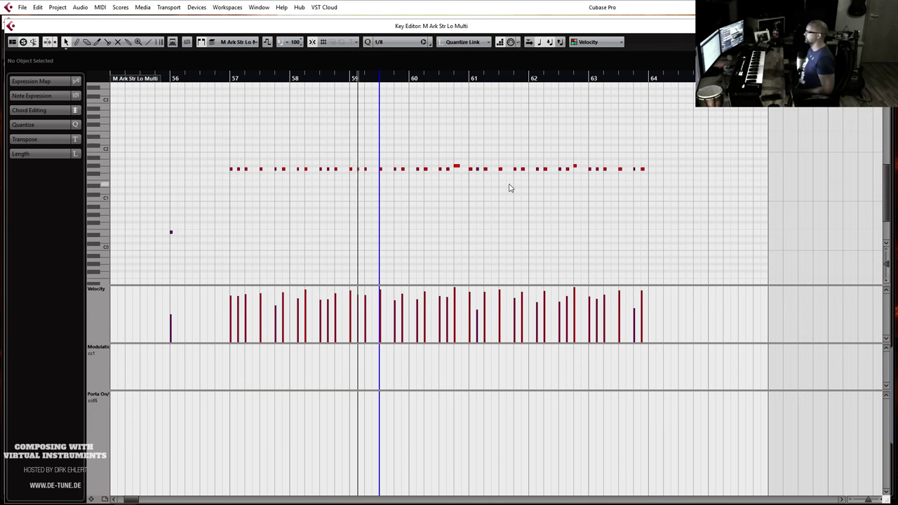
drag(336, 169, 336, 165)
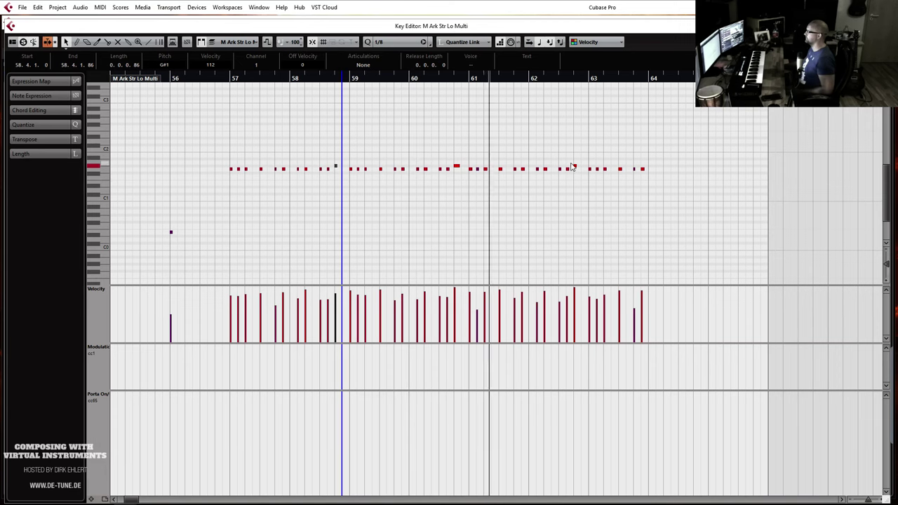
drag(587, 150, 662, 177)
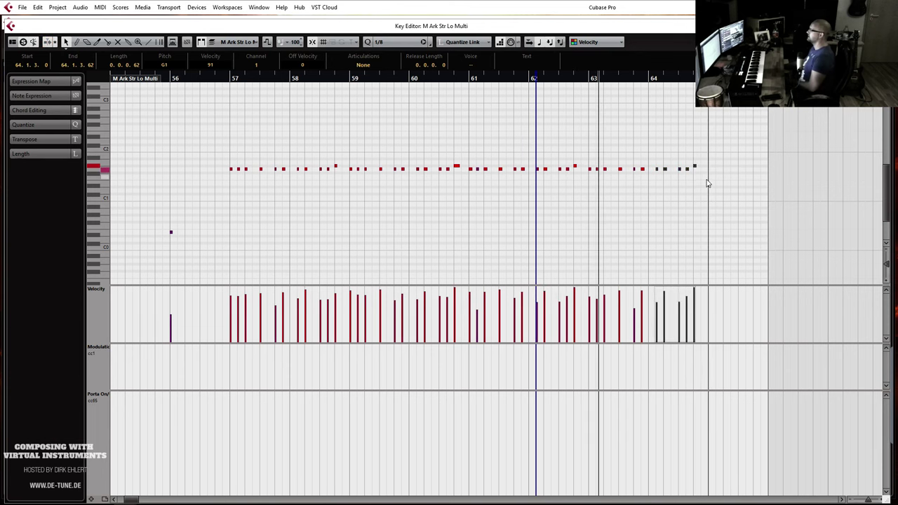
drag(735, 81, 675, 85)
click(670, 116)
key(Return)
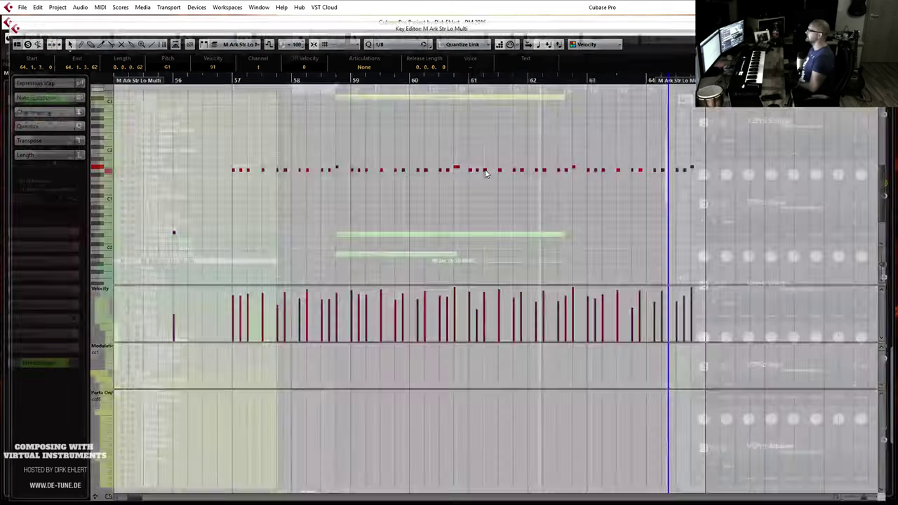
Set the track delay of the second M Ark Str Lo Multi track to -20 and play from bar 55.
double_click(75, 161)
text(-20)
key(Return)
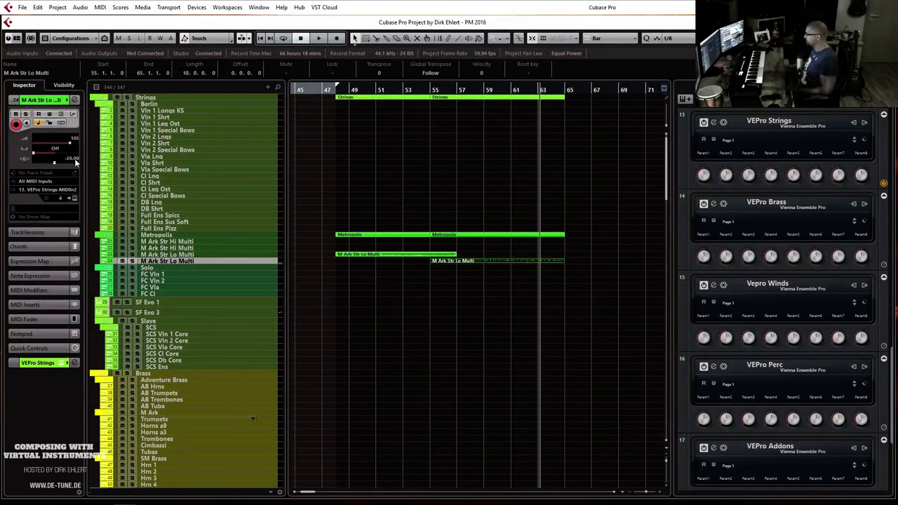
click(437, 90)
key(space)
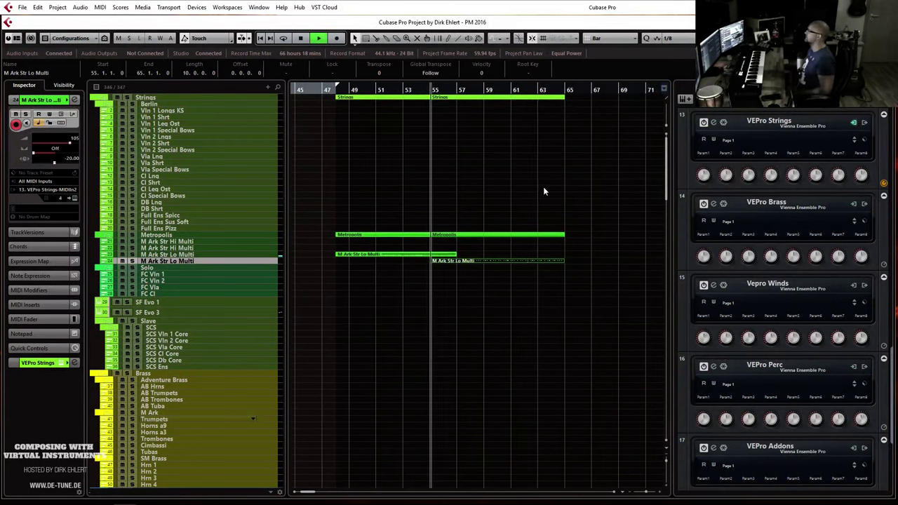
Split the second M Ark Str Lo Multi part at bar 57, listen on, and stop playback.
click(469, 272)
key(3)
click(460, 265)
key(1)
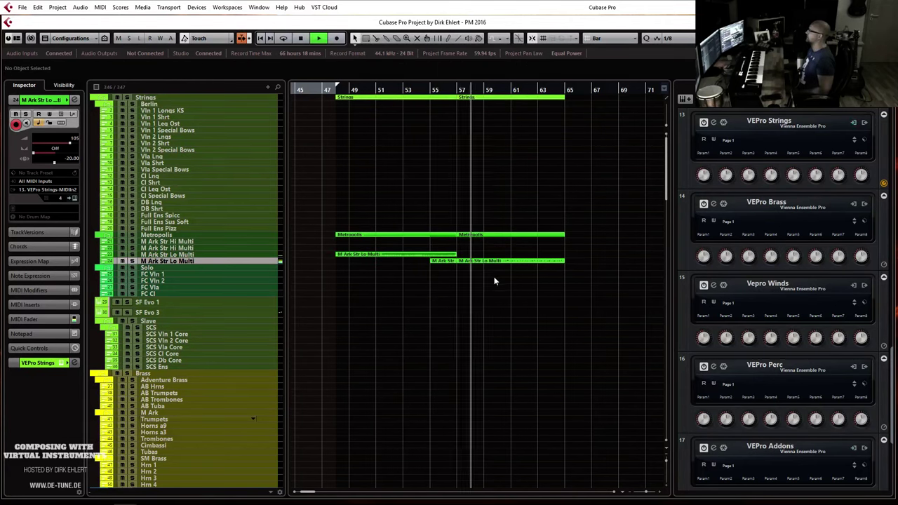
key(g)
key(g)
key(h)
key(h)
key(h)
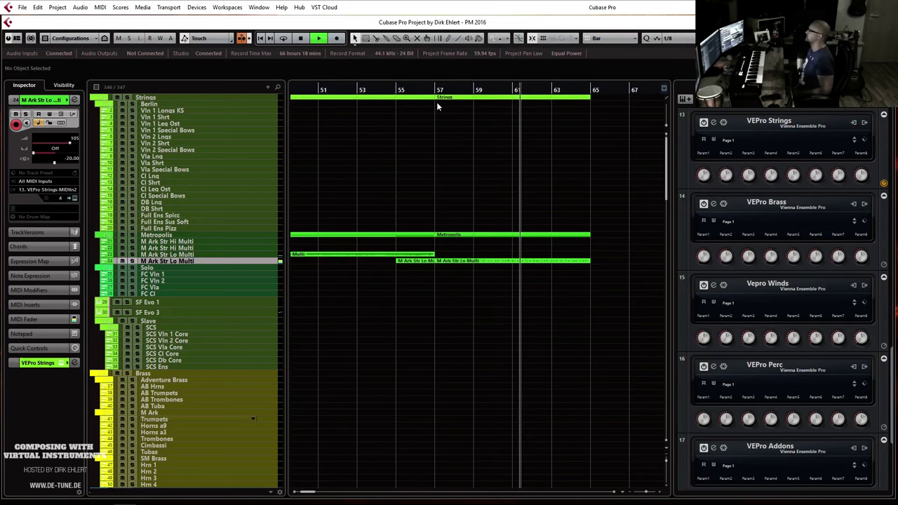
key(space)
Duplicate the four-bar Master Sessions 8th Breakout 4 part so that the copy starts at bar 61.
scroll(488, 198, down, 20)
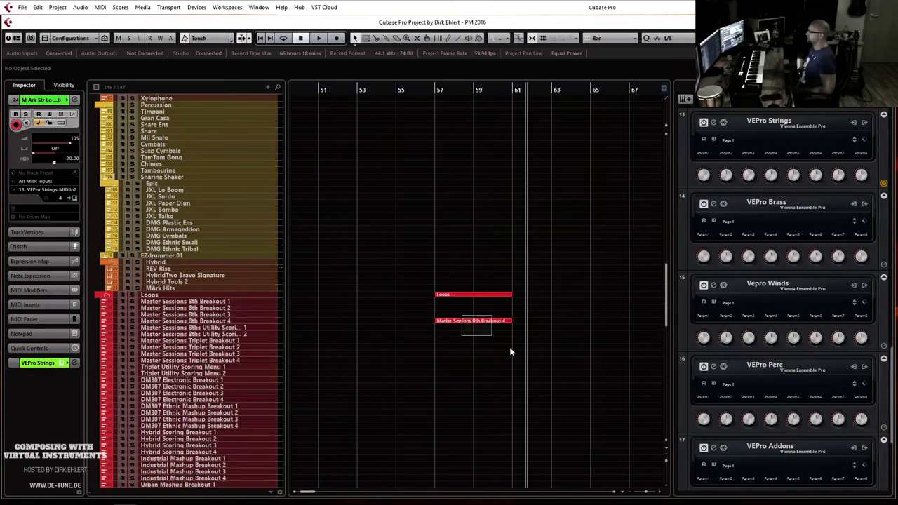
drag(510, 351, 490, 335)
key(ctrl+d)
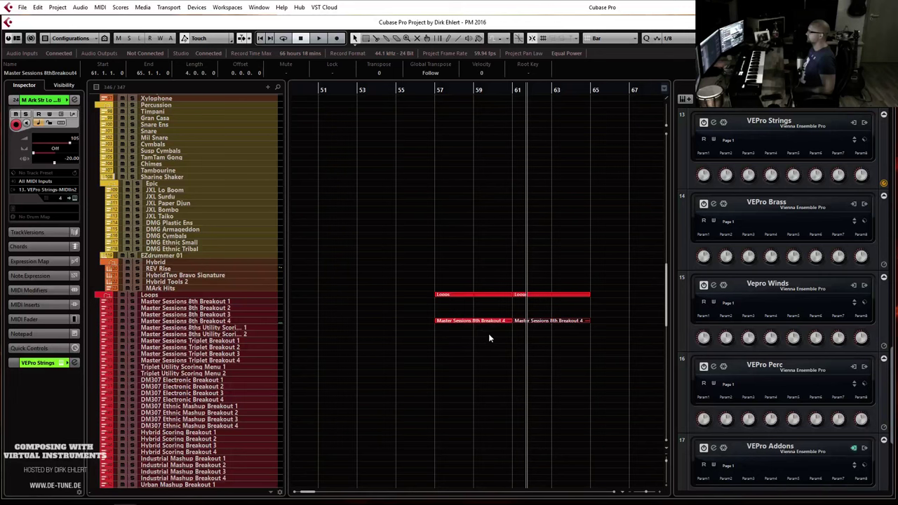
Audition the Hybrid Tools 2 and HybridTwo Bravo Signature instruments and look over the synth and percussion tracks.
click(187, 283)
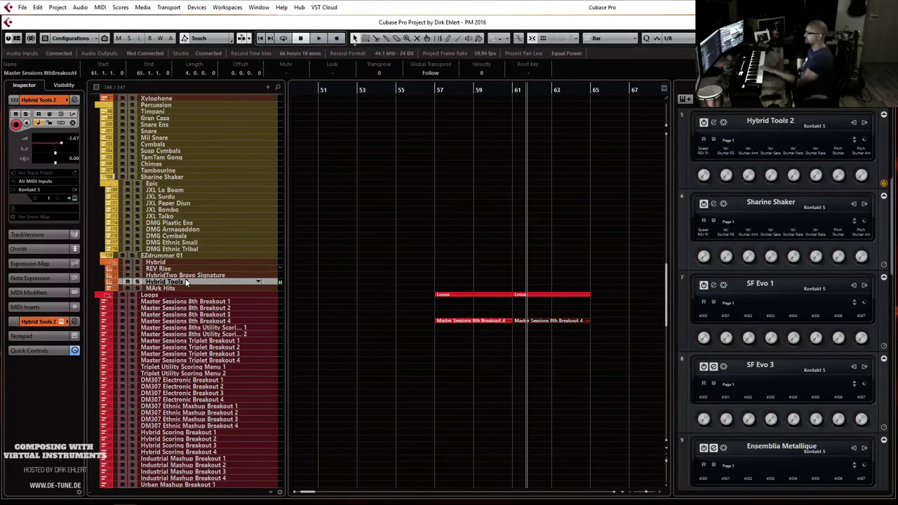
click(186, 276)
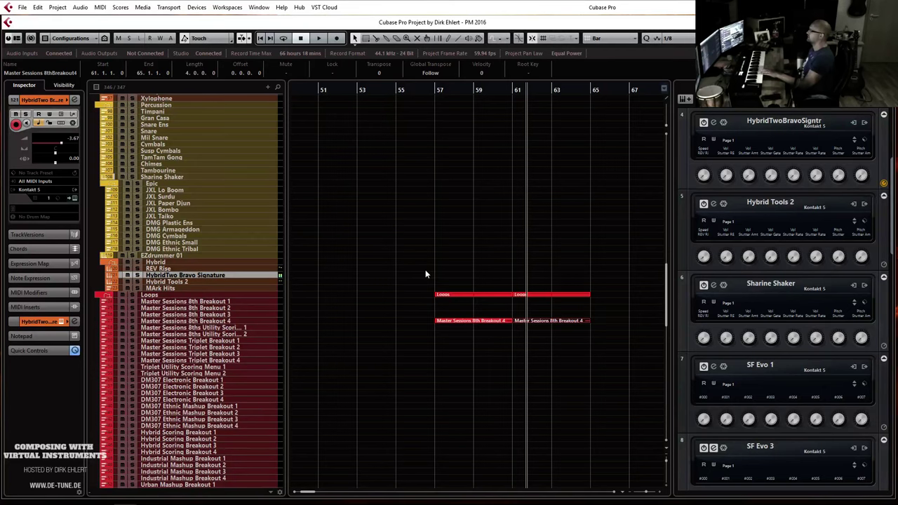
scroll(522, 267, up, 5)
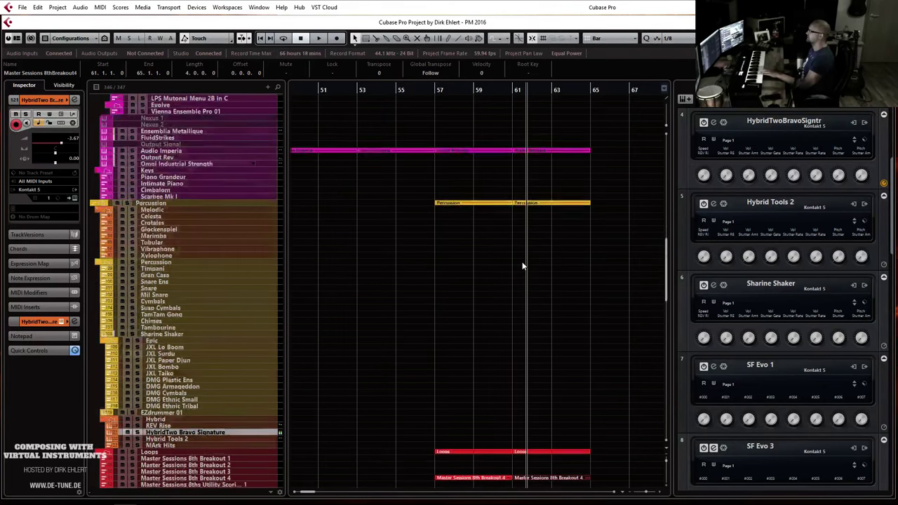
scroll(482, 175, up, 5)
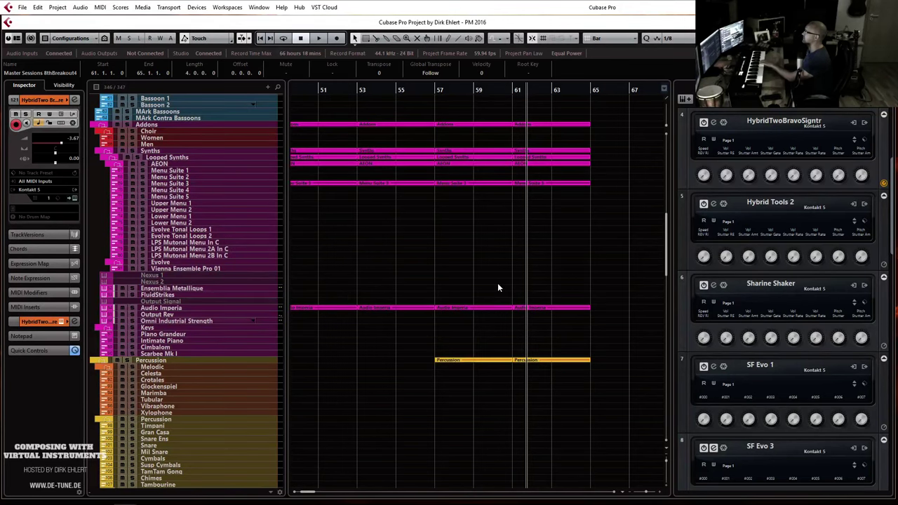
scroll(498, 287, down, 4)
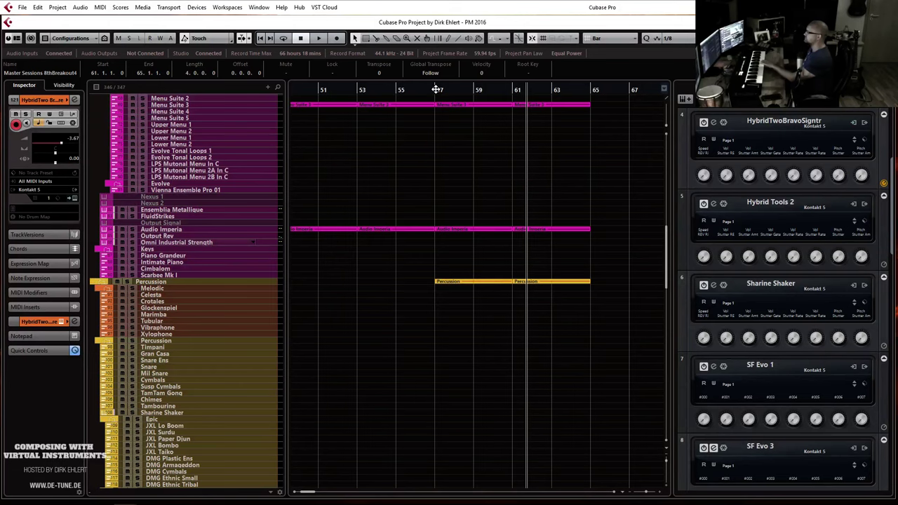
Record a C3 cymbal hit at bar 57 on the DMG Cymbals track and check it in the Key Editor.
scroll(508, 242, down, 8)
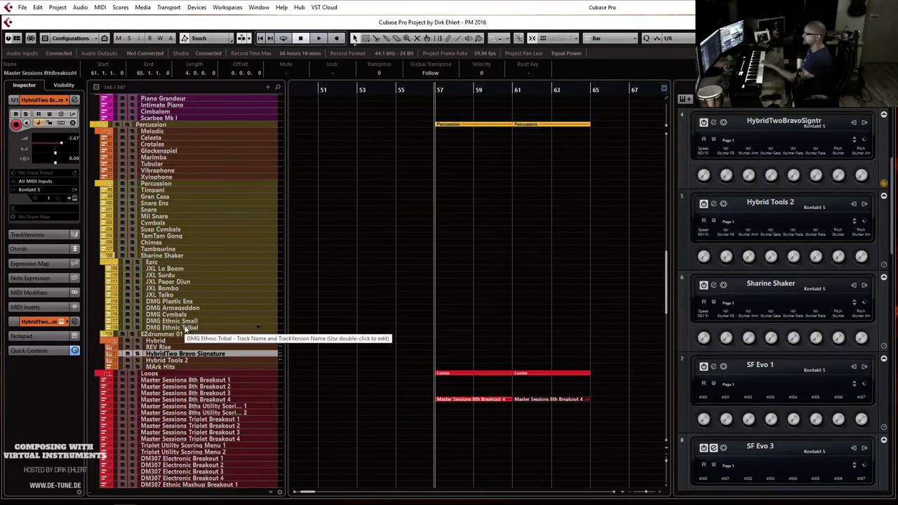
click(211, 328)
click(197, 315)
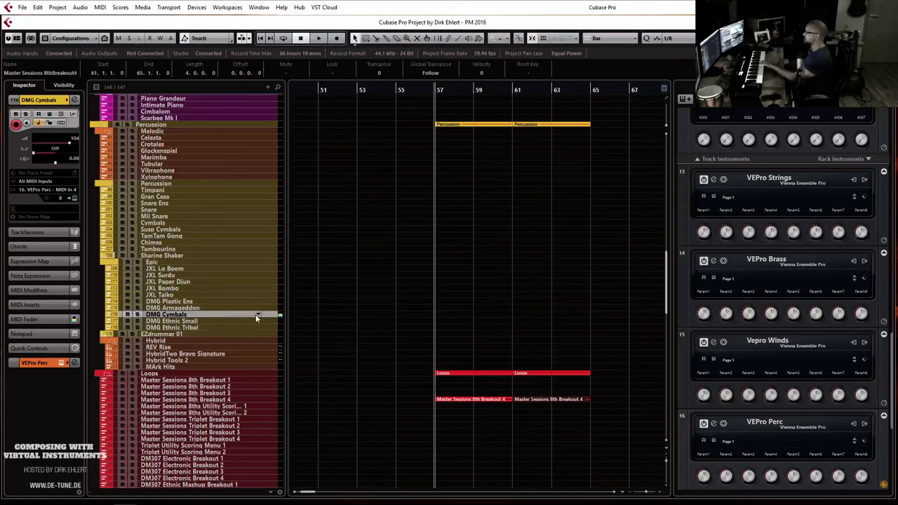
key(KP_Multiply)
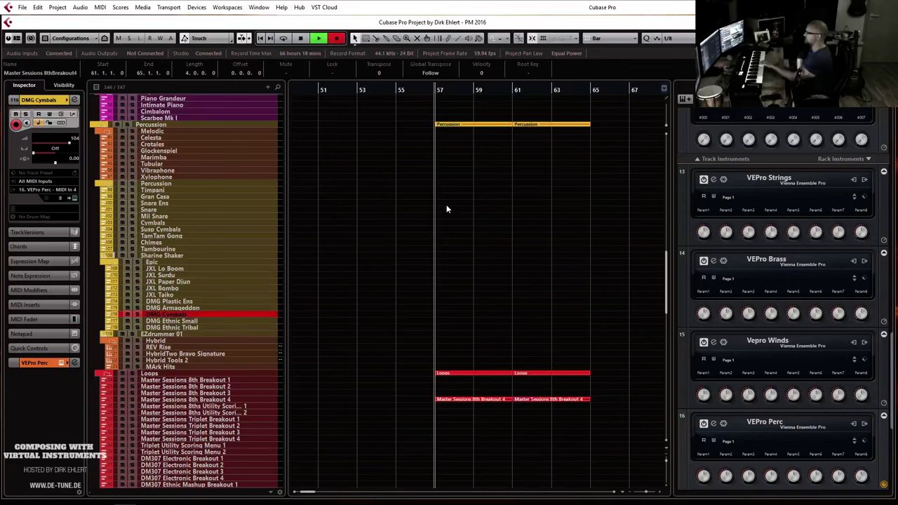
key(space)
key(ctrl+e)
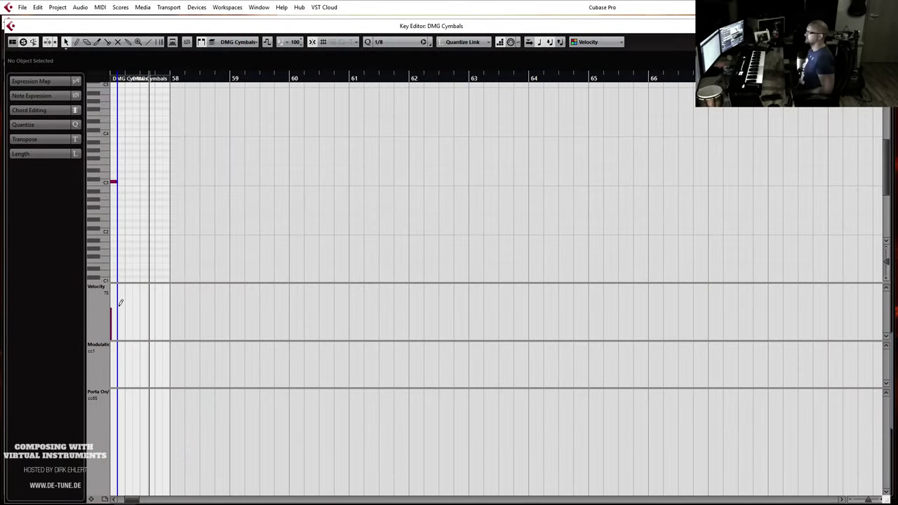
key(ctrl+e)
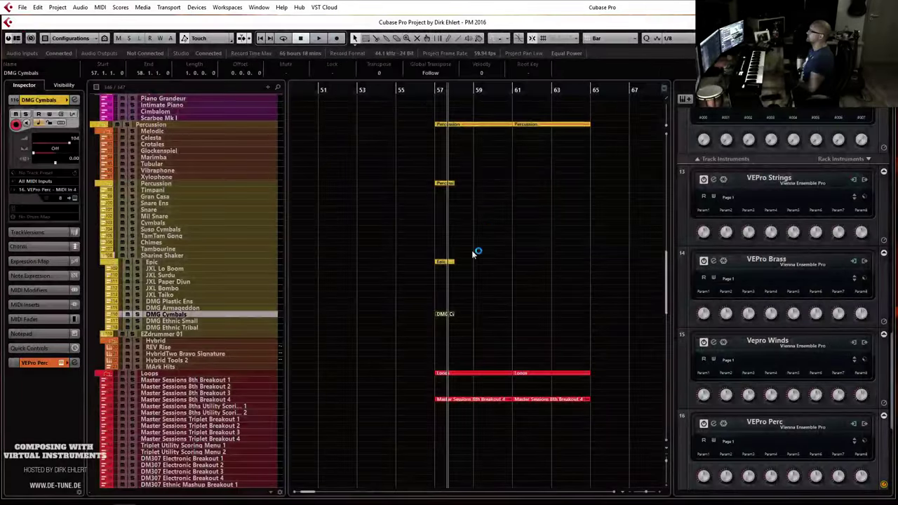
key(Return)
key(Return)
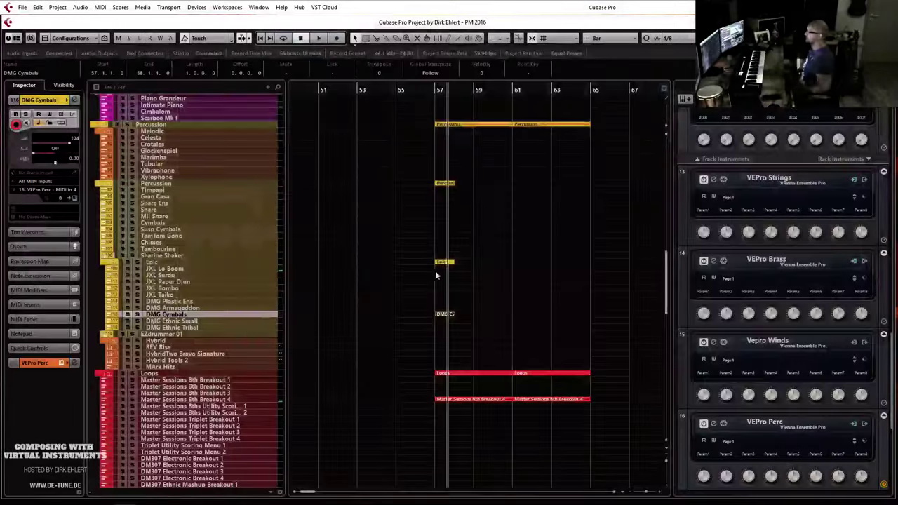
Extend the DMG Cymbals part to four bars, duplicate it at bar 61, and play the section back.
drag(453, 315, 511, 315)
key(ctrl+d)
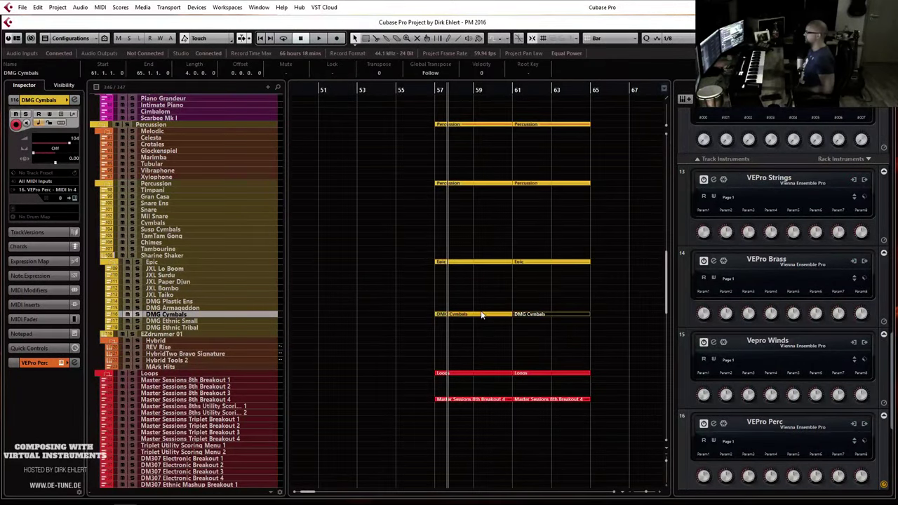
double_click(415, 92)
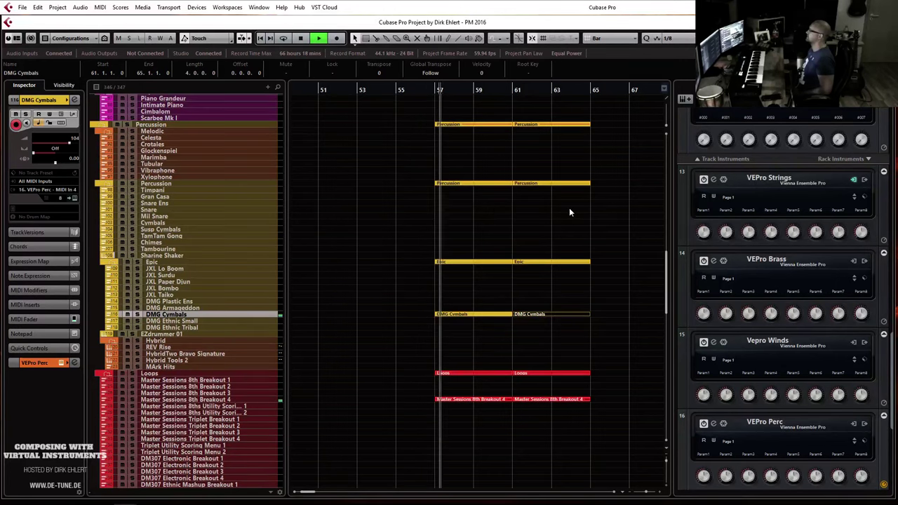
Record a drum rhythm on the JXL Paper Djun track from bar 57 to 65 and check its notes in the Key Editor.
click(180, 283)
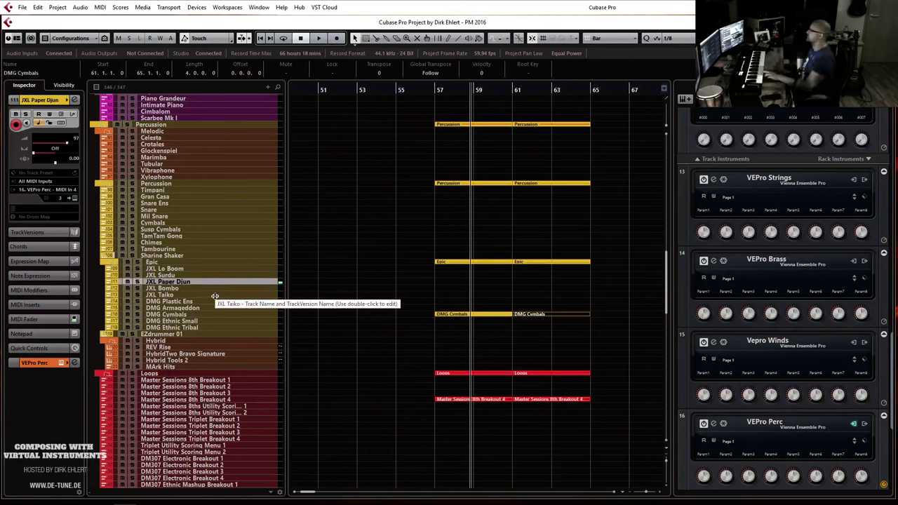
click(433, 103)
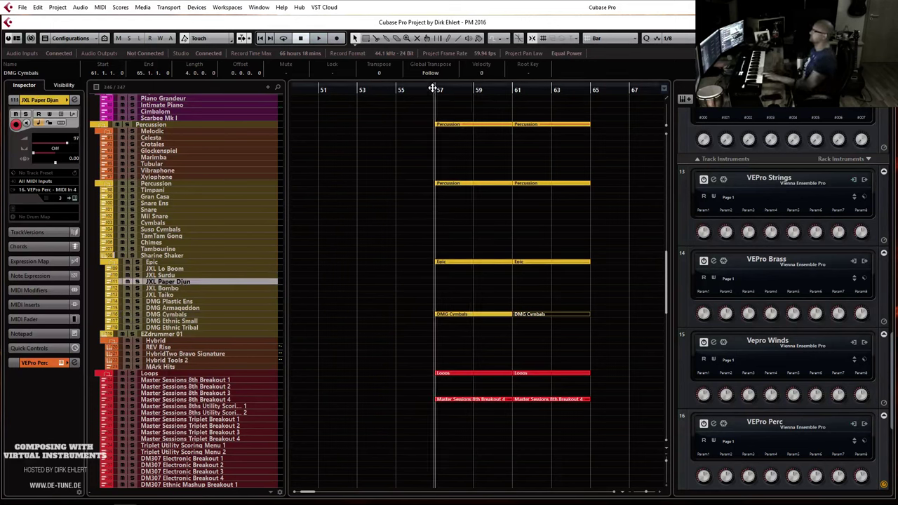
key(KP_Multiply)
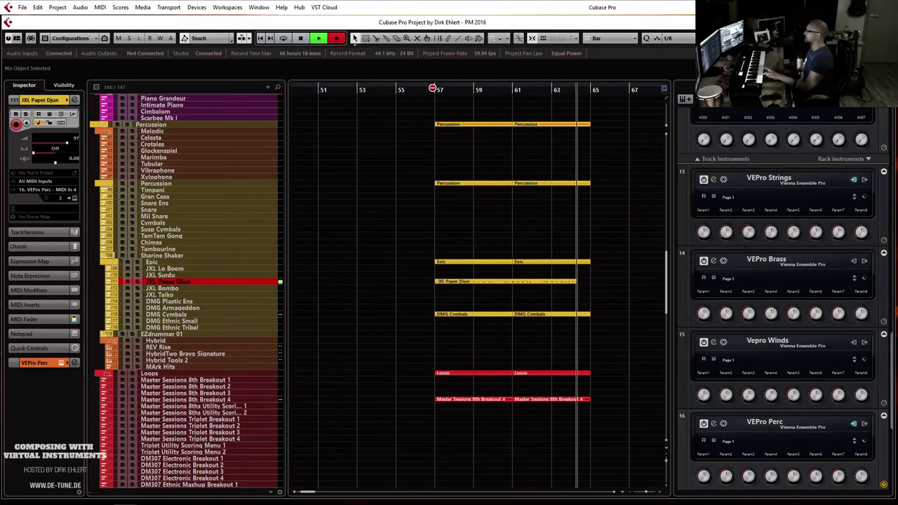
key(space)
key(Return)
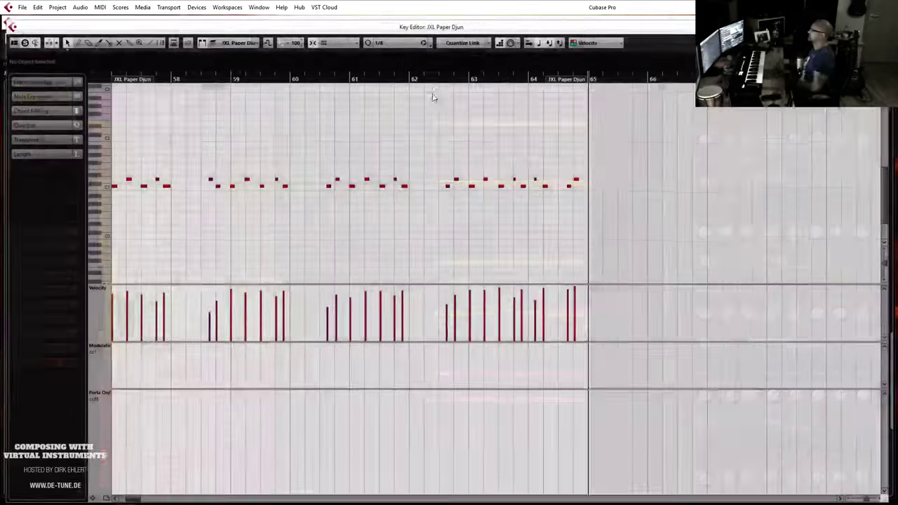
key(Escape)
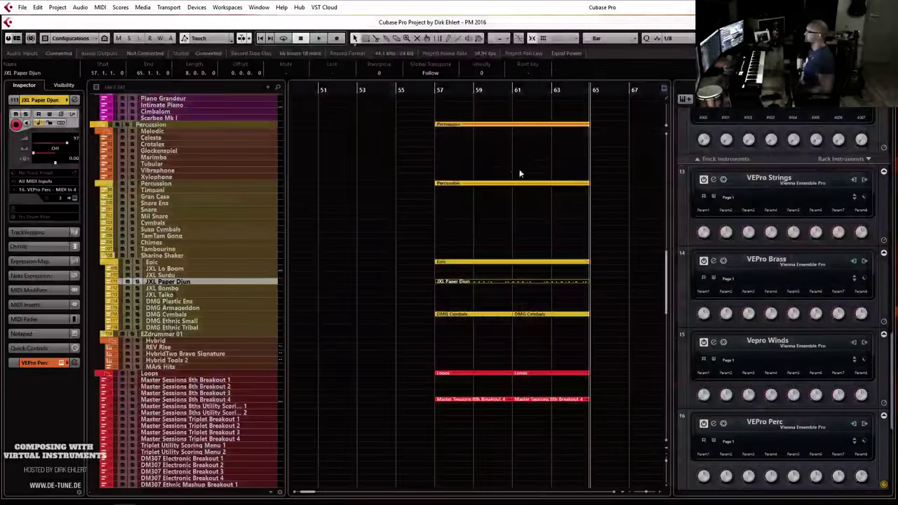
Record a steady drum pulse on the DMG Armageddon track from bar 57 and trim the part's end to bar 65.
click(438, 90)
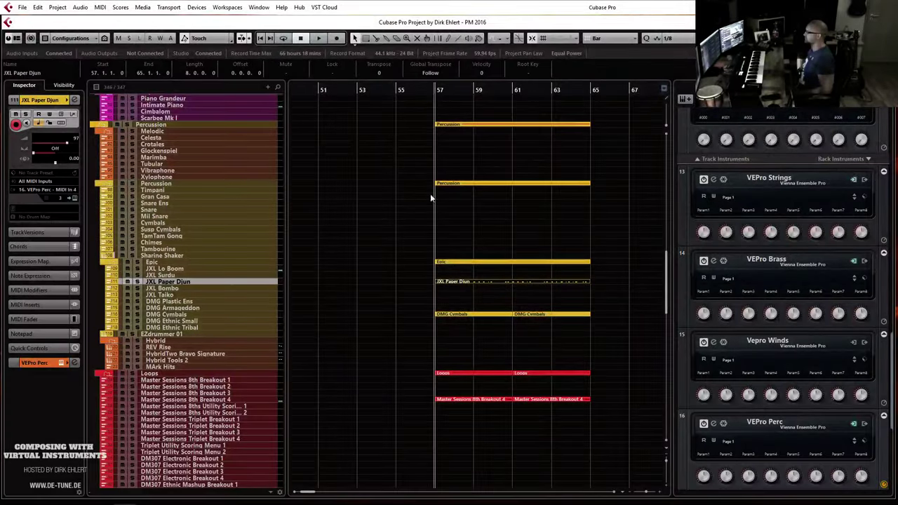
click(188, 327)
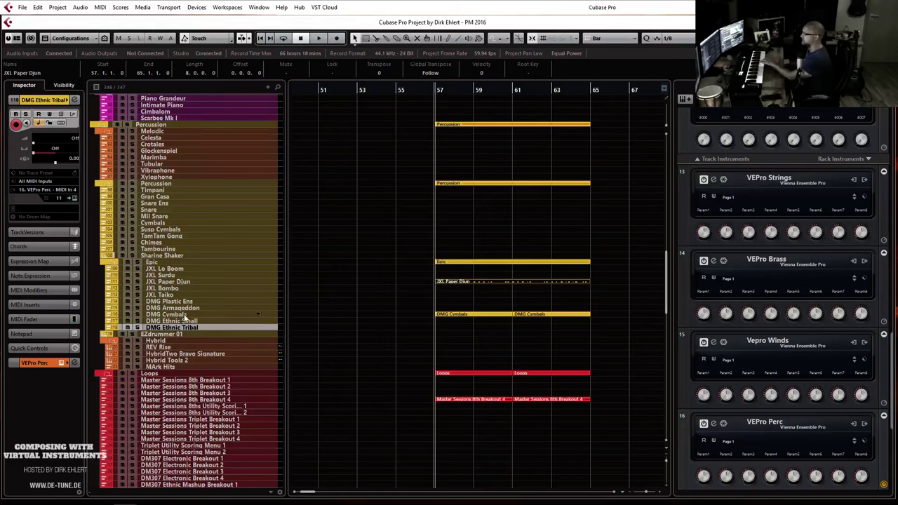
click(188, 308)
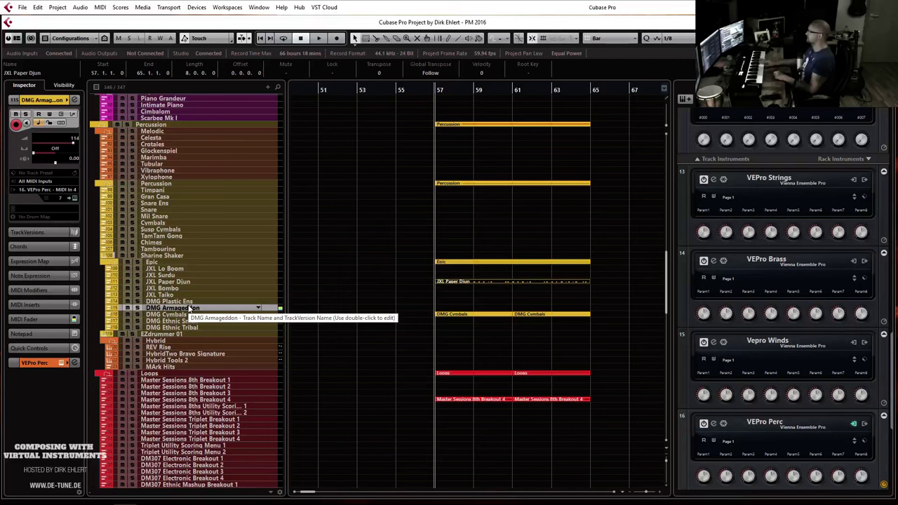
key(KP_Multiply)
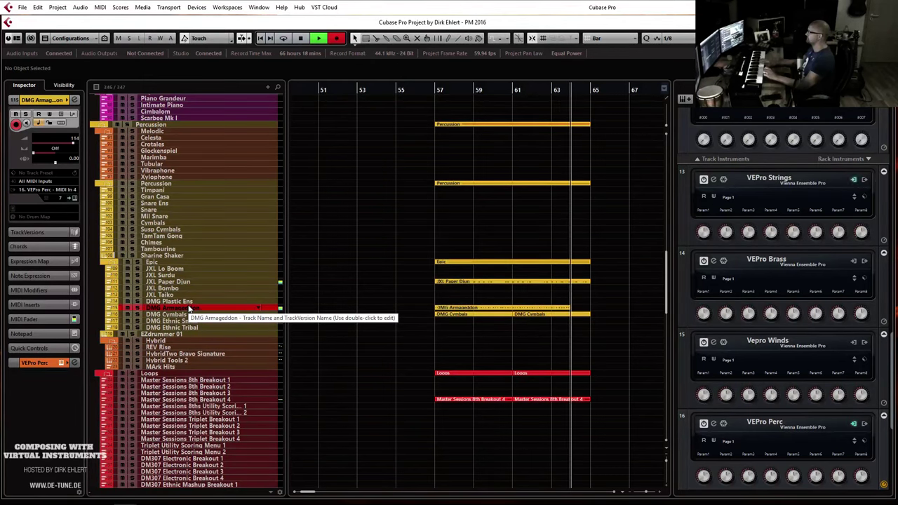
key(space)
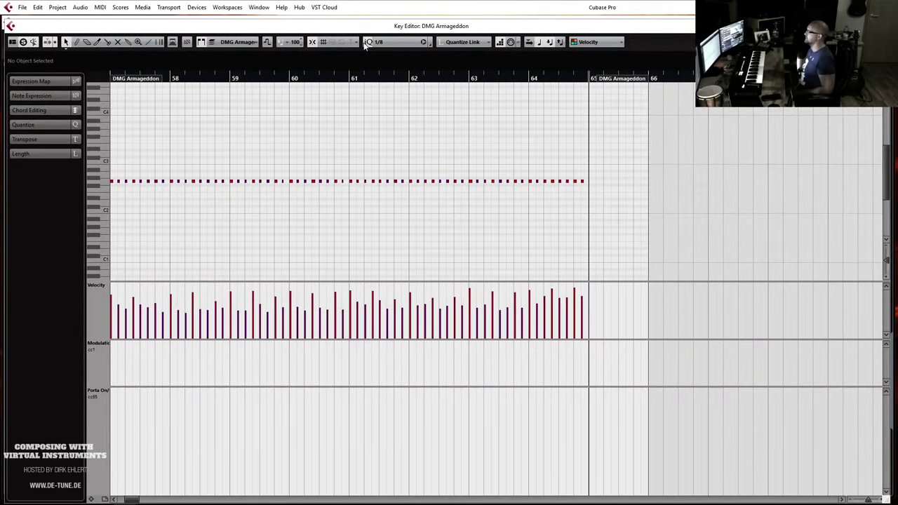
drag(608, 82, 556, 82)
key(Return)
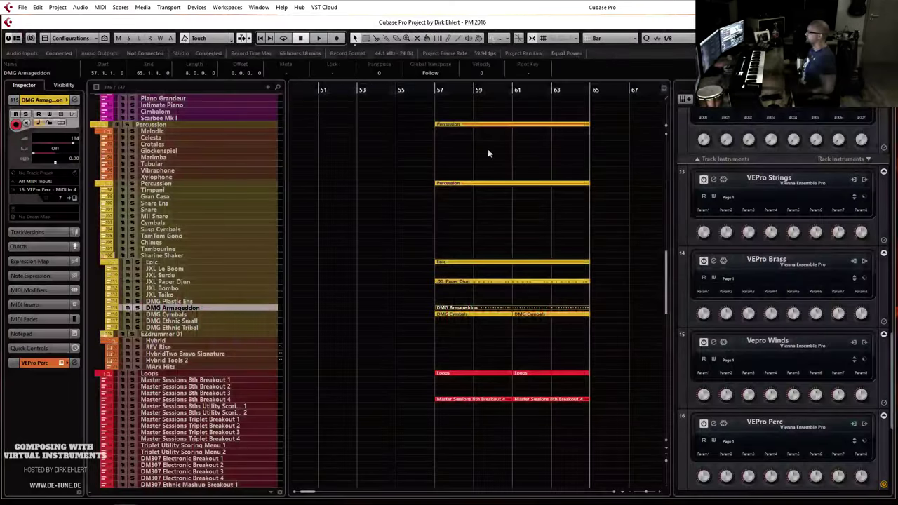
Record a Trombones part from bar 57 to 64 in the M Ark brass group.
scroll(511, 181, left, 4)
scroll(511, 181, up, 10)
scroll(626, 180, down, 4)
scroll(623, 201, right, 4)
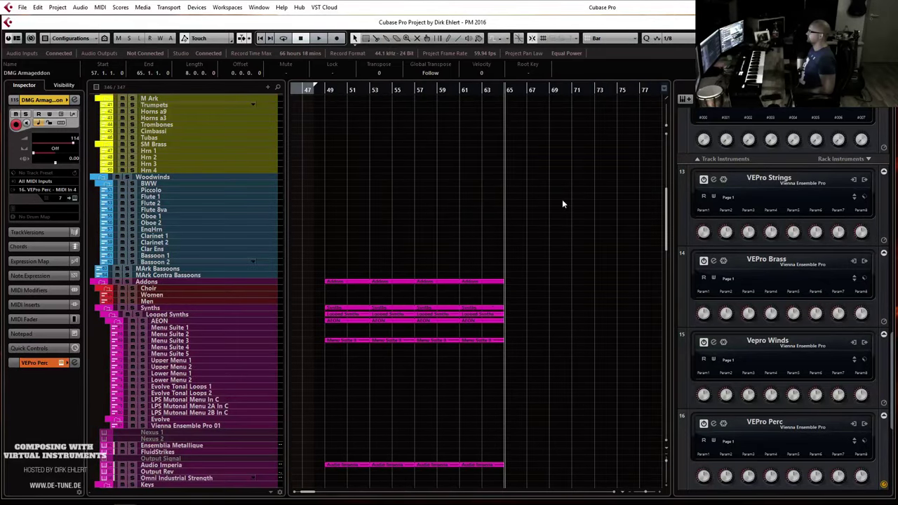
click(414, 90)
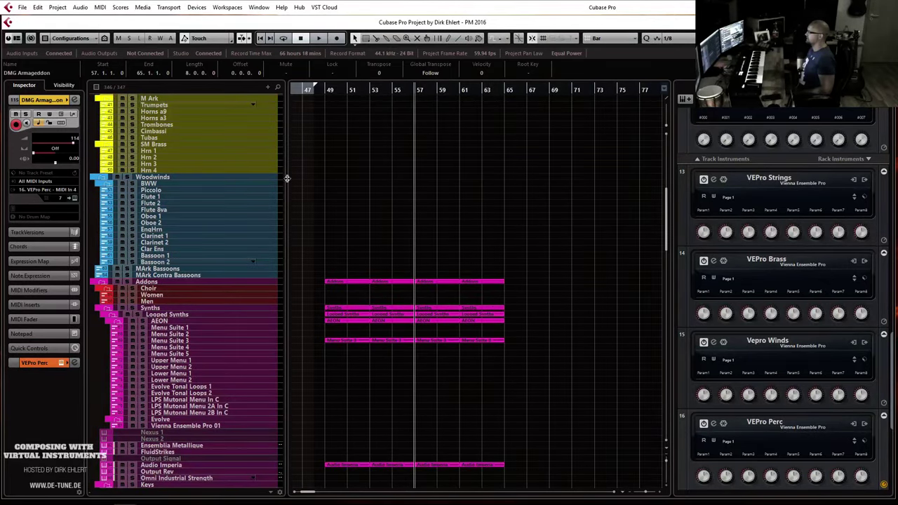
click(170, 125)
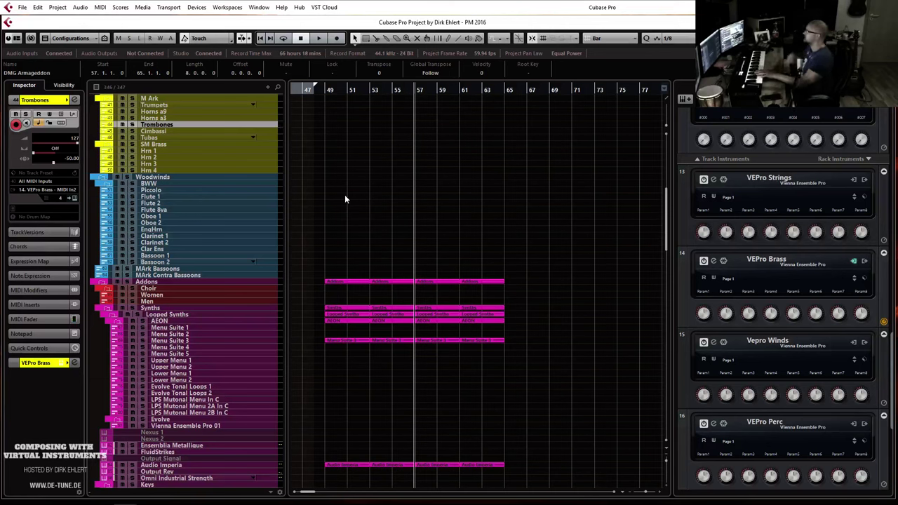
key(KP_Multiply)
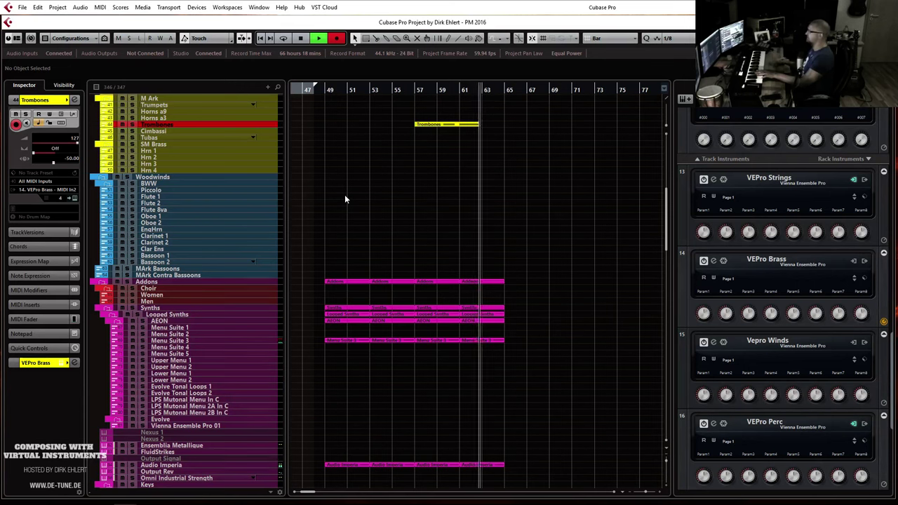
key(space)
Record a sustained octave on the Cimbassi track from bar 61 and open the part in the Key Editor.
click(171, 130)
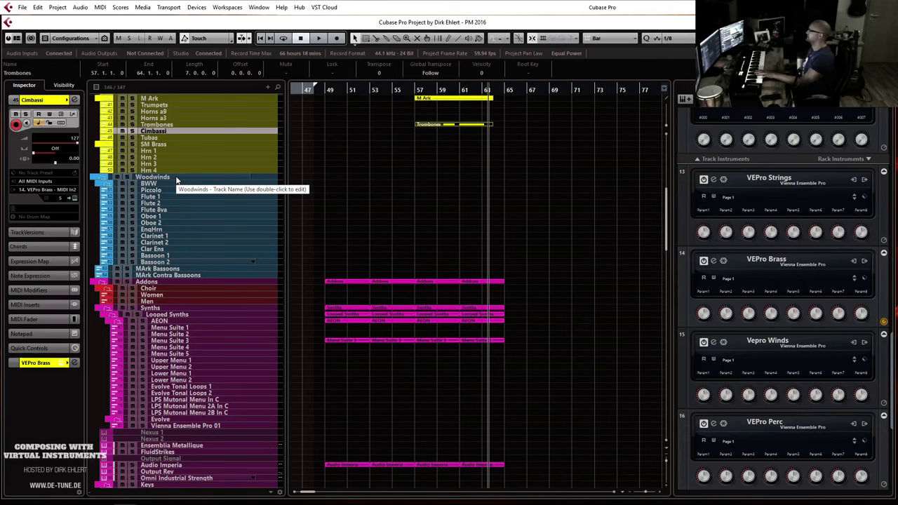
click(460, 90)
key(KP_Multiply)
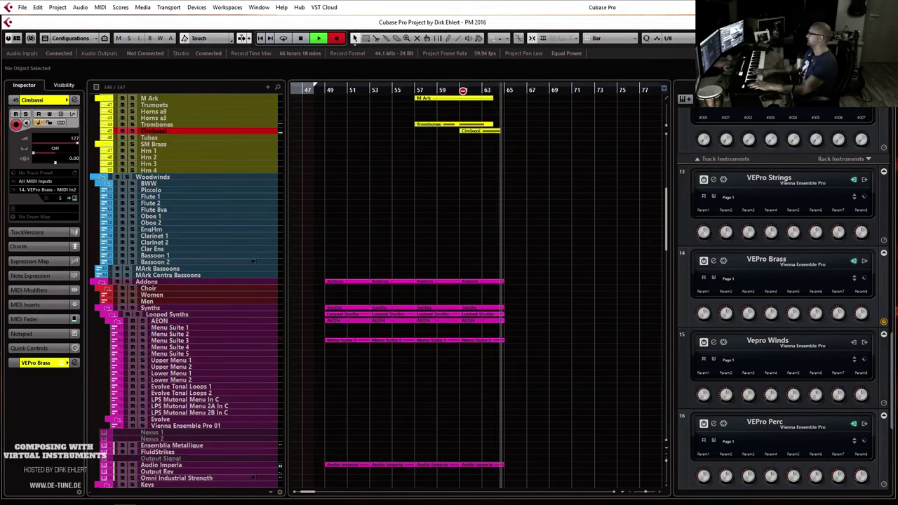
key(space)
key(Return)
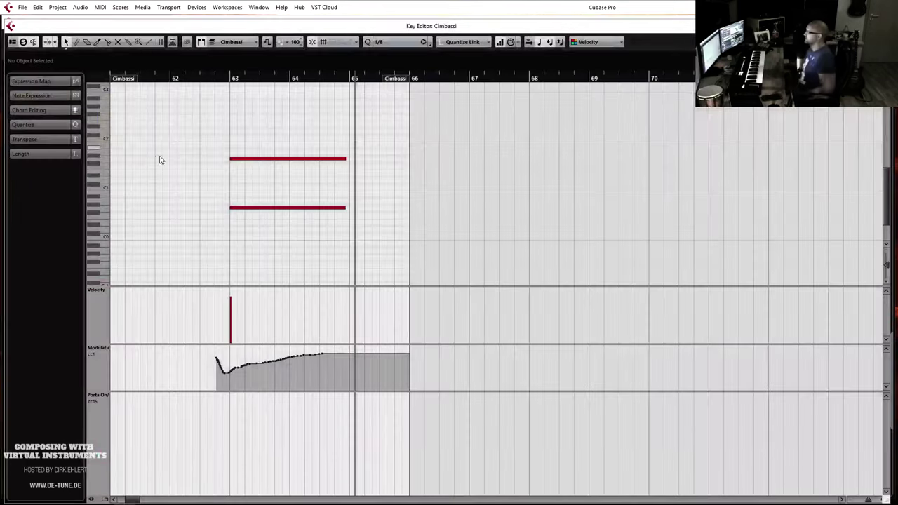
Trim the starts of both Cimbassi notes to 63.2.2.118, checking by playback, and shorten the part to end at bar 65.
drag(233, 208, 245, 208)
key(space)
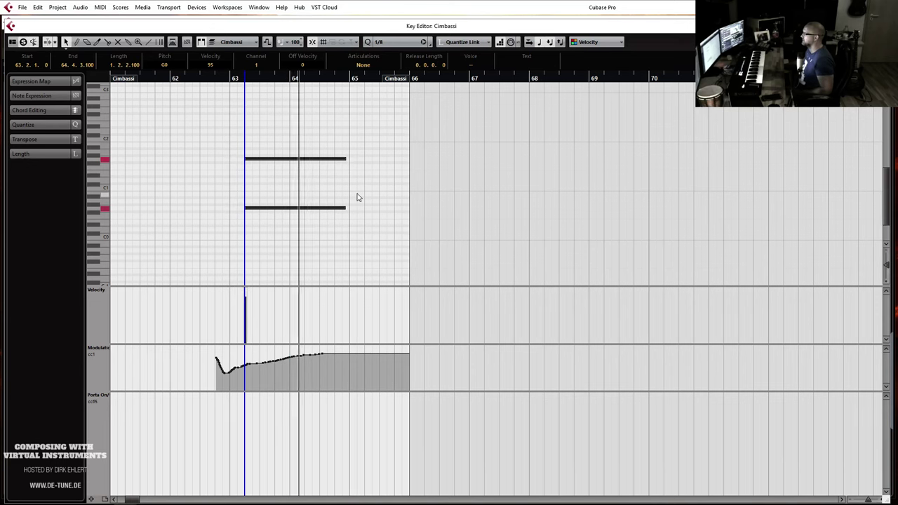
key(space)
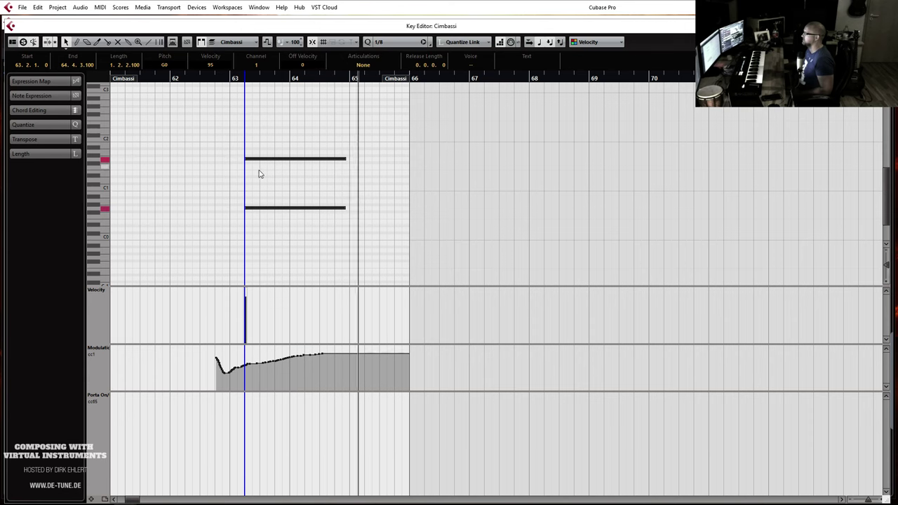
drag(247, 159, 254, 160)
click(230, 78)
key(space)
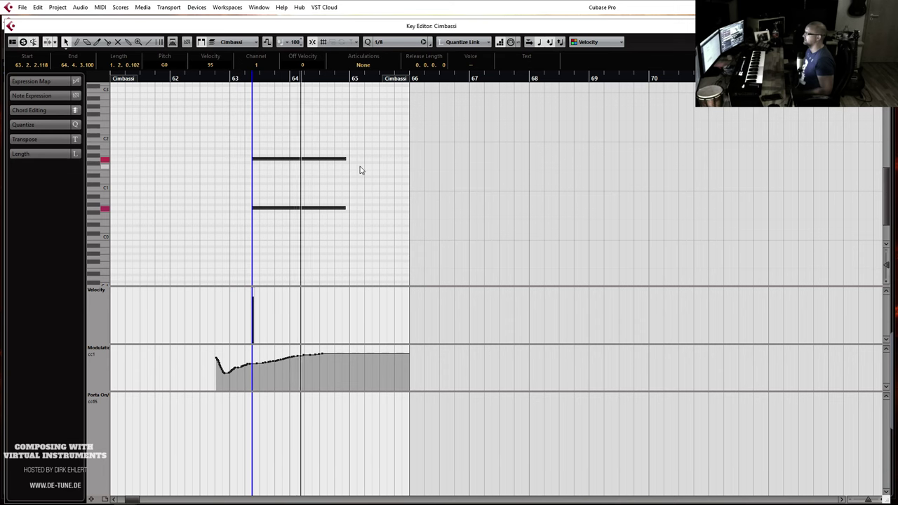
key(space)
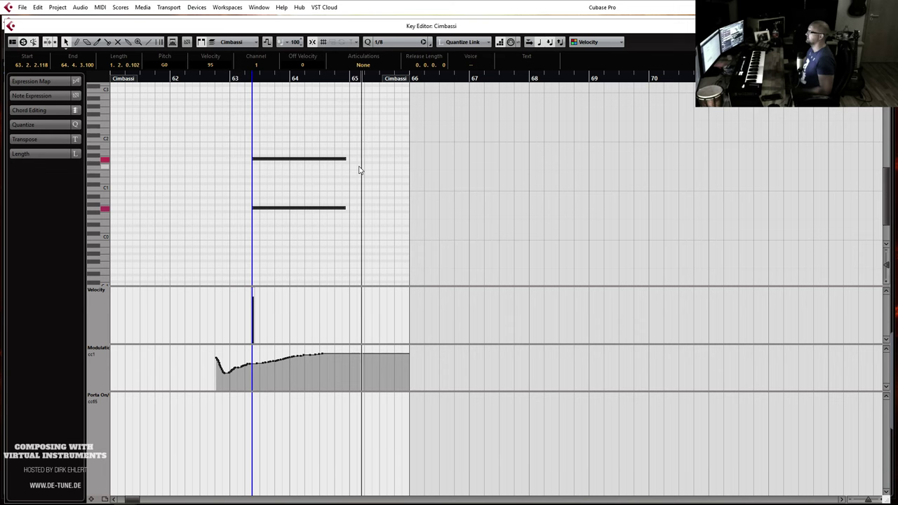
key(Return)
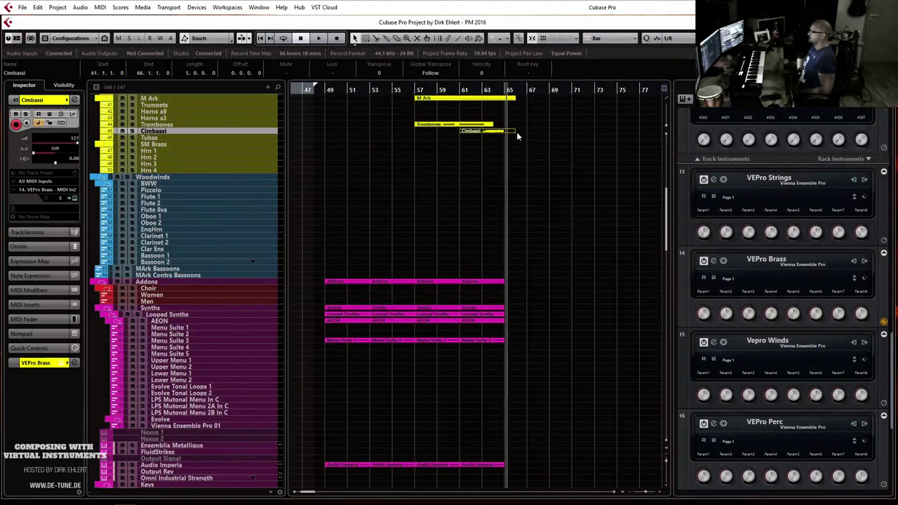
drag(513, 132, 504, 132)
Select the Vln 1 Longs KS track and rehearse a violin line over playback from bar 55.
scroll(517, 166, up, 10)
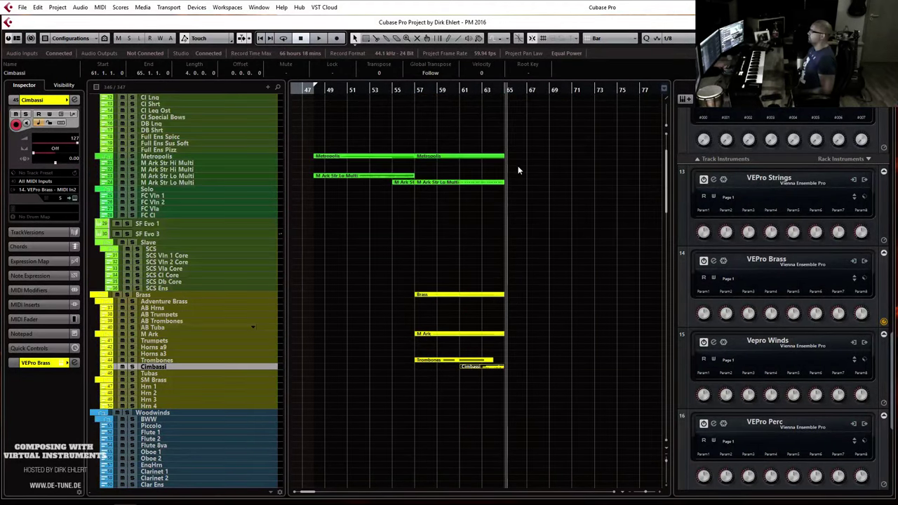
click(415, 90)
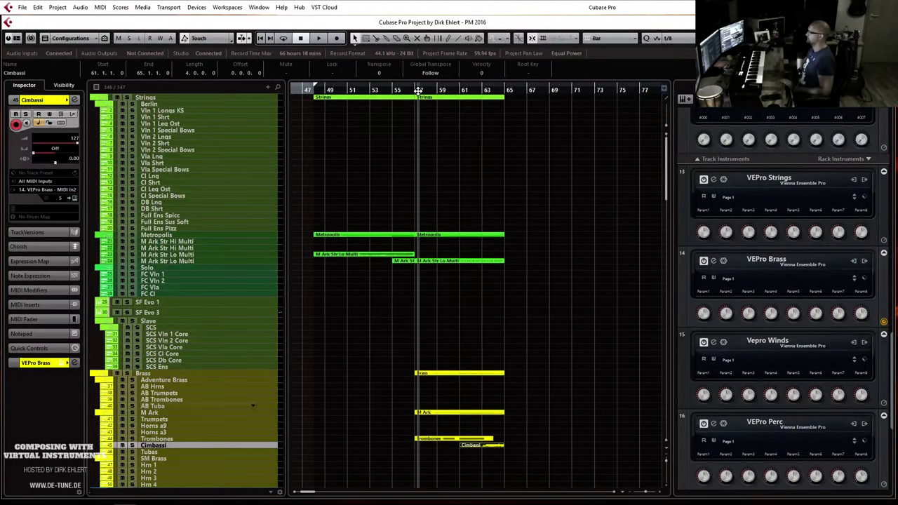
click(185, 121)
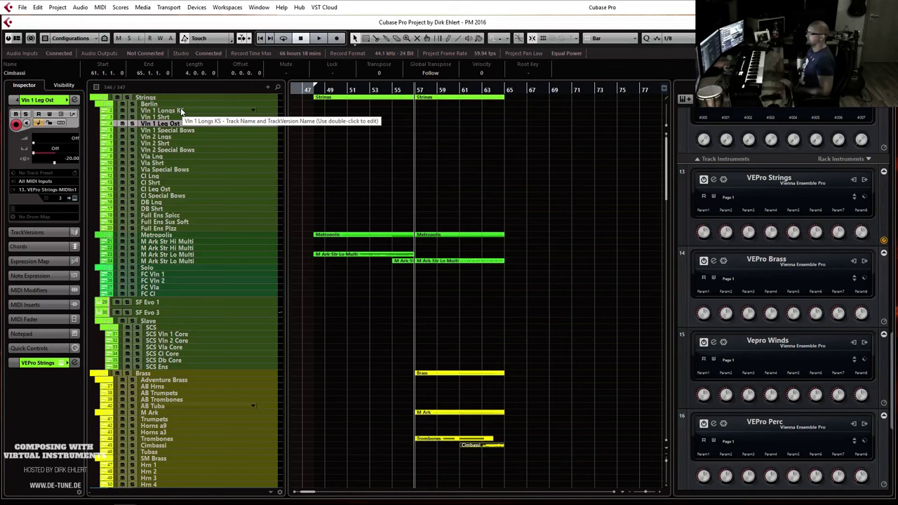
click(180, 112)
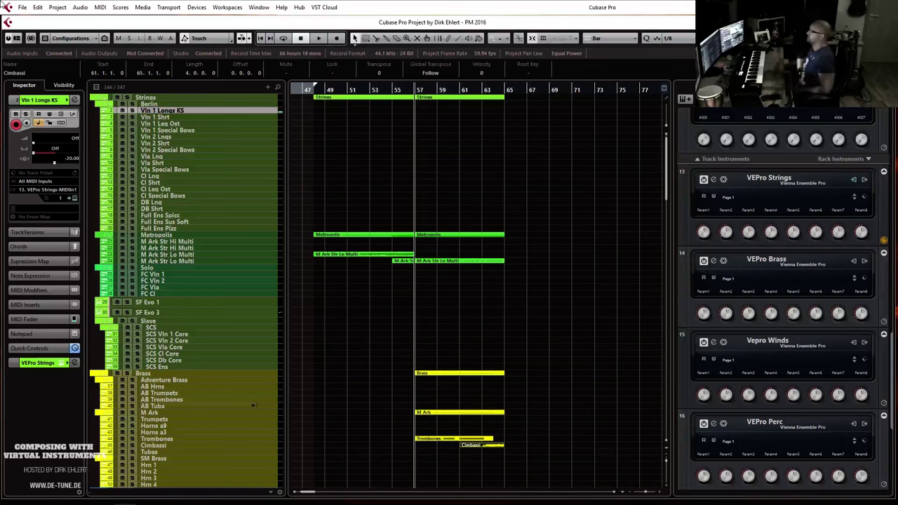
click(391, 90)
key(space)
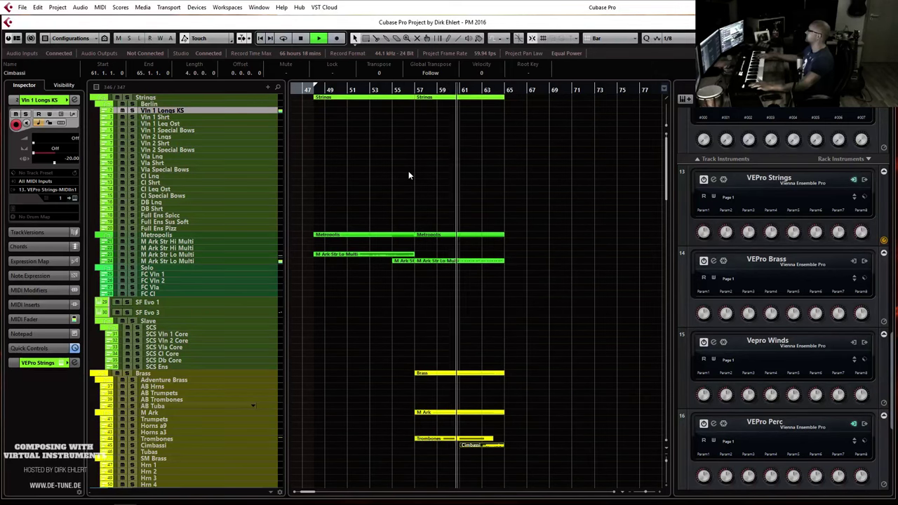
key(space)
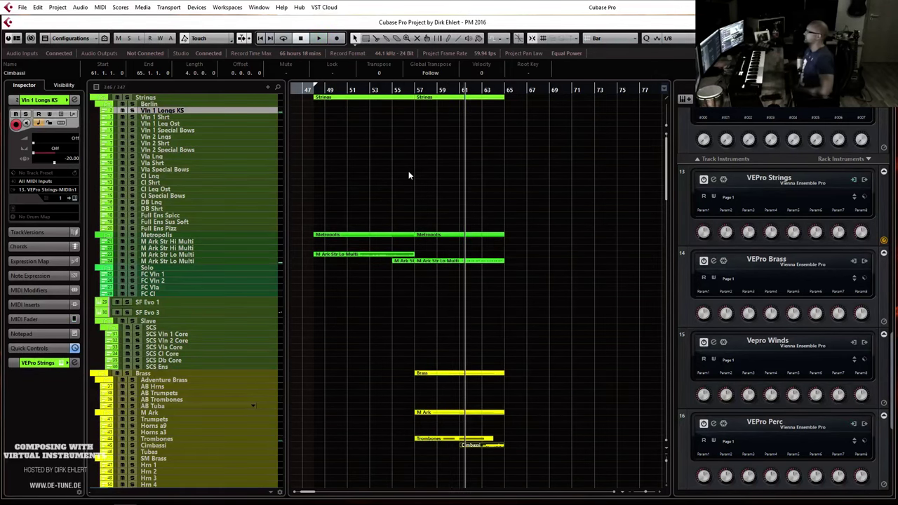
click(395, 91)
key(KP_Multiply)
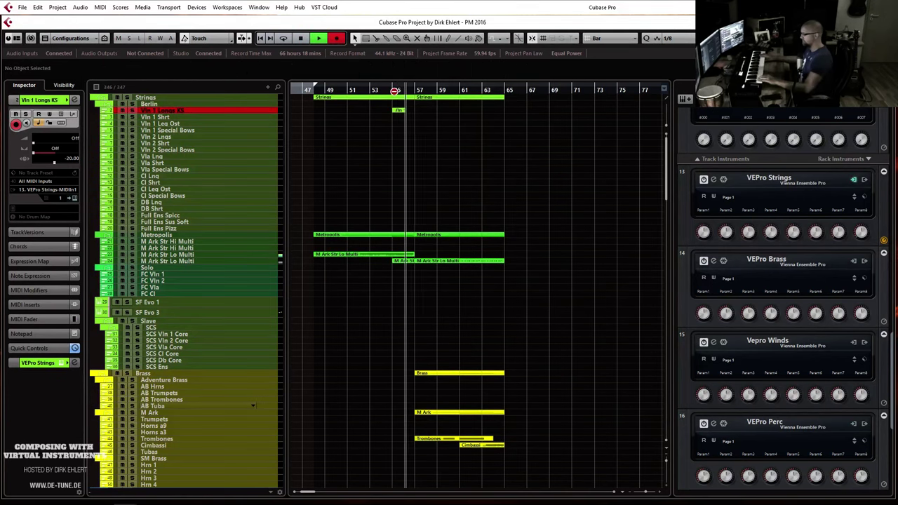
key(space)
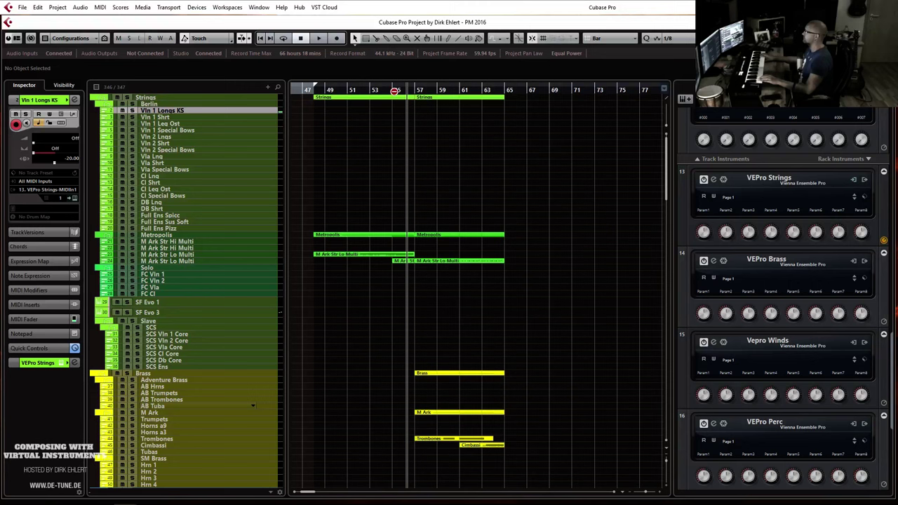
Record a violin melody on the Vln 1 Longs KS track from bar 55 past bar 65 and open it in the Key Editor.
click(390, 89)
key(KP_Multiply)
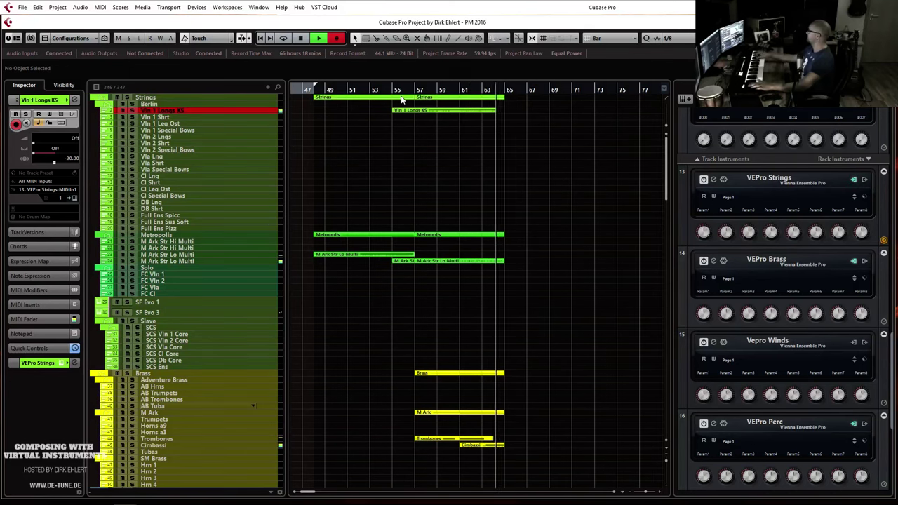
key(space)
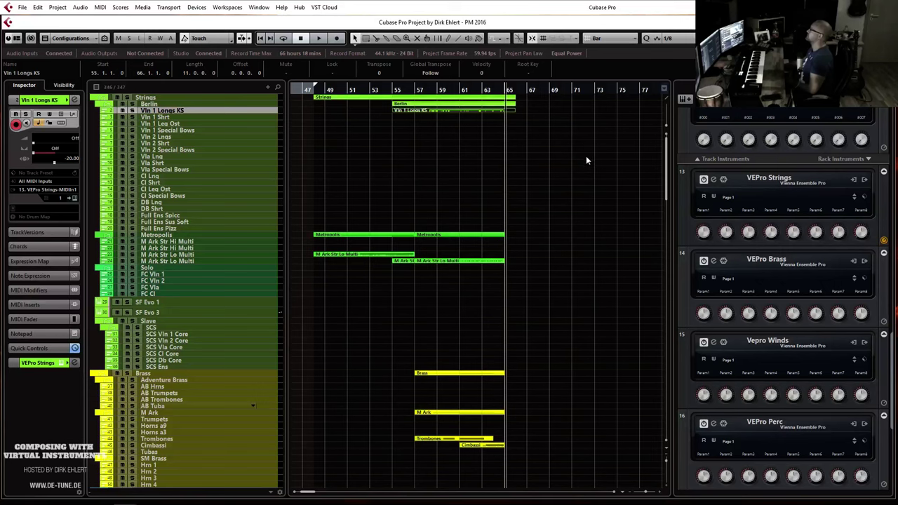
key(Return)
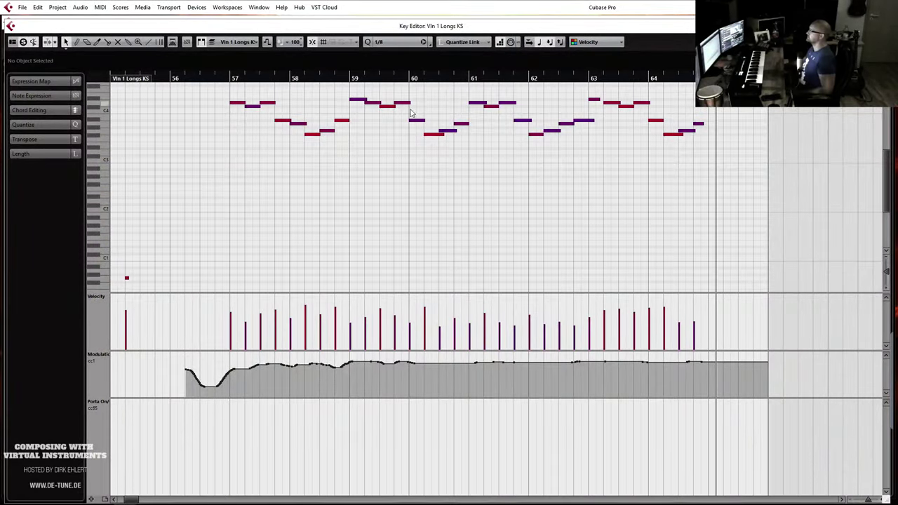
Replace the violin notes from bar 61 onward with a copy of the bars 57 to 60 phrase and end the part at bar 65.
drag(475, 97, 722, 198)
key(Delete)
drag(541, 86, 232, 189)
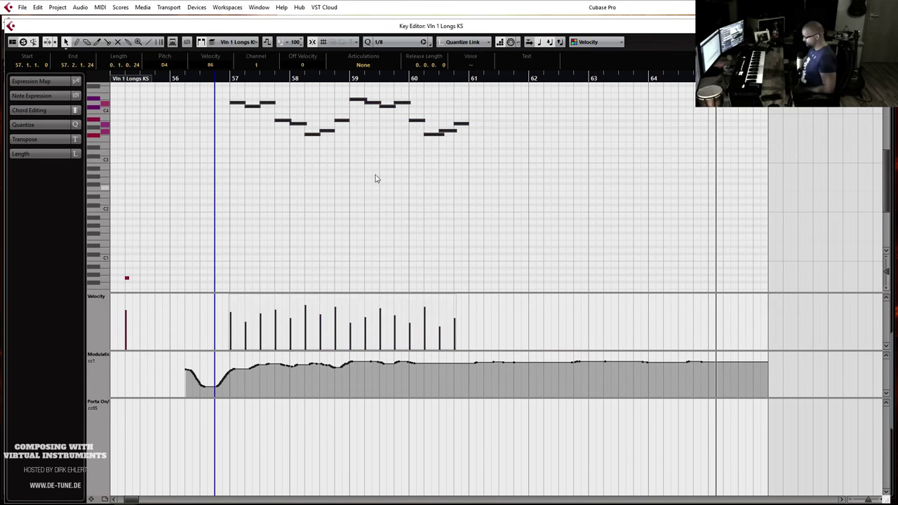
click(467, 78)
key(ctrl+v)
drag(739, 78, 678, 79)
key(Return)
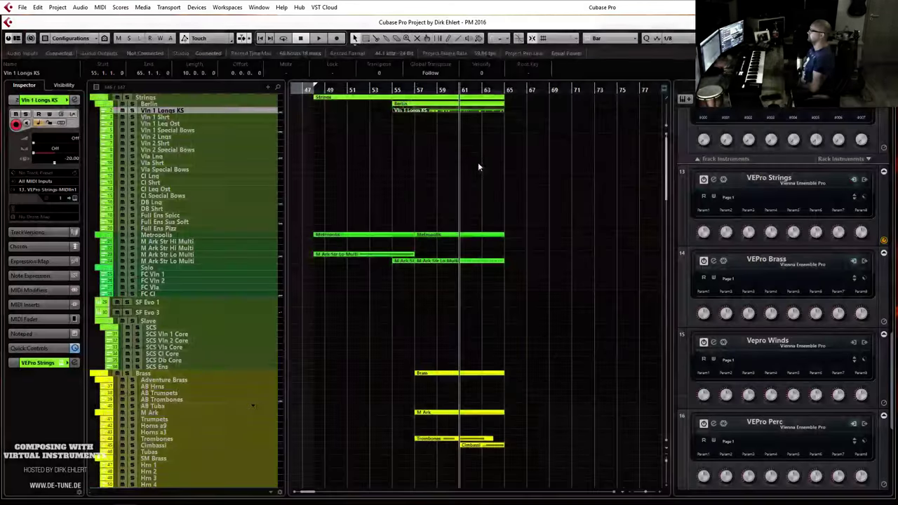
Play the arrangement from bar 55 and look over the string, brass, woodwind and synth tracks.
click(391, 89)
key(space)
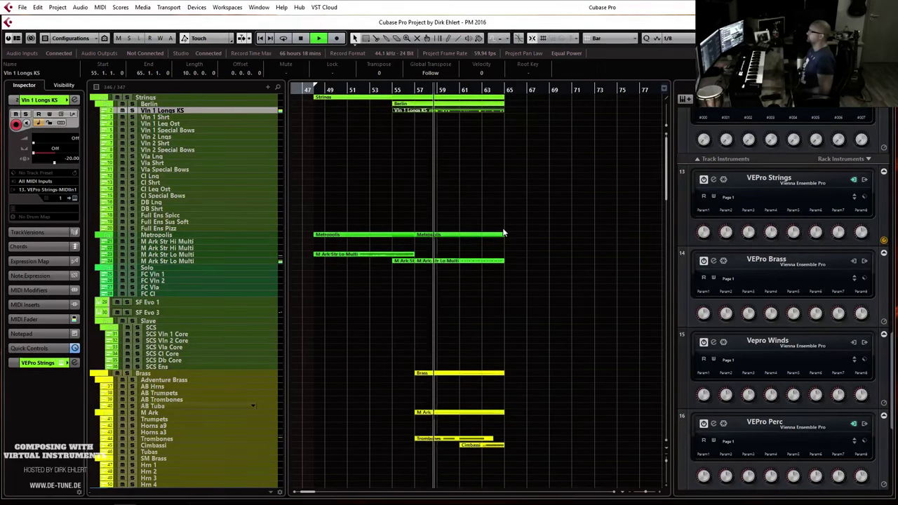
scroll(502, 232, down, 5)
key(h)
key(g)
key(g)
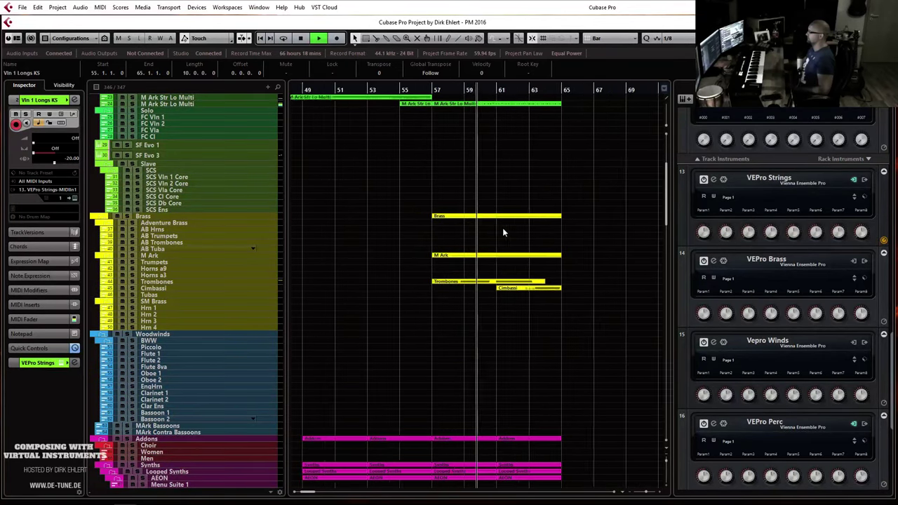
scroll(496, 236, down, 3)
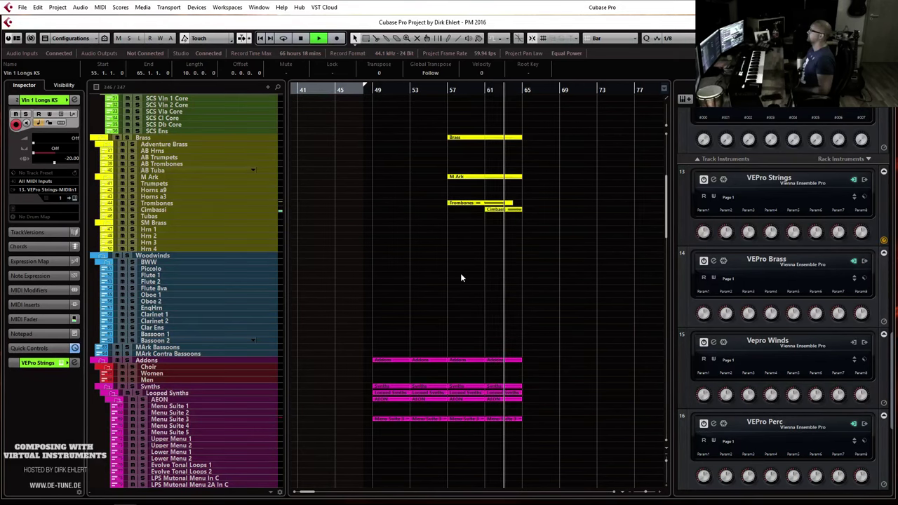
scroll(510, 271, up, 2)
scroll(510, 272, down, 2)
scroll(510, 272, up, 4)
key(space)
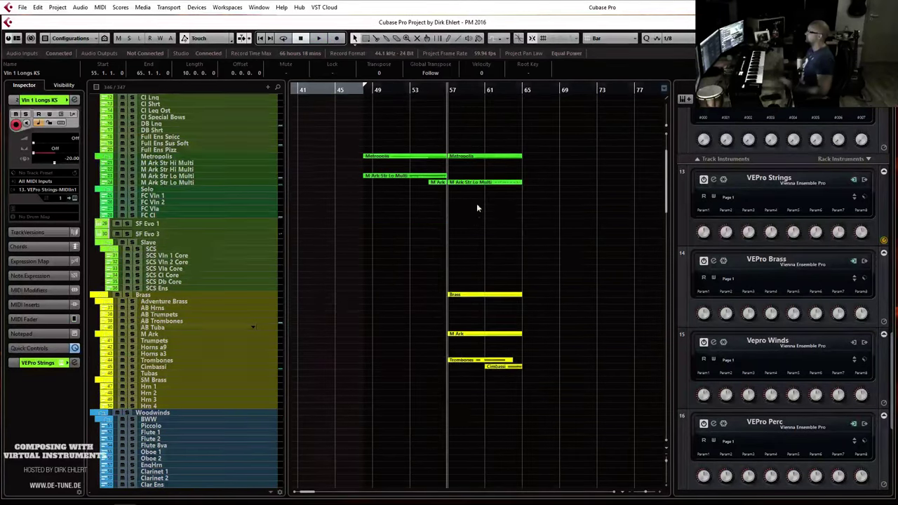
scroll(377, 265, down, 10)
click(163, 223)
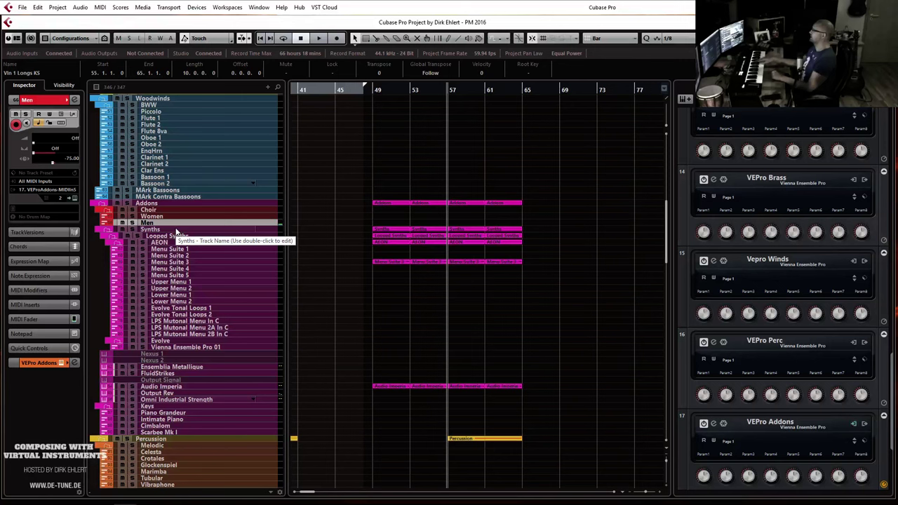
key(KP_2)
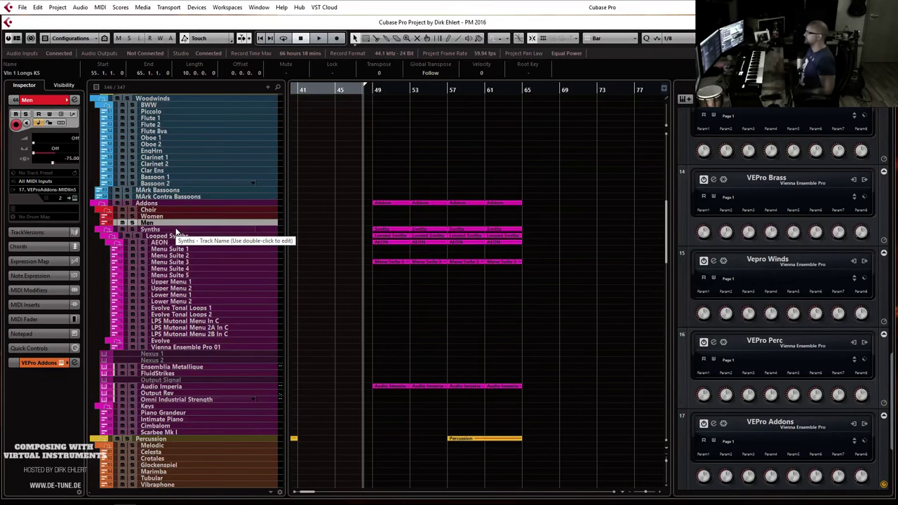
scroll(467, 228, up, 15)
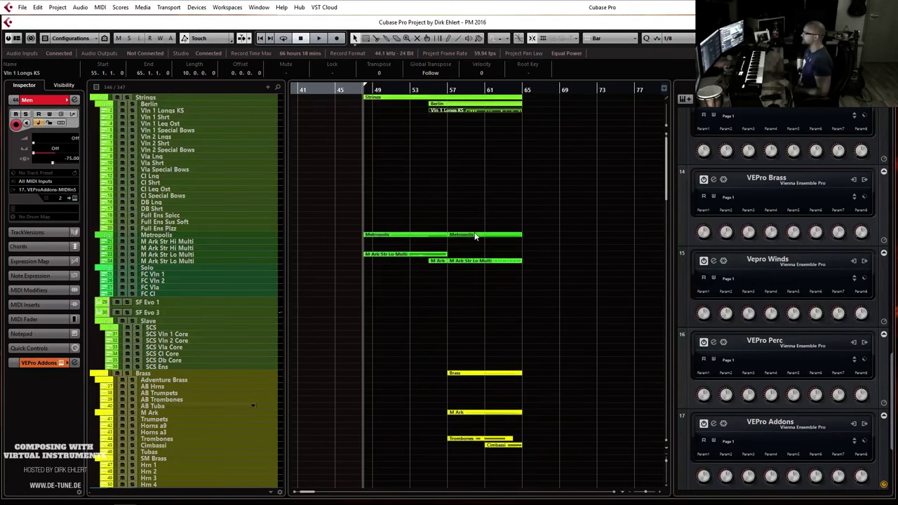
Record a short-note viola ostinato on the Vla Shrt track from bar 55 past bar 65 and open it in the Key Editor.
click(180, 163)
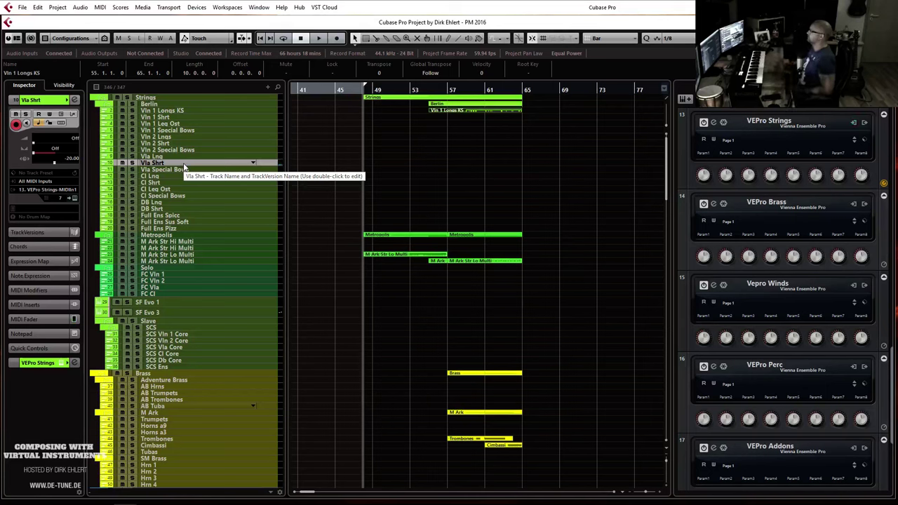
click(435, 91)
key(KP_Multiply)
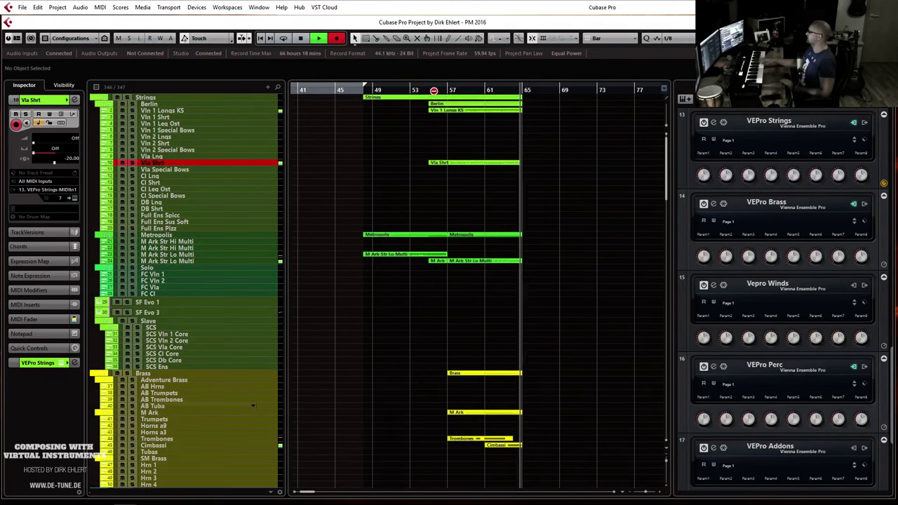
key(space)
key(Return)
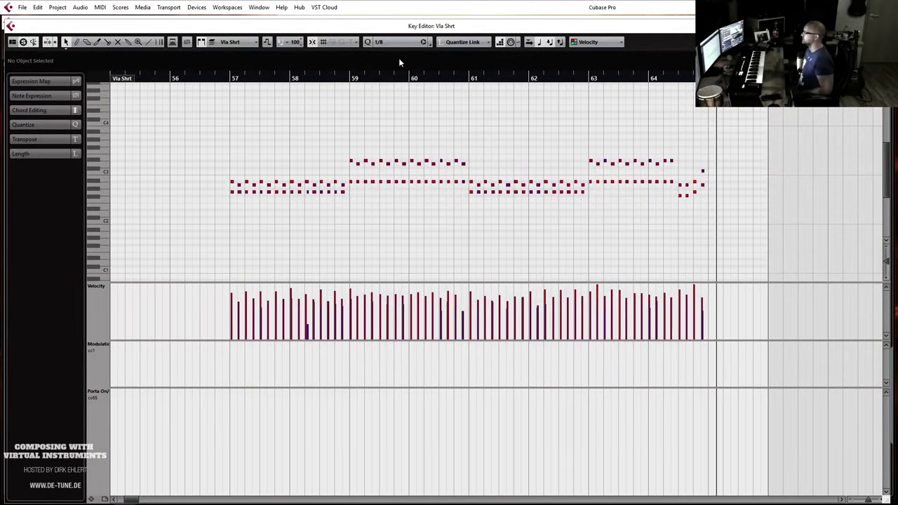
Open the Vla Shrt and Vln 1 Longs KS parts together in the Key Editor and play them from just before bar 57.
key(Return)
drag(505, 185, 464, 106)
key(Return)
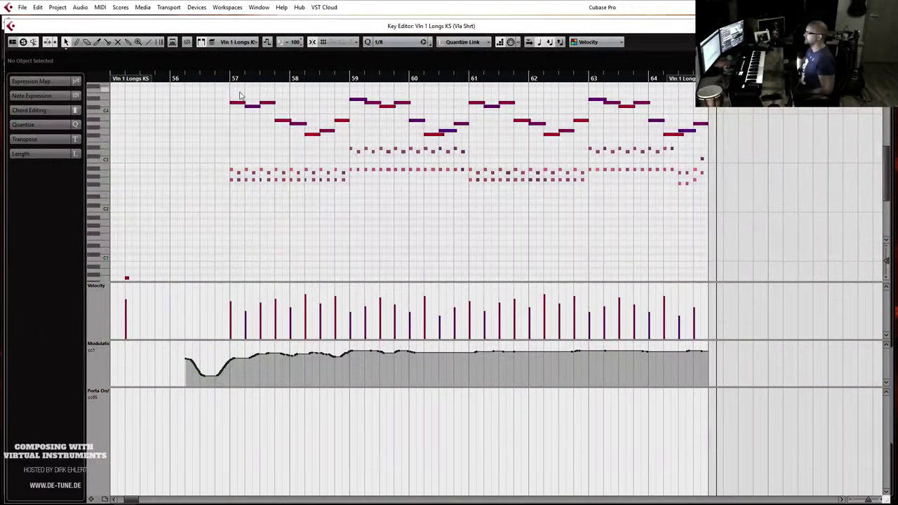
click(214, 81)
key(space)
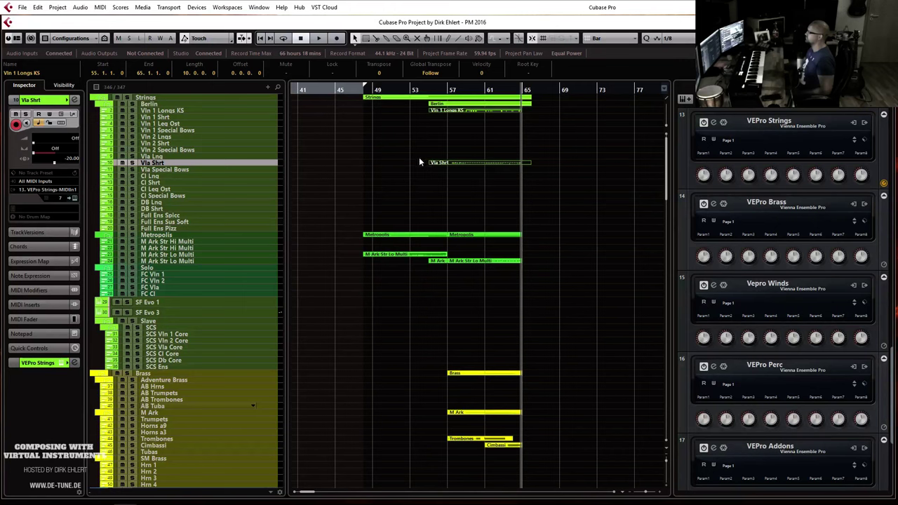
Play the arrangement from bar 55 and look over the synth, percussion and loop tracks.
click(427, 93)
key(space)
scroll(533, 200, down, 5)
scroll(533, 204, up, 2)
scroll(533, 204, down, 10)
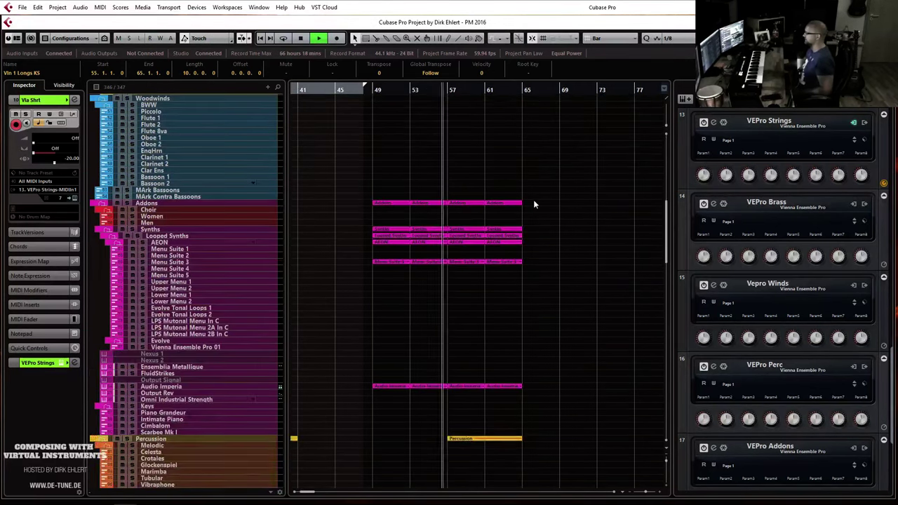
key(h)
key(h)
key(g)
key(g)
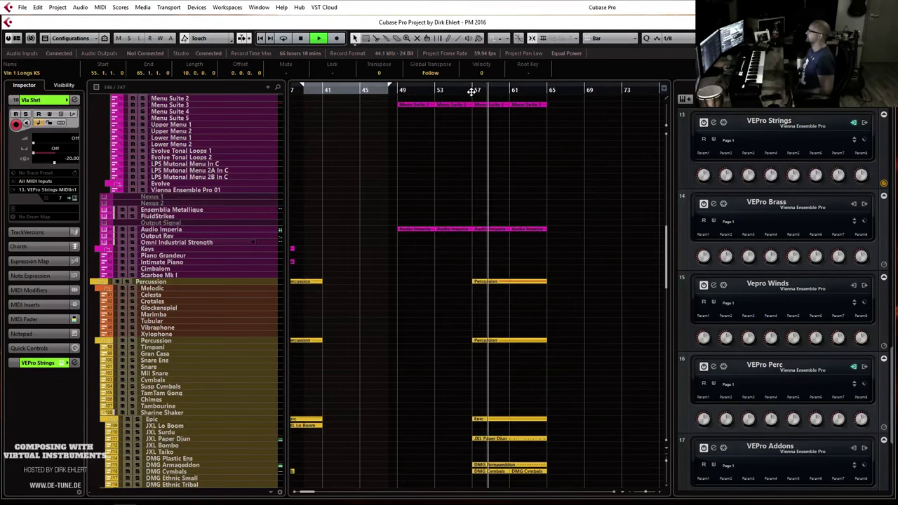
key(space)
scroll(520, 219, down, 10)
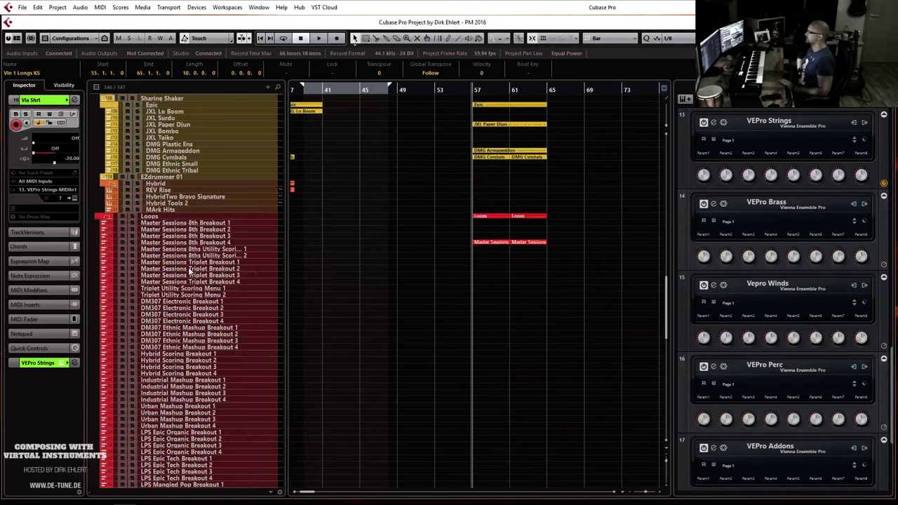
Record a drum pattern on the EZdrummer 01 track from bar 57 to bar 65 and open it in the Key Editor.
click(166, 178)
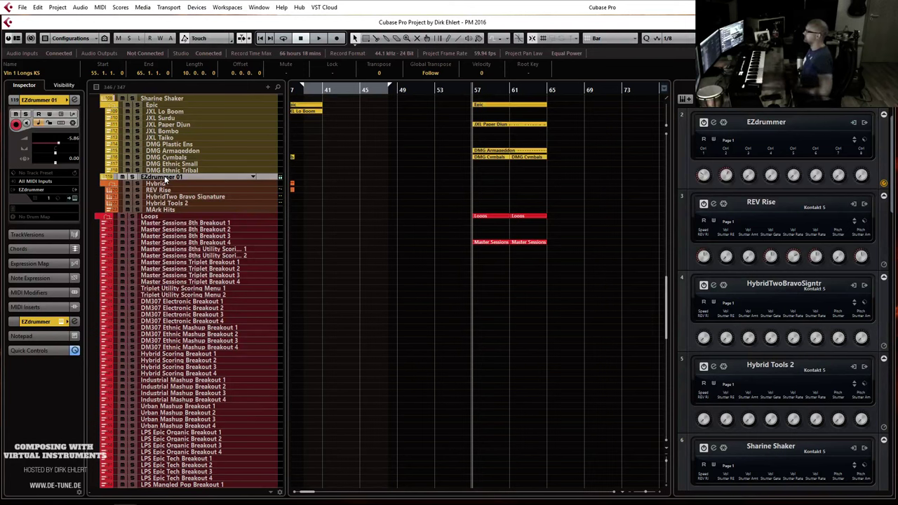
click(462, 128)
key(space)
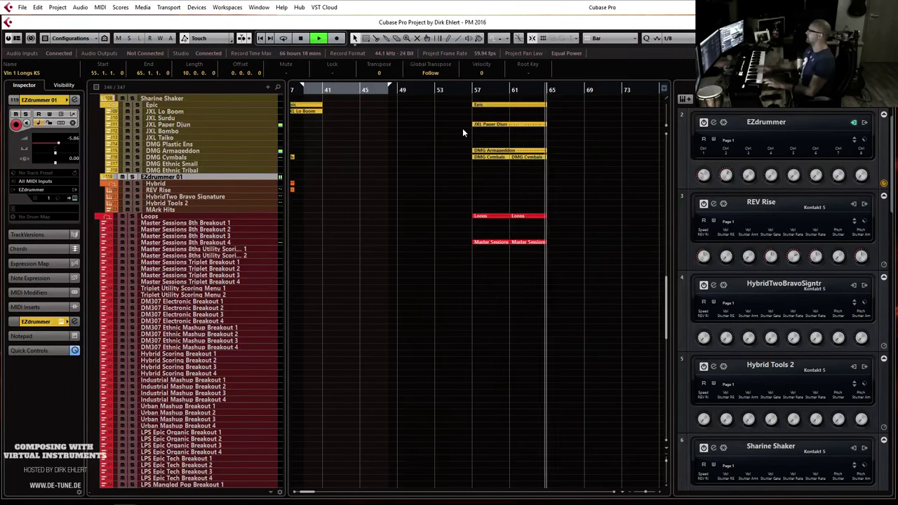
key(space)
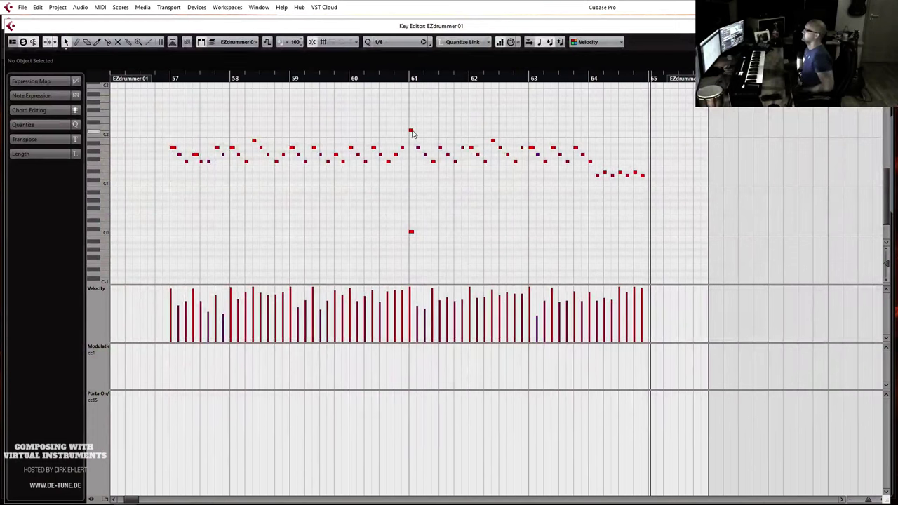
Add a C1 drum note at the start of bar 57, select the C0 note at bar 61 and close the Key Editor.
click(411, 159)
click(175, 232)
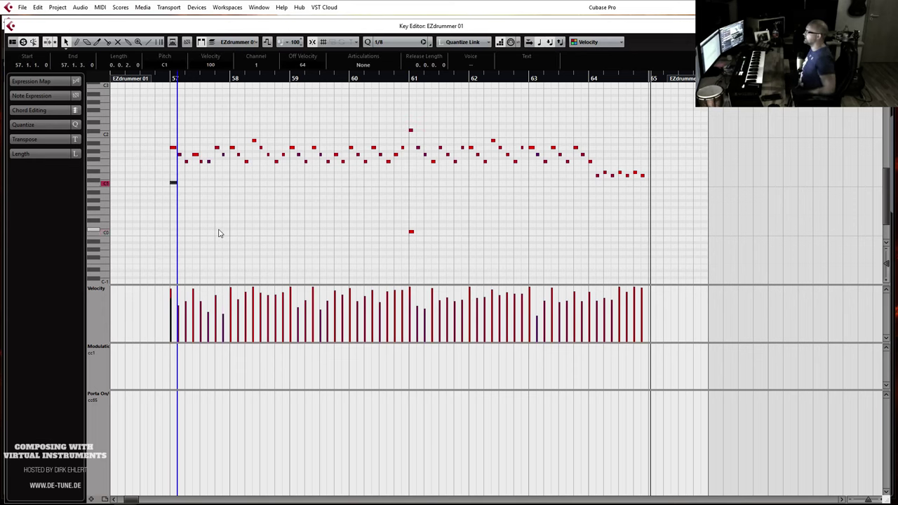
click(411, 231)
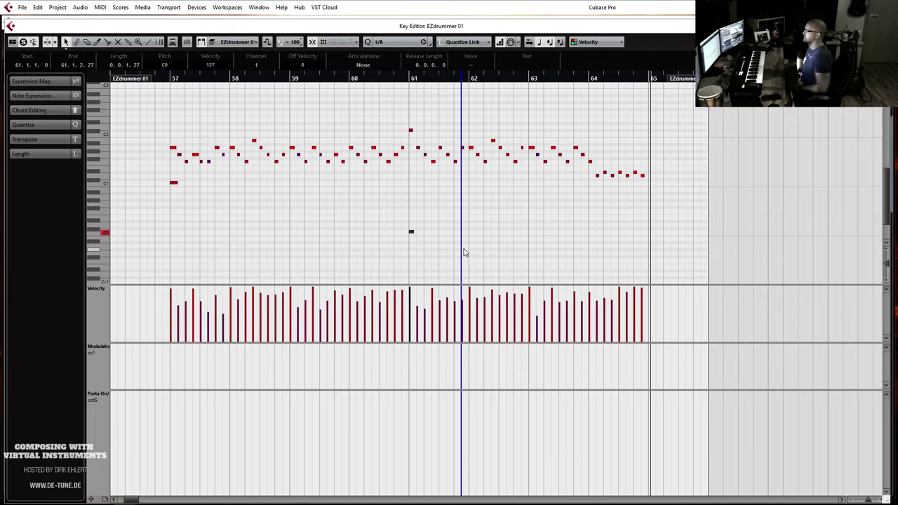
key(ctrl+w)
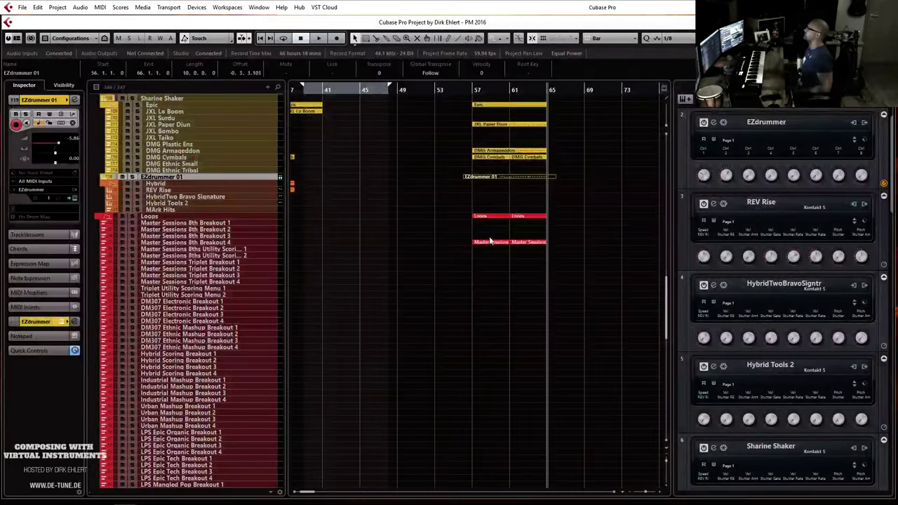
Trim the start of the EZdrummer 01 part to bar 57.
key(3)
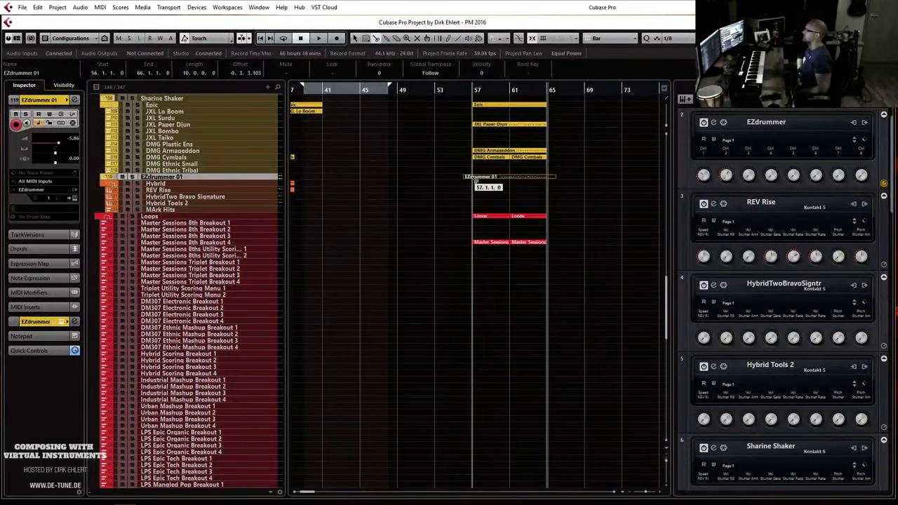
key(1)
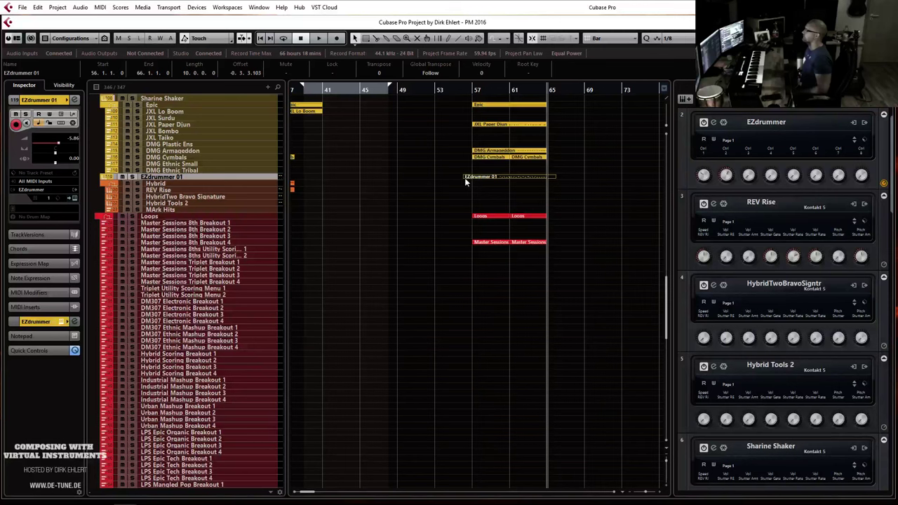
drag(464, 177, 472, 176)
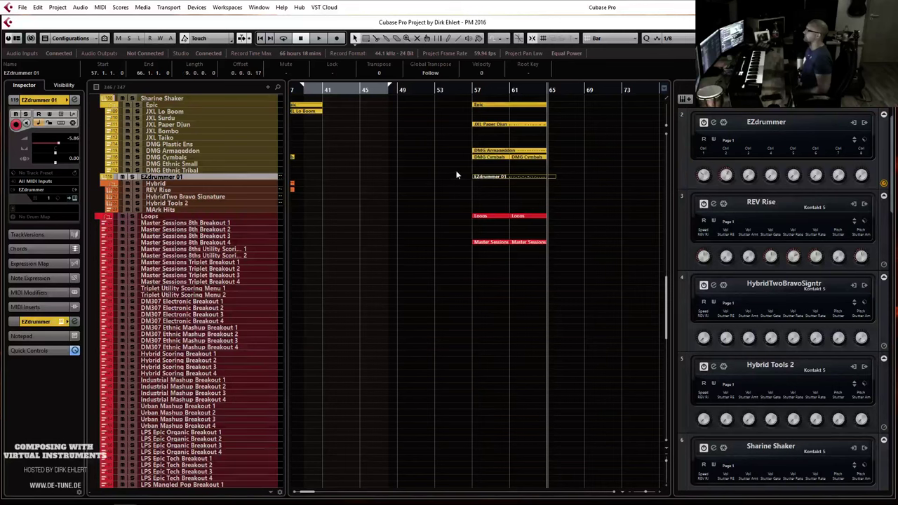
Play the arrangement from bar 48 and trim the end of the EZdrummer 01 part to bar 65 during playback.
key(space)
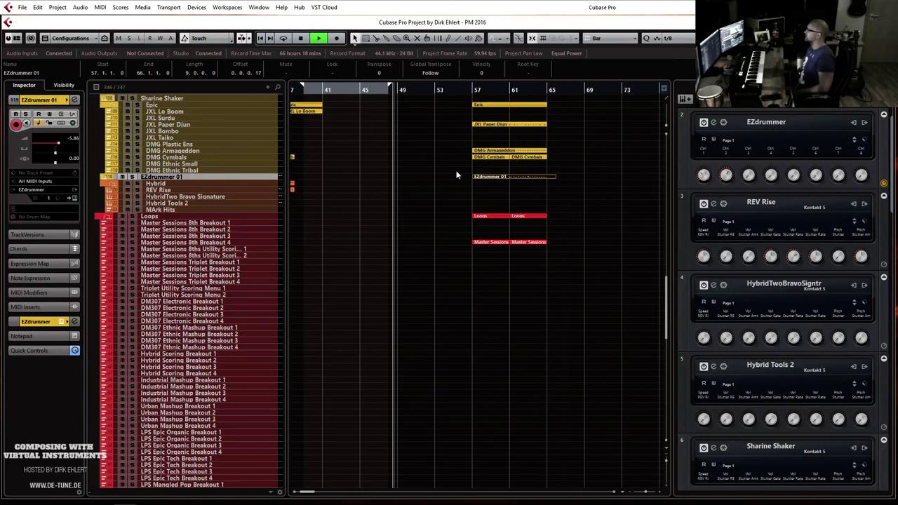
scroll(485, 237, up, 15)
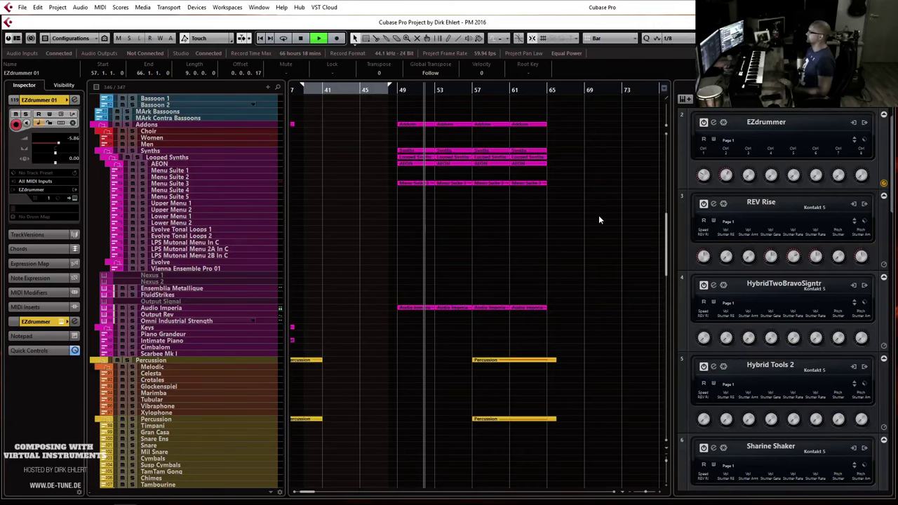
scroll(600, 220, down, 8)
scroll(599, 220, up, 4)
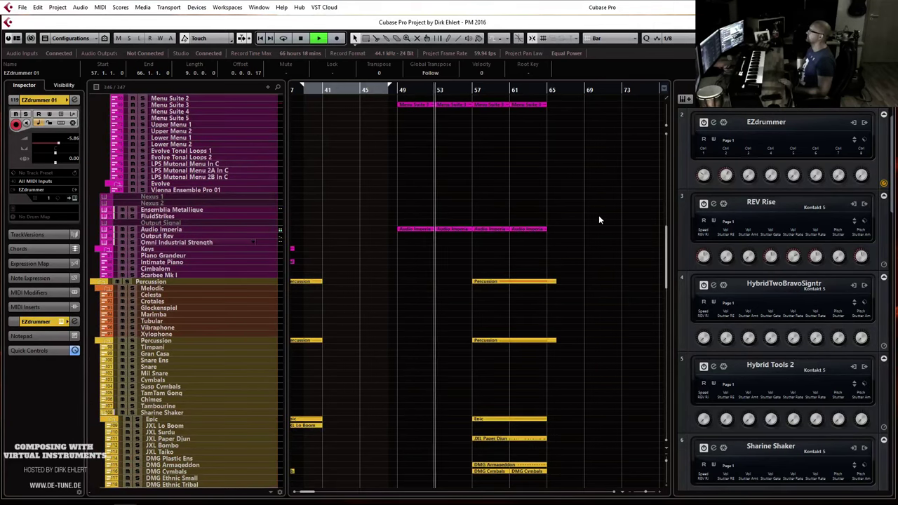
scroll(599, 214, down, 8)
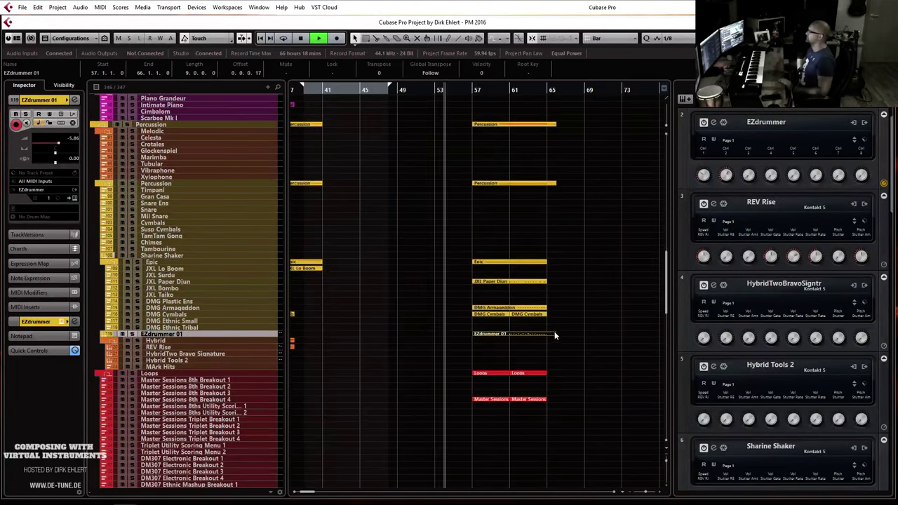
drag(556, 333, 547, 331)
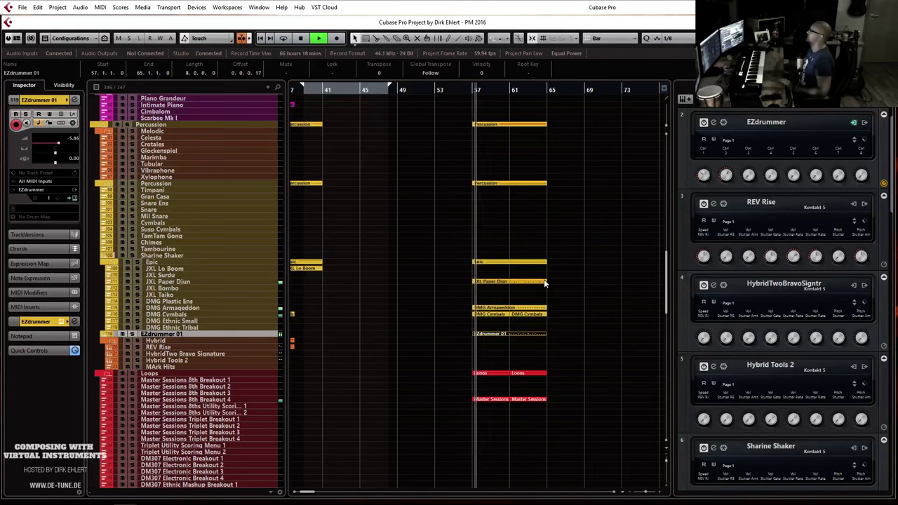
Look over the percussion and loop tracks while the section plays, and stop playback near bar 65.
scroll(544, 282, down, 10)
scroll(543, 282, up, 6)
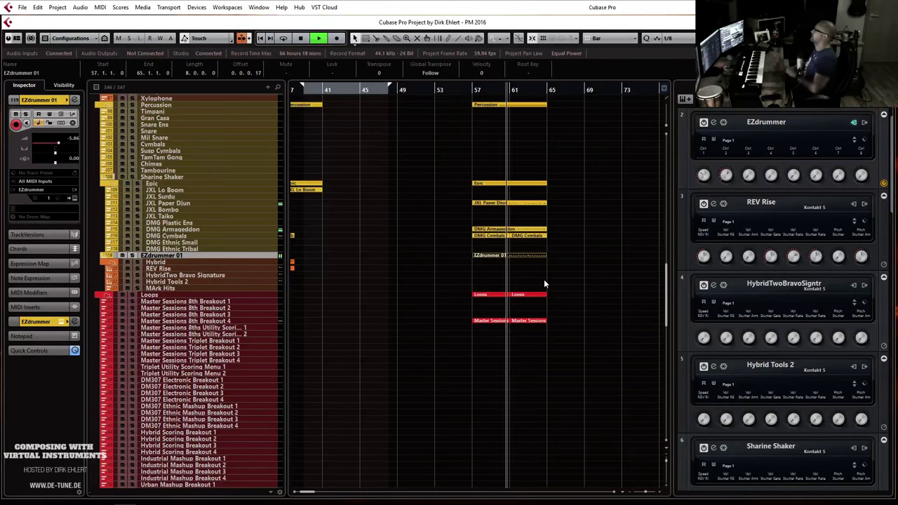
scroll(536, 307, down, 12)
scroll(536, 307, up, 12)
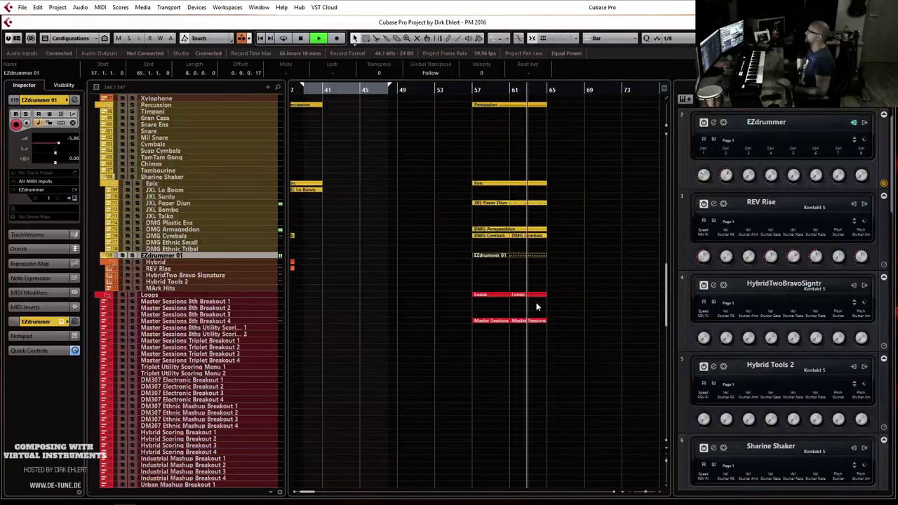
scroll(537, 305, down, 5)
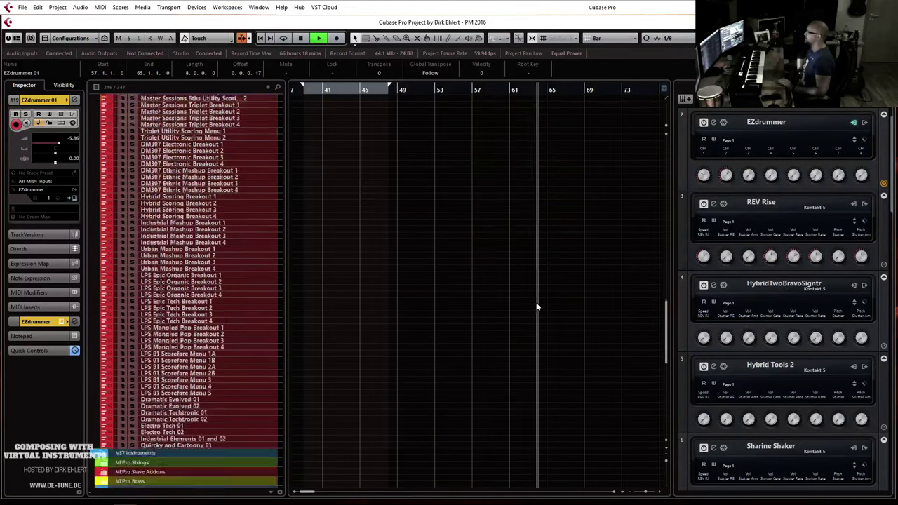
scroll(537, 305, up, 7)
key(space)
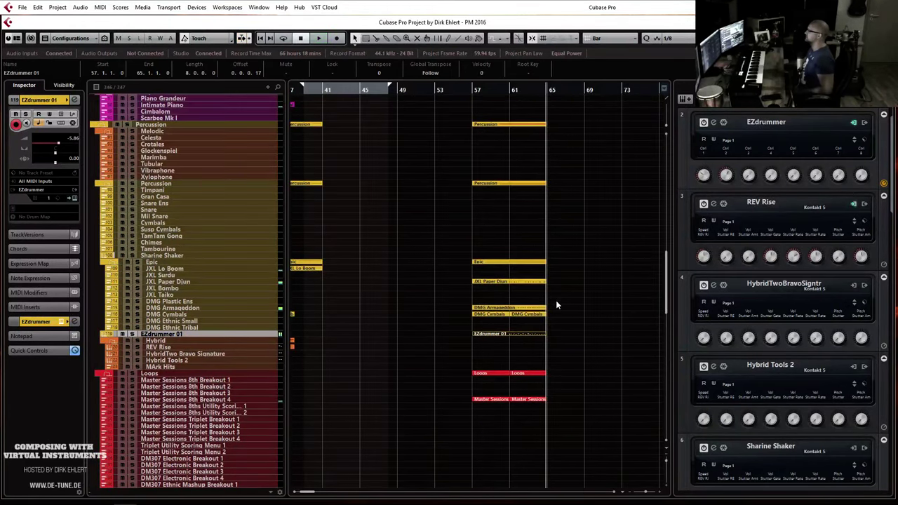
Duplicate the percussion and loop parts of bars 57 to 65 to bar 65 and delete the EZdrummer 01 copy.
drag(463, 113, 543, 168)
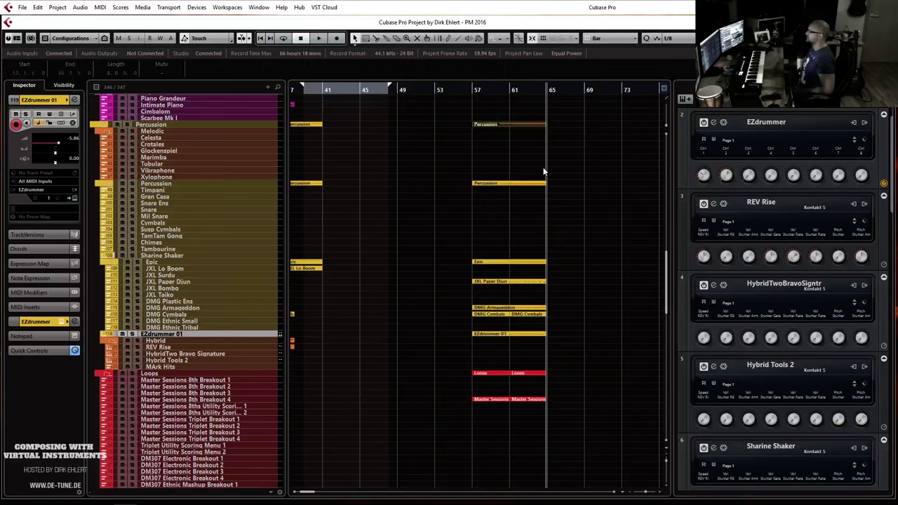
key(ctrl+d)
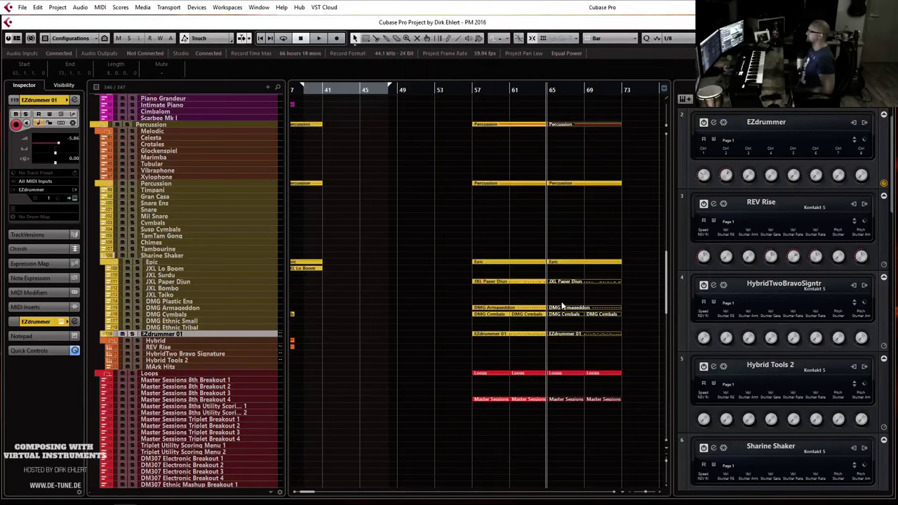
click(595, 335)
key(Delete)
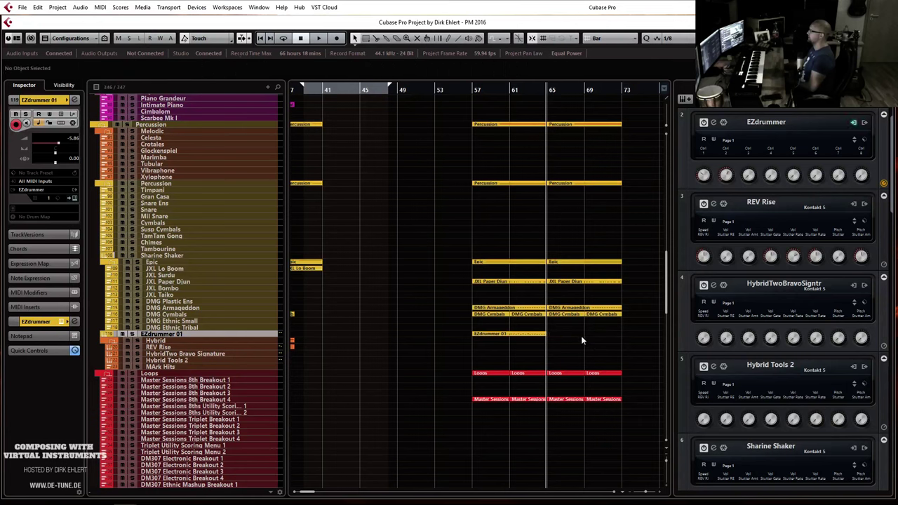
Record a new drum take on the EZdrummer 01 track from about bar 64 to bar 69.
click(533, 90)
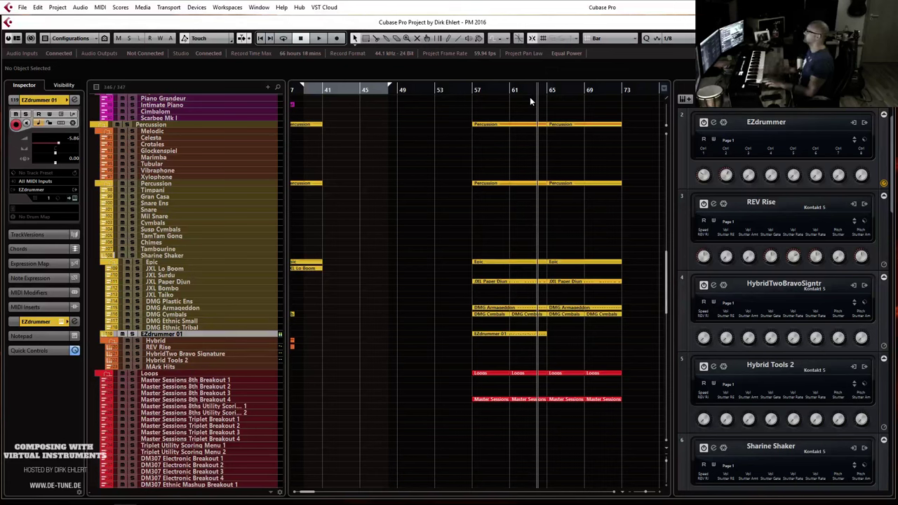
key(KP_Multiply)
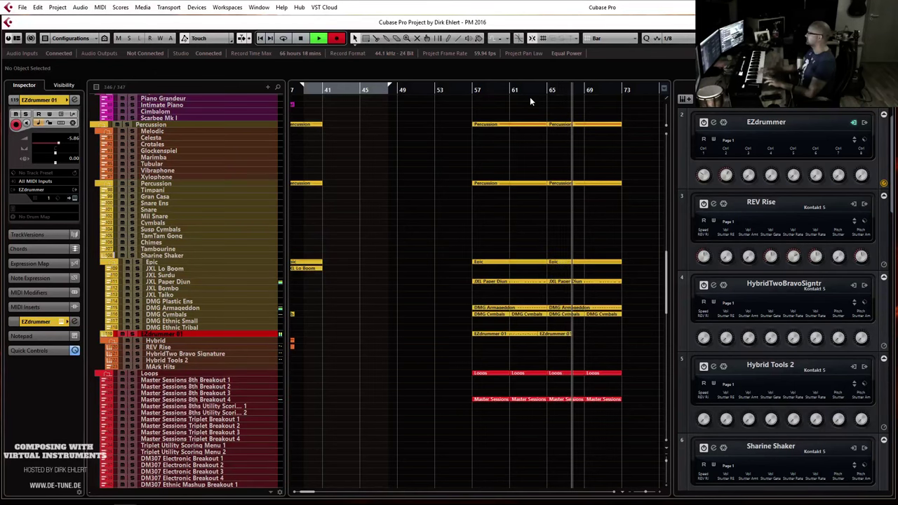
key(space)
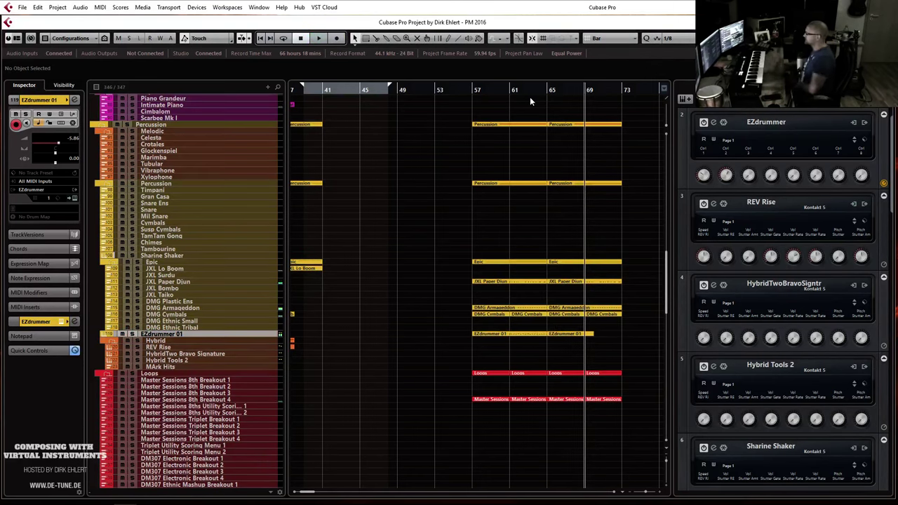
Audition the new EZdrummer 01 take from bar 65 in the Key Editor and shorten its part to end at bar 69.
click(575, 336)
key(Return)
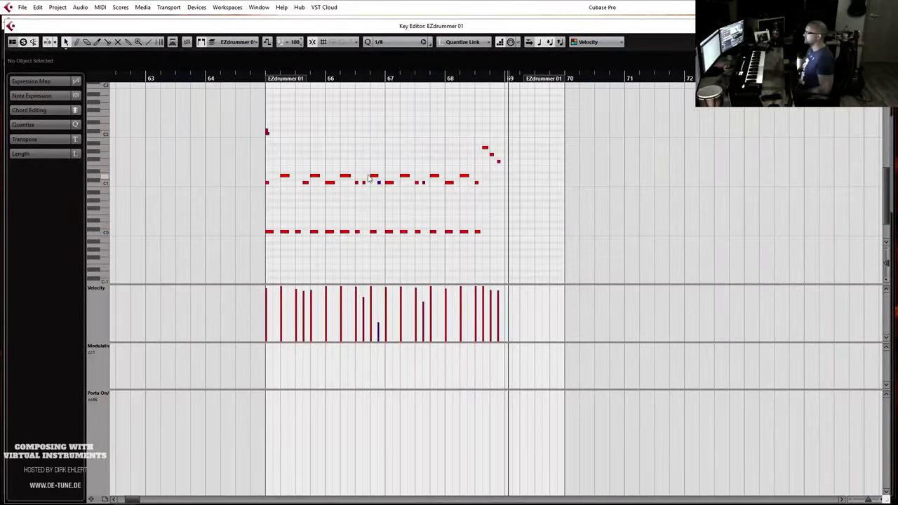
click(266, 131)
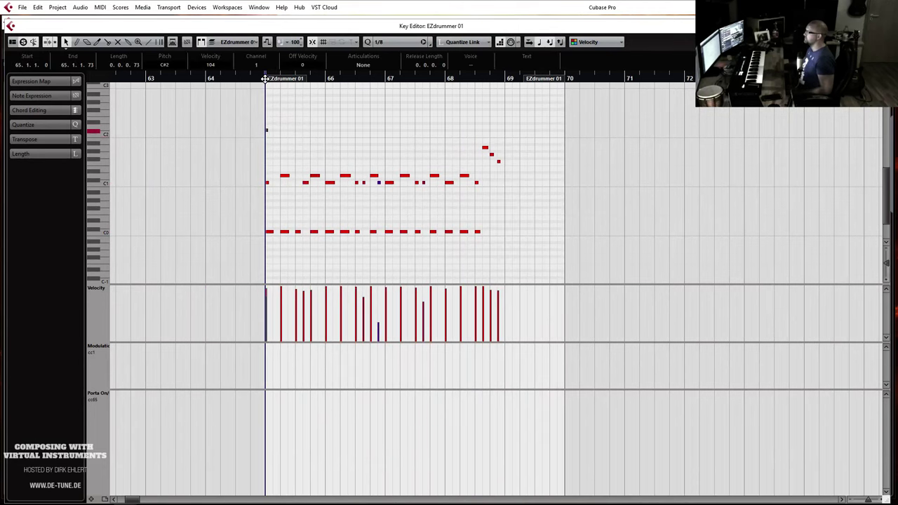
key(space)
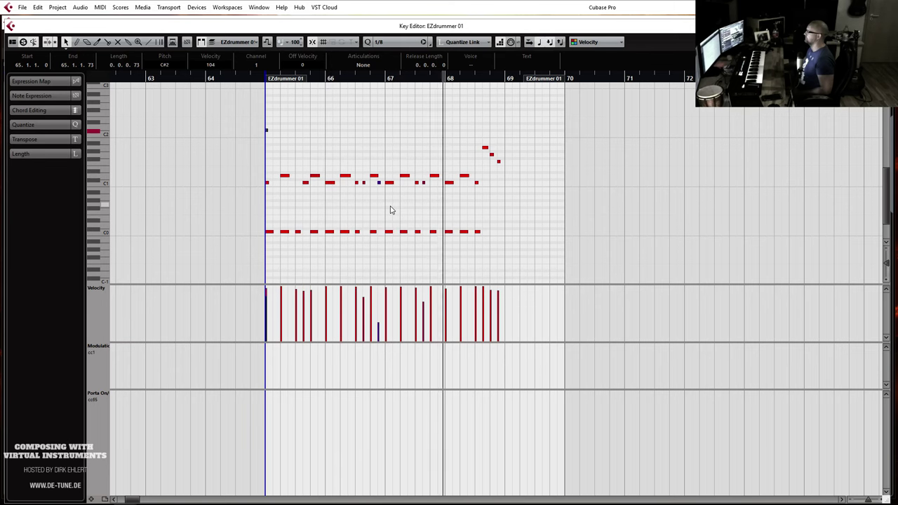
key(space)
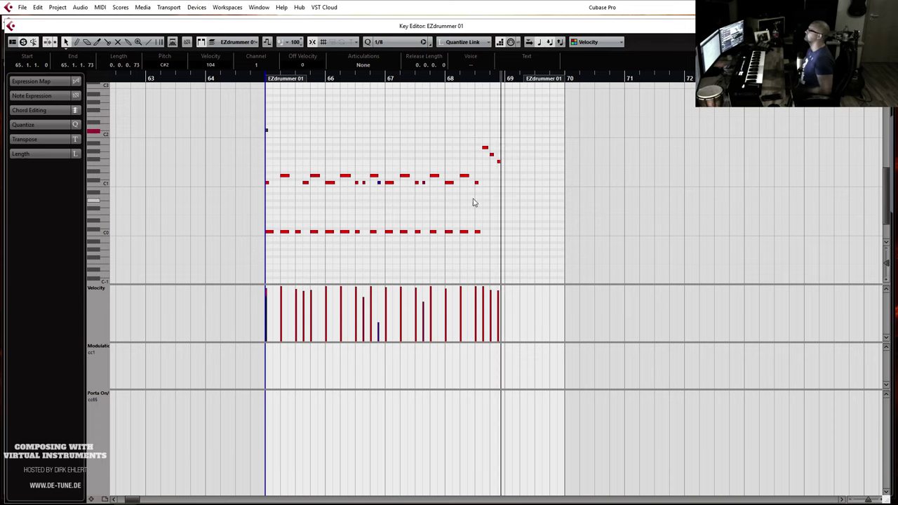
drag(547, 83, 489, 92)
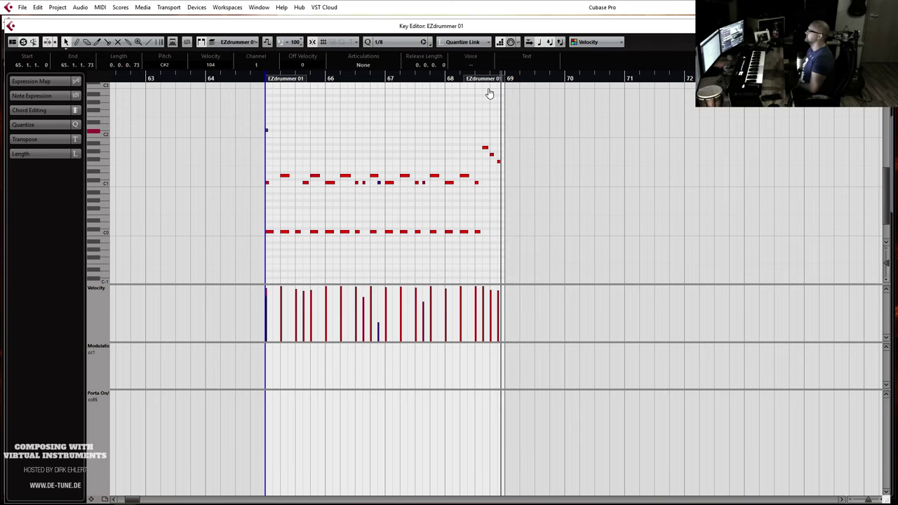
key(Return)
Duplicate the EZdrummer 01 part from bar 65 to bar 69 while playing the section up to about bar 73.
key(space)
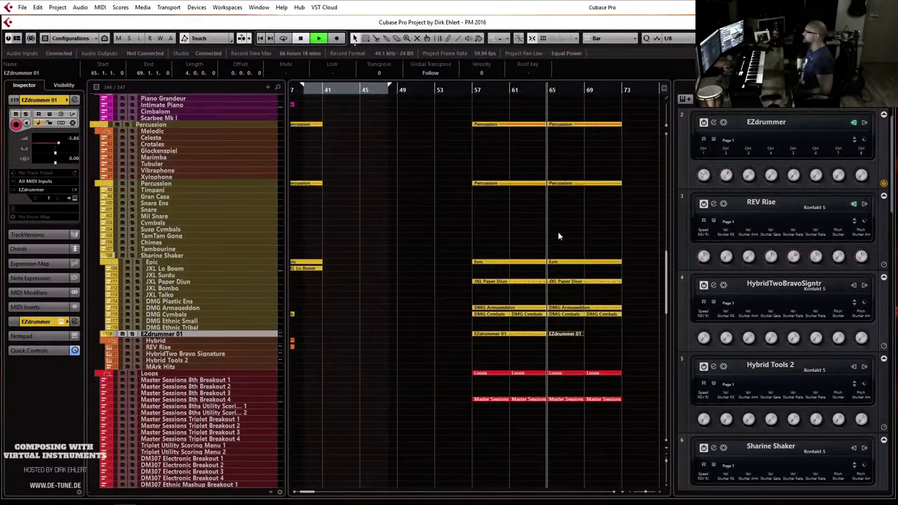
key(h)
key(h)
key(h)
key(h)
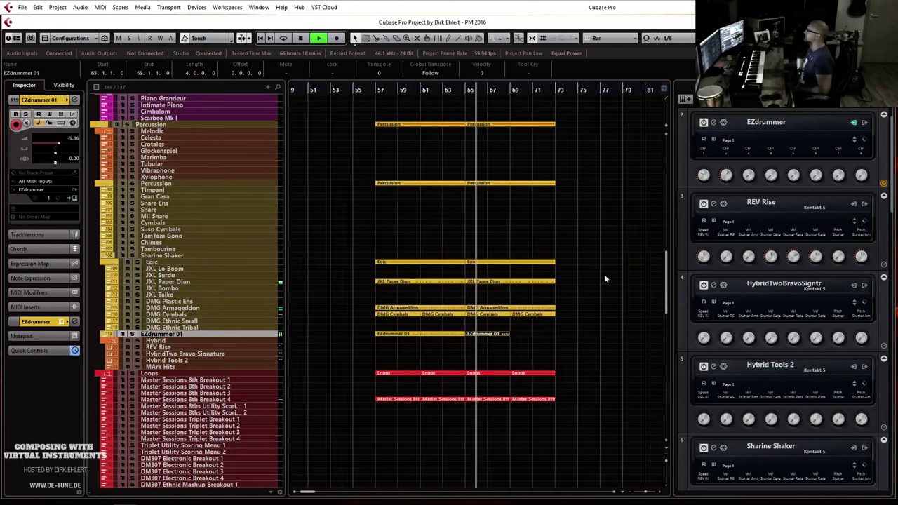
key(g)
key(ctrl+d)
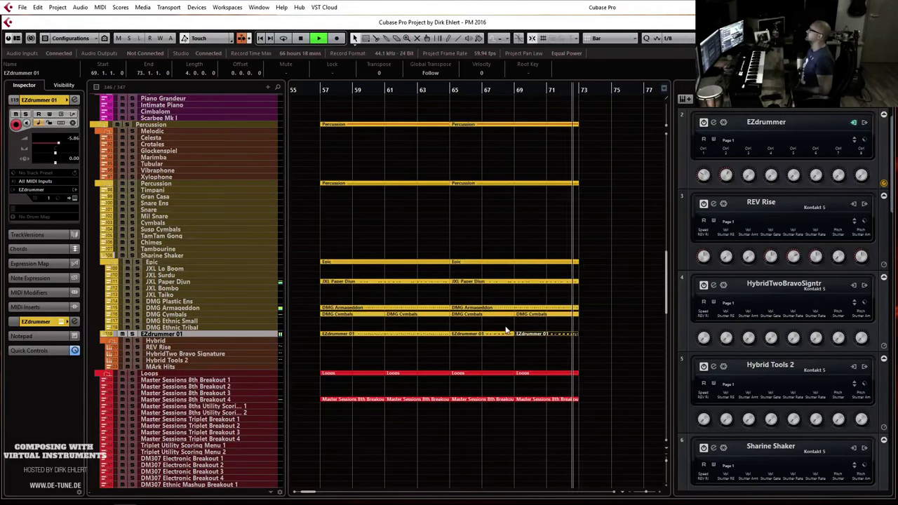
key(space)
scroll(527, 318, left, 2)
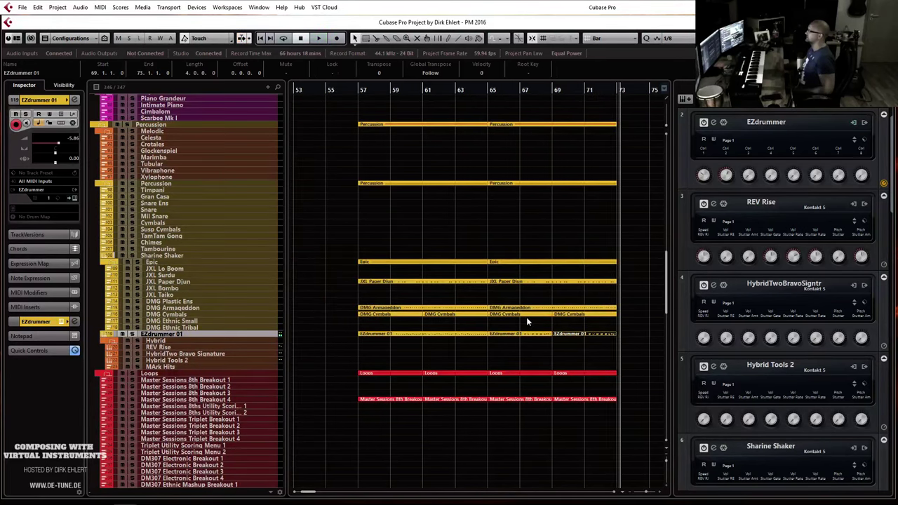
Place the project cursor at bar 65 and trim the end of the Vla Shrt strings part to that bar.
scroll(527, 318, right, 1)
scroll(526, 318, up, 3)
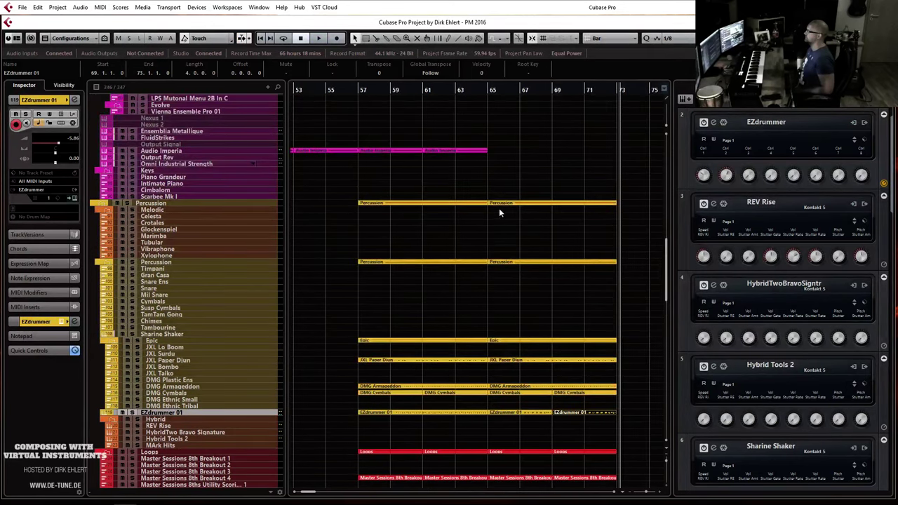
scroll(448, 184, up, 12)
click(359, 91)
click(486, 90)
scroll(512, 271, up, 9)
scroll(516, 266, up, 3)
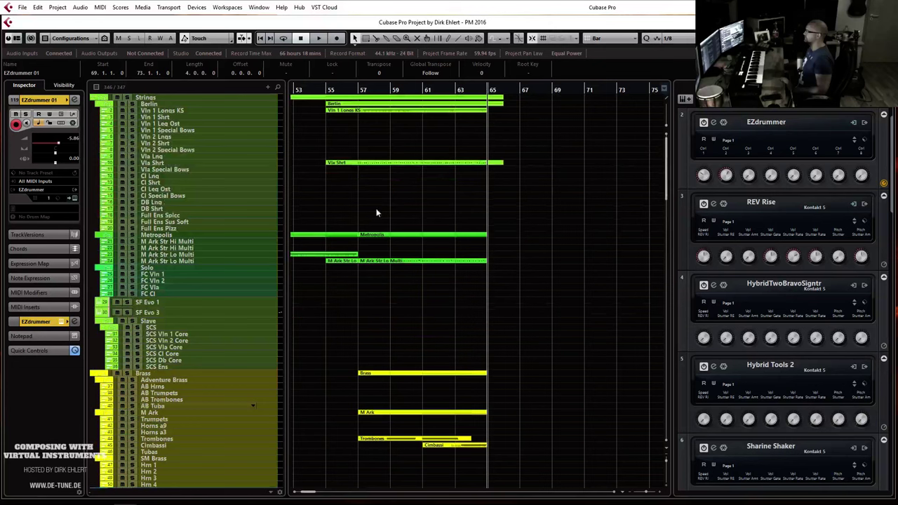
drag(502, 162, 487, 163)
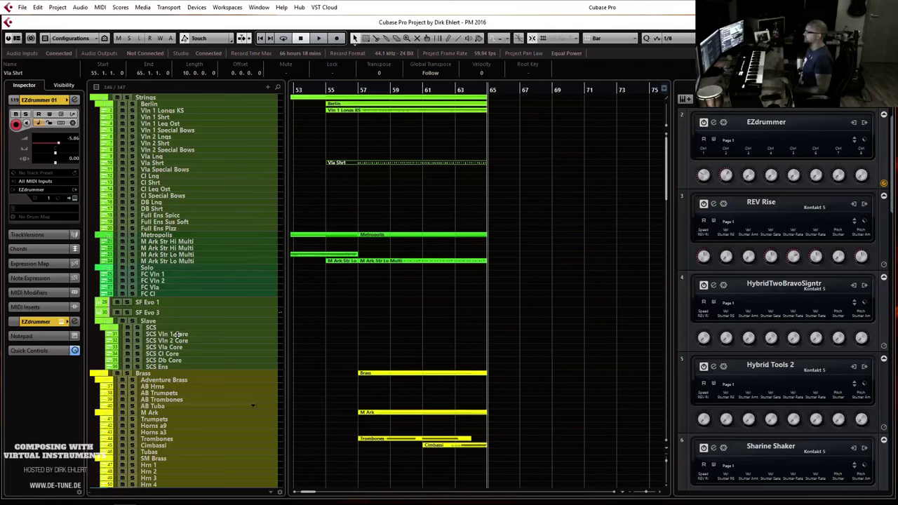
Select the Full Ens Spicc track and draw an empty part from bar 65 to 73 on the DB Shrt track.
click(172, 216)
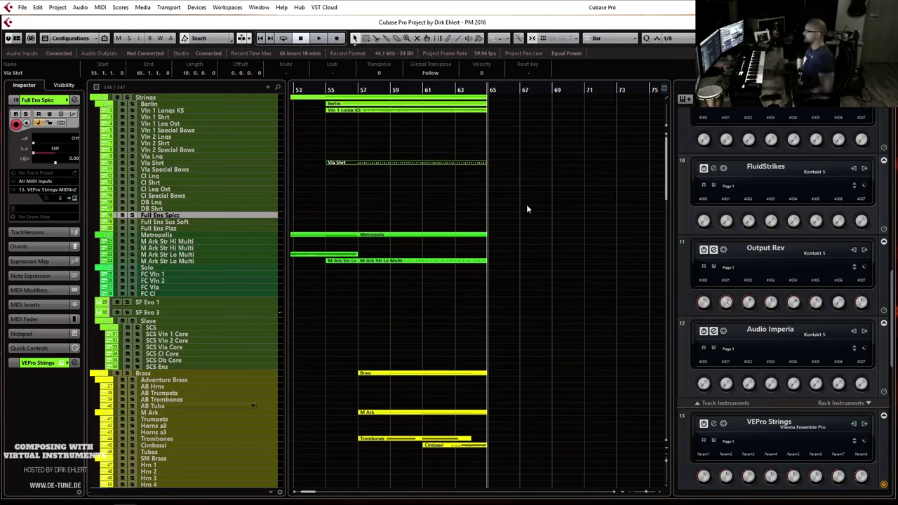
mouse_move(494, 204)
mouse_down()
mouse_move(555, 191)
mouse_move(617, 195)
mouse_up()
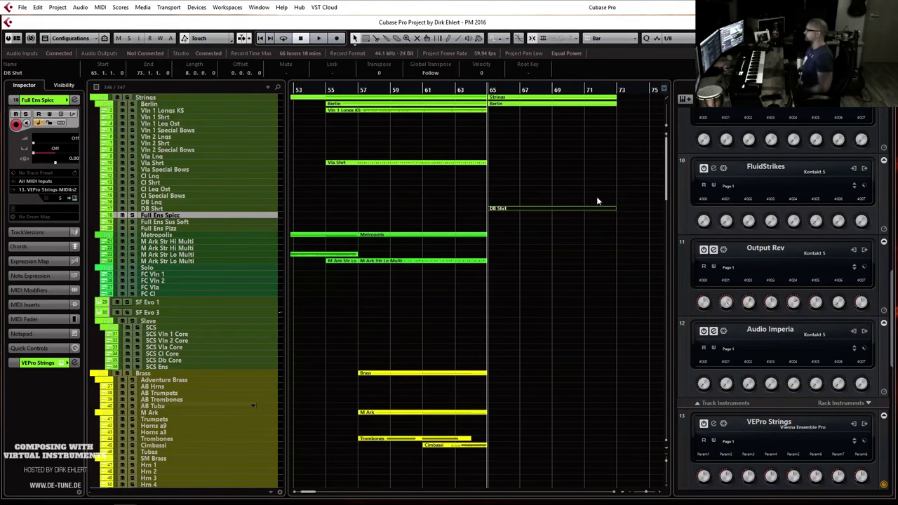
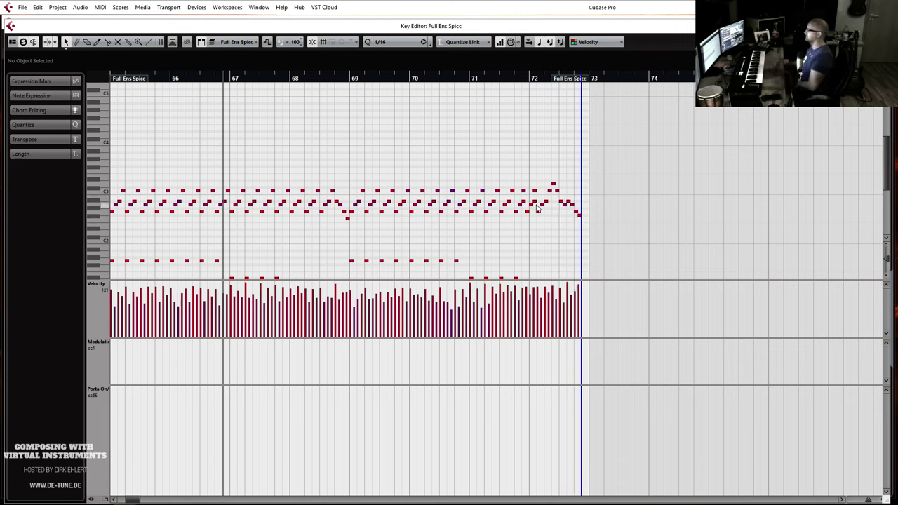
Shift the closing notes of the Full Ens Spicc pattern in bar 72 one sixteenth later.
click(536, 187)
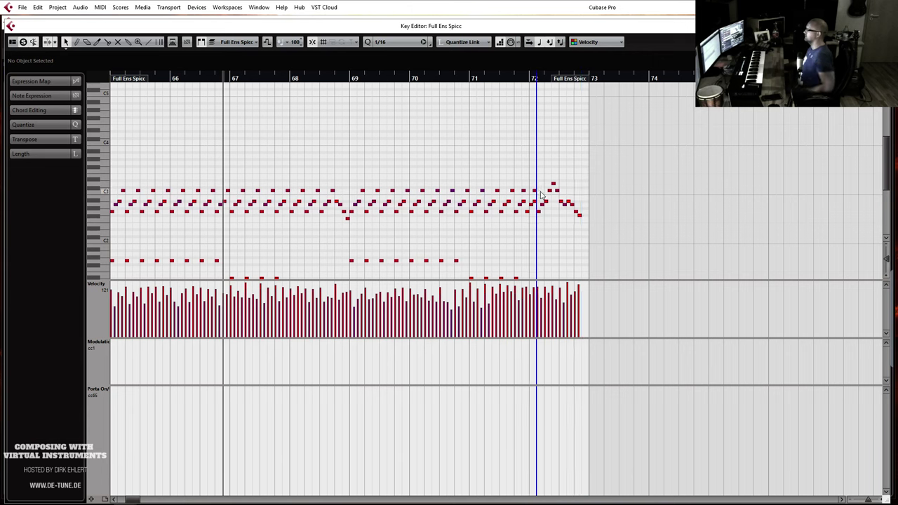
click(536, 190)
drag(538, 172, 593, 233)
drag(536, 195, 622, 270)
scroll(544, 202, down, 3)
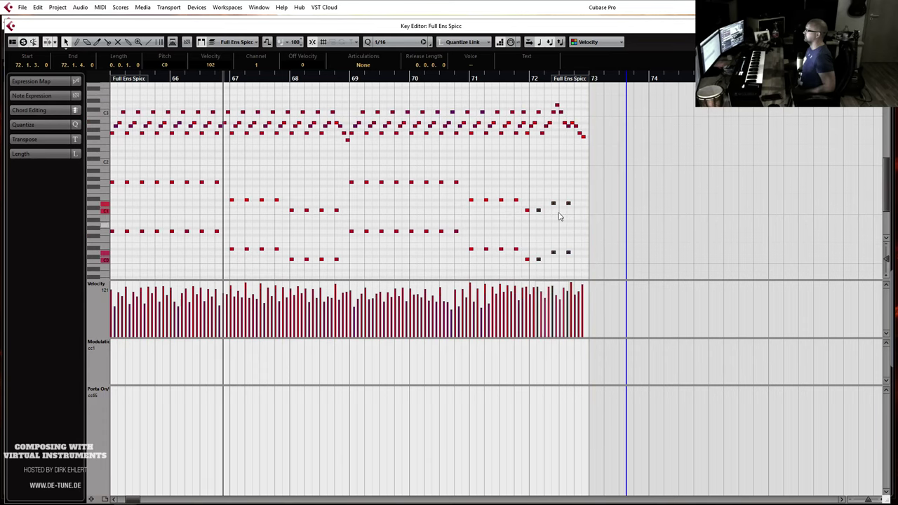
Move the final upper run and the low octave notes from 71.4.4 one sixteenth later to start at bar 72.
click(523, 111)
drag(526, 96, 601, 155)
drag(531, 135, 532, 136)
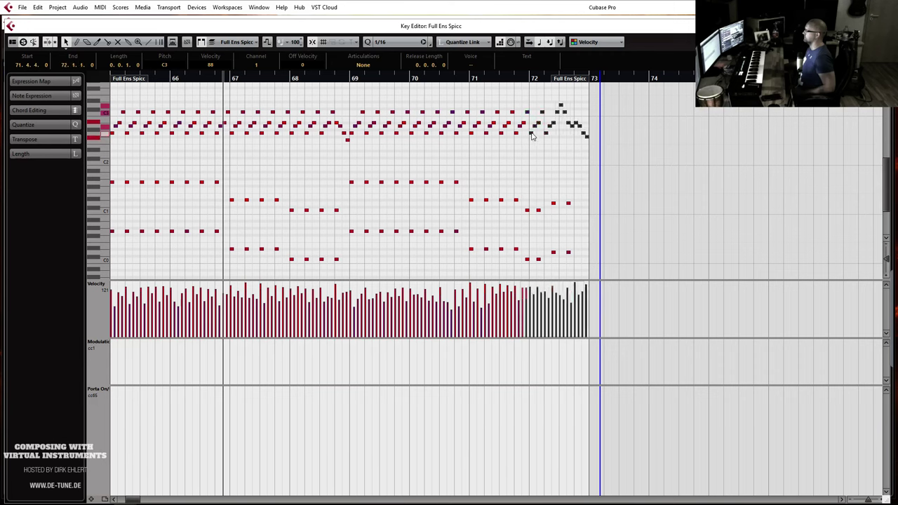
drag(521, 199, 569, 261)
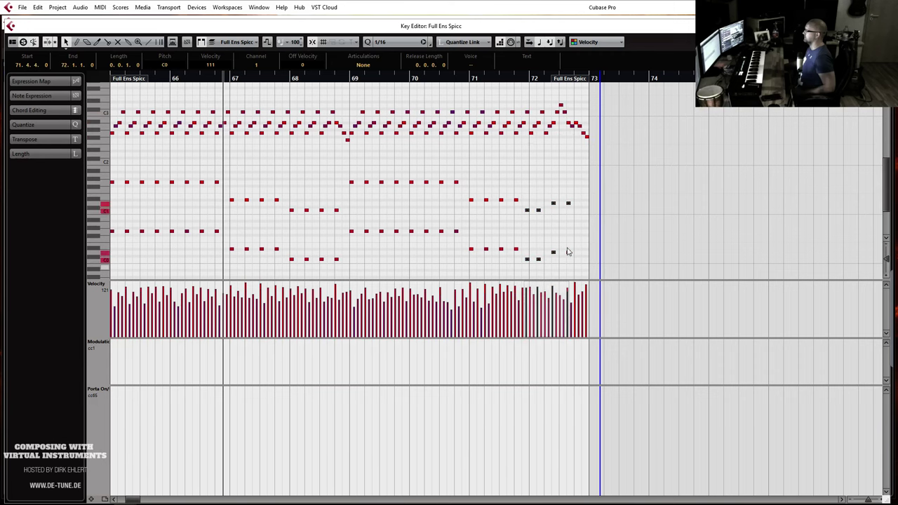
drag(533, 211, 536, 211)
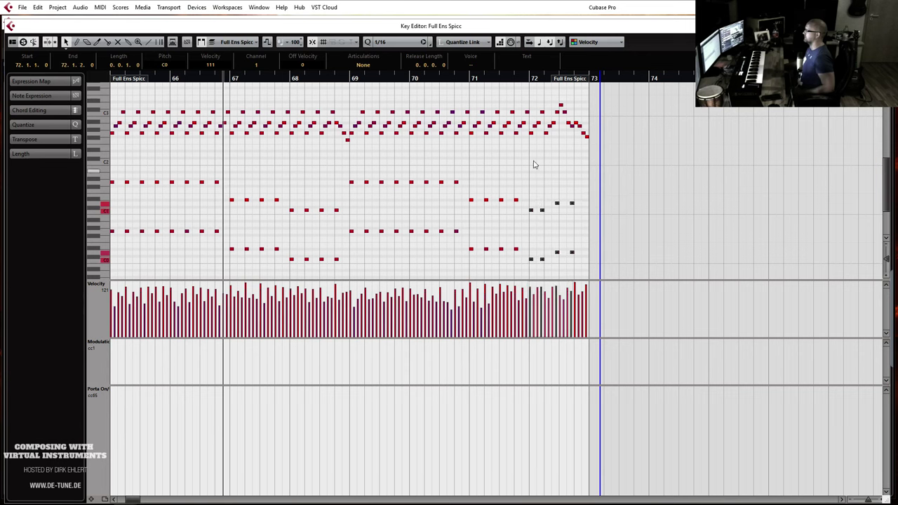
Play the Full Ens Spicc part from bar 65 to check its revised ending in bar 72.
key(g)
key(g)
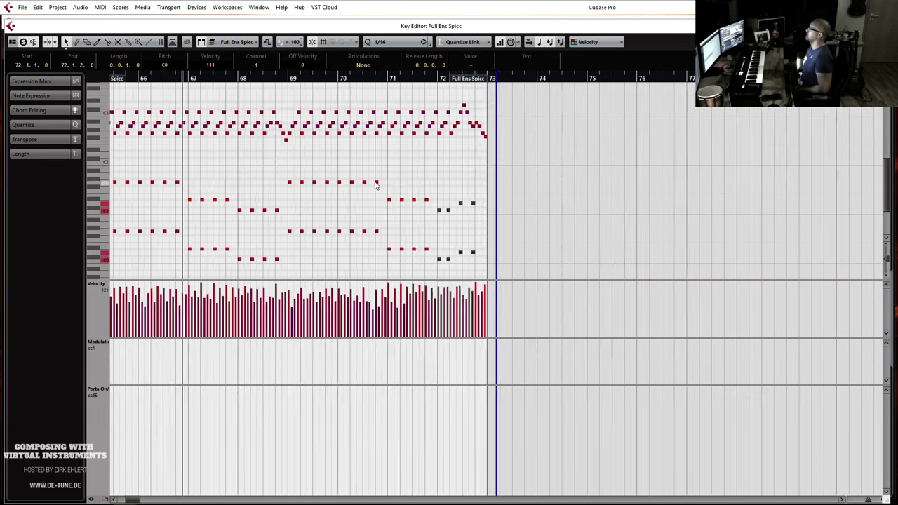
click(153, 76)
key(space)
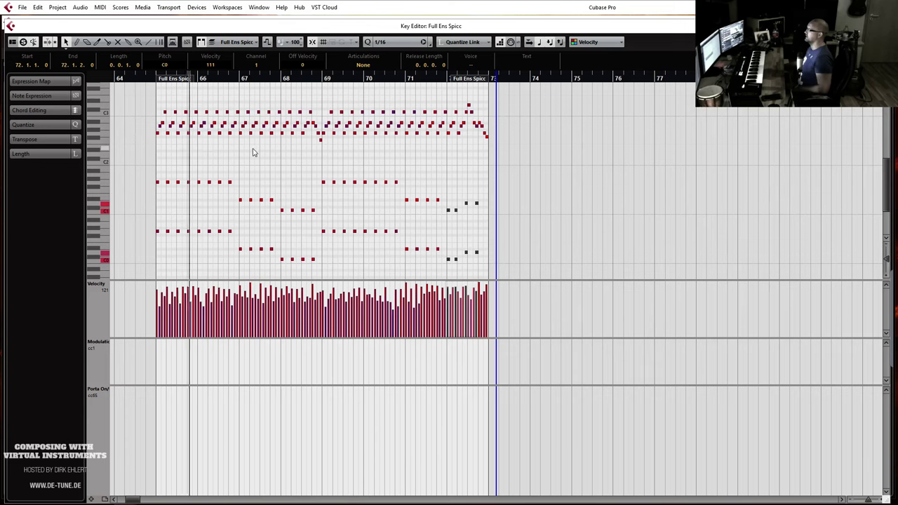
key(h)
key(h)
key(h)
key(h)
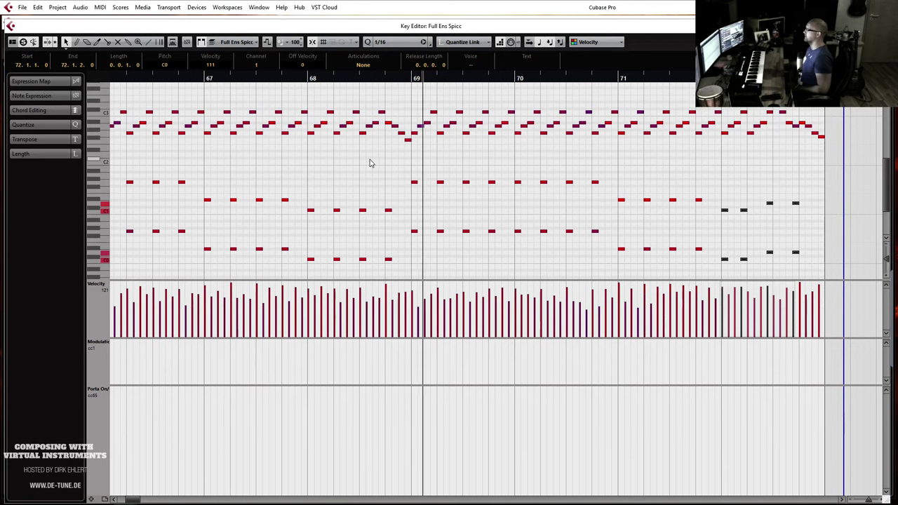
key(g)
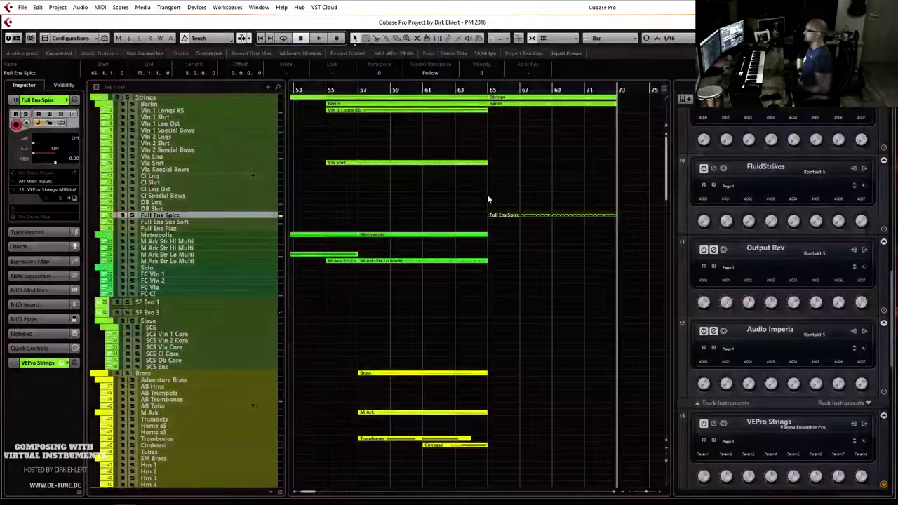
key(space)
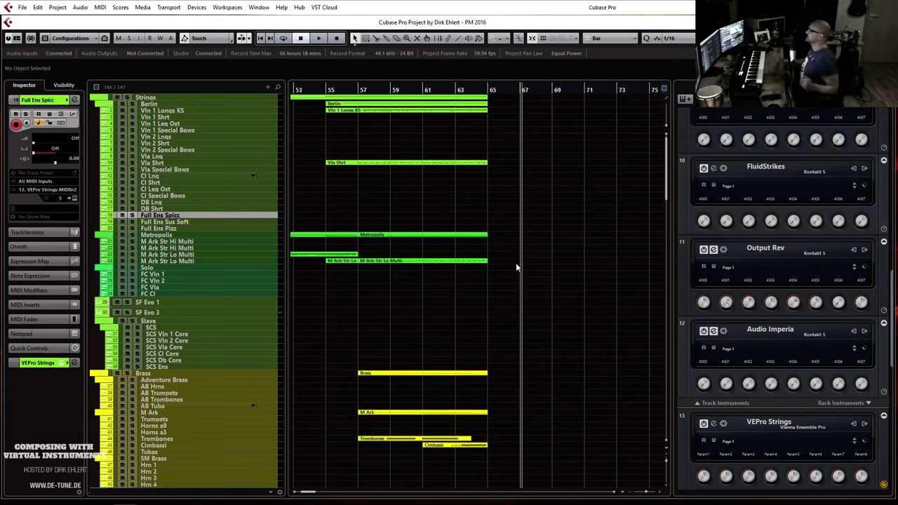
Draw a new empty part on the Full Ens Spicc track from bar 65 to bar 73.
scroll(512, 206, left, 2)
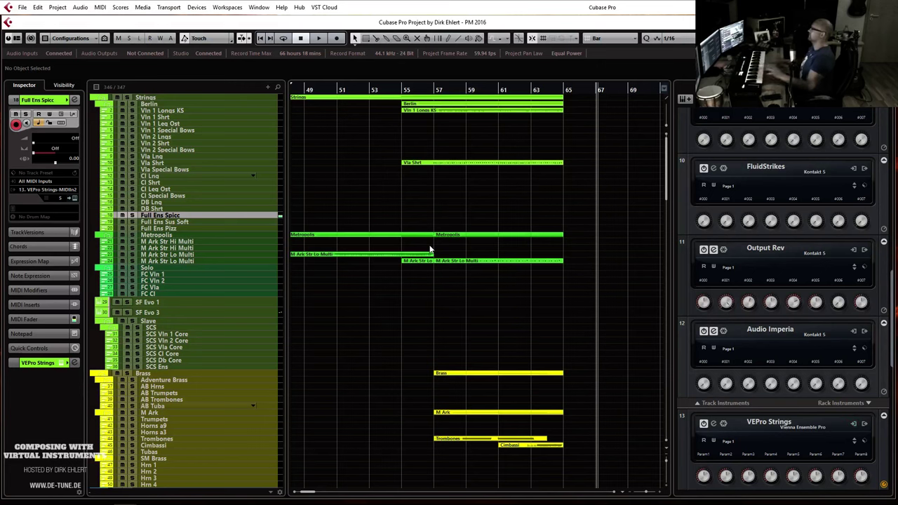
scroll(543, 281, right, 3)
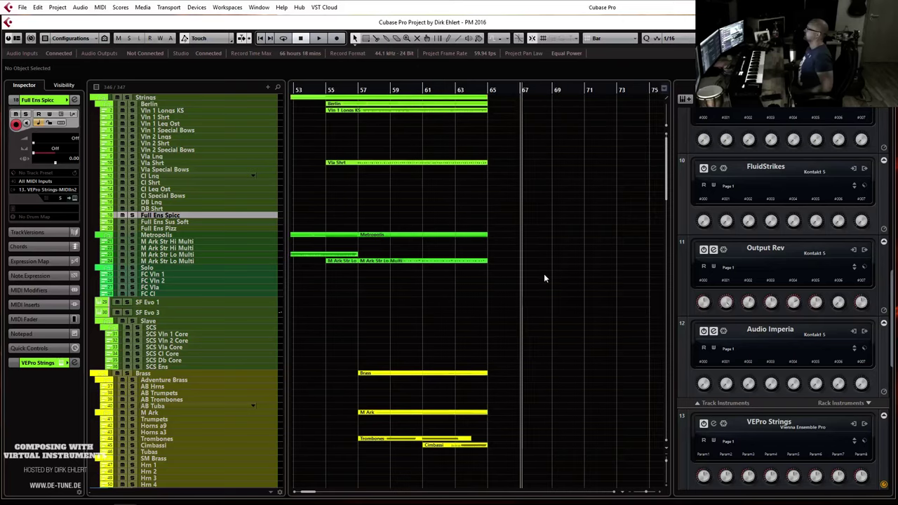
scroll(526, 235, down, 12)
scroll(525, 237, up, 12)
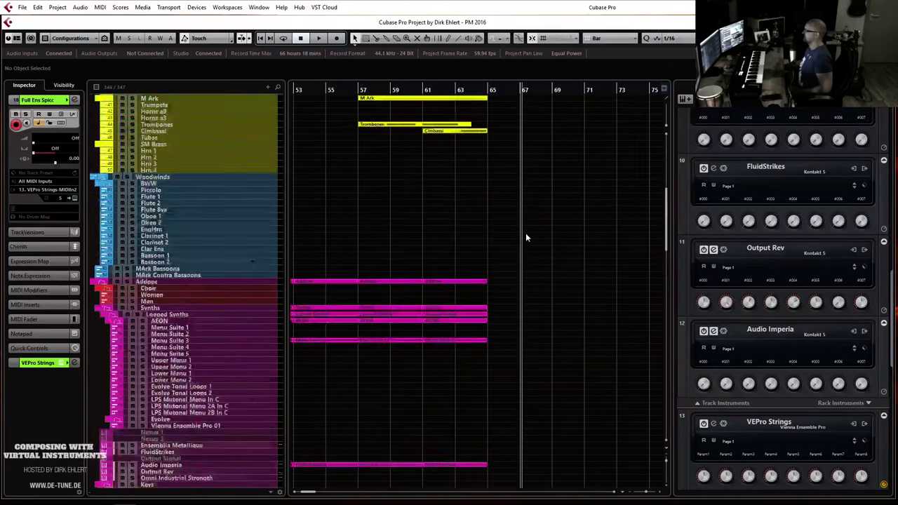
scroll(549, 154, up, 6)
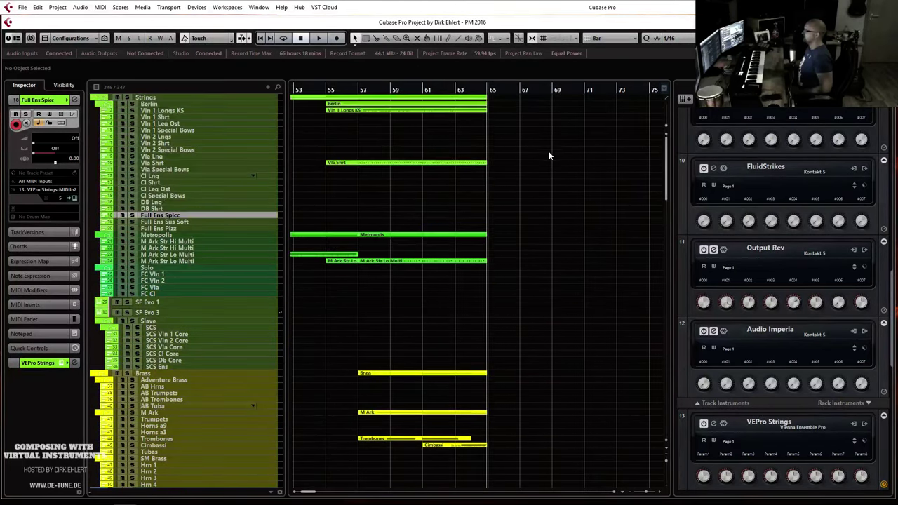
drag(488, 212, 618, 213)
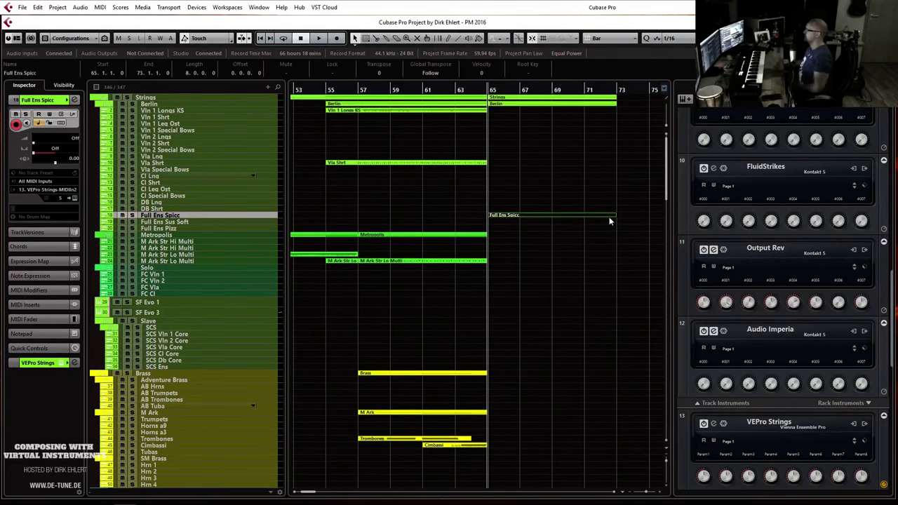
Open the Full Ens Spicc part, set quantize to 1/8, and step-enter eighth-note chords from bar 65 to bar 69.
double_click(533, 215)
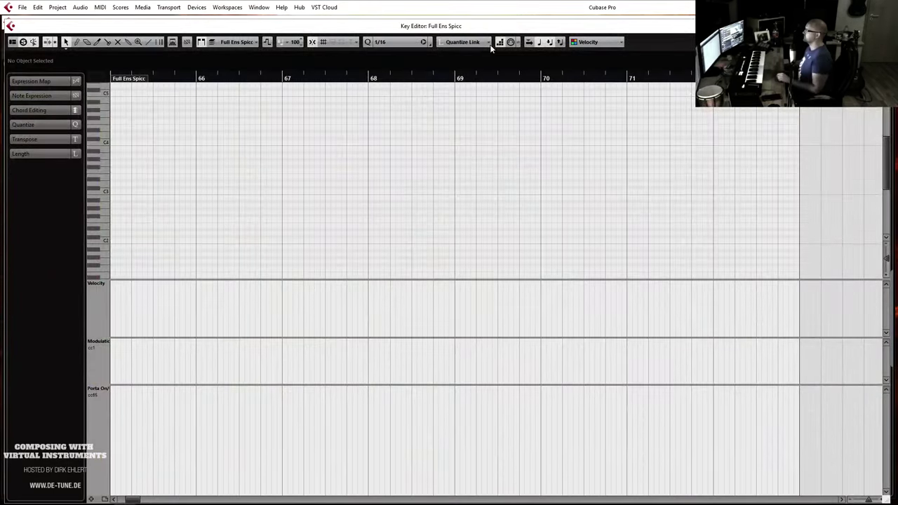
click(379, 43)
click(397, 87)
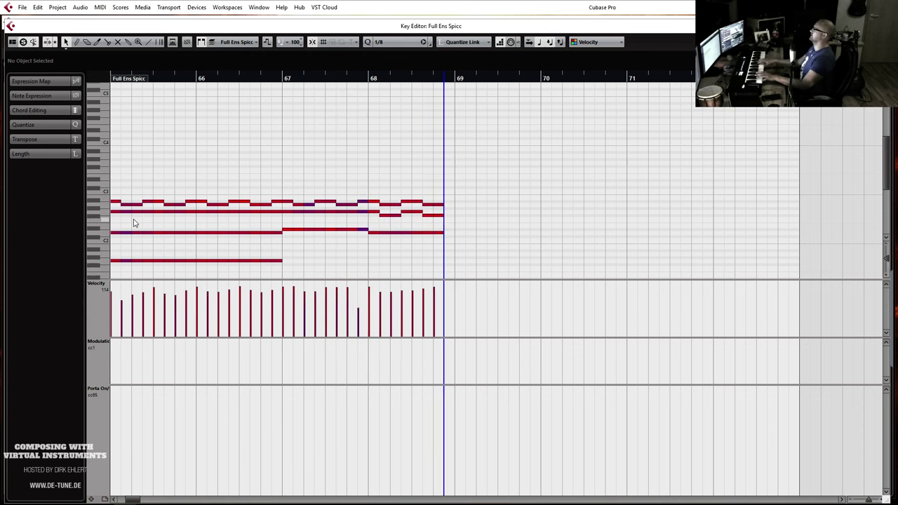
key(space)
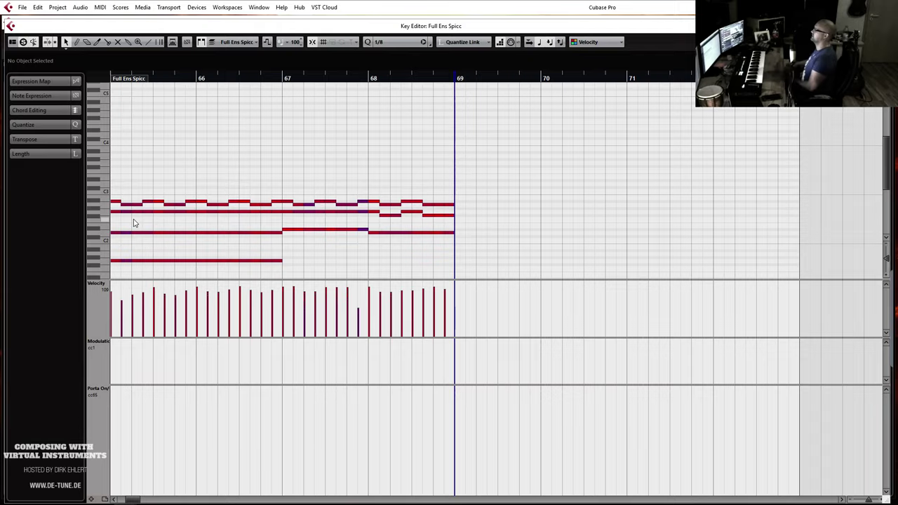
Play the section from bar 65, split the Full Ens Spicc part at bar 69, and delete the remainder up to bar 73.
key(Return)
key(space)
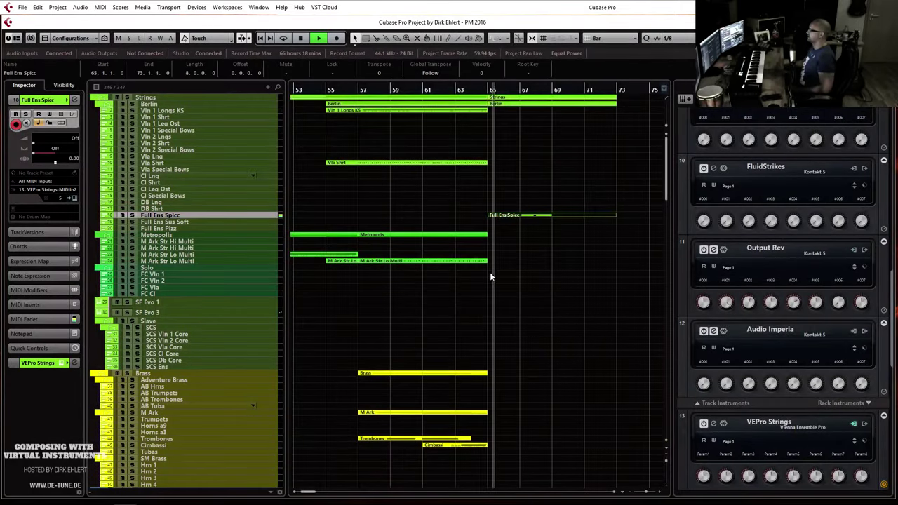
alt+click(559, 216)
drag(572, 198, 589, 237)
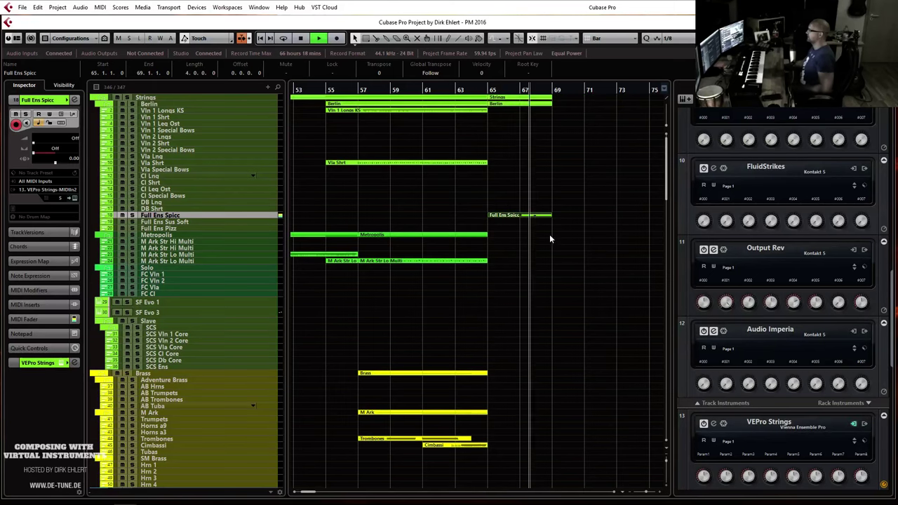
Repeat the Full Ens Spicc part from bar 69 to bar 73 and adjust chord notes in bar 68 of the first part.
key(g)
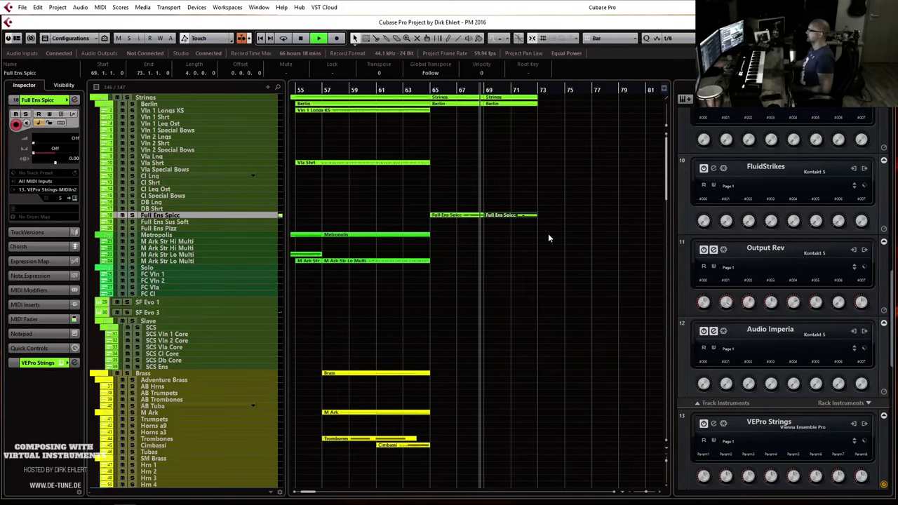
key(space)
drag(467, 204, 475, 248)
key(Return)
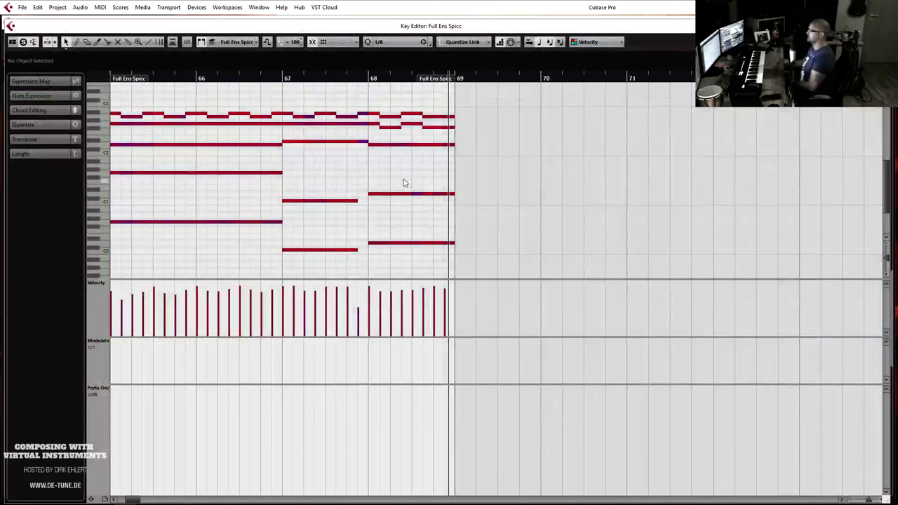
click(410, 125)
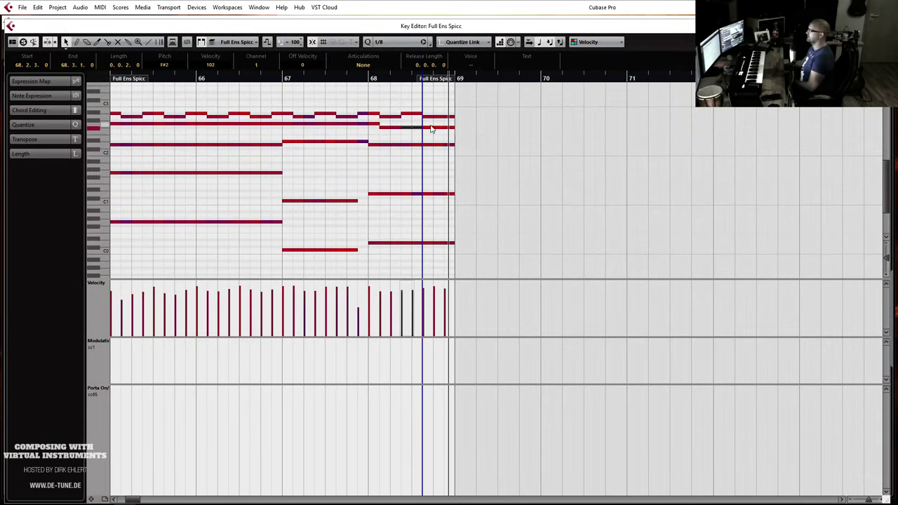
click(432, 144)
key(Down)
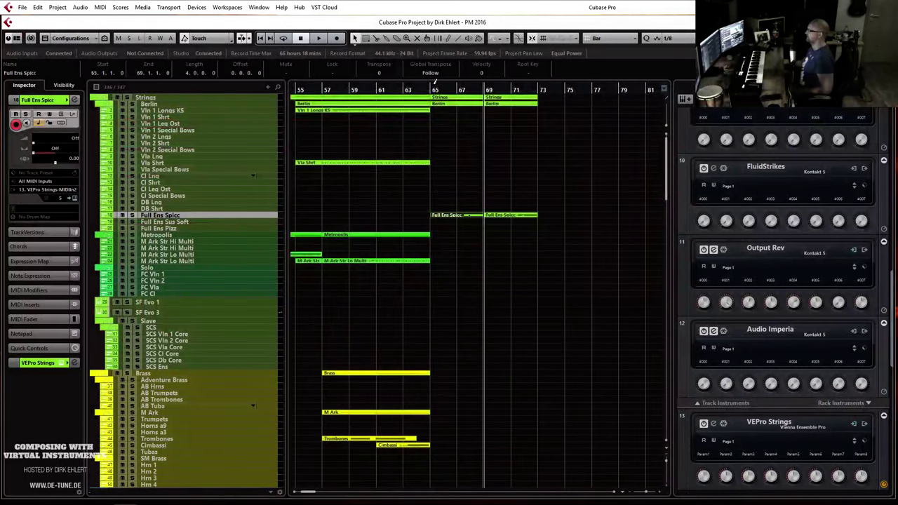
Choose the Horns a9 track and rehearse a horn line against playback from bar 65.
click(435, 88)
scroll(162, 409, down, 5)
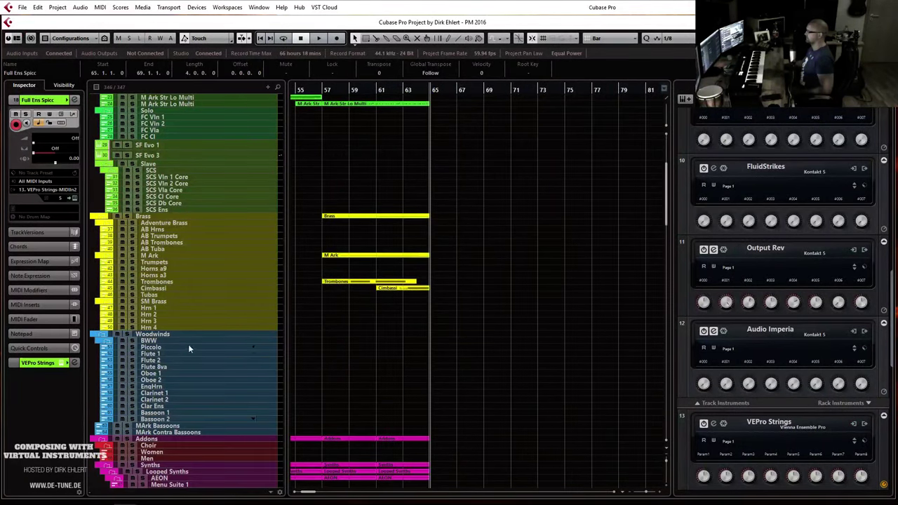
click(166, 276)
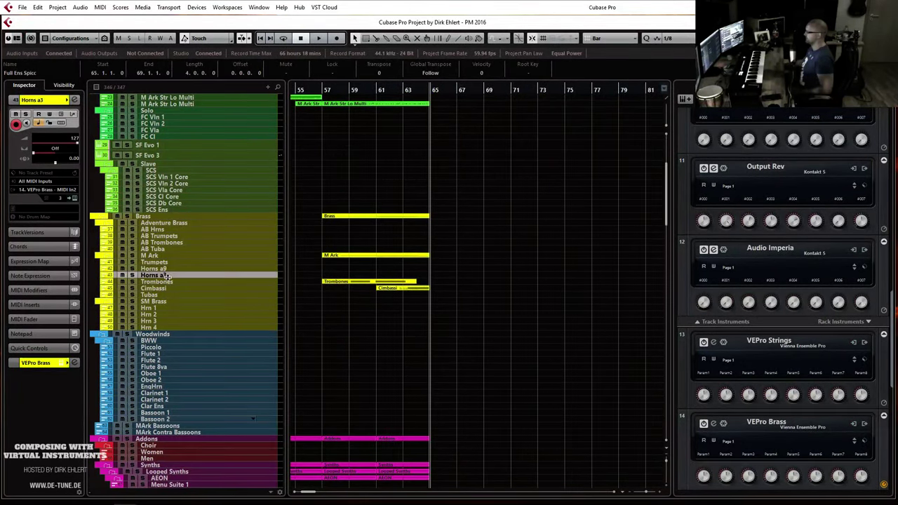
click(165, 268)
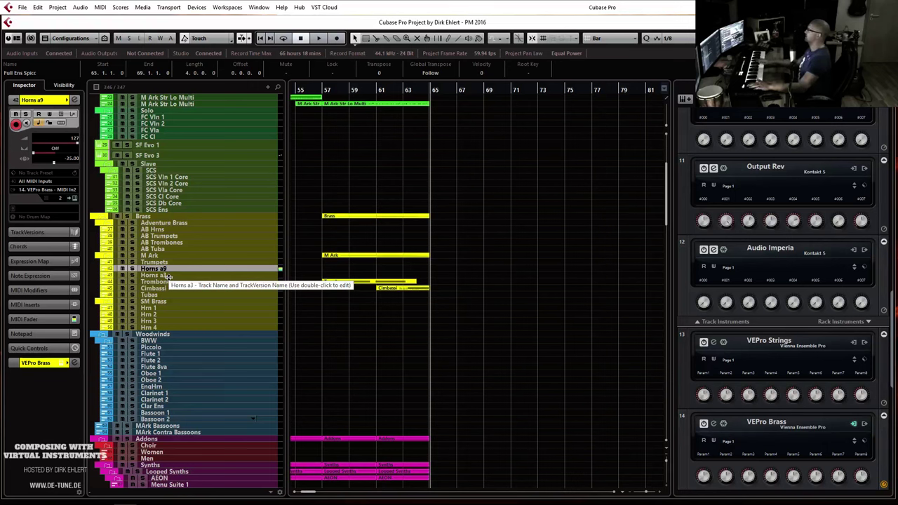
key(space)
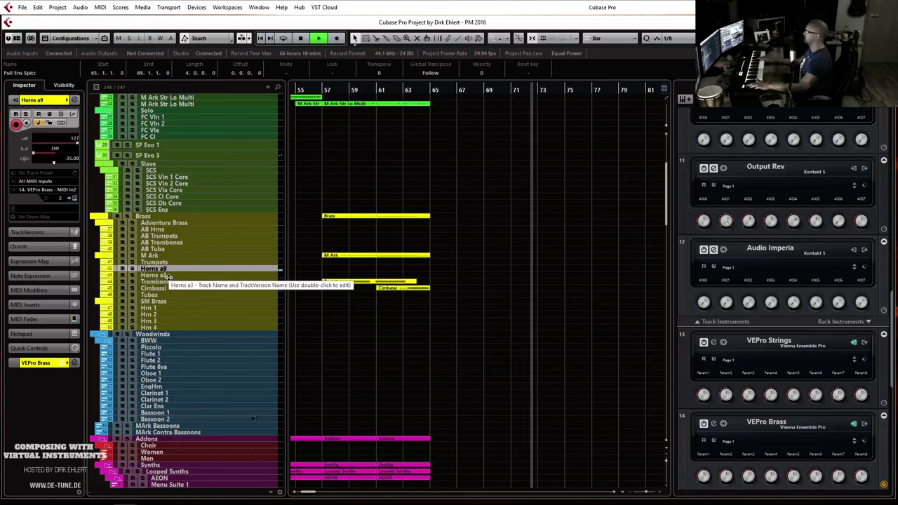
key(space)
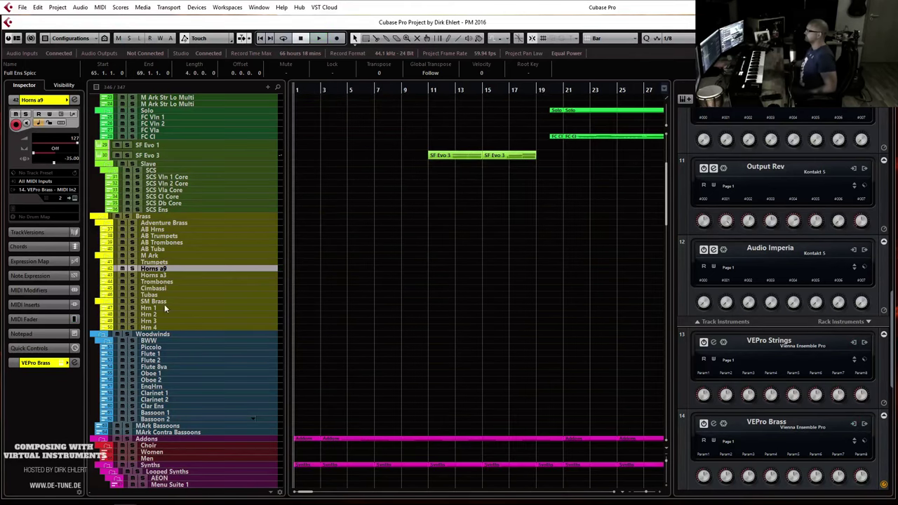
Record a horn part on the Horns a9 track from bar 64 to bar 73 and play it back.
scroll(516, 285, right, 15)
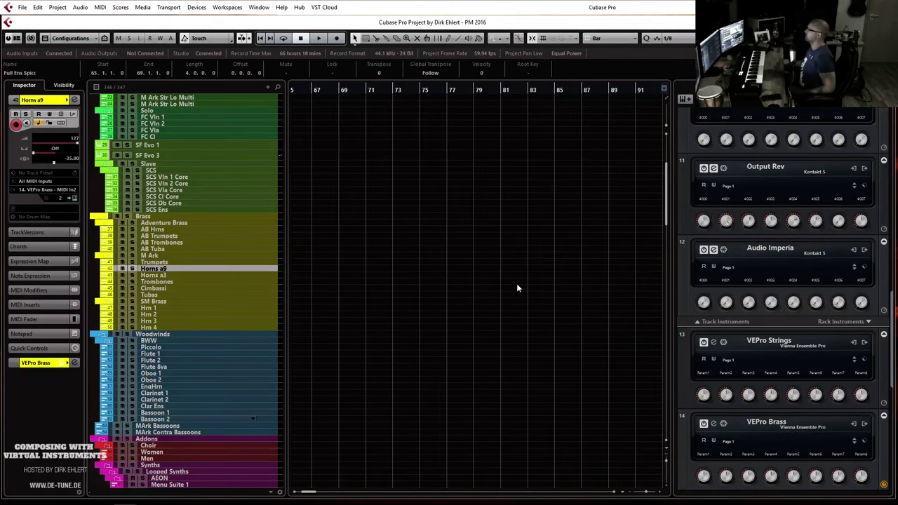
scroll(516, 288, left, 5)
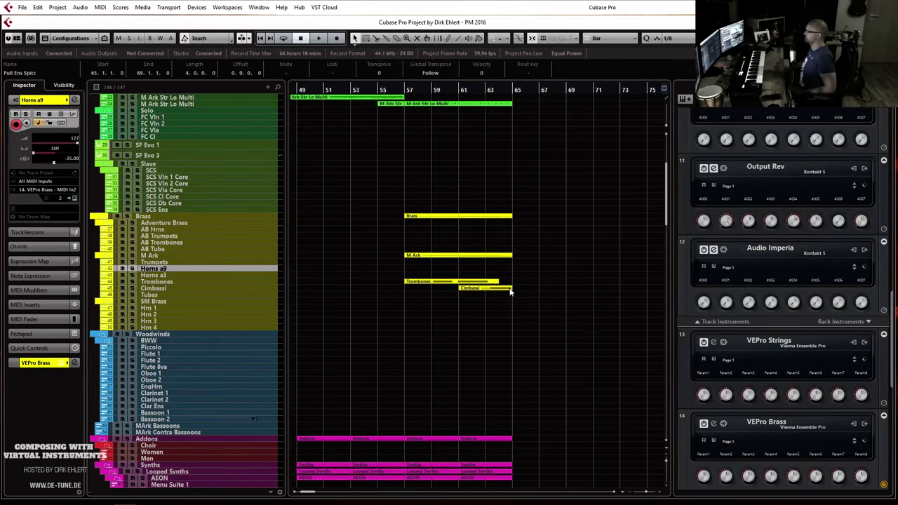
key(shift+KP_Multiply)
key(space)
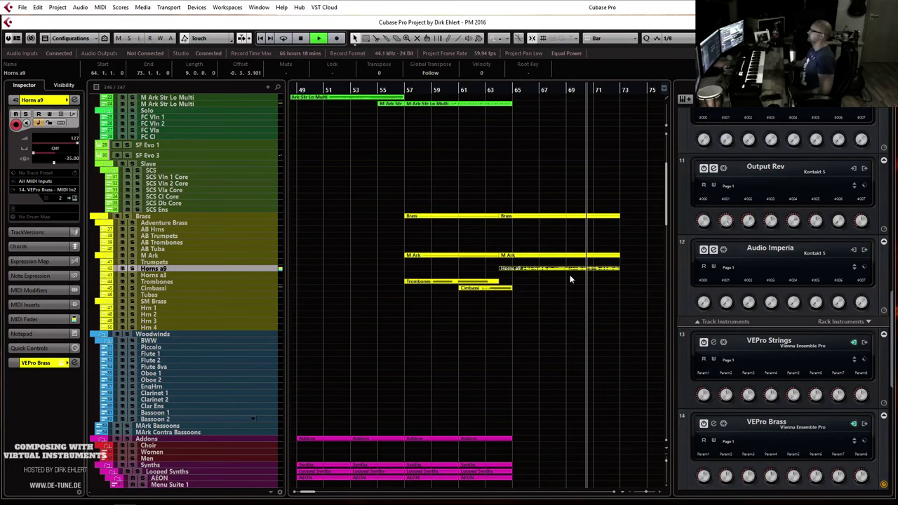
scroll(570, 278, down, 6)
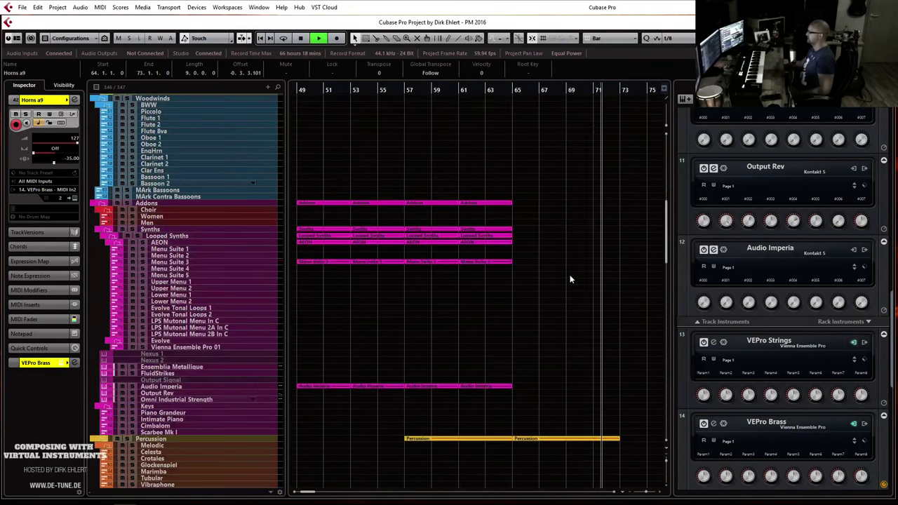
key(space)
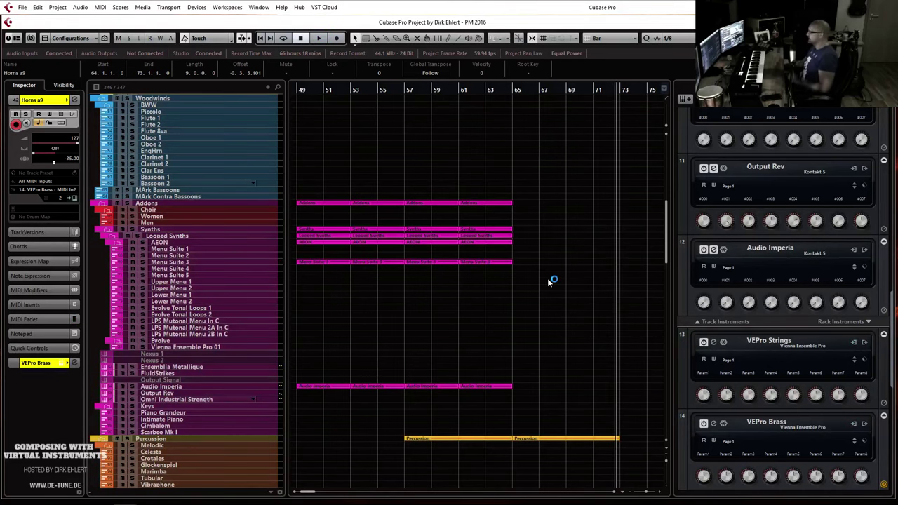
Play the arrangement from its opening through the transition at bar 65 to judge how the new section follows.
key(g)
key(g)
key(g)
key(g)
key(g)
key(g)
key(g)
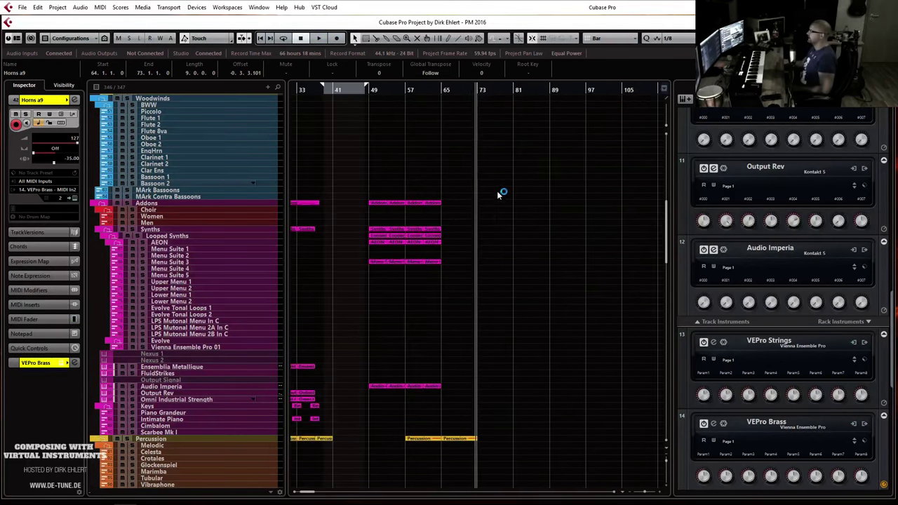
scroll(521, 195, down, 3)
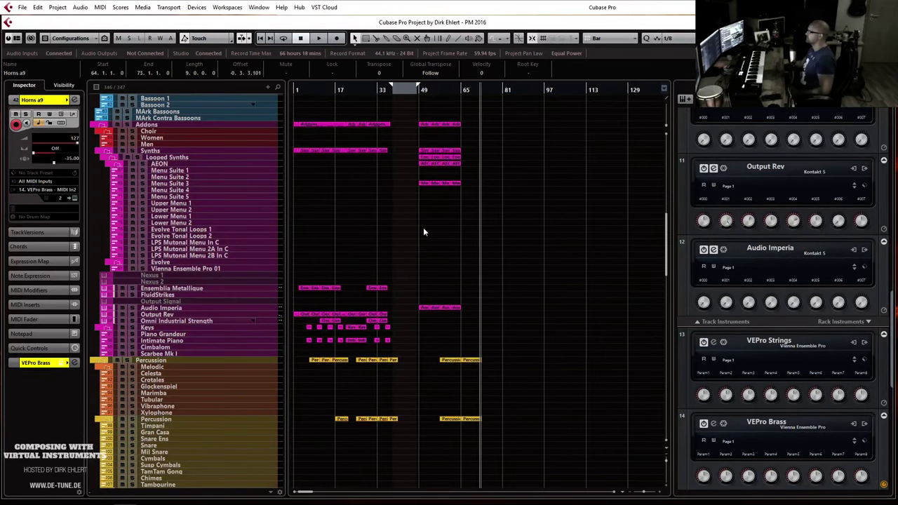
scroll(452, 232, up, 5)
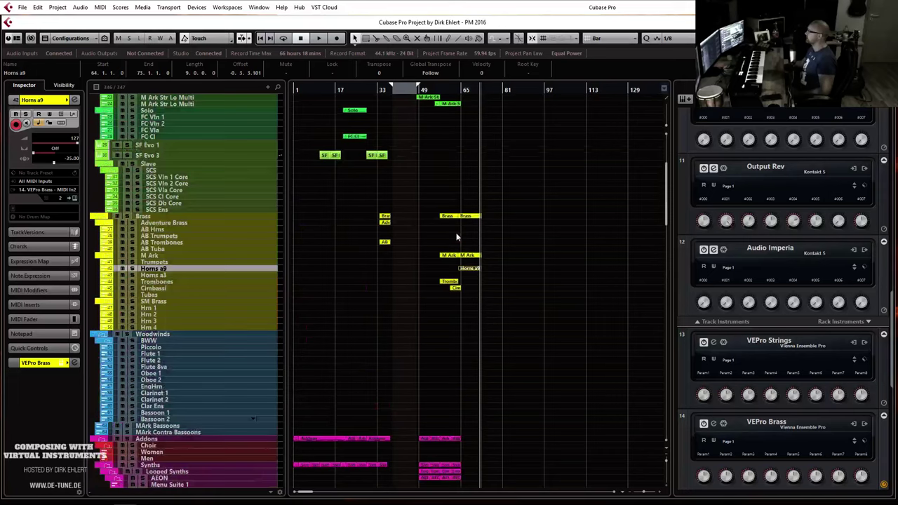
key(space)
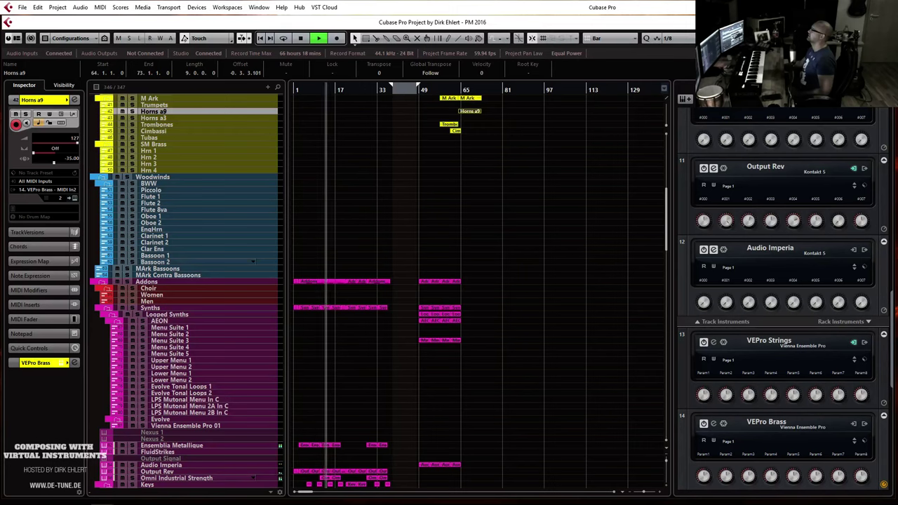
click(528, 229)
key(space)
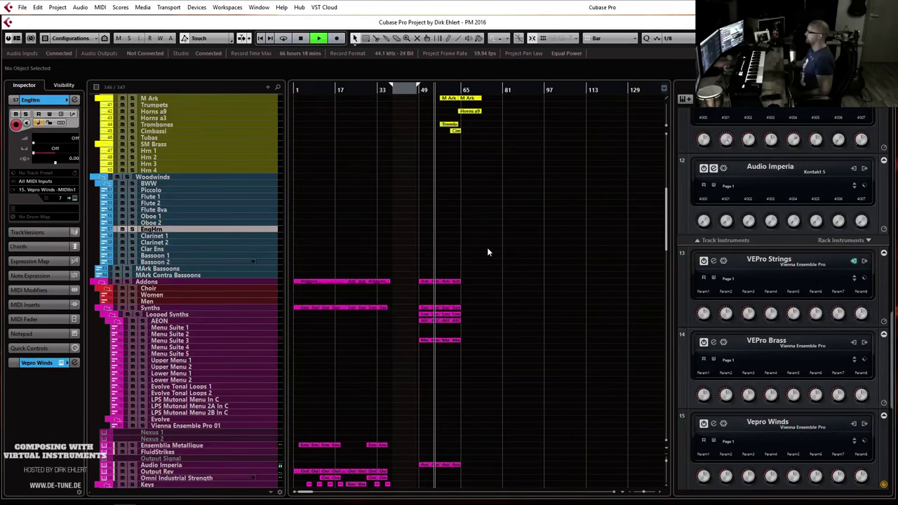
scroll(487, 247, down, 5)
scroll(486, 247, down, 8)
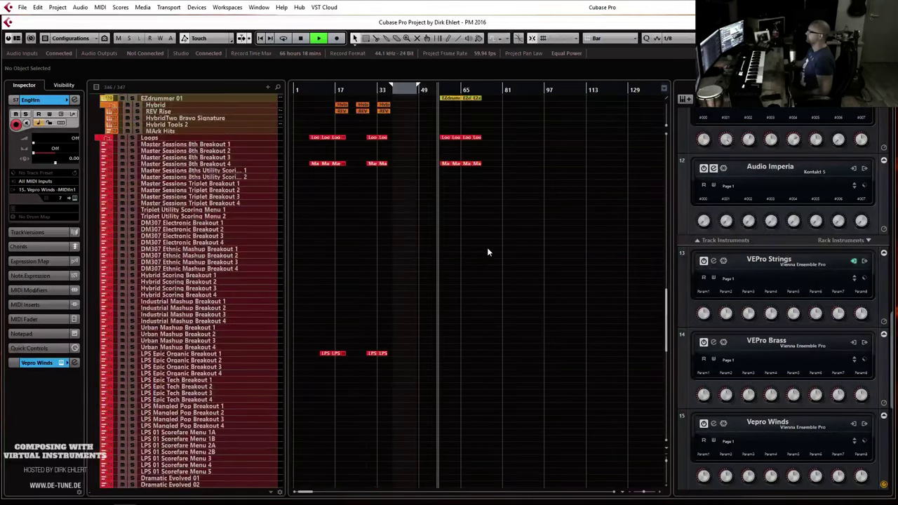
scroll(486, 247, up, 3)
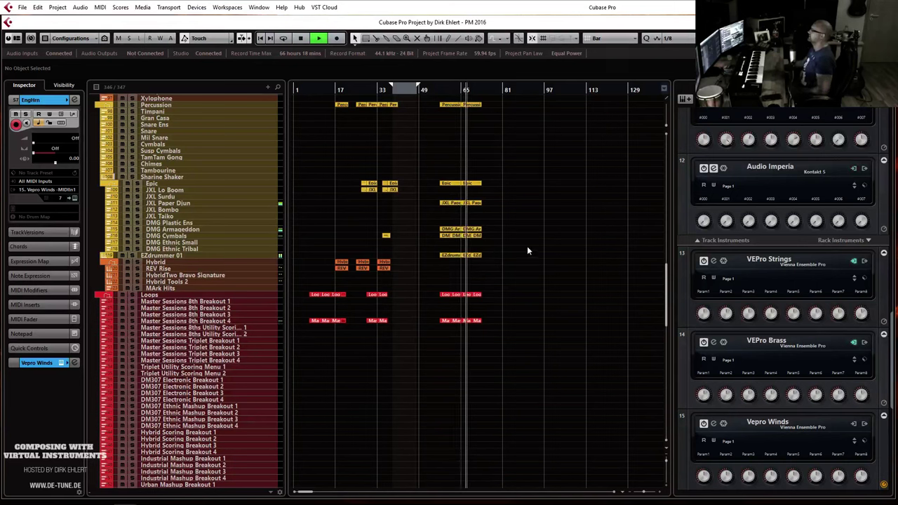
Delete all parts after bar 65 on the strings, brass, percussion and loop tracks.
key(h)
key(h)
key(h)
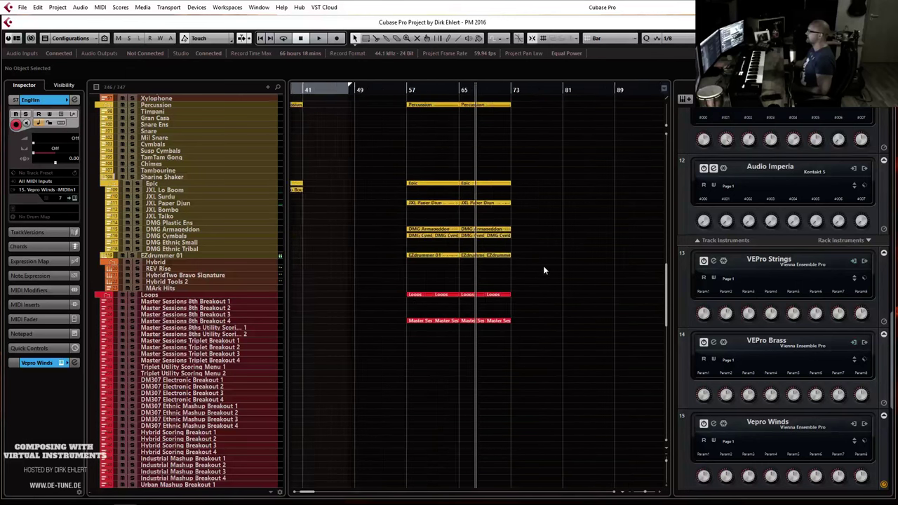
scroll(543, 266, down, 10)
scroll(543, 266, up, 8)
drag(572, 433, 483, 4)
key(Delete)
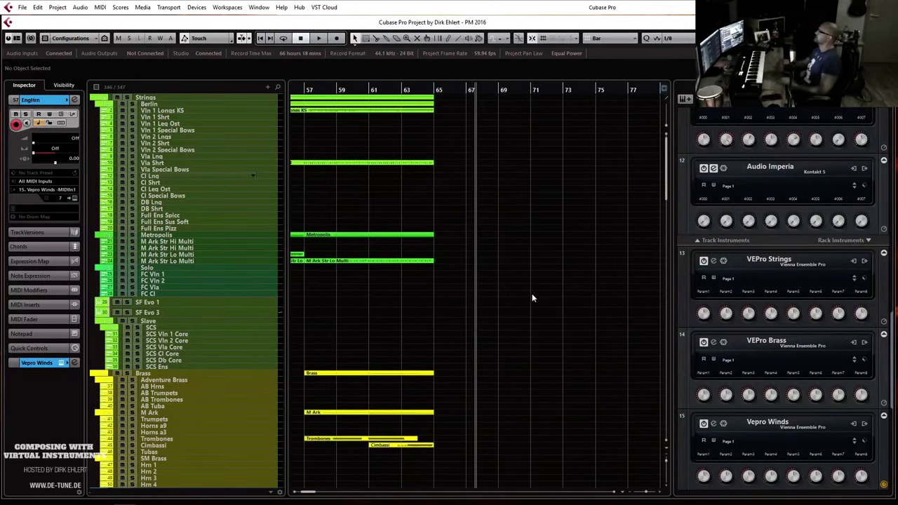
scroll(501, 256, left, 3)
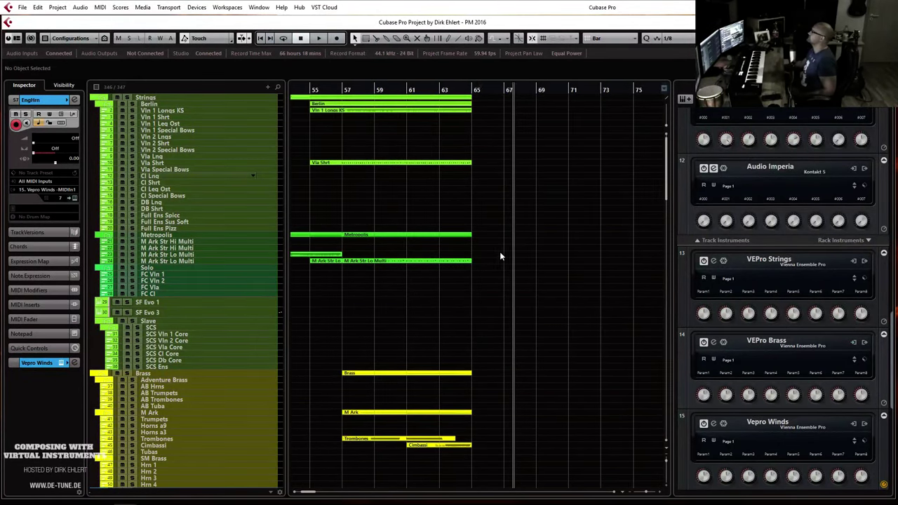
Duplicate the percussion parts of bars 57 to 65 into bars 65 to 73 and play from about bar 63.
click(476, 90)
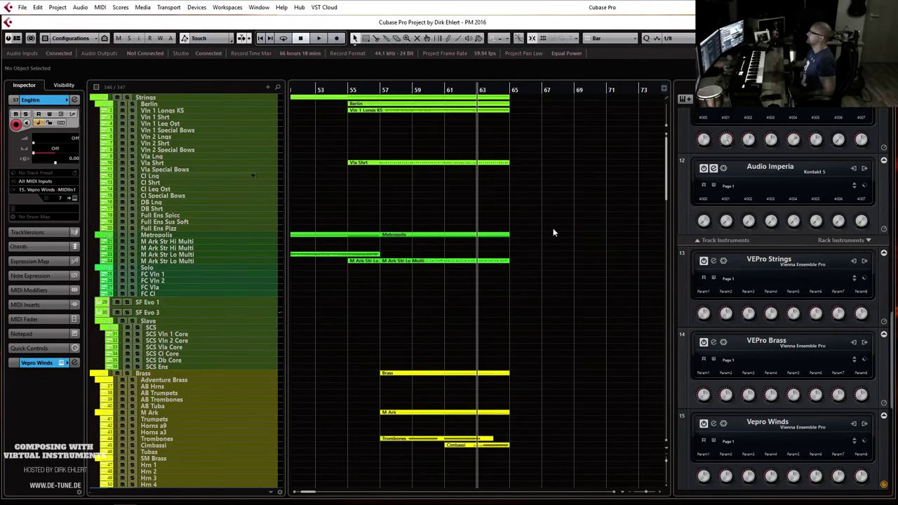
scroll(553, 232, down, 15)
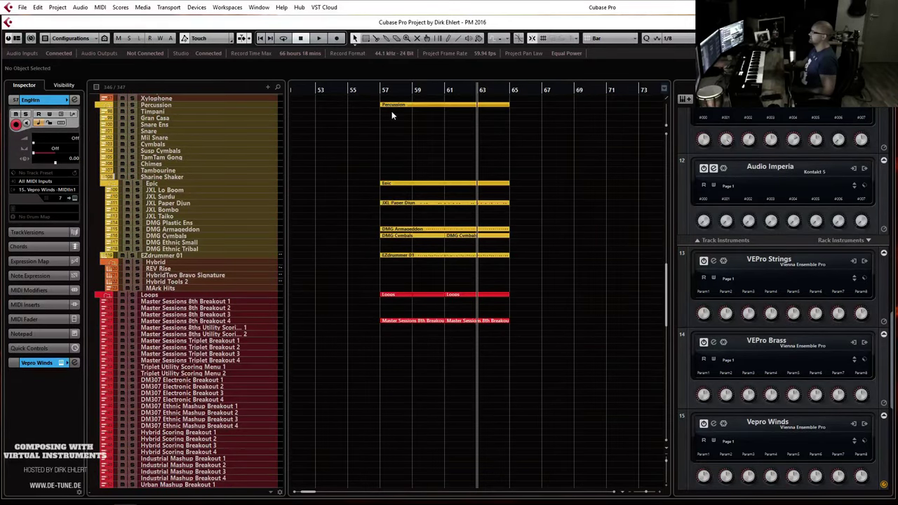
drag(427, 112, 560, 129)
key(ctrl+d)
key(space)
key(g)
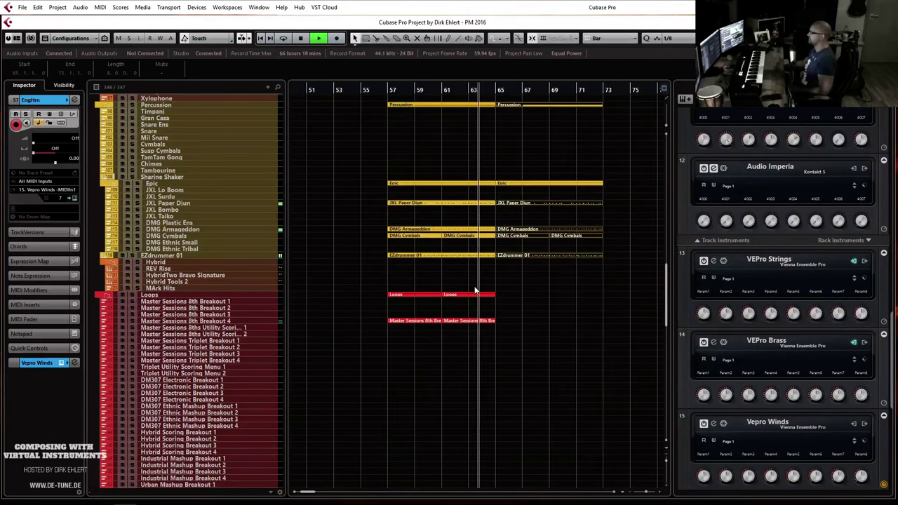
Duplicate the two Master Sessions 8th Breakout 4 loop parts so the copies fill bars 65 to 73, and stop playback.
click(436, 289)
click(436, 293)
key(ctrl+d)
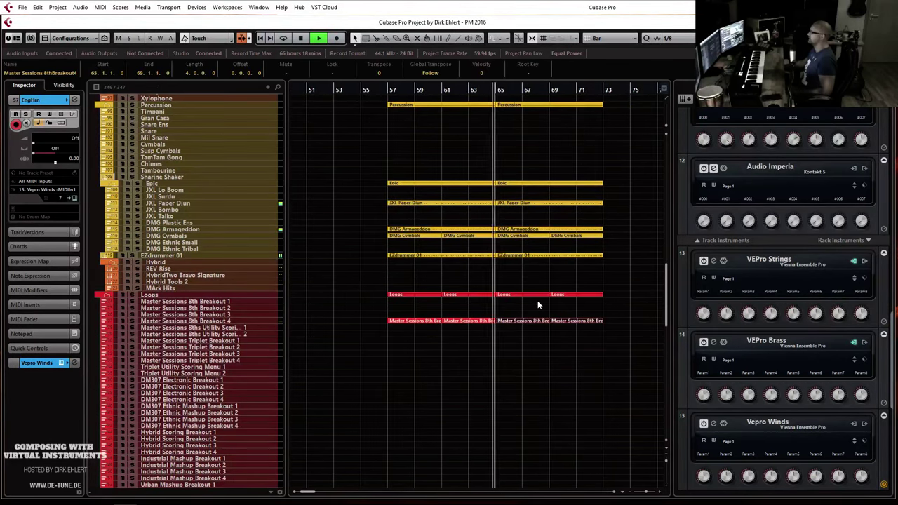
key(g)
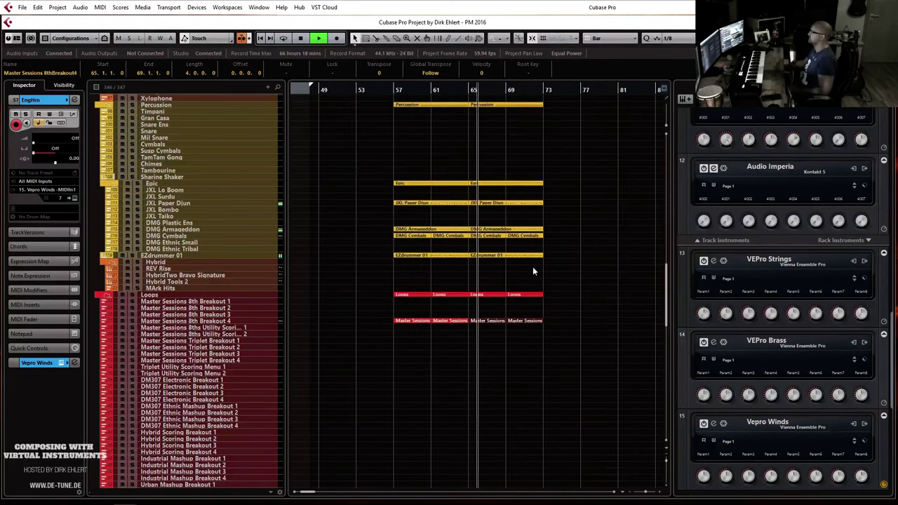
key(h)
key(space)
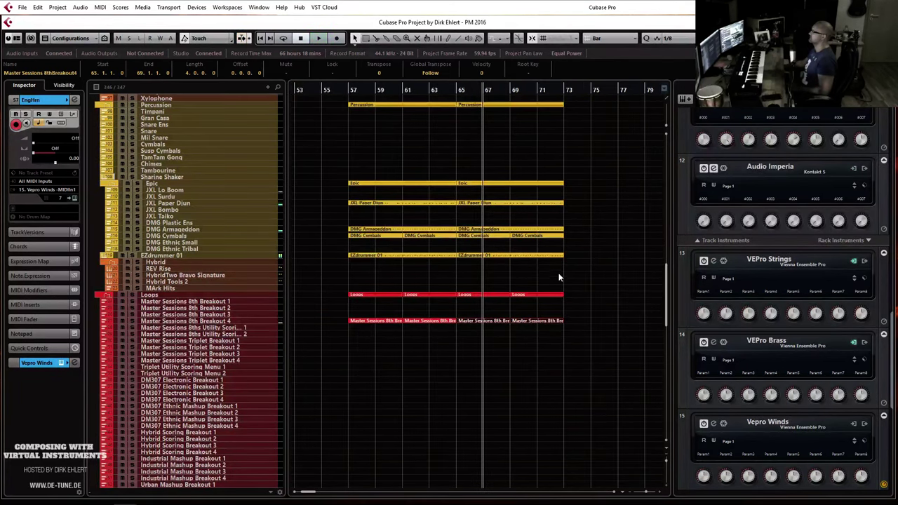
Record a horn part on the AB Hrns track, starting at bar 63.
scroll(559, 279, up, 15)
click(461, 98)
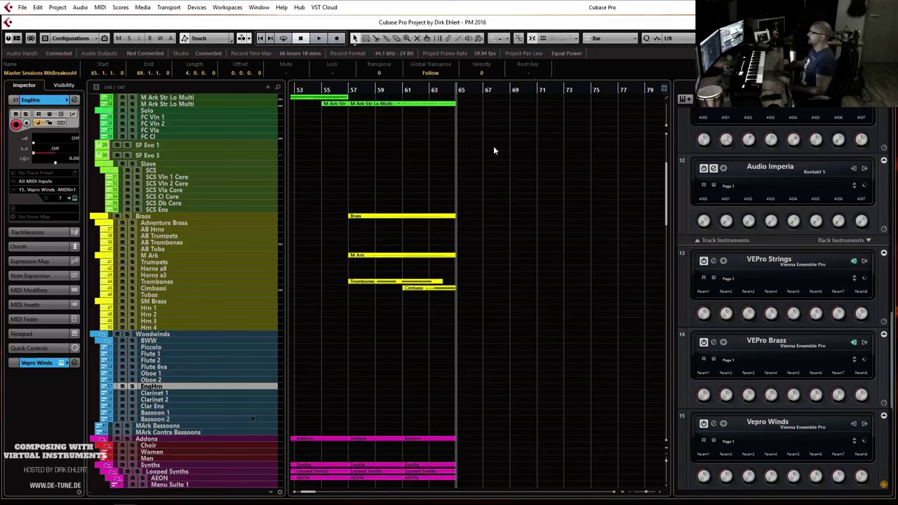
click(184, 228)
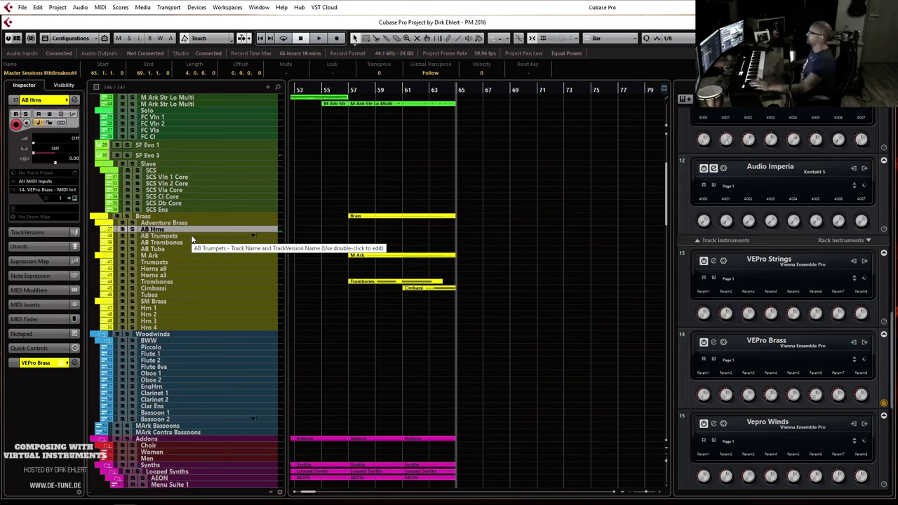
click(430, 90)
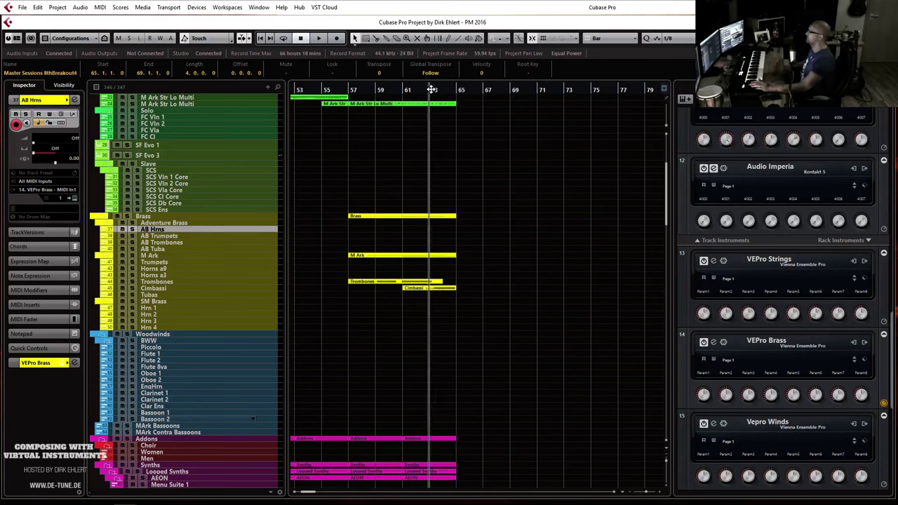
key(KP_Multiply)
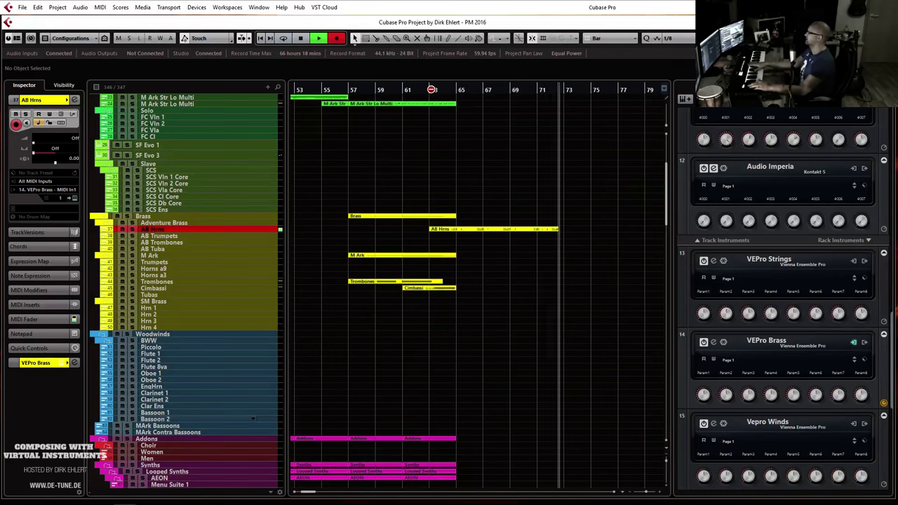
key(space)
Quantize the recorded AB Hrns notes to 1/8 in the Key Editor.
key(Return)
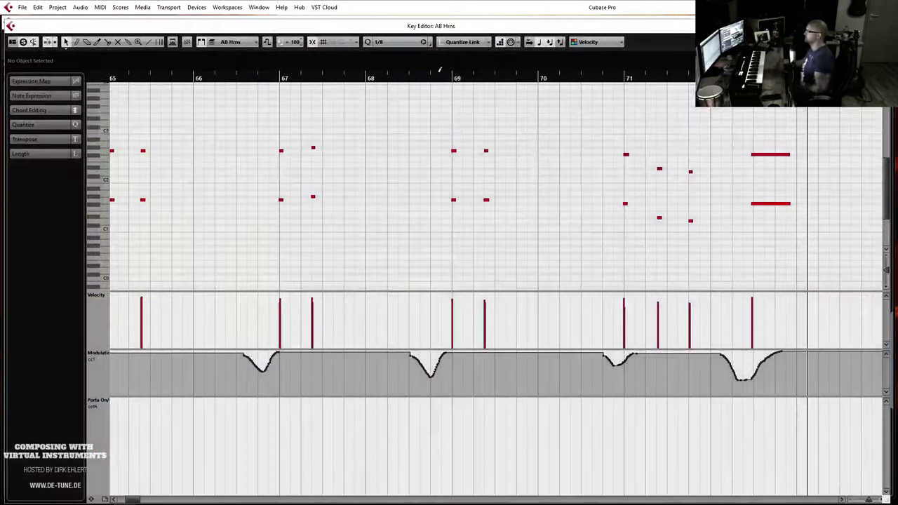
key(q)
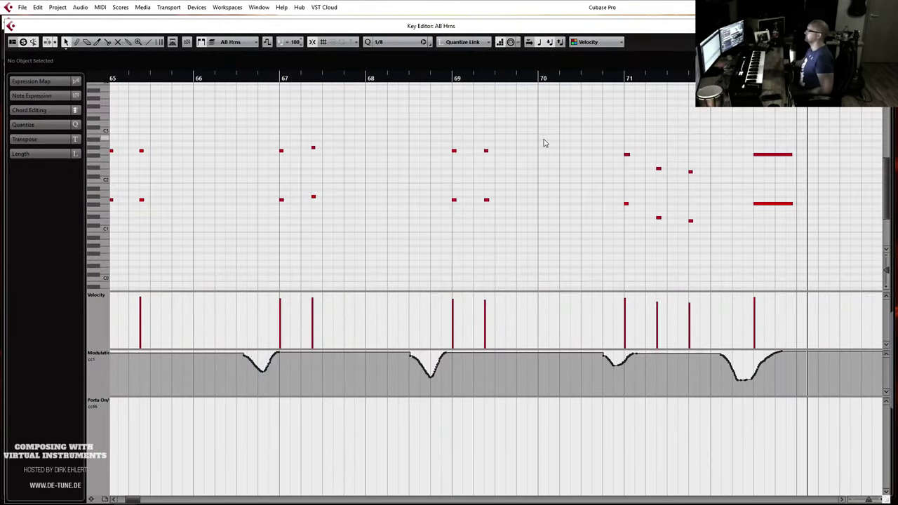
key(Return)
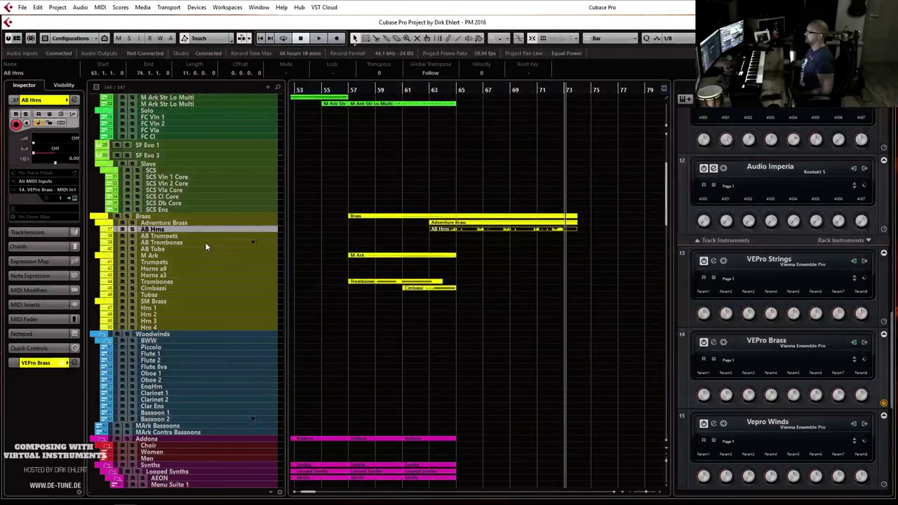
Copy the AB Hrns part at bar 63 to the AB Trombones track and check its notes in the Key Editor.
click(205, 242)
drag(450, 239, 451, 245)
key(Return)
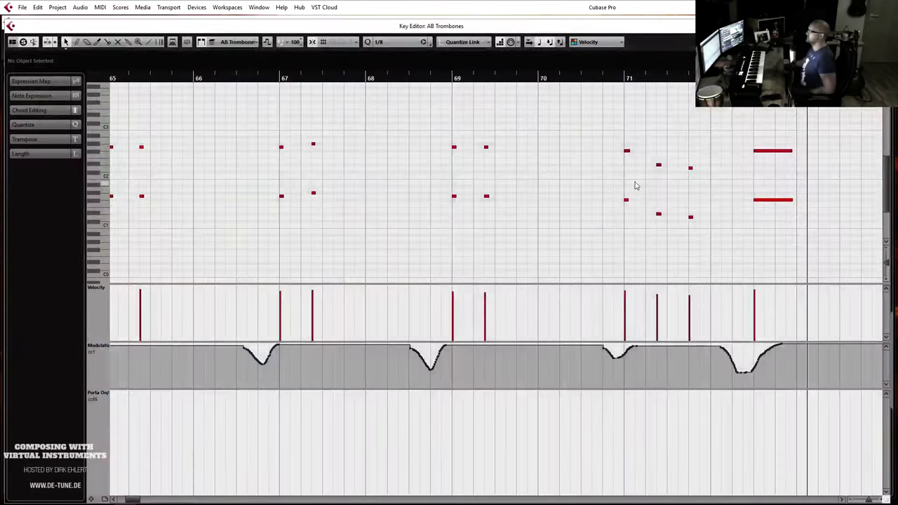
key(Return)
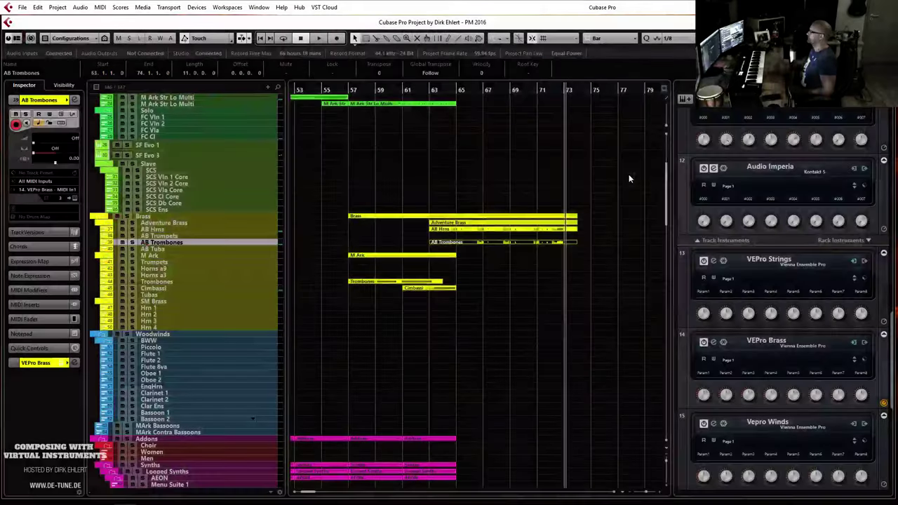
Play the arrangement from bar 63 to hear the horns and trombones together.
click(435, 92)
key(space)
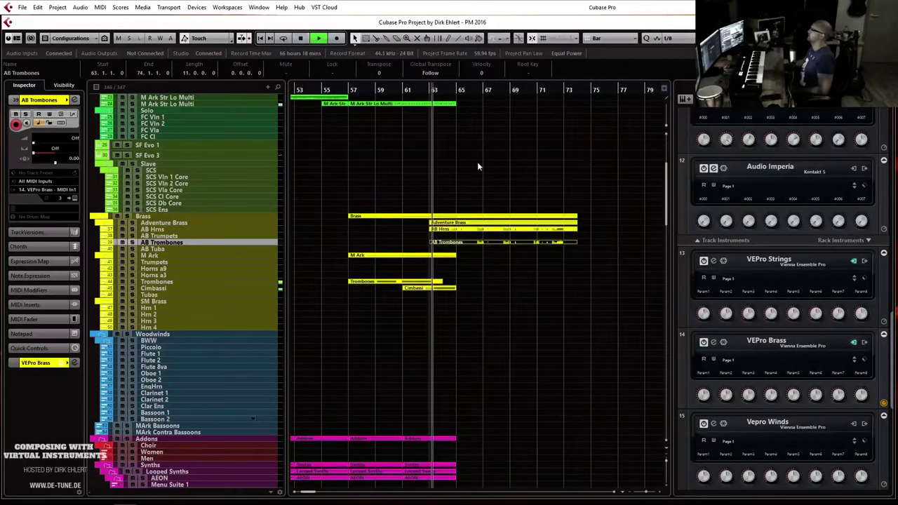
scroll(550, 197, up, 3)
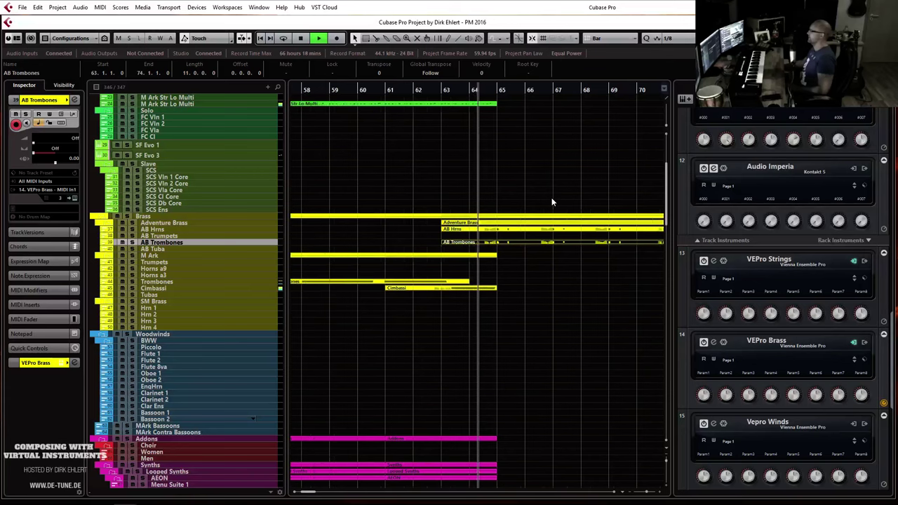
scroll(550, 197, down, 2)
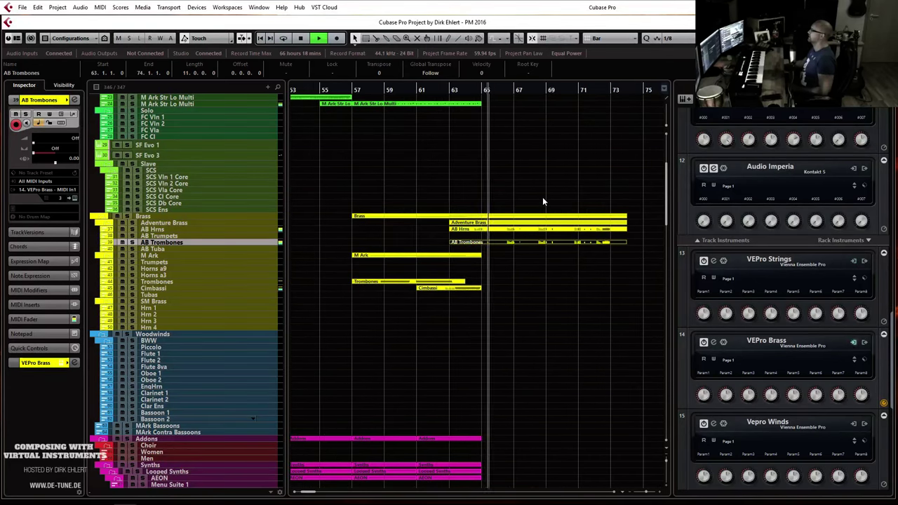
scroll(533, 202, down, 1)
scroll(532, 208, up, 3)
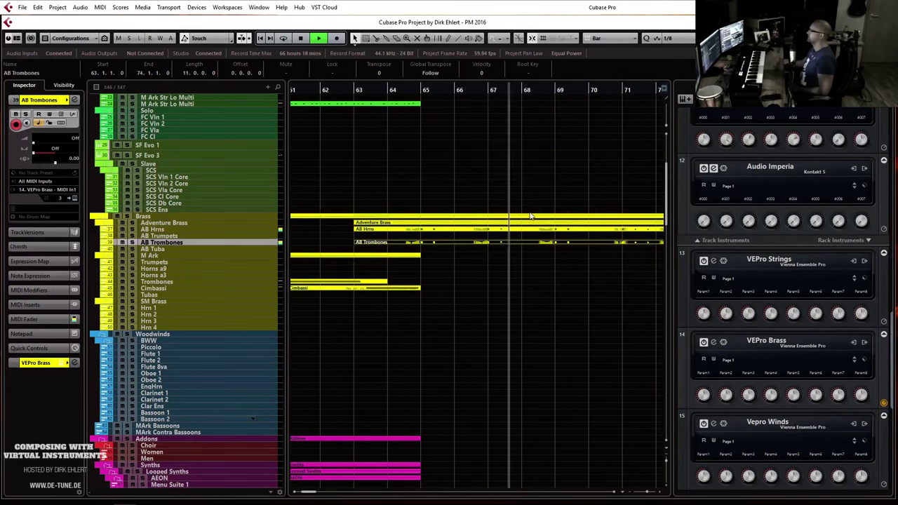
scroll(532, 212, down, 2)
key(space)
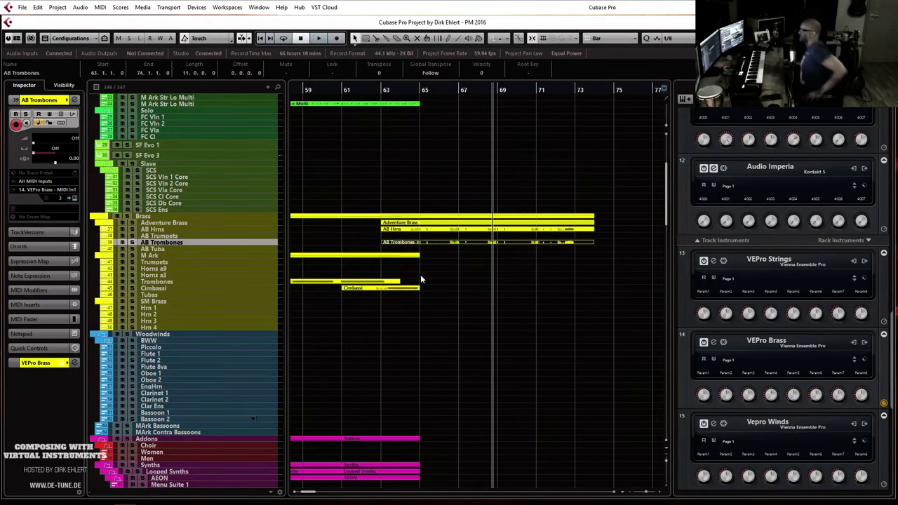
Copy the AB Trombones part at bar 63 to the AB Tuba track.
click(451, 279)
drag(437, 243, 437, 249)
Play the passage from bar 63 with the tuba doubling and look over the string and brass tracks.
key(space)
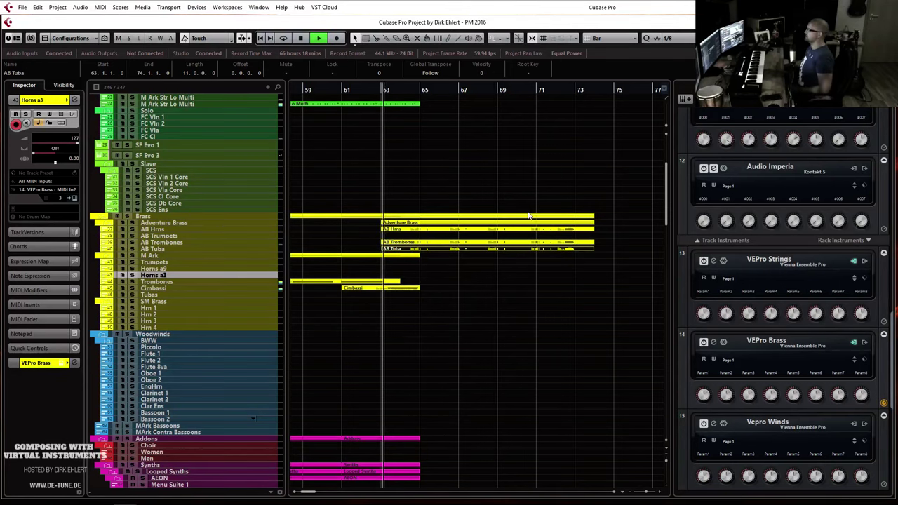
key(h)
key(h)
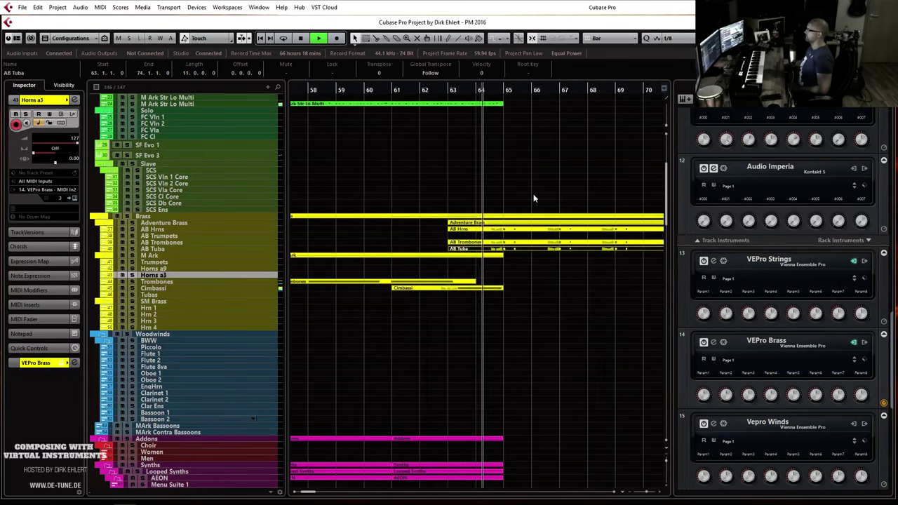
key(g)
key(g)
key(g)
scroll(533, 199, up, 5)
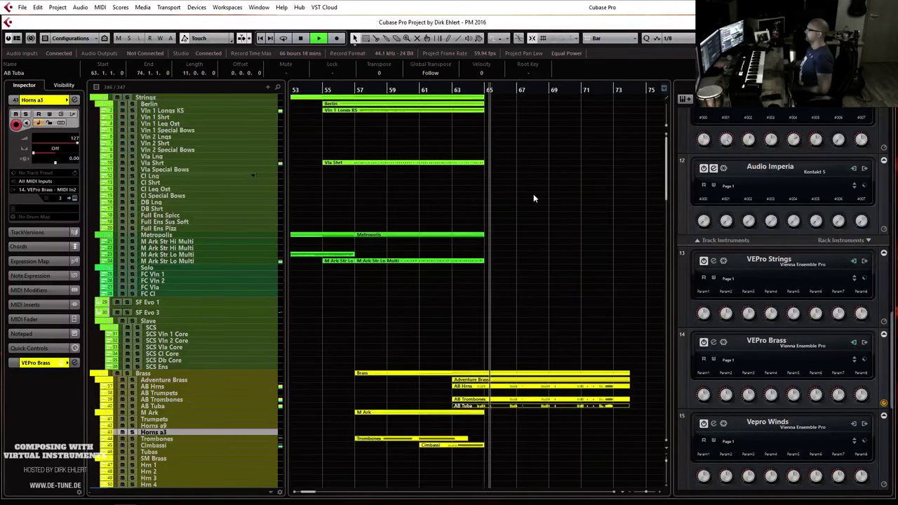
key(g)
key(h)
key(h)
key(h)
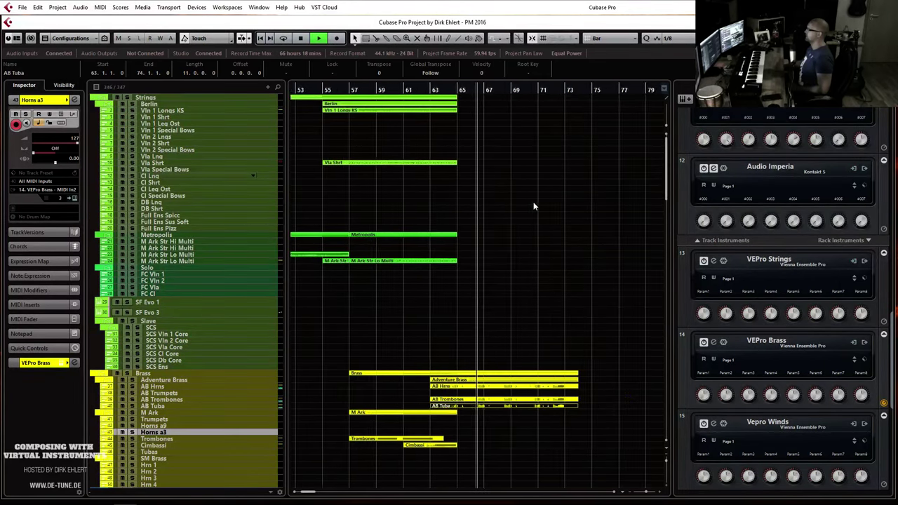
key(g)
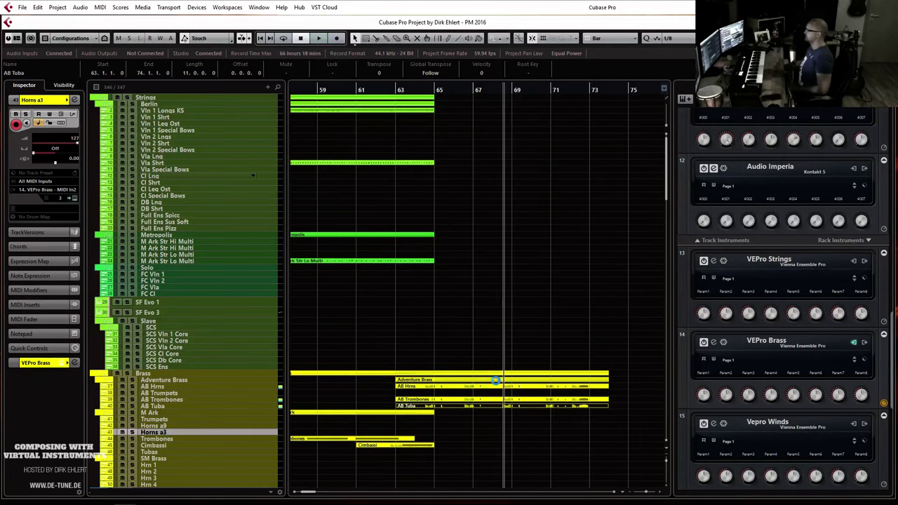
key(space)
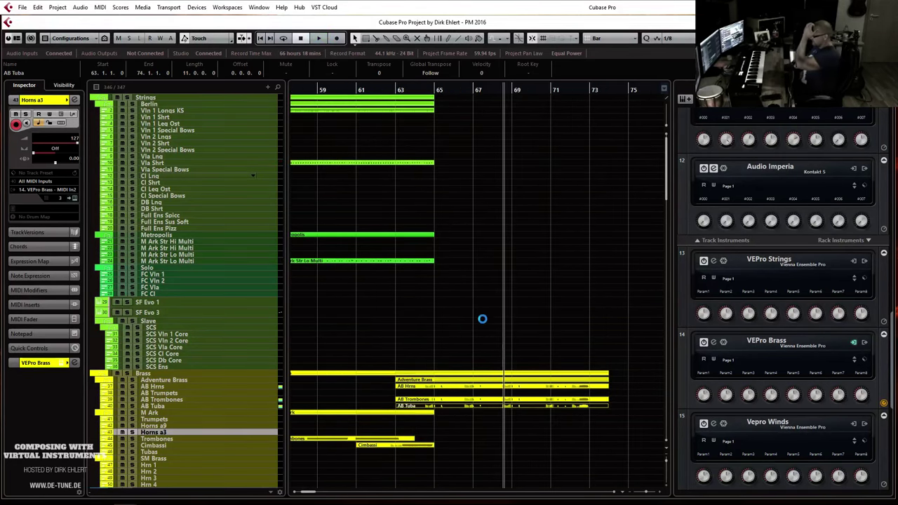
Record a low string part on the second M Ark Str Lo Multi track, starting at bar 65.
click(181, 254)
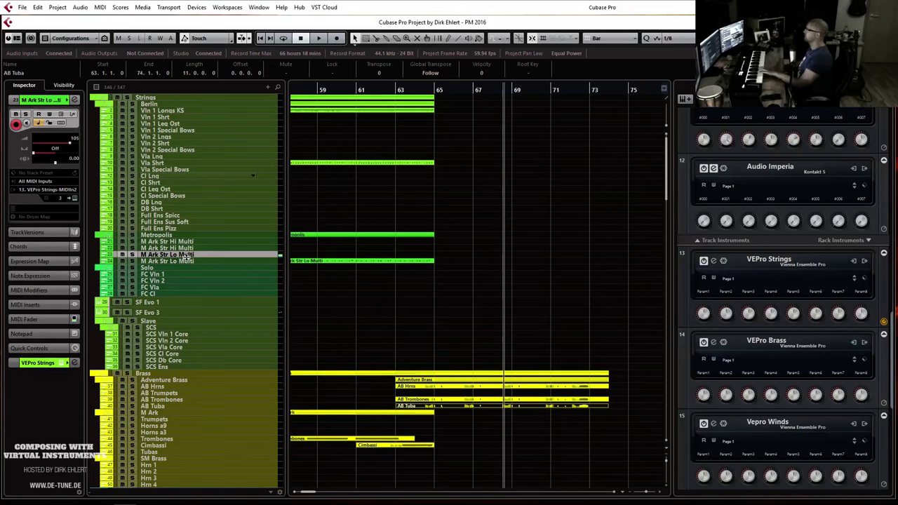
click(161, 262)
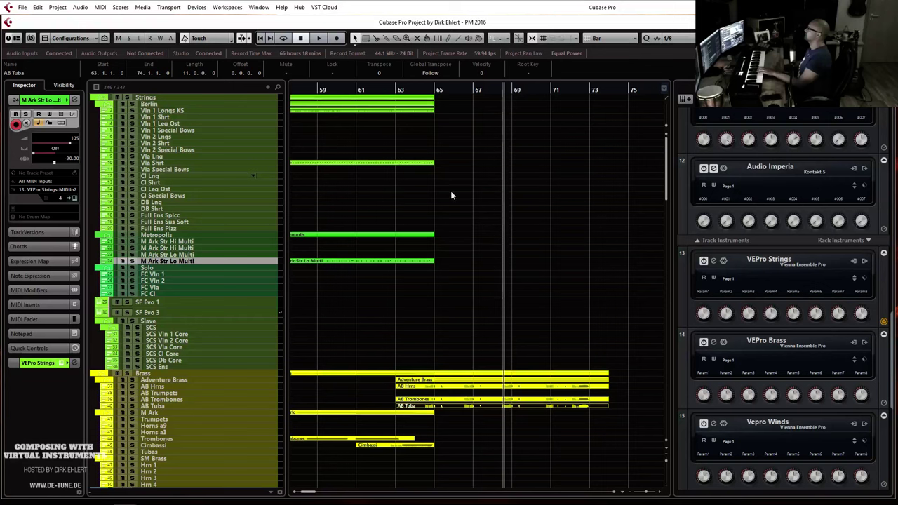
click(434, 91)
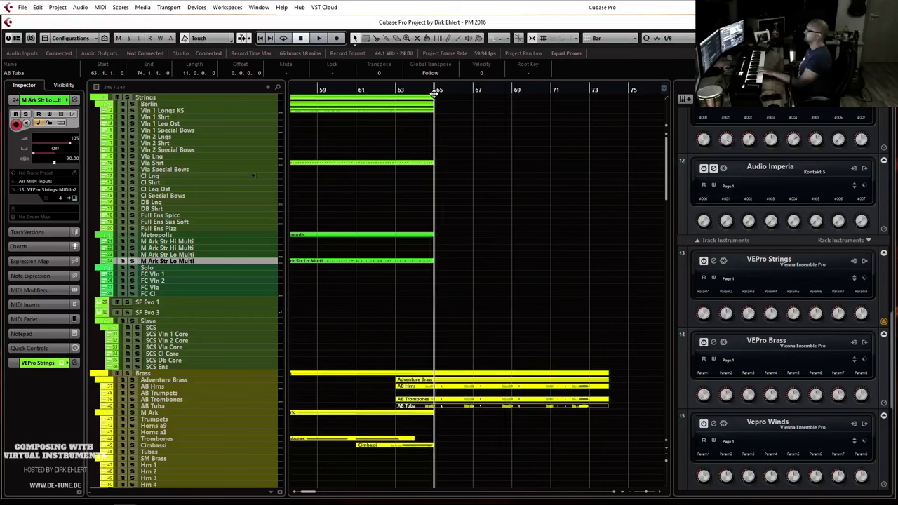
key(KP_Multiply)
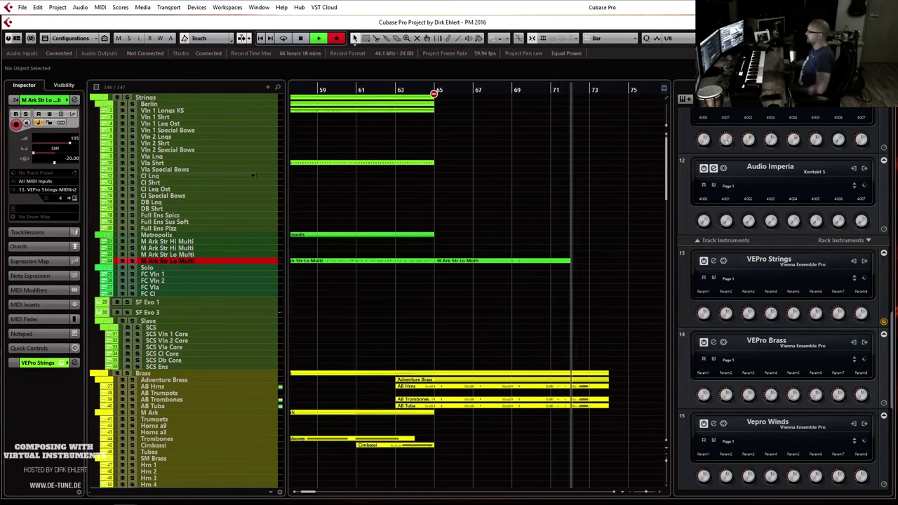
key(space)
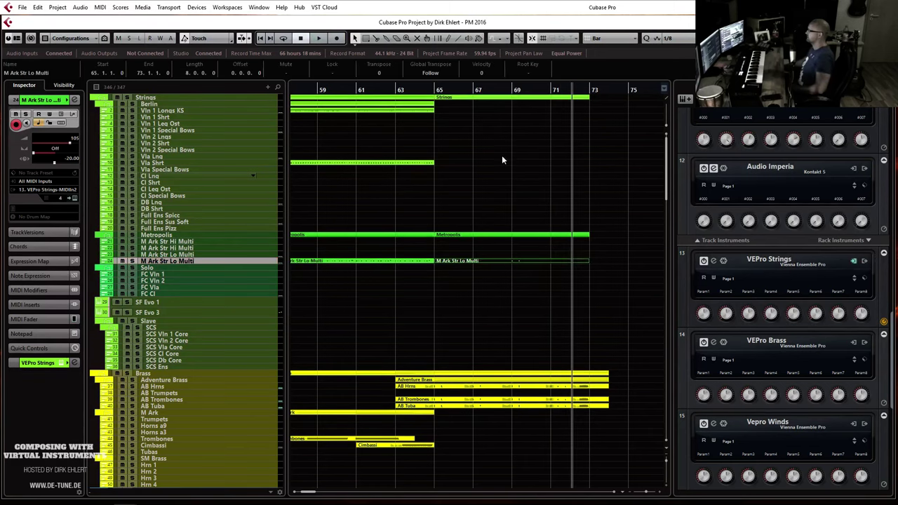
Examine the pitches and timing of the AB Hrns notes in bar 71 in the Key Editor.
double_click(566, 391)
drag(634, 156, 634, 158)
drag(651, 157, 699, 183)
click(711, 182)
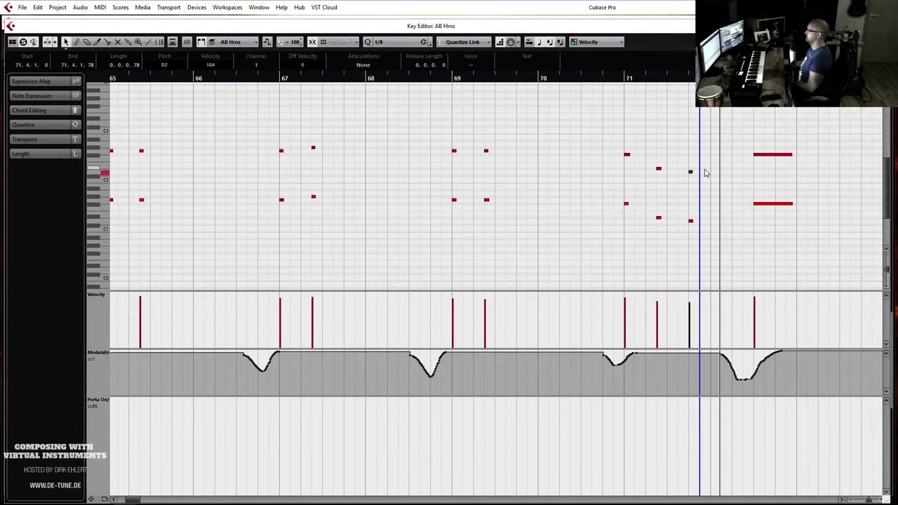
key(Return)
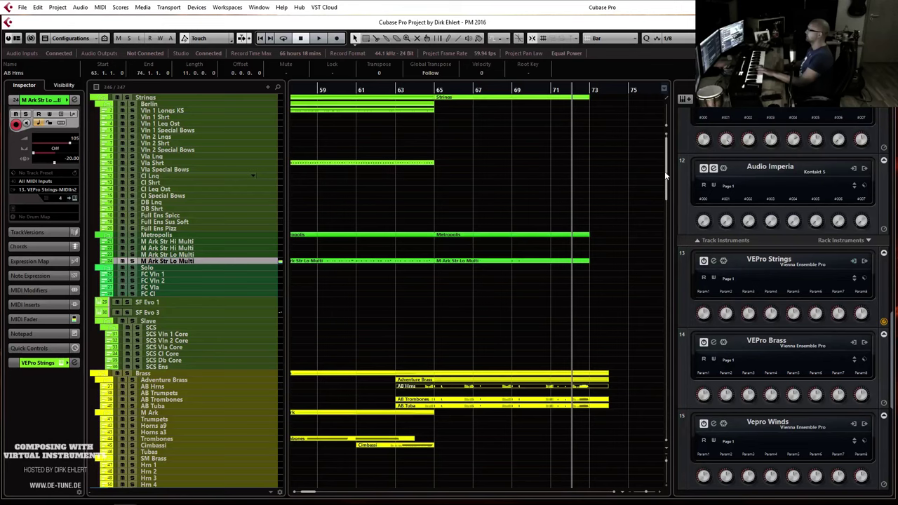
Step-enter two descending notes in bar 71 of the new M Ark Str Lo Multi part and play the passage back.
double_click(579, 260)
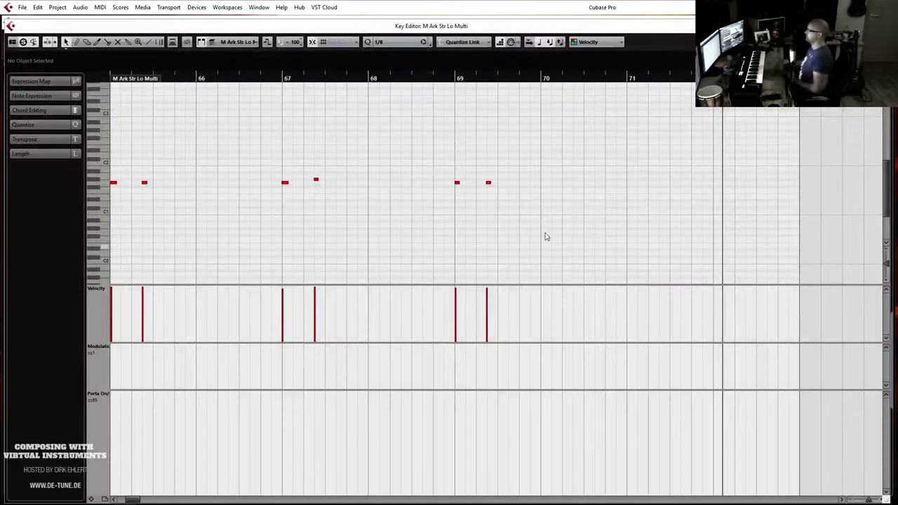
click(629, 171)
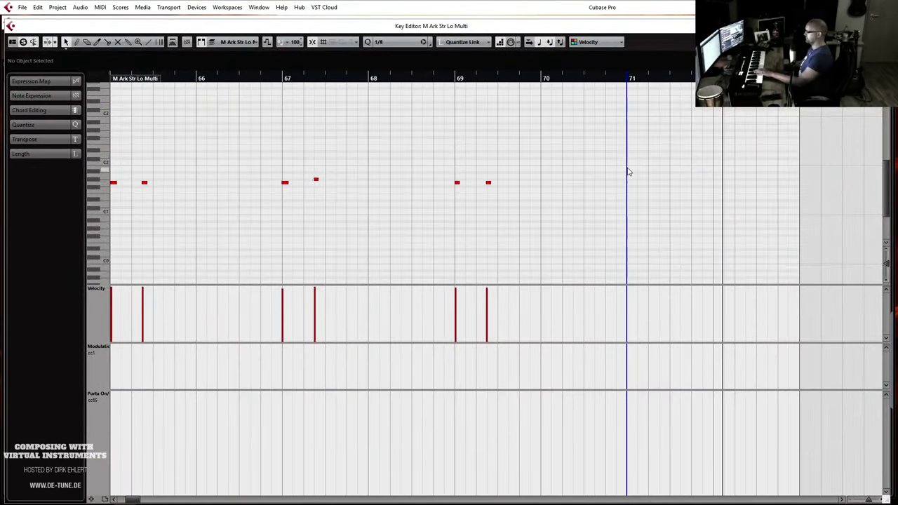
click(659, 181)
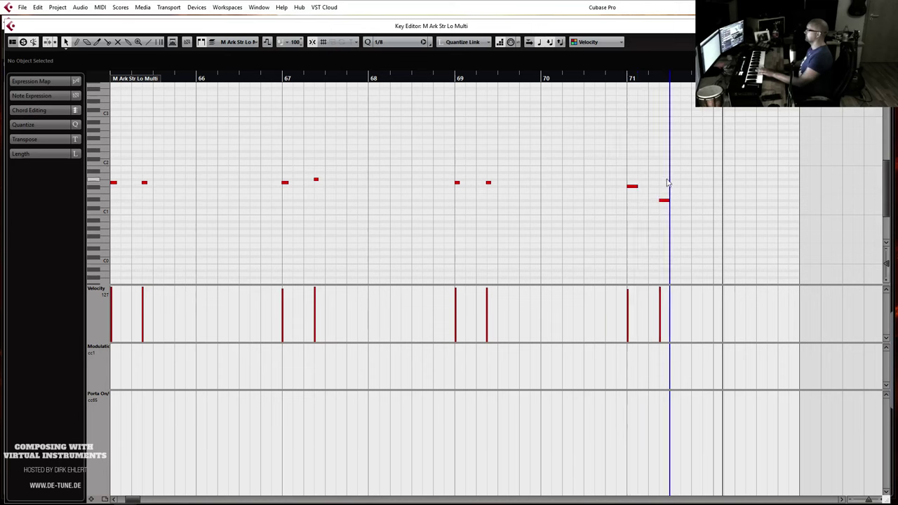
click(692, 187)
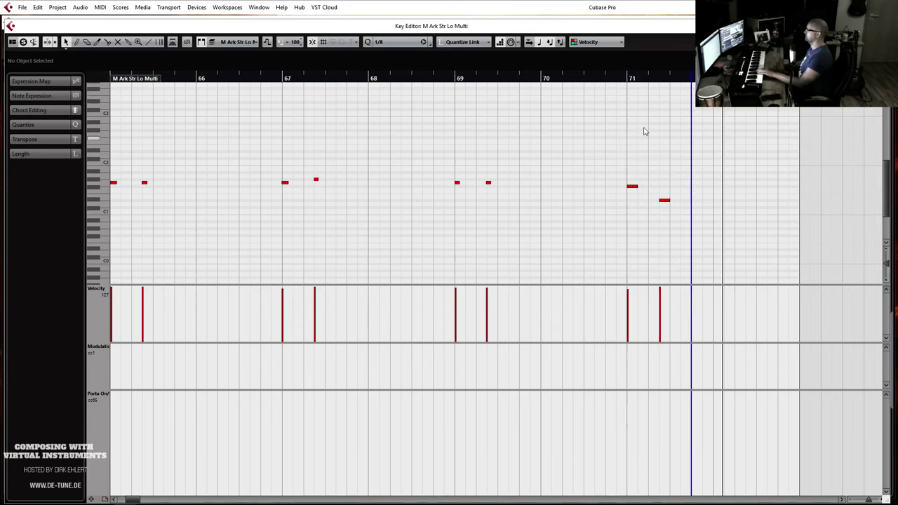
click(627, 78)
key(space)
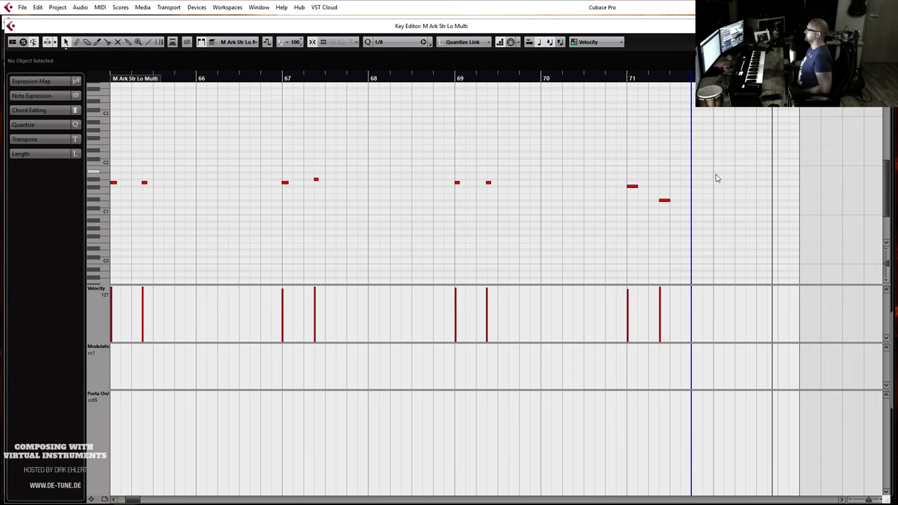
Add an eighth-note F#1 at bar 72 beat 3 and a D1 at bar 71 beat 4 to the M Ark Str Lo Multi part.
alt+click(761, 186)
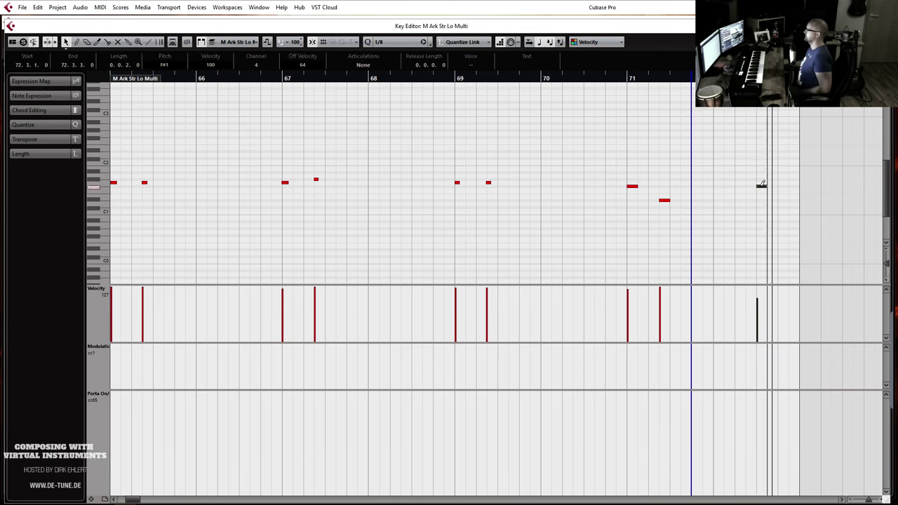
alt+click(699, 203)
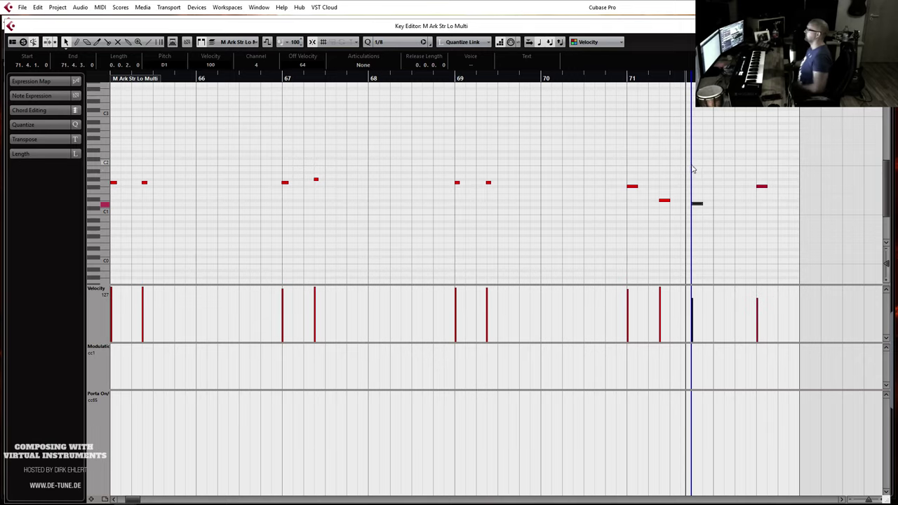
key(Return)
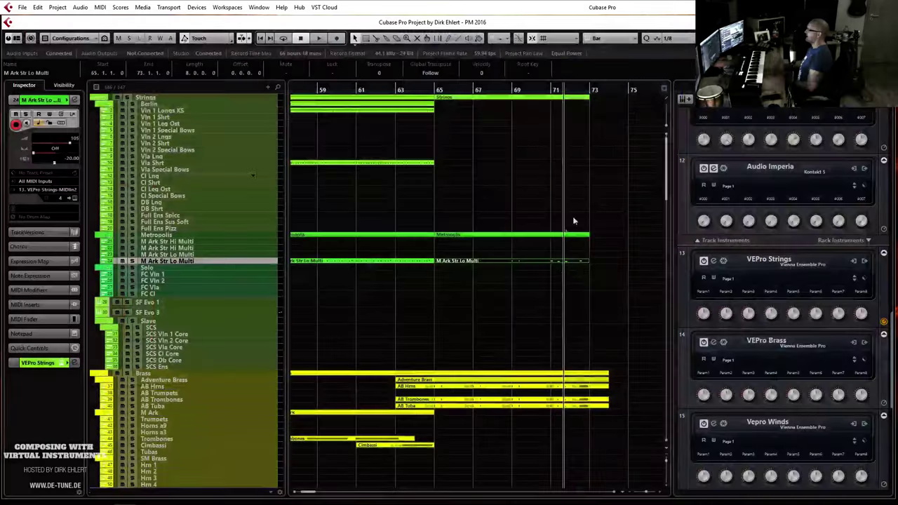
Examine the notes in bars 71 and 72 of the AB Hrns and AB Tuba parts in the Key Editor.
double_click(573, 388)
key(g)
key(g)
key(g)
key(g)
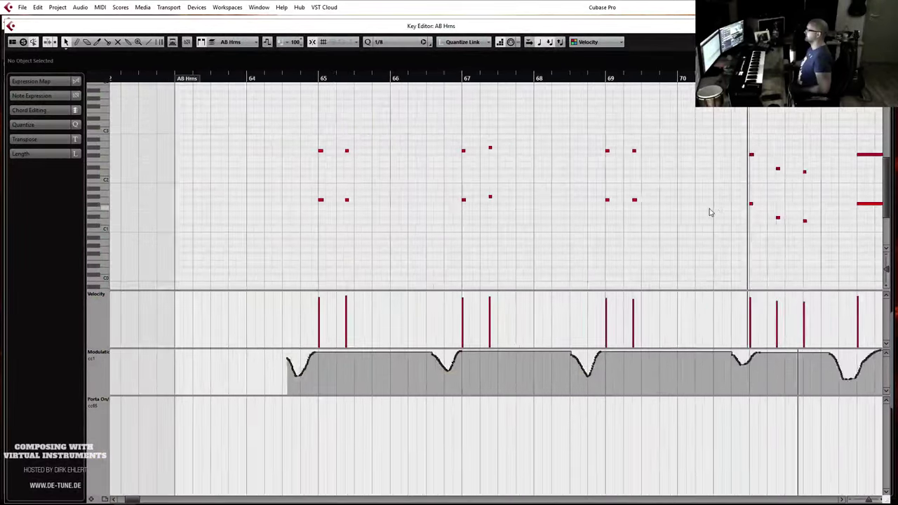
click(673, 221)
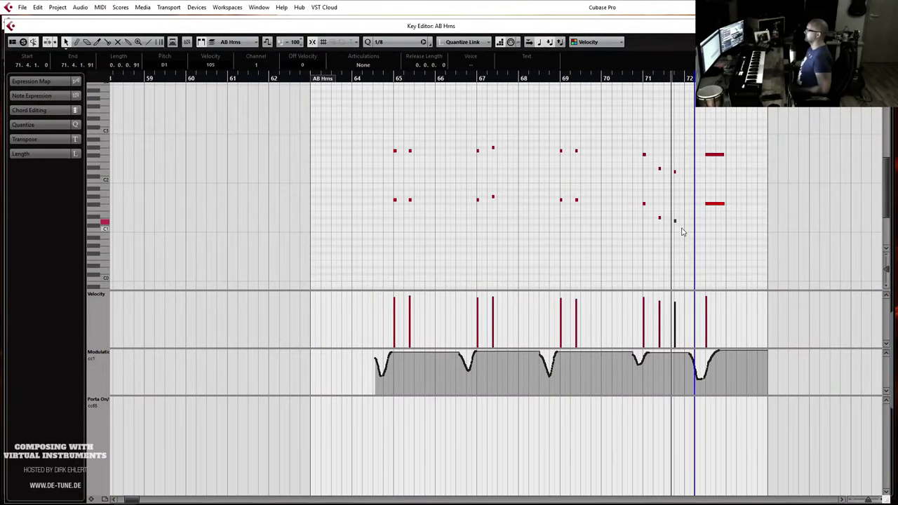
key(Escape)
scroll(657, 247, down, 3)
click(551, 328)
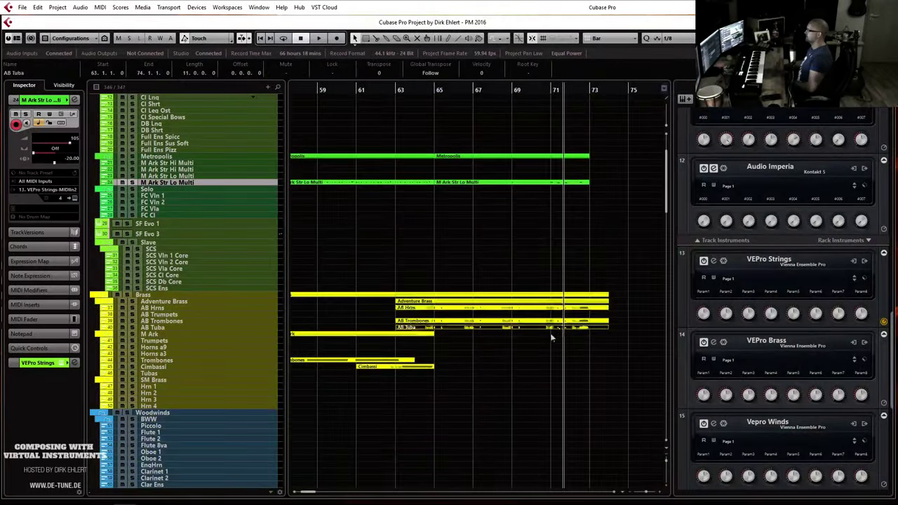
key(Return)
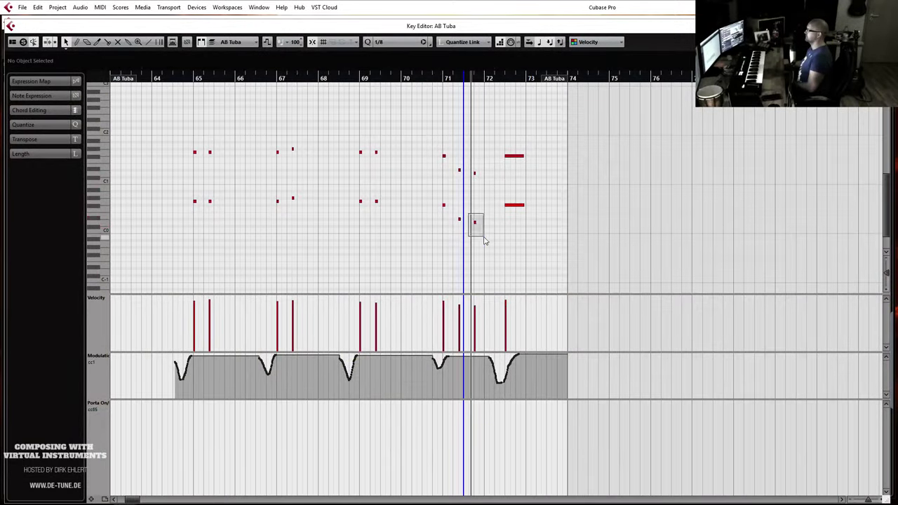
key(Escape)
Add an eighth-note C0 at bar 64 beat 4 in the AB Trombones part, just before its first notes.
click(570, 321)
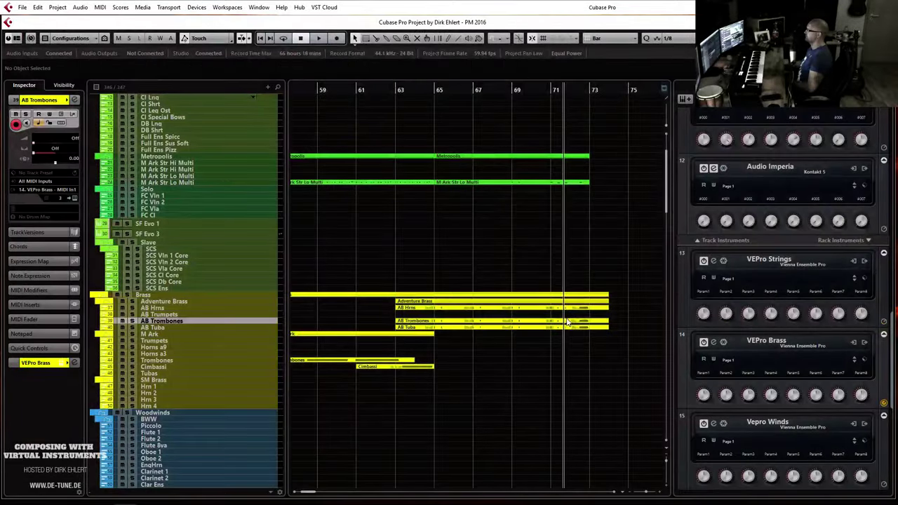
key(Return)
click(474, 266)
drag(561, 166, 176, 282)
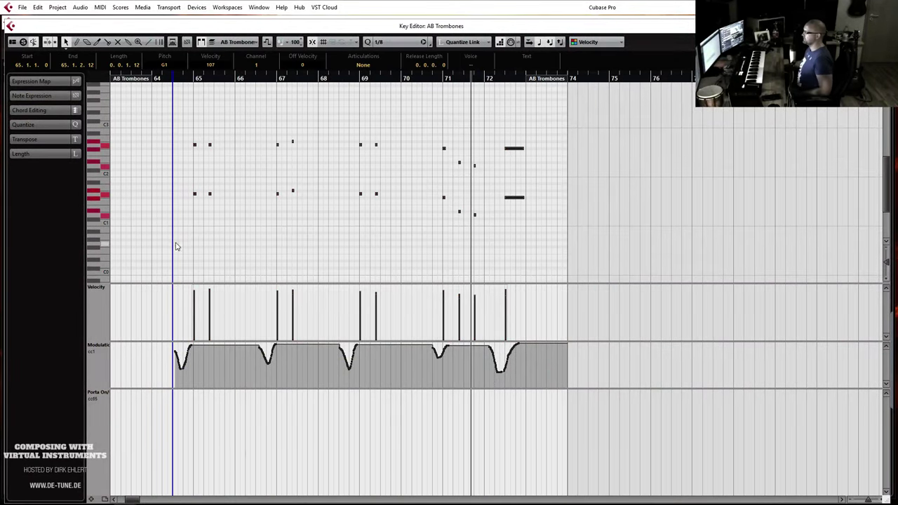
alt+click(185, 272)
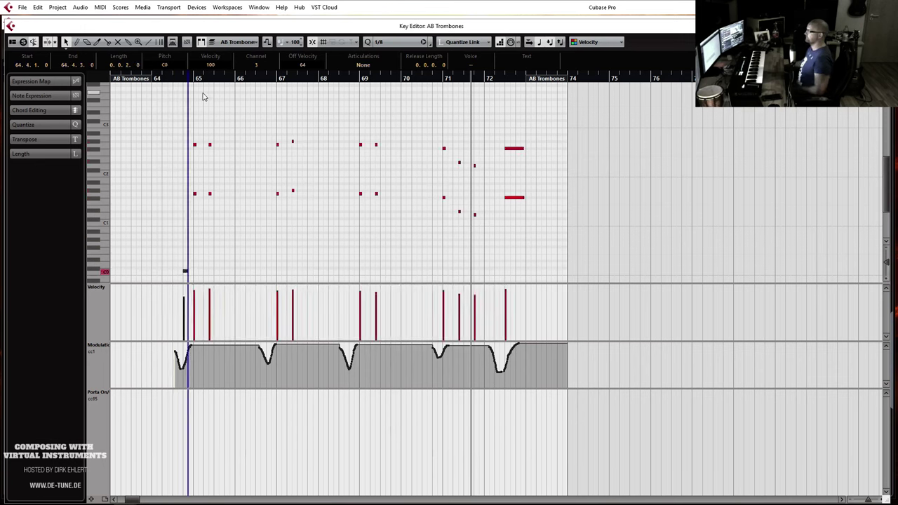
Play the passage from bar 64 onward to hear the brass together with the low strings.
click(181, 78)
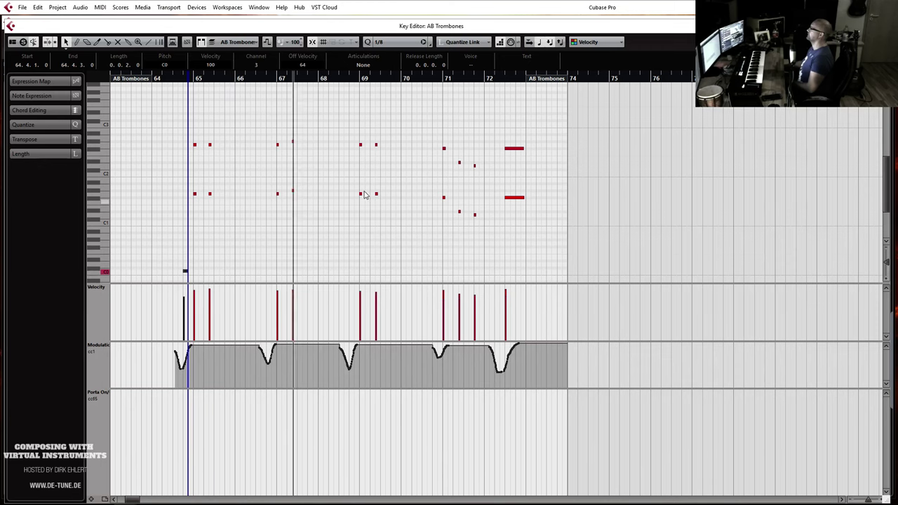
key(Escape)
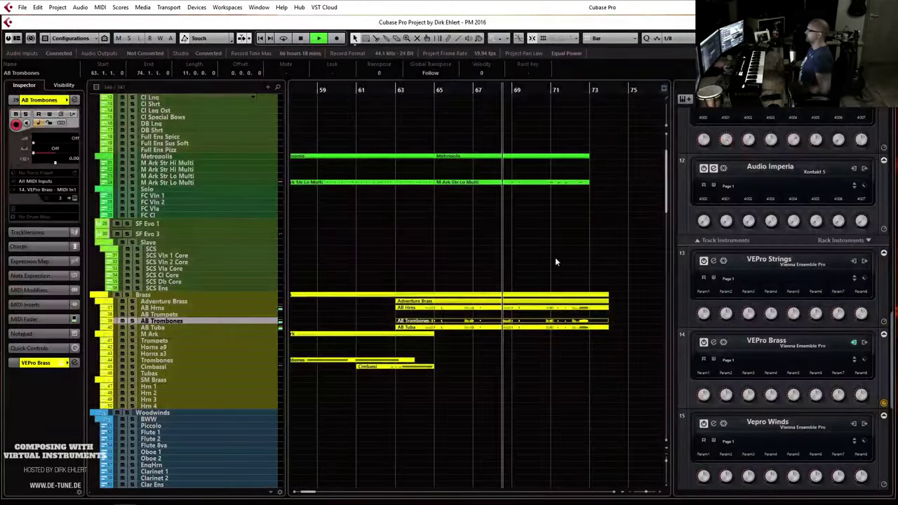
key(g)
key(h)
key(h)
key(h)
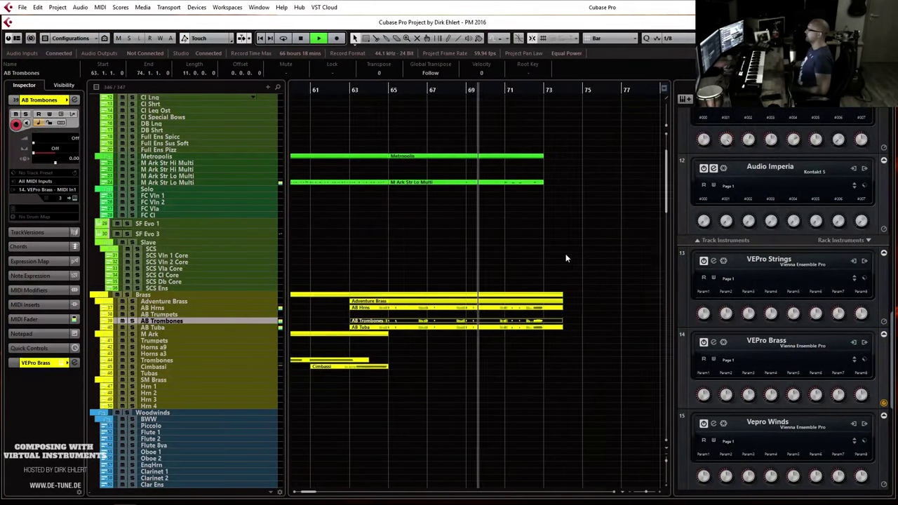
key(g)
key(g)
key(g)
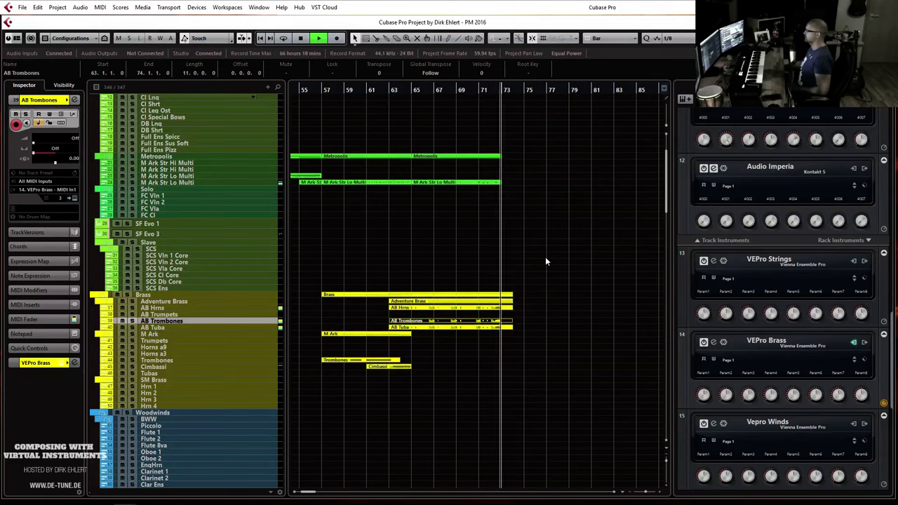
Trim the end of the Brass folder part so that all brass parts stop at bar 73.
drag(510, 296, 501, 298)
key(g)
key(g)
Audition the Menu Suite 5, Upper Menu 1 and 2, Lower Menu 1 and LPS Mutonal Menu 2A In C synth tracks.
scroll(575, 301, down, 3)
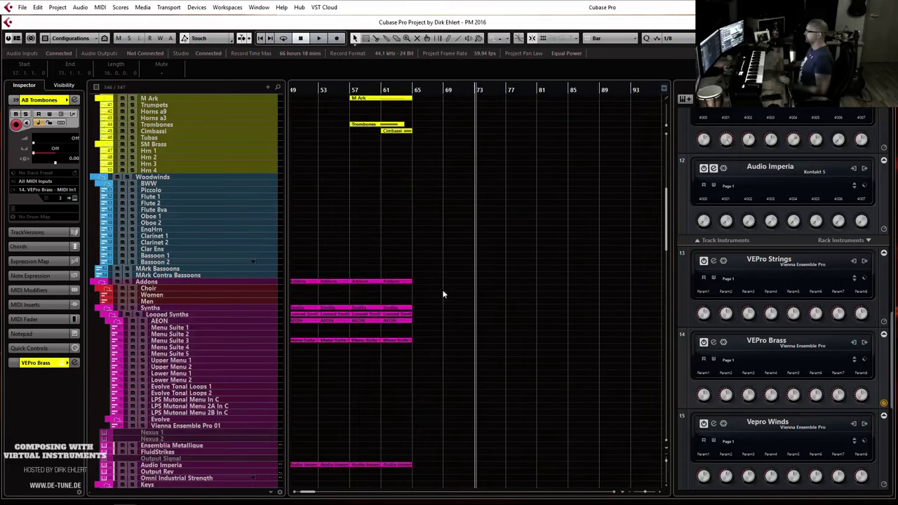
click(188, 354)
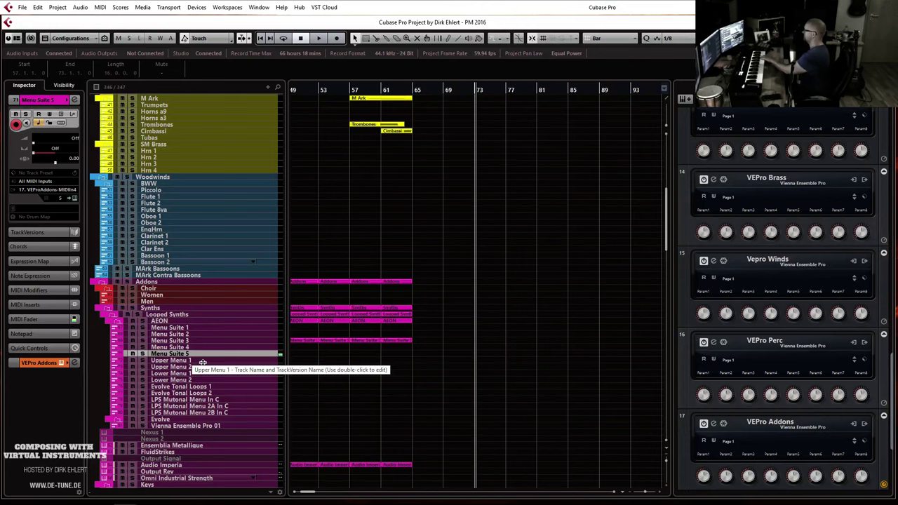
click(188, 361)
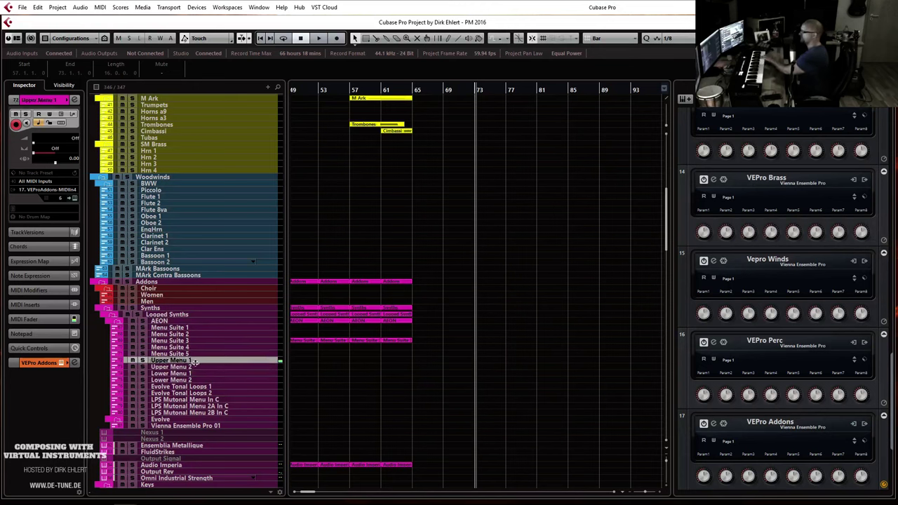
click(188, 366)
click(188, 374)
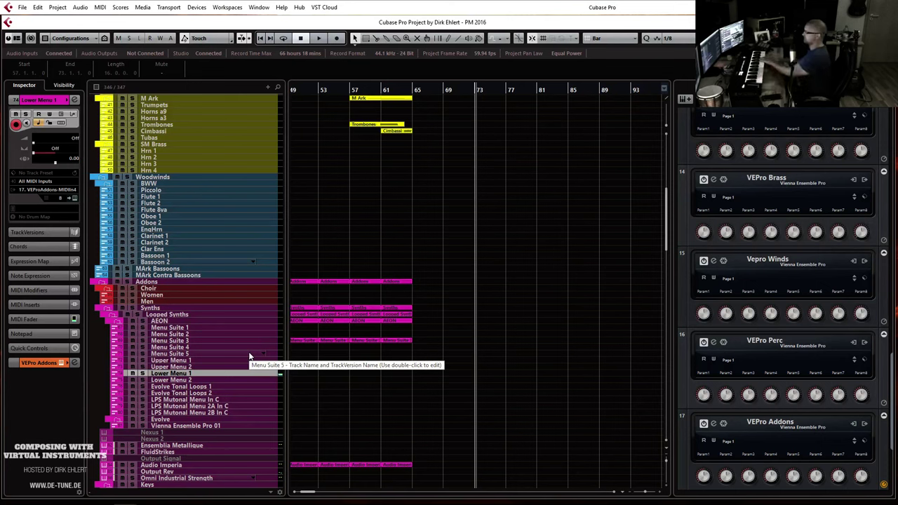
click(188, 407)
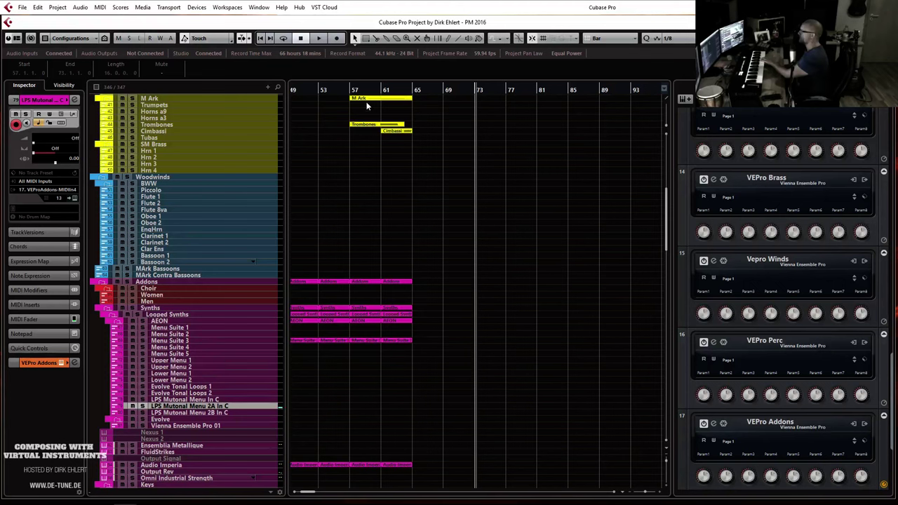
Play the arrangement from about bar 55 to hear the existing synth loops in context.
click(336, 90)
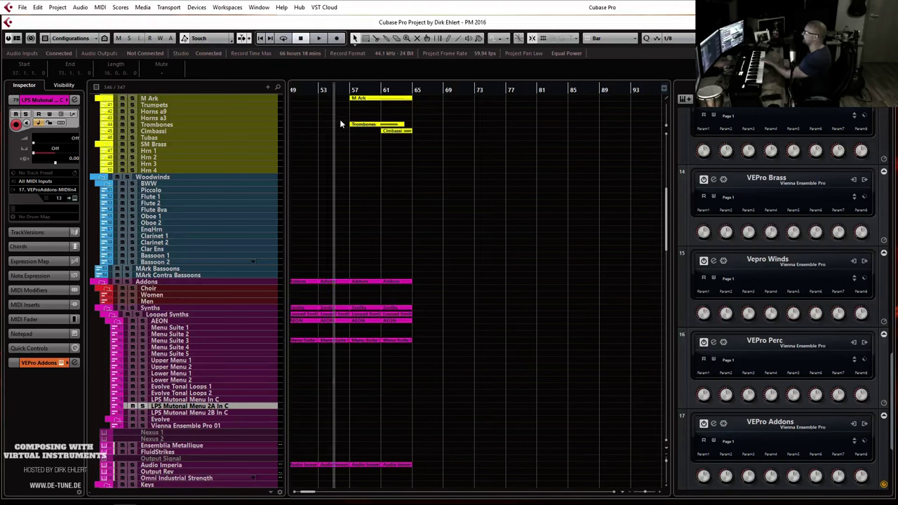
key(space)
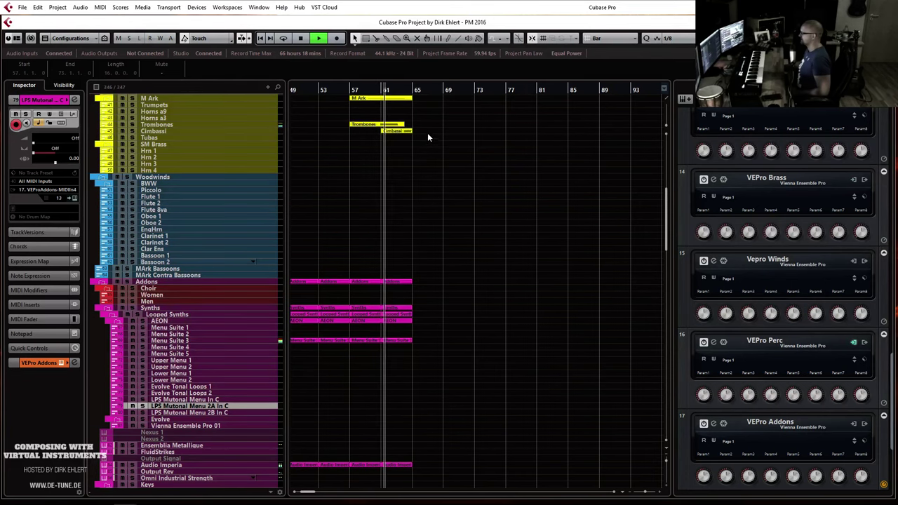
key(g)
key(g)
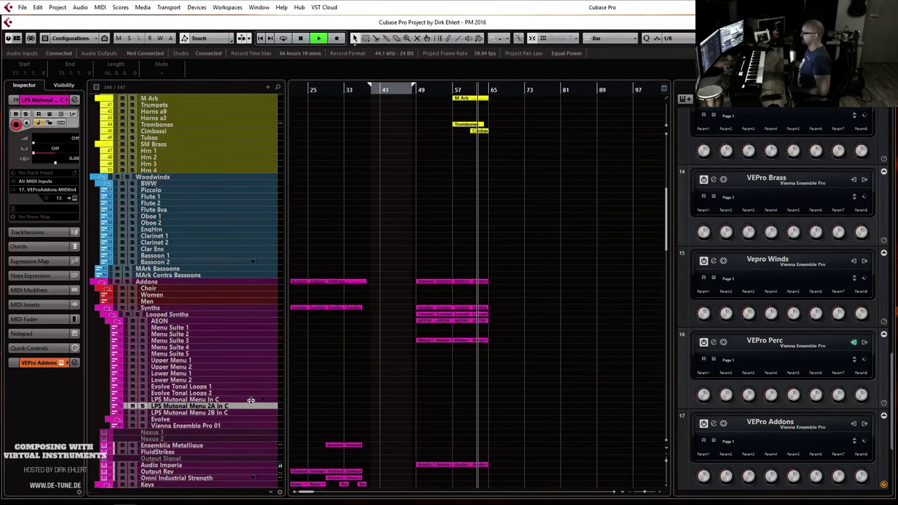
Duplicate the last Audio Imperia loop so the copy starts at bar 65, and play it back.
scroll(420, 320, down, 3)
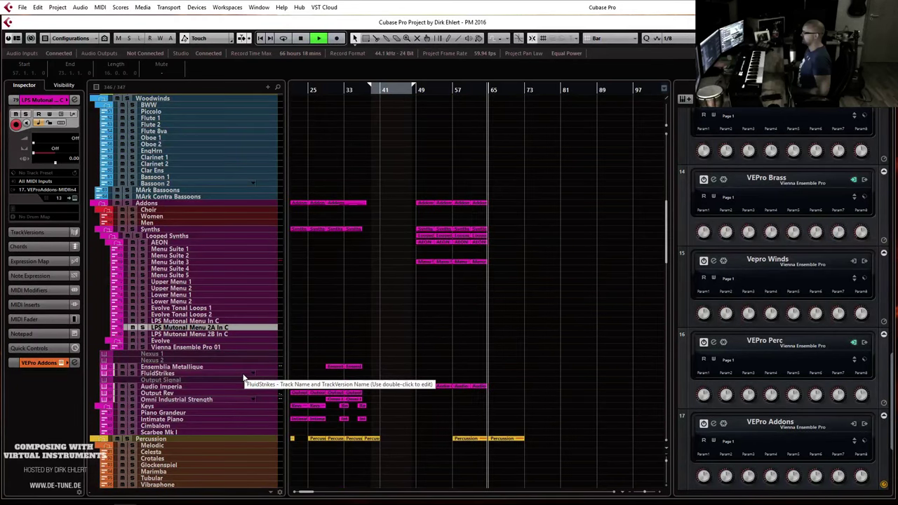
click(481, 387)
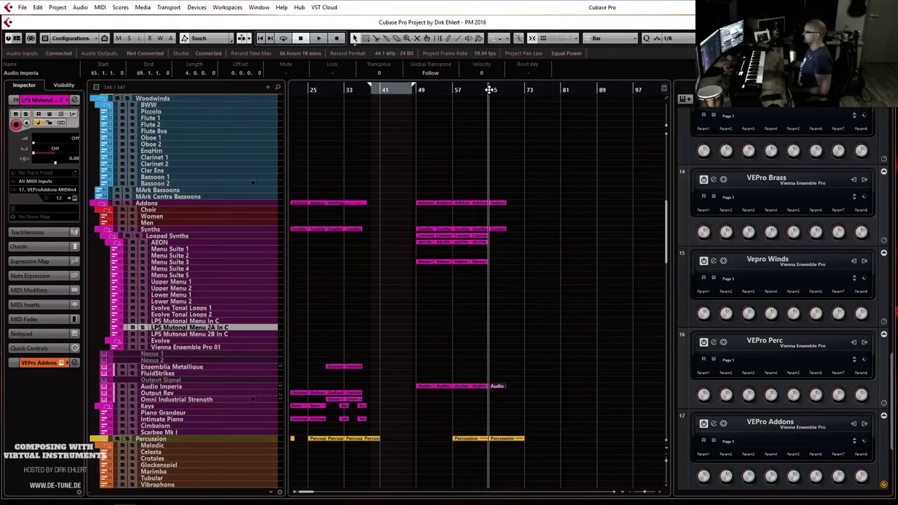
key(h)
key(h)
key(space)
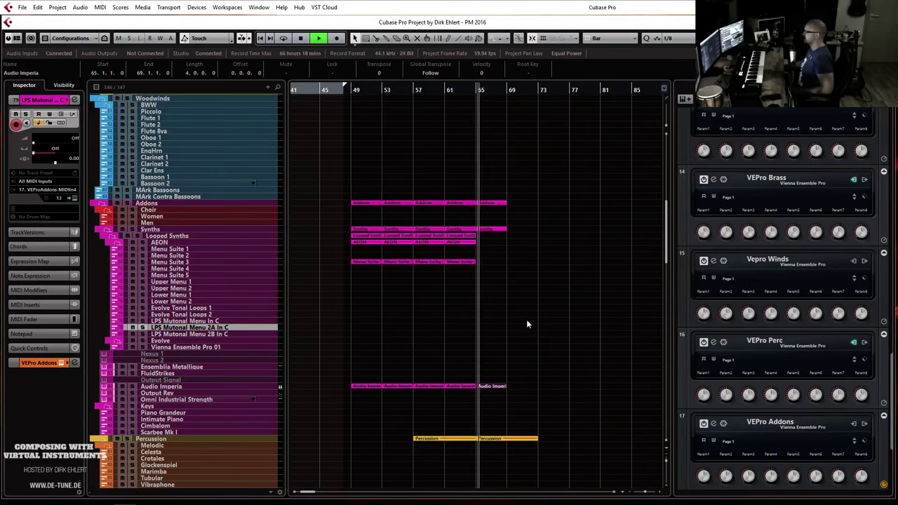
Set the velocity of the sustained note in the Audio Imperia part at bar 65 to 127.
double_click(497, 386)
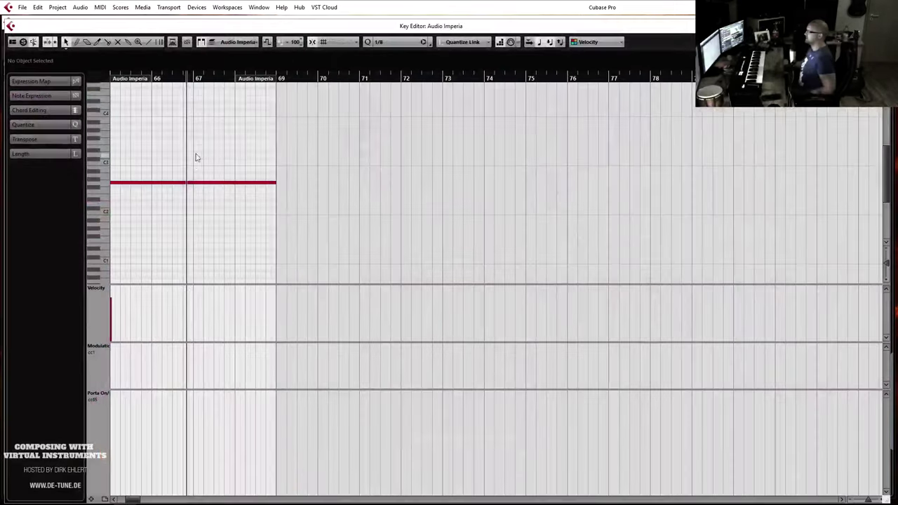
drag(132, 291, 111, 230)
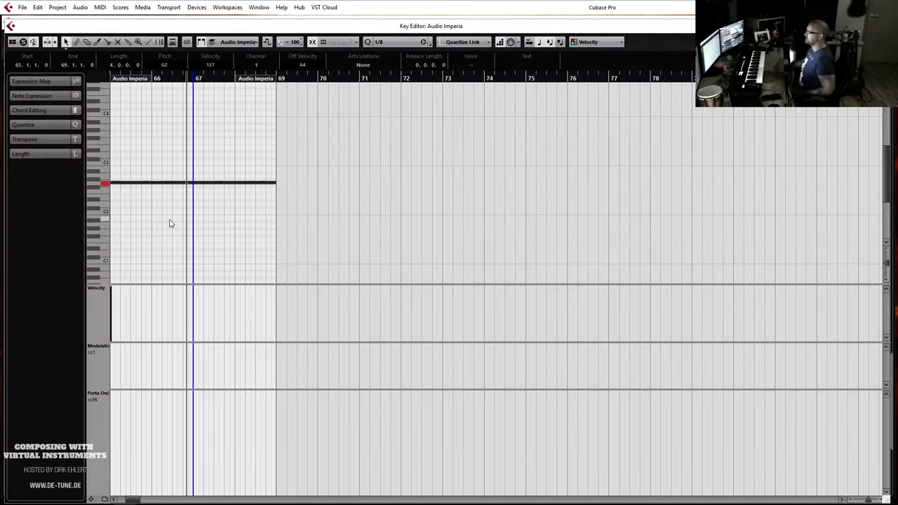
key(shift+Up)
key(Escape)
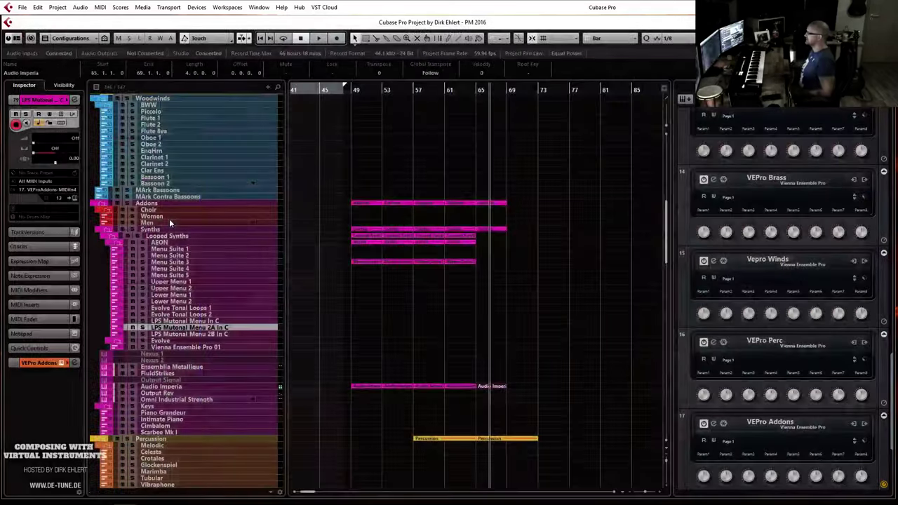
Duplicate the bar 65 Audio Imperia part to bar 69 while playing the passage from bar 65 through bar 73.
click(477, 89)
key(space)
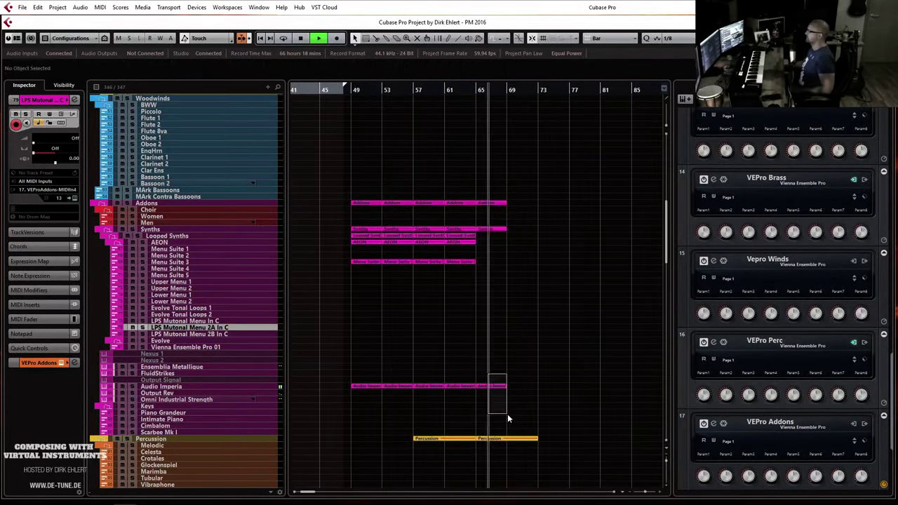
key(ctrl+d)
key(h)
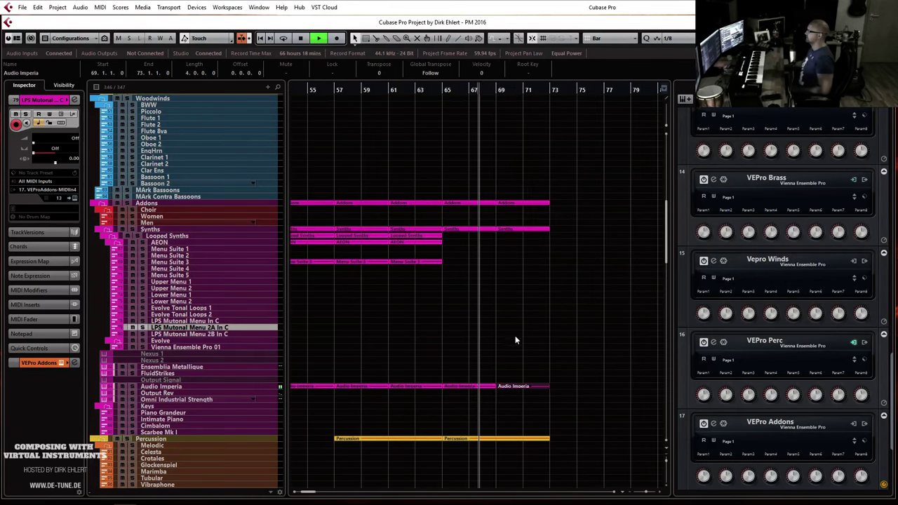
key(g)
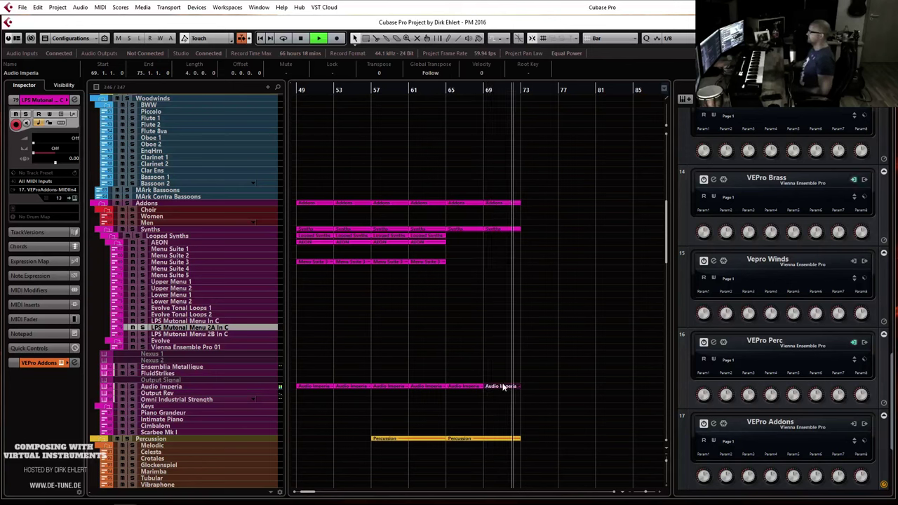
key(space)
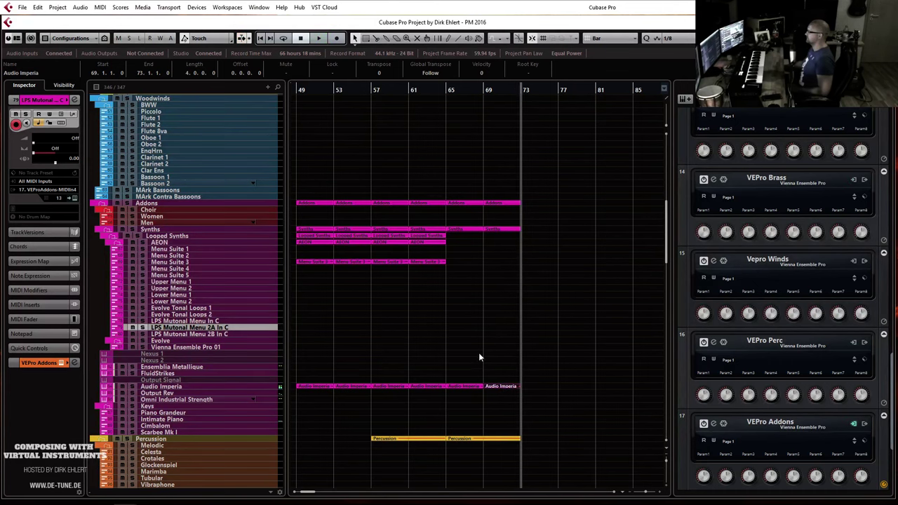
Create a Vla Shrt part from bar 65 to bar 73 with a short repeating viola ostinato filling bars 65 to 68.
click(449, 93)
scroll(491, 205, up, 5)
scroll(491, 205, up, 3)
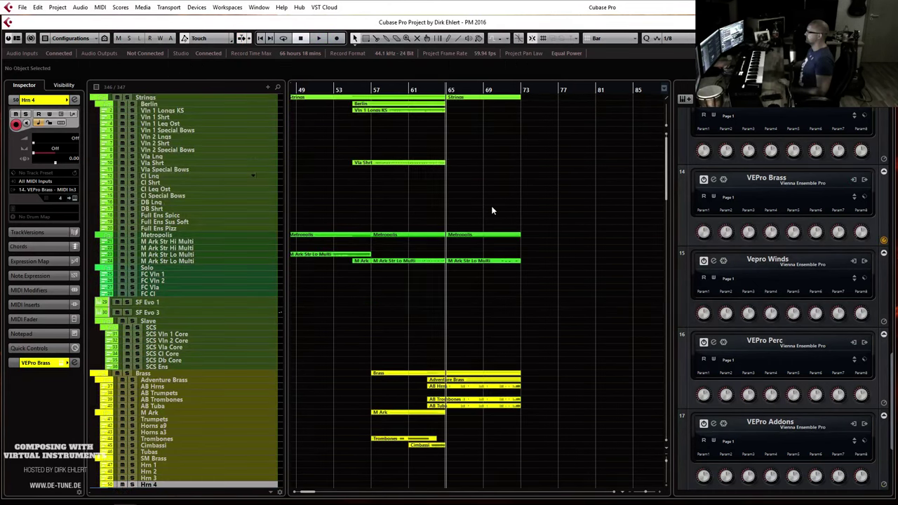
click(166, 156)
click(190, 164)
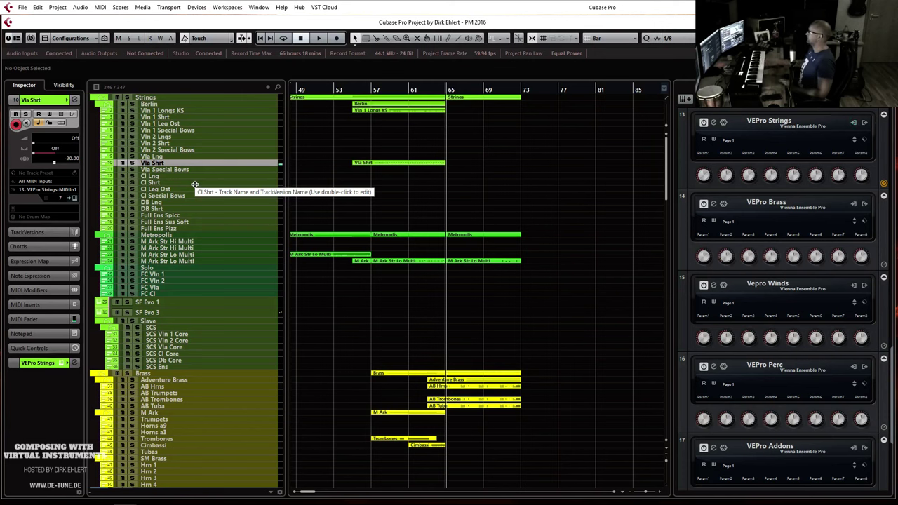
drag(451, 162, 521, 162)
double_click(507, 169)
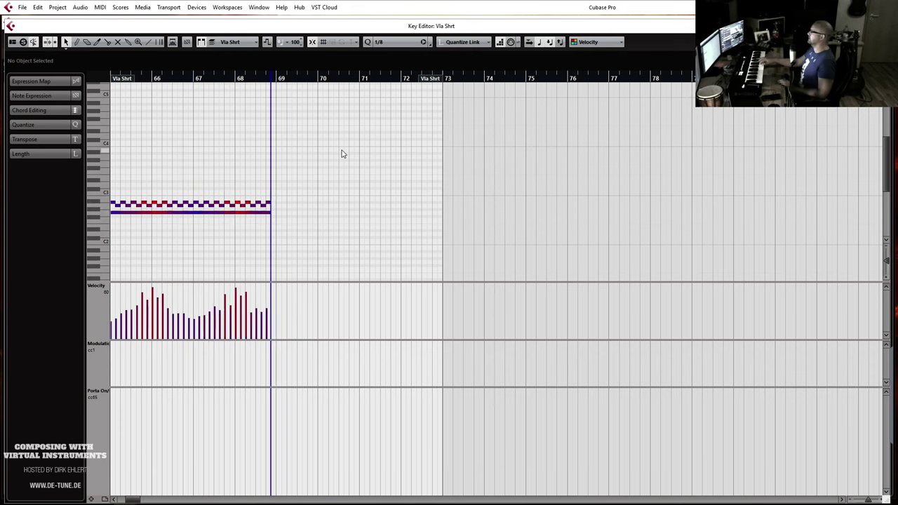
key(g)
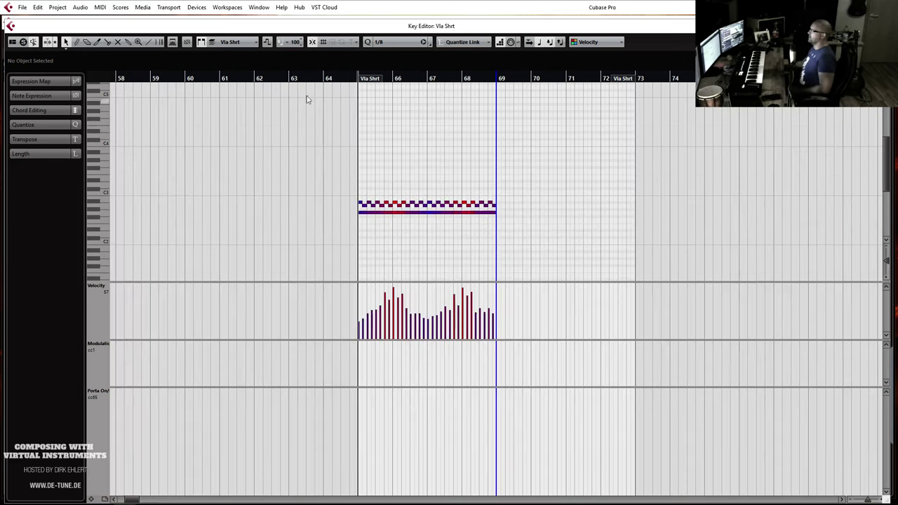
double_click(353, 79)
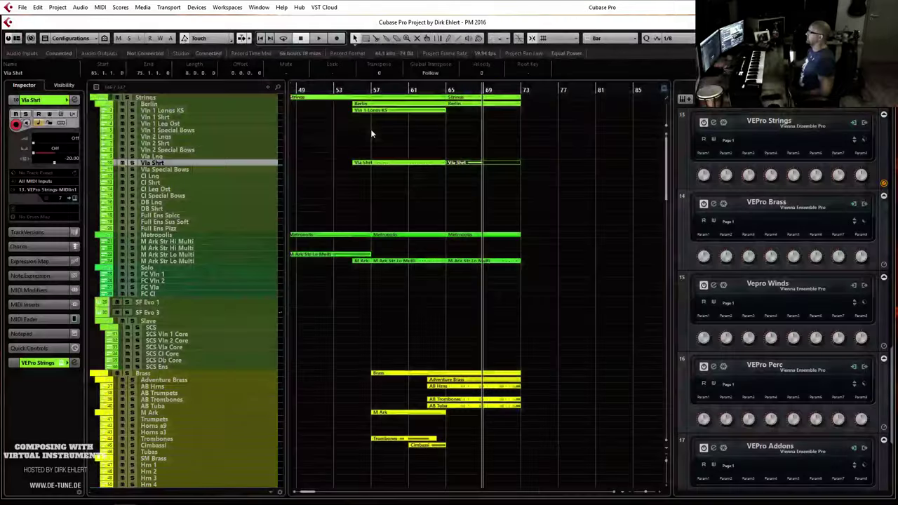
Play the passage from about bar 63 to hear the new viola ostinato against the brass.
click(429, 89)
key(space)
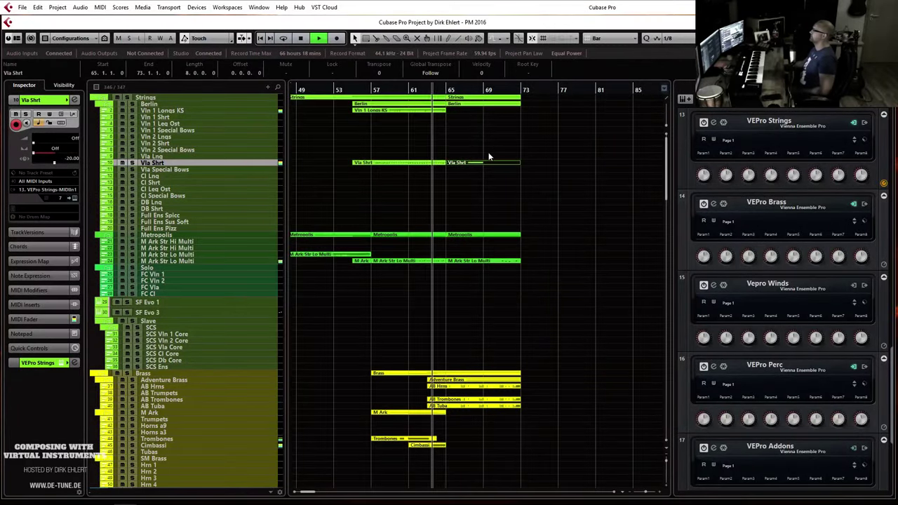
key(h)
key(h)
key(h)
key(h)
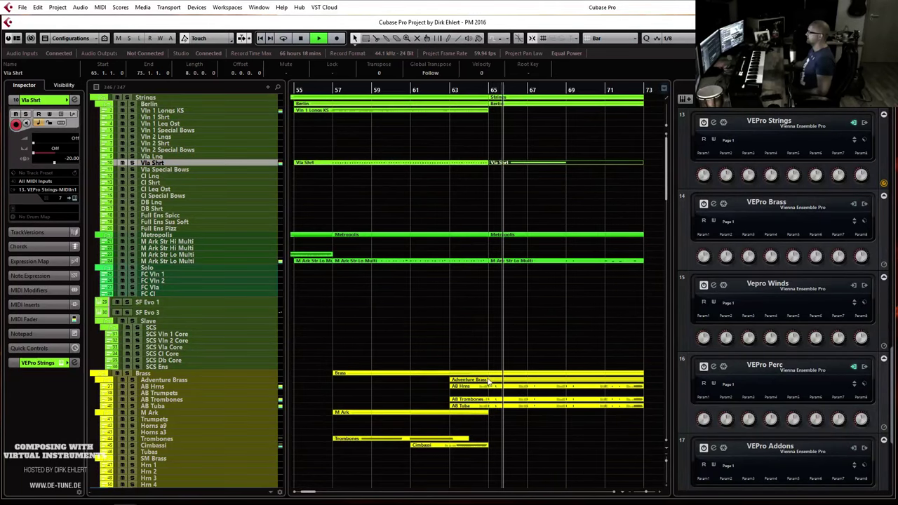
key(g)
Examine the AB Hrns notes between bars 65 and 73, including the register below the main line.
double_click(463, 388)
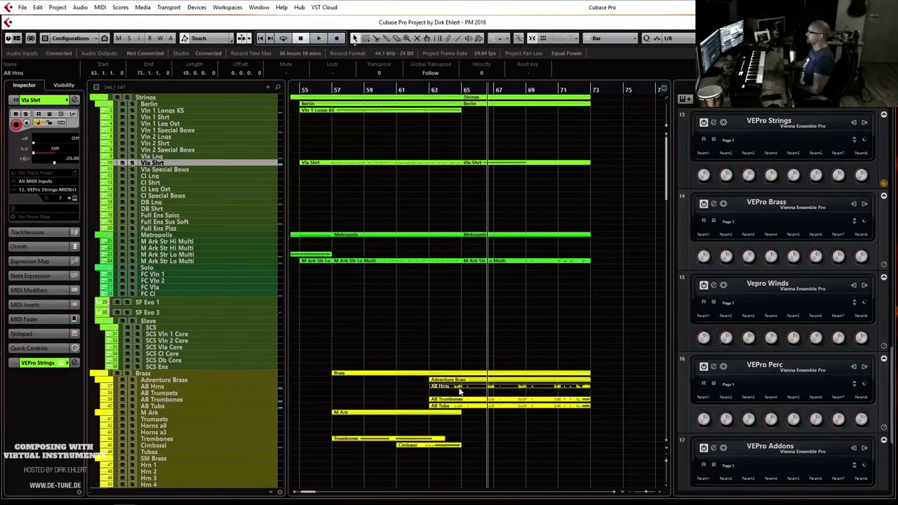
click(180, 200)
click(400, 218)
click(415, 221)
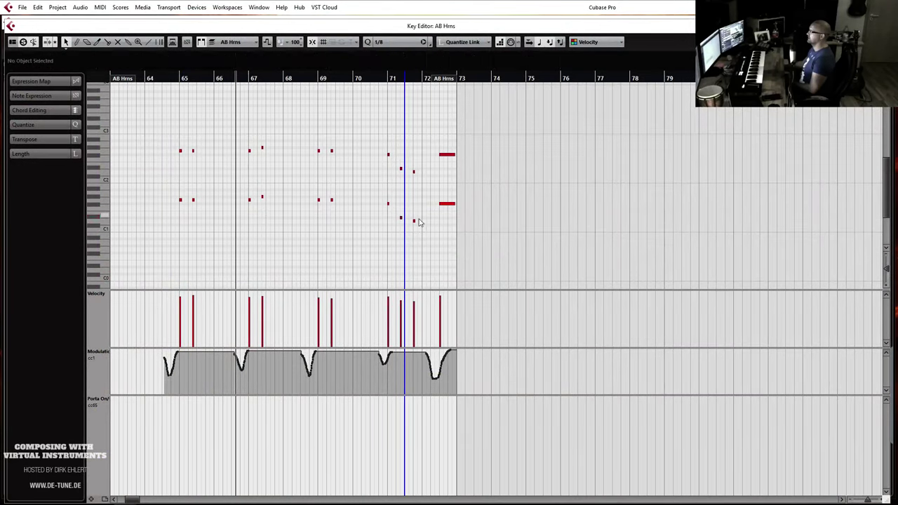
scroll(434, 247, down, 2)
key(Return)
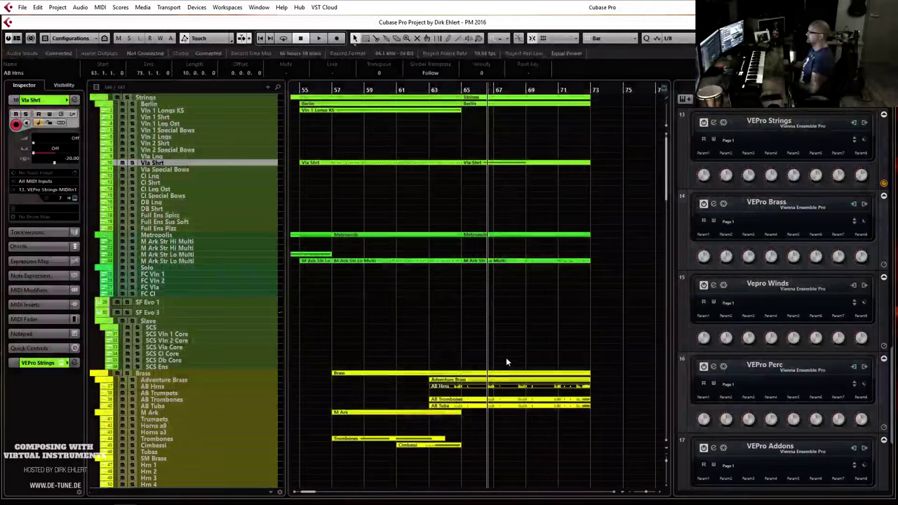
Examine the AB Trombones notes between bars 65 and 73, checking the lower line near bar 71 and the register below.
double_click(489, 403)
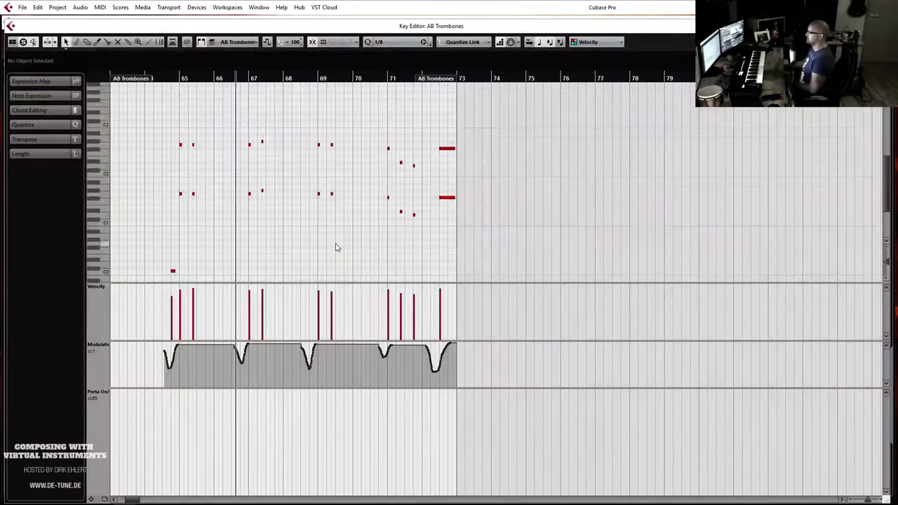
scroll(336, 247, down, 2)
click(414, 175)
scroll(425, 188, down, 2)
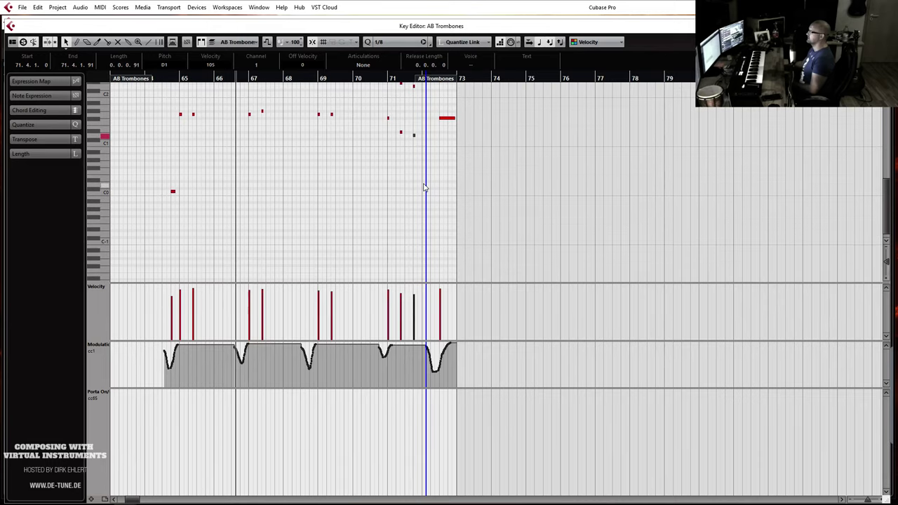
key(Return)
Examine the AB Tuba notes between bars 65 and 73, checking the lowest note near the end of bar 71.
click(471, 406)
key(Return)
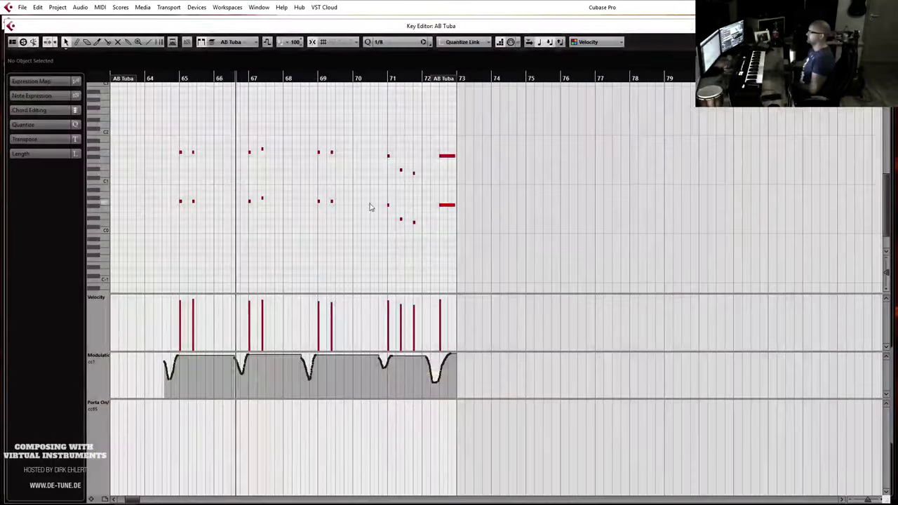
click(414, 221)
scroll(414, 235, down, 1)
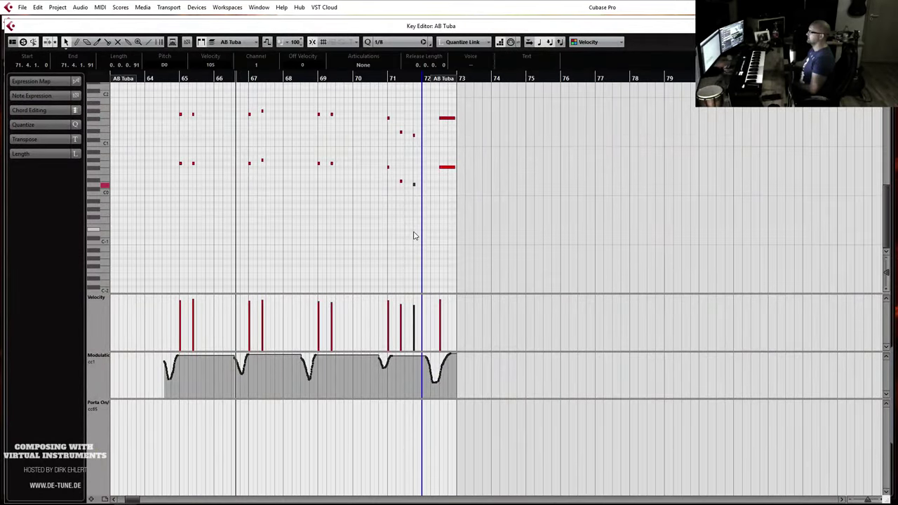
scroll(414, 236, up, 2)
key(Return)
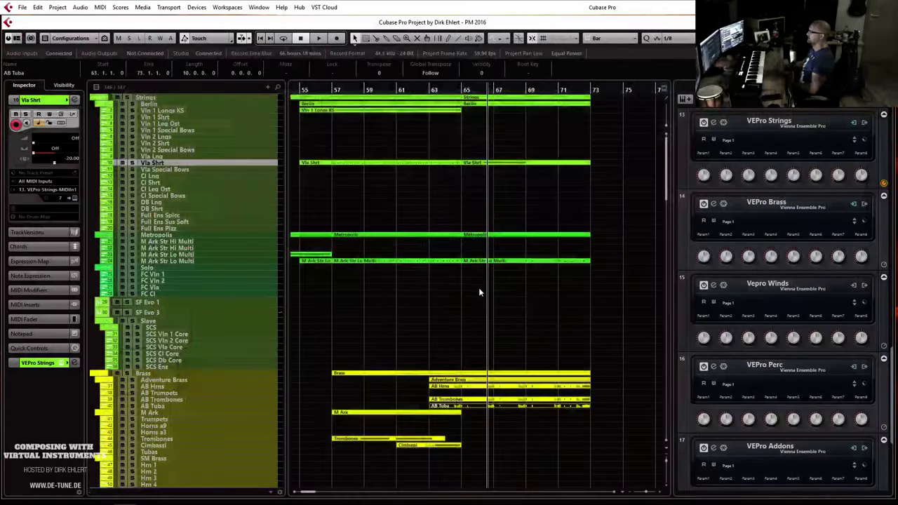
Play the arrangement from about bar 63 to listen to the brass entries at bar 65.
scroll(479, 291, down, 3)
drag(430, 86, 430, 90)
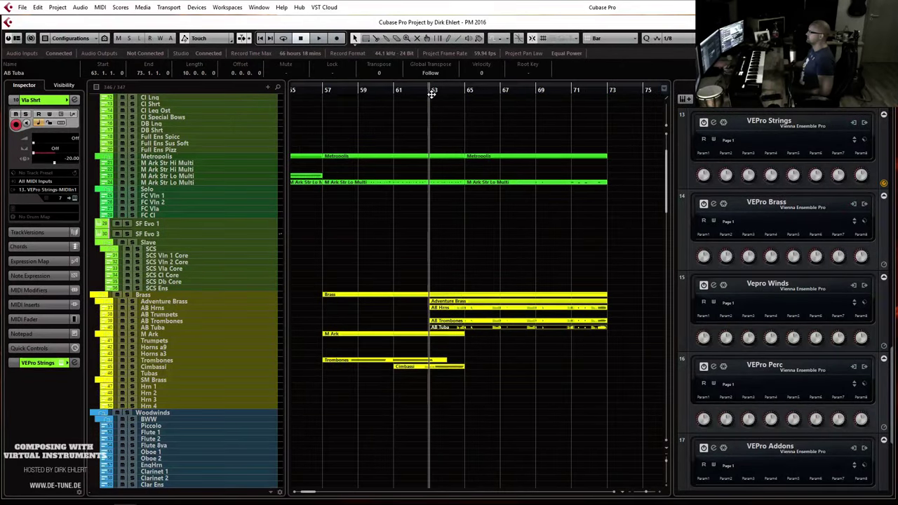
key(space)
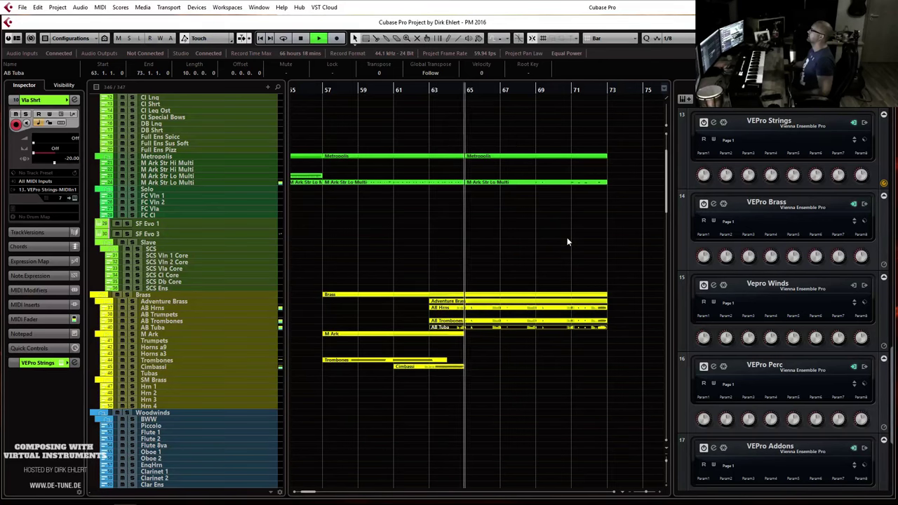
Recheck the AB Tuba and AB Trombones parts for low notes around the bar 65 entry.
double_click(442, 327)
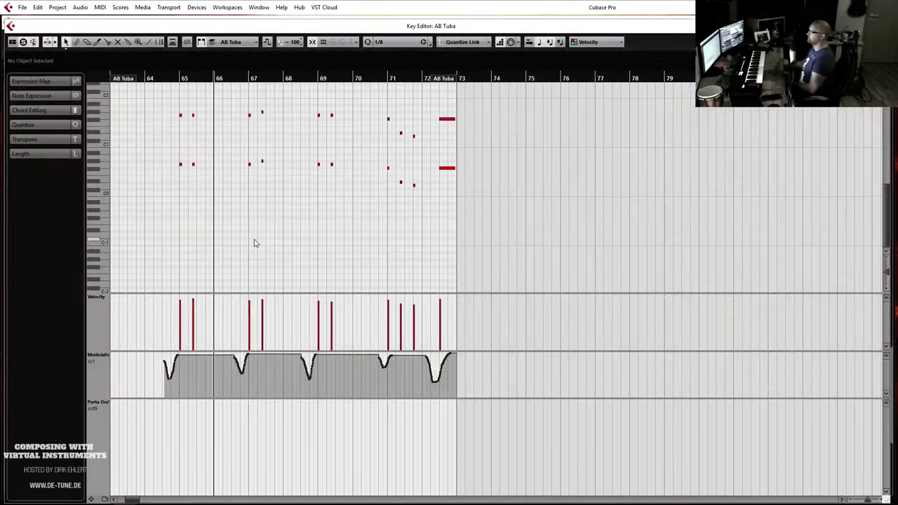
key(Return)
double_click(453, 321)
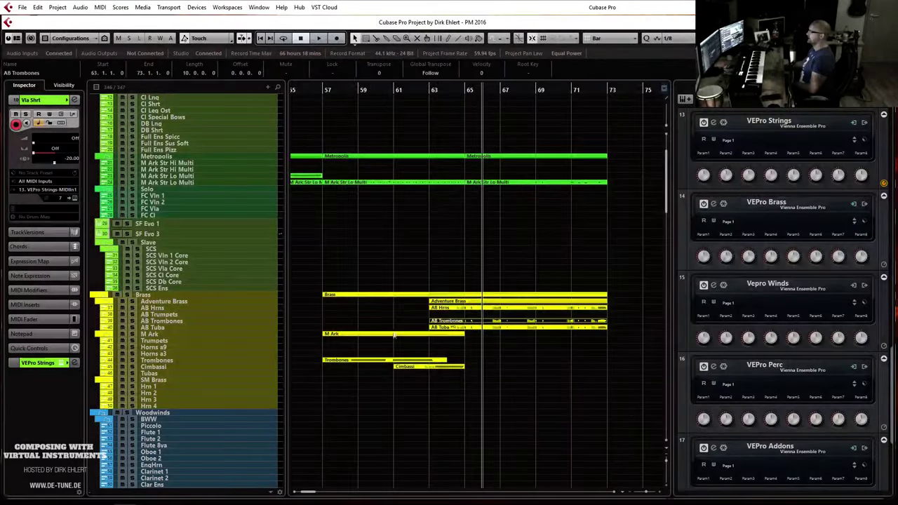
key(Return)
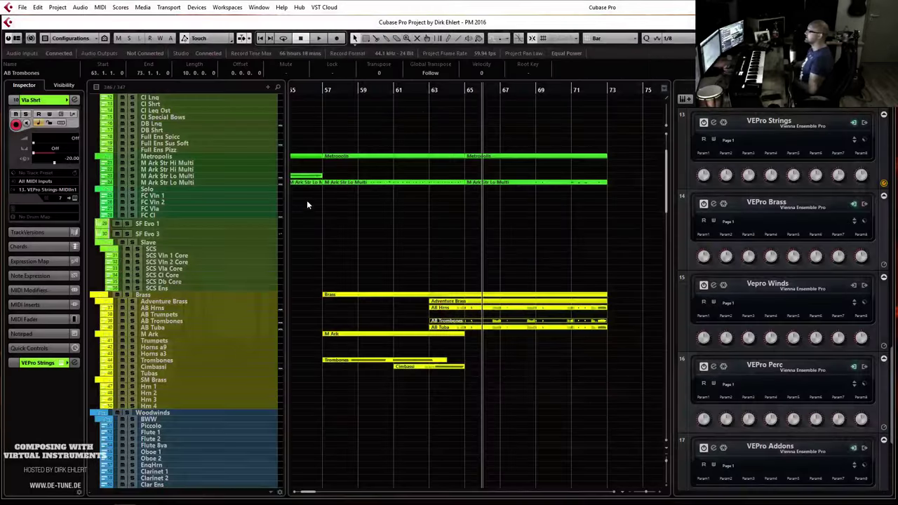
click(174, 320)
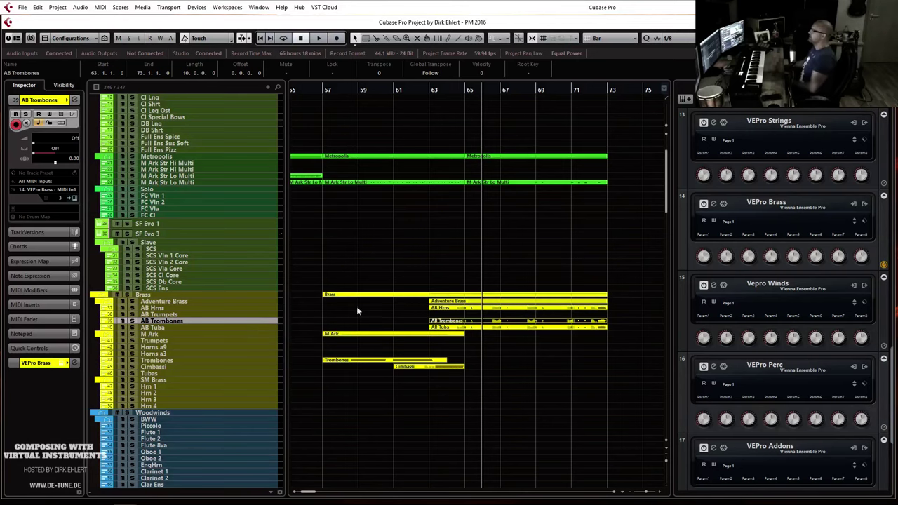
key(Return)
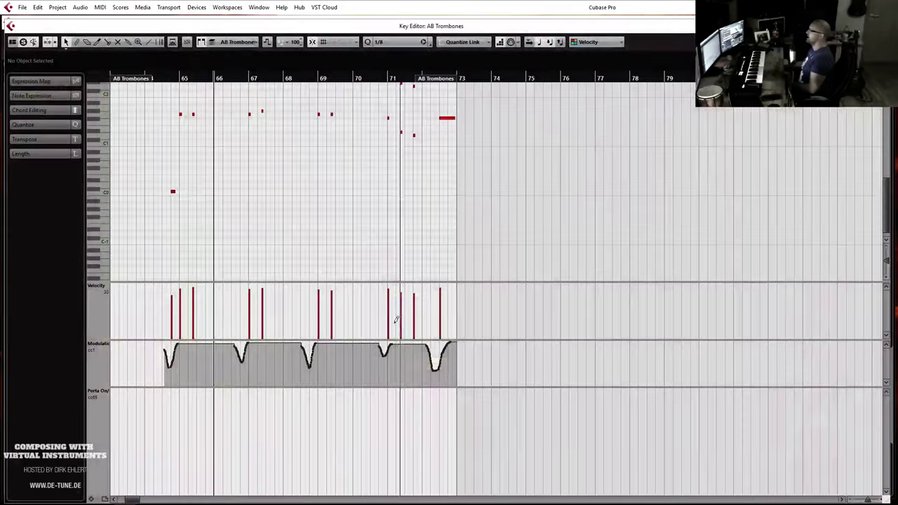
key(Return)
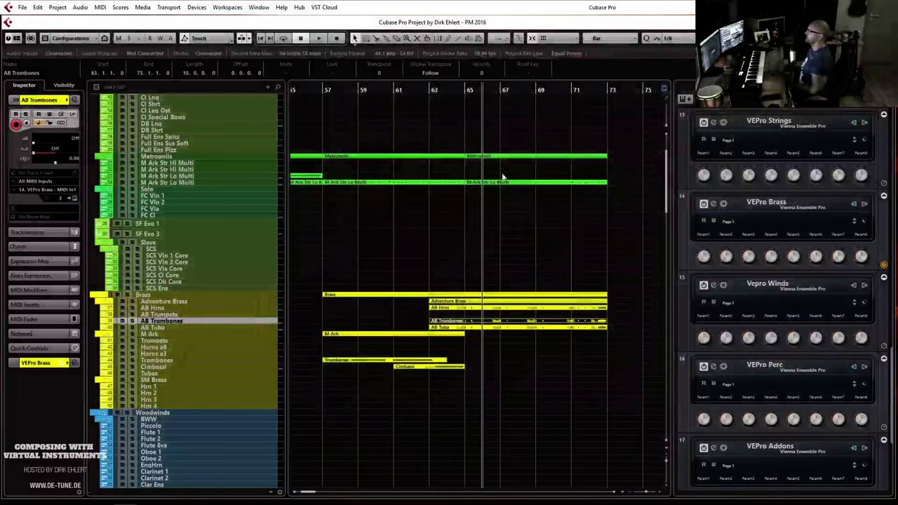
Play from about bar 63 while temporarily enlarging the AB Trombones track to view its notes and controller data.
click(425, 91)
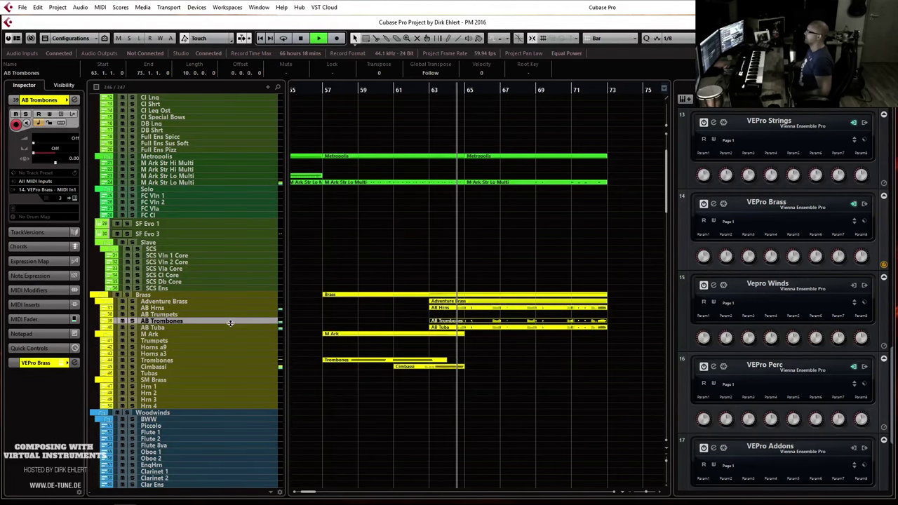
drag(231, 324, 230, 396)
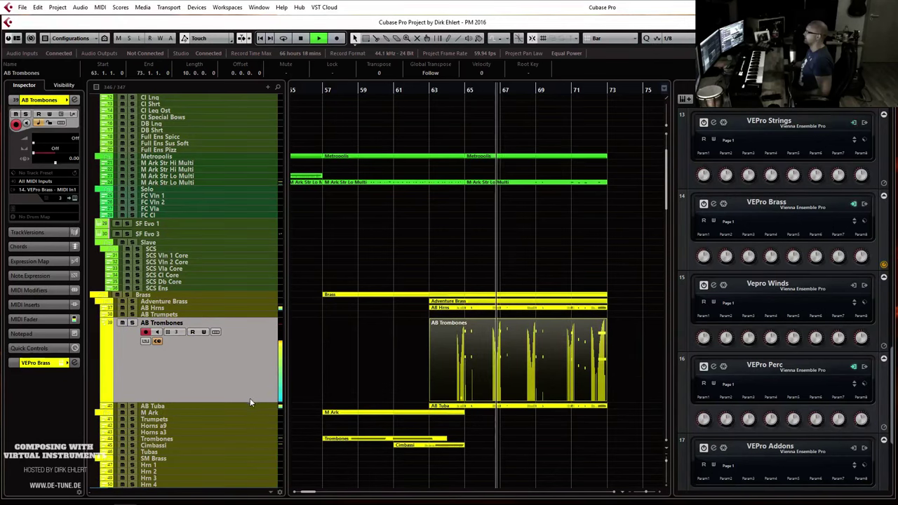
drag(250, 398, 247, 314)
key(space)
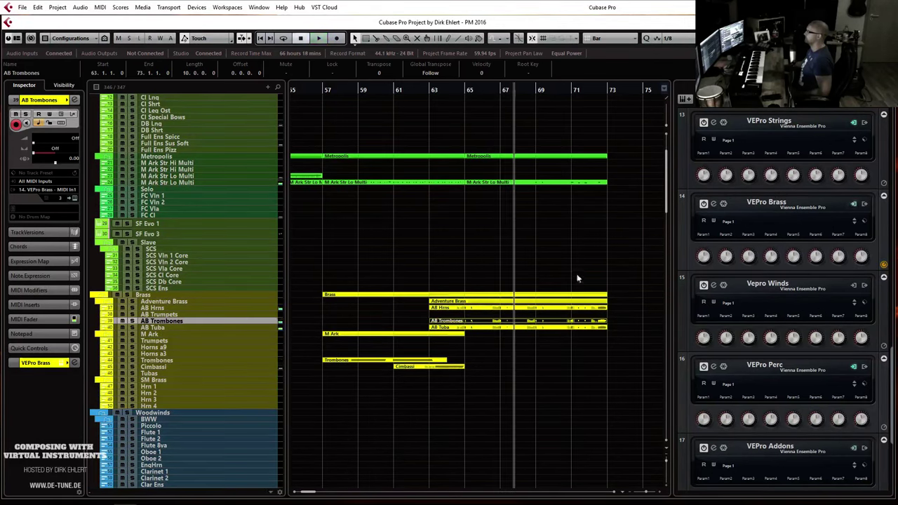
Lower the velocities of the sustained notes in the Audio Imperia parts at bars 65 and 69 to about 90.
scroll(552, 272, down, 5)
drag(498, 340, 577, 397)
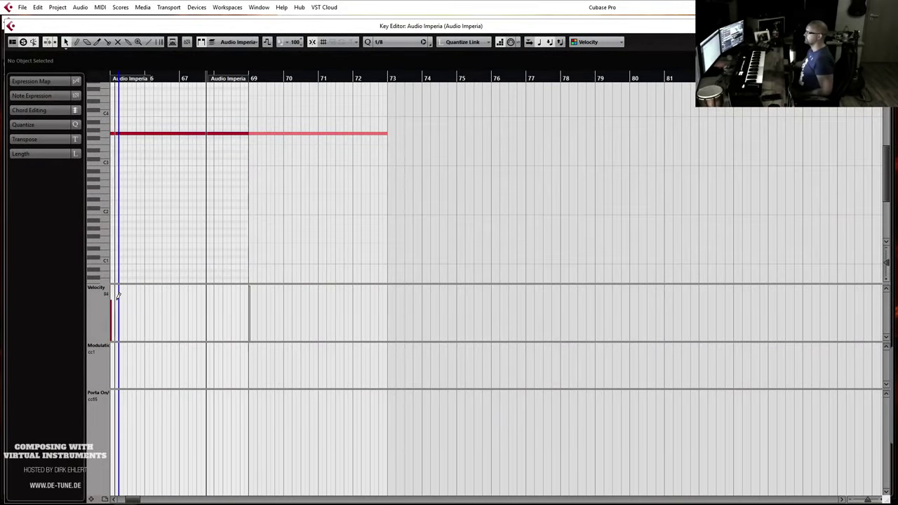
click(252, 302)
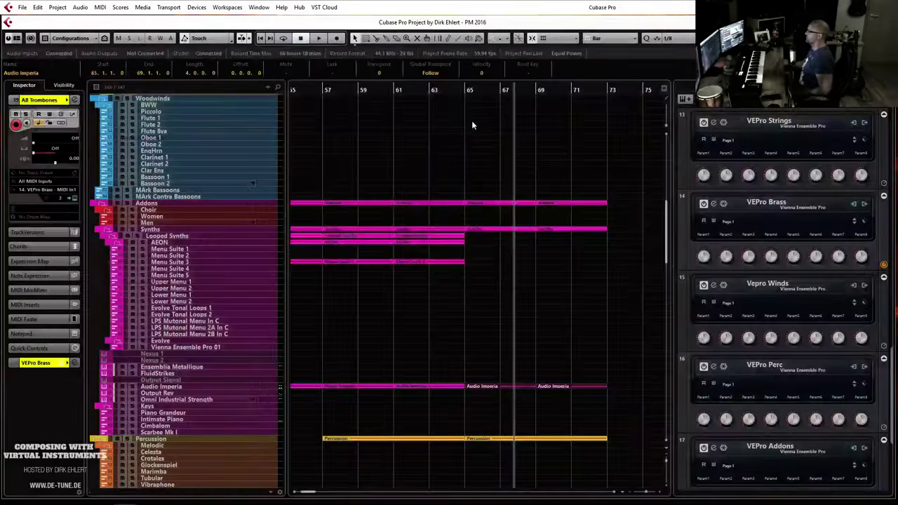
Play the arrangement from bar 65 through about bar 70 to hear the softer Audio Imperia parts in context.
click(466, 91)
key(space)
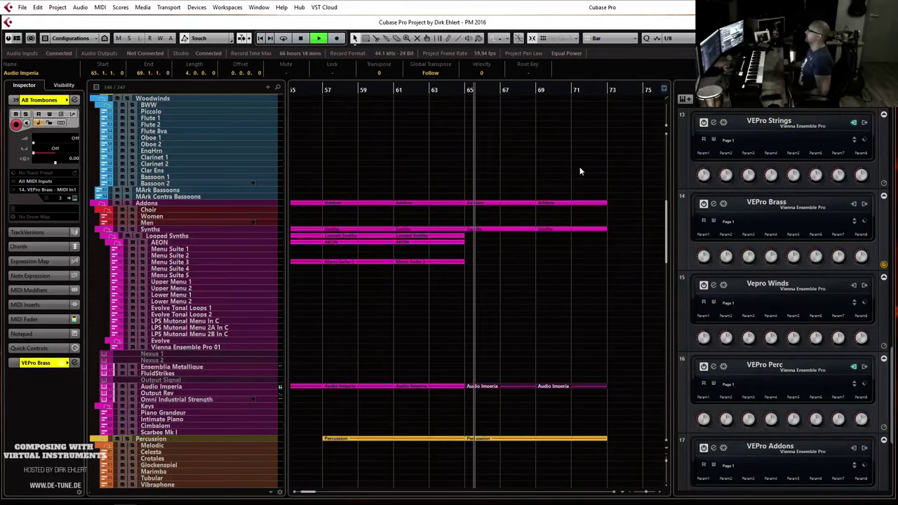
key(g)
key(g)
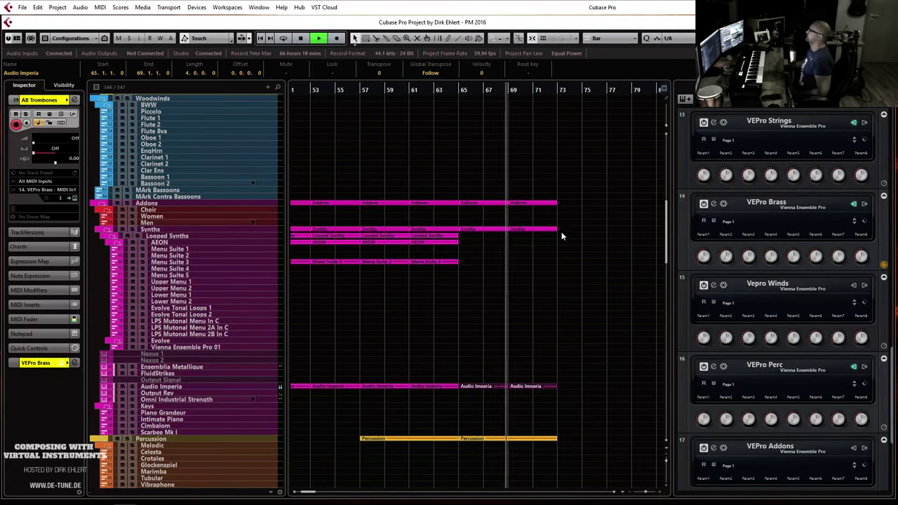
scroll(562, 227, up, 15)
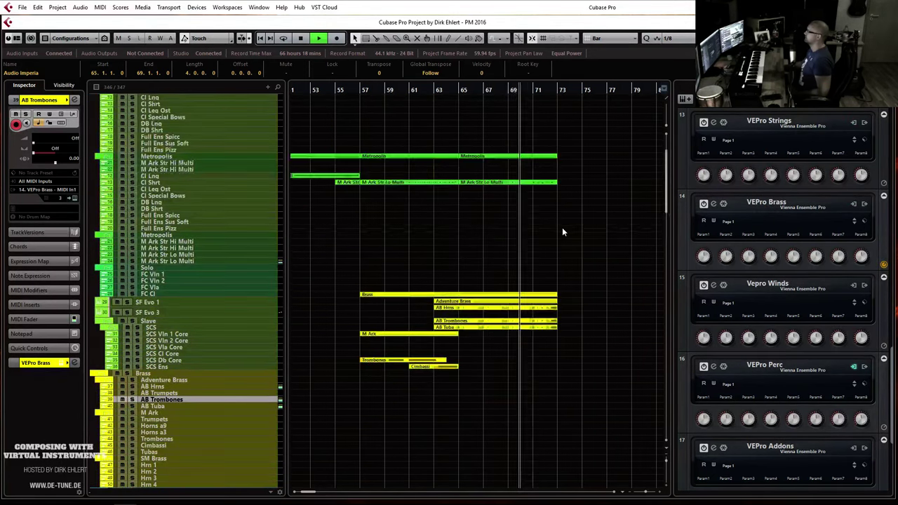
key(space)
Split the Vla Shrt part at bar 69 and replace its empty second half with a copy of the ostinato from bar 65.
alt+click(512, 163)
drag(518, 141, 530, 171)
key(Delete)
key(ctrl+z)
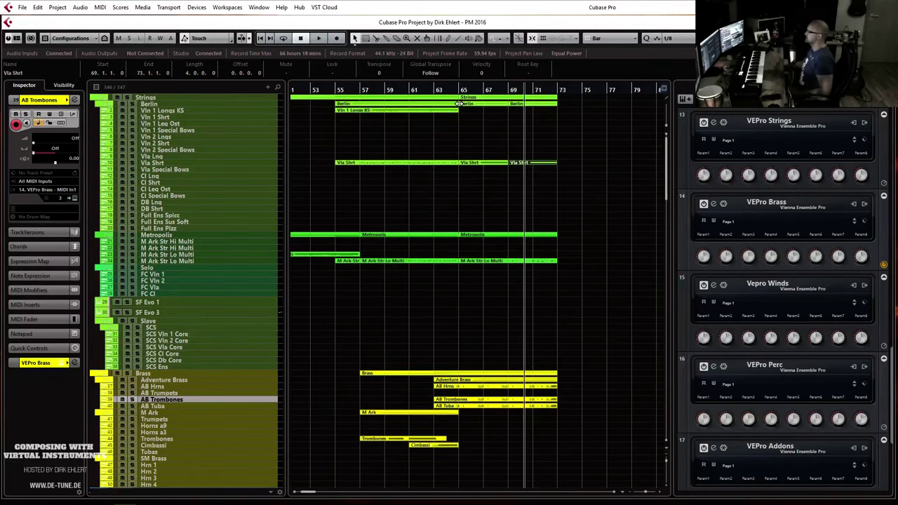
Select the Cl Special Bows track and play the passage from about bar 63 to try it with the arrangement.
click(460, 99)
click(461, 102)
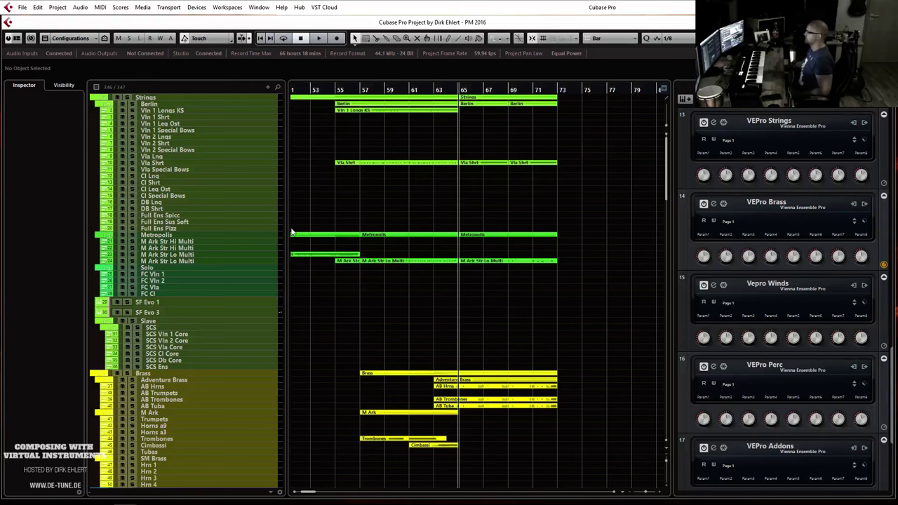
click(183, 196)
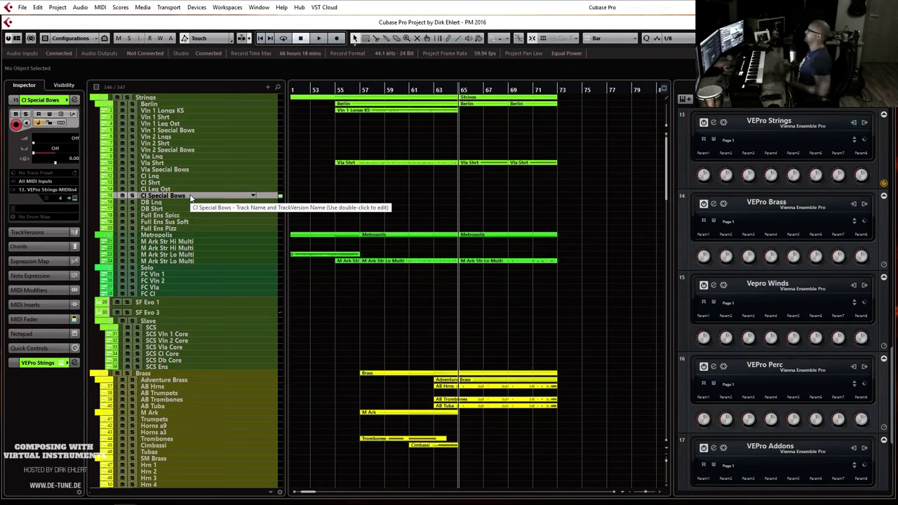
click(440, 91)
key(space)
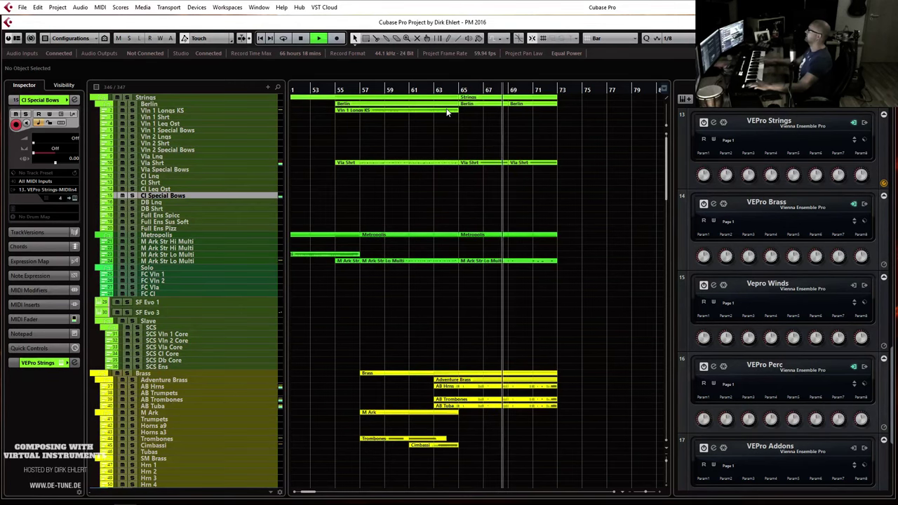
Stop playback and inspect the Vla Shrt ostinato at bar 65 in the Key Editor.
key(space)
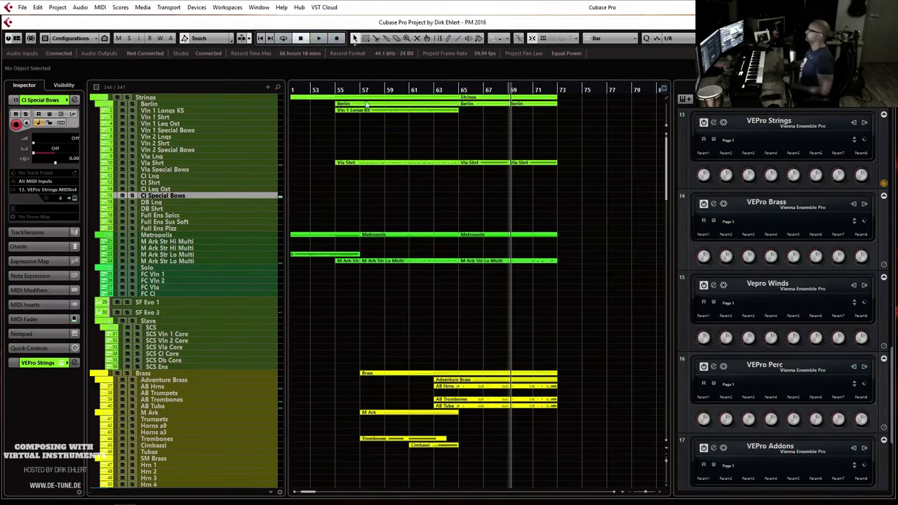
click(474, 162)
key(Return)
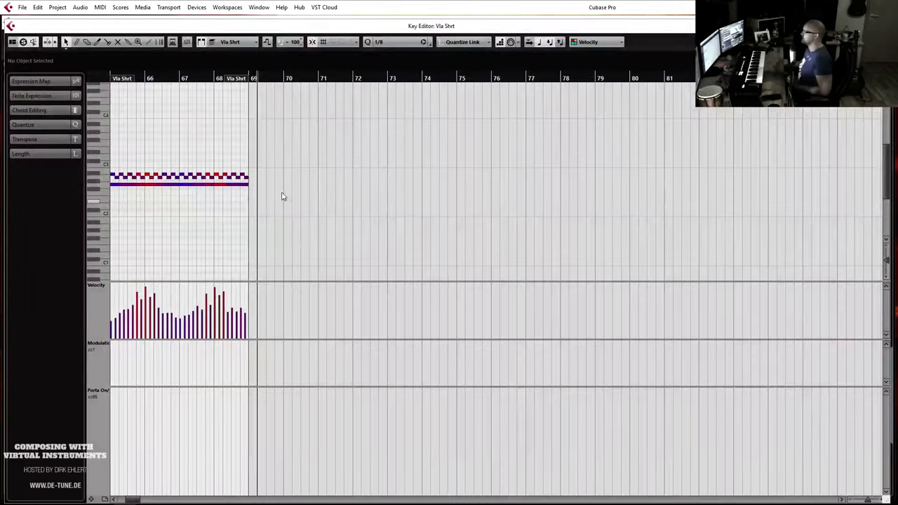
key(Return)
Create an empty four-bar Vla Shrt part at bar 73 and open it enlarged in the Key Editor.
drag(566, 160, 607, 163)
click(218, 165)
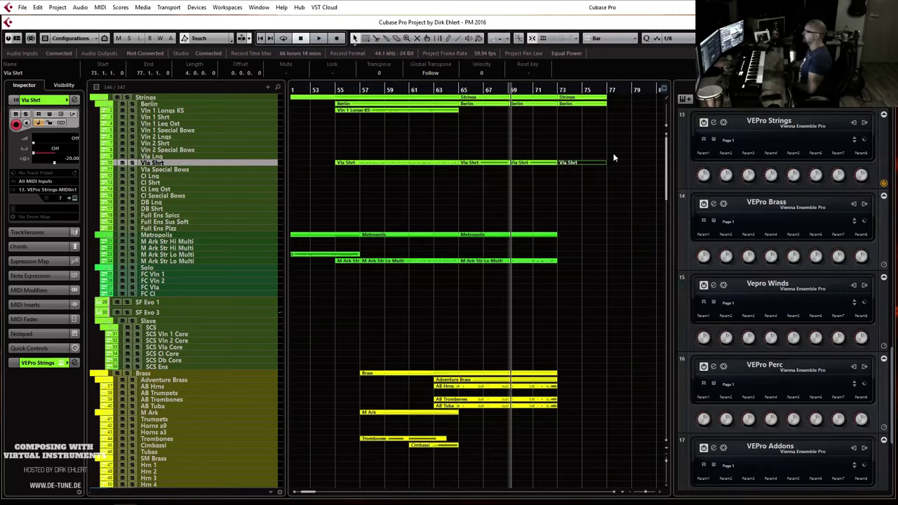
key(Return)
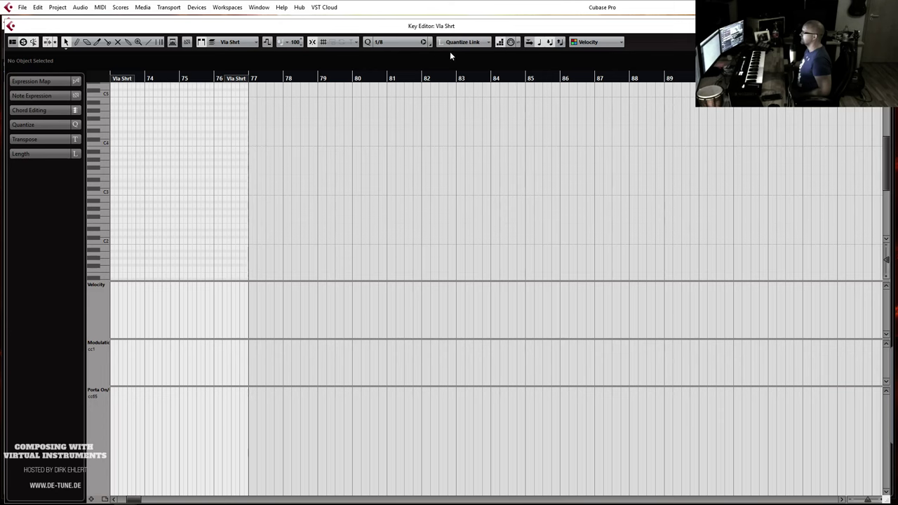
click(383, 43)
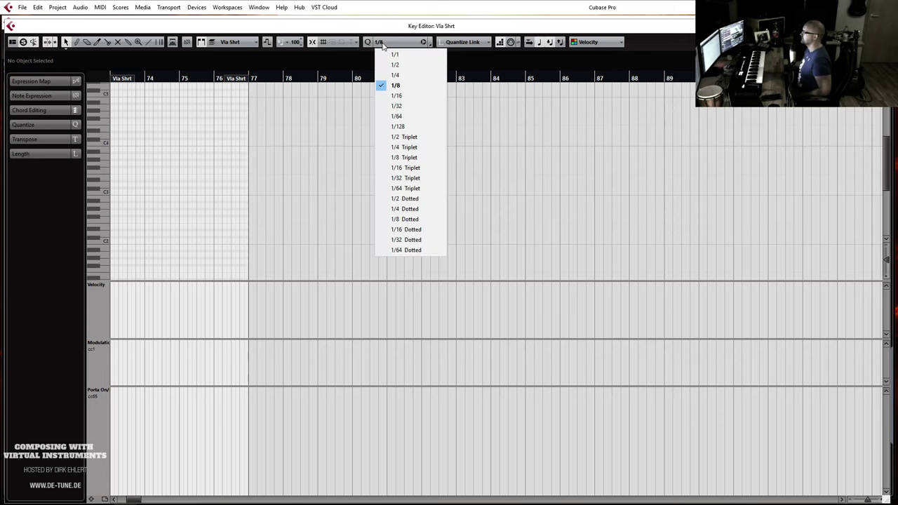
click(383, 45)
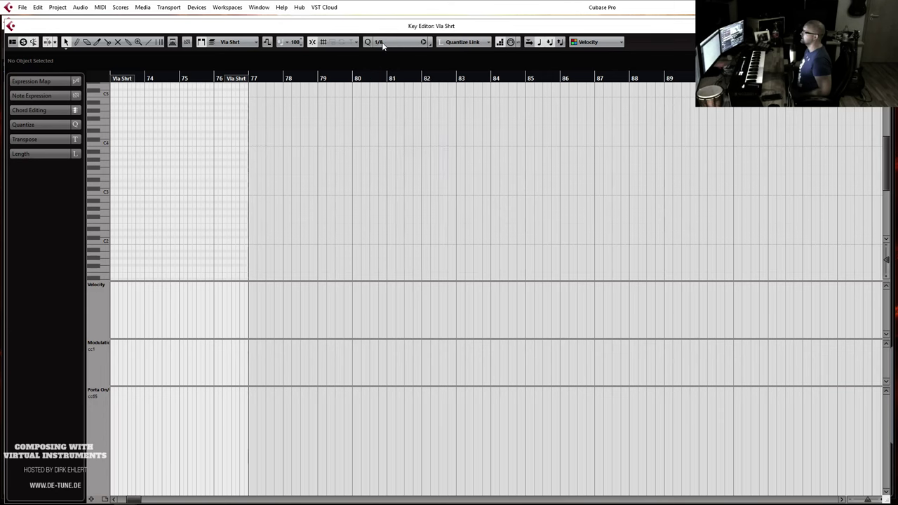
click(158, 166)
key(h)
key(h)
key(h)
key(h)
key(h)
key(h)
key(h)
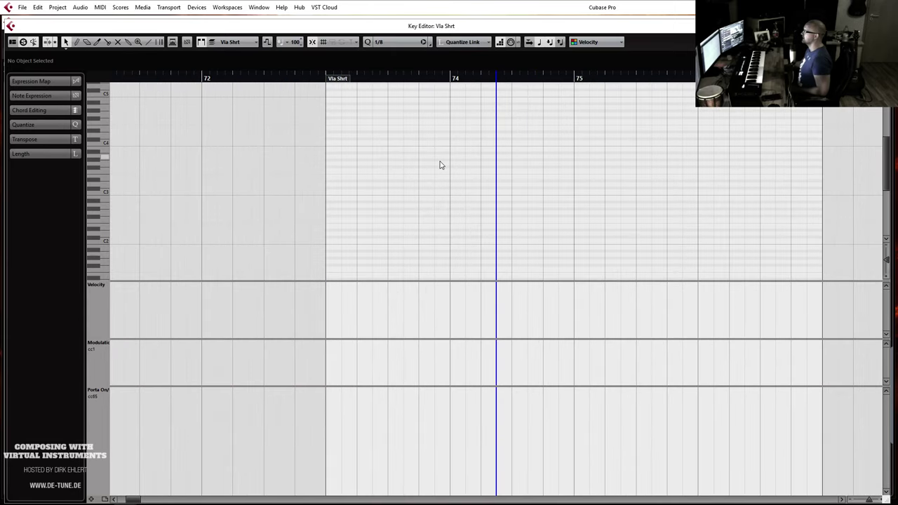
Set the quantize value to 1/4 and step-input four two-note quarter chords in bar 73 of the Vla Shrt part.
click(335, 165)
click(530, 200)
click(573, 188)
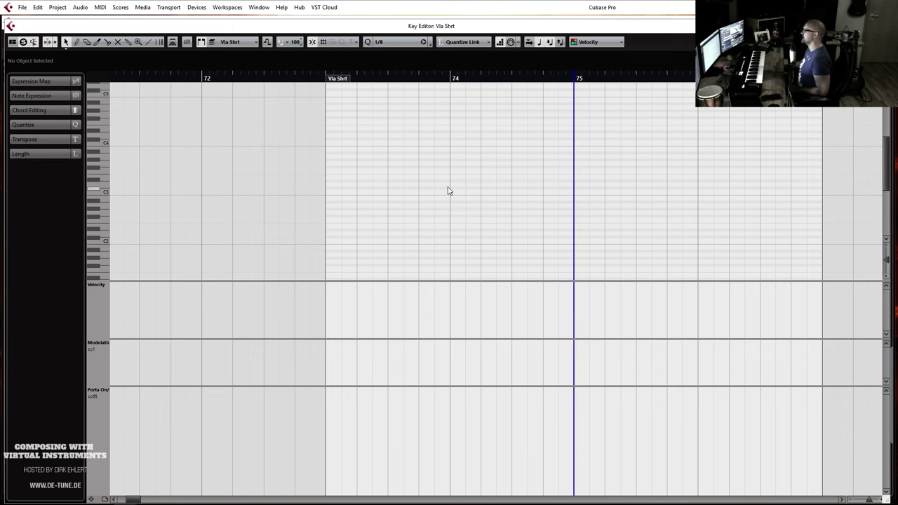
click(335, 181)
click(388, 48)
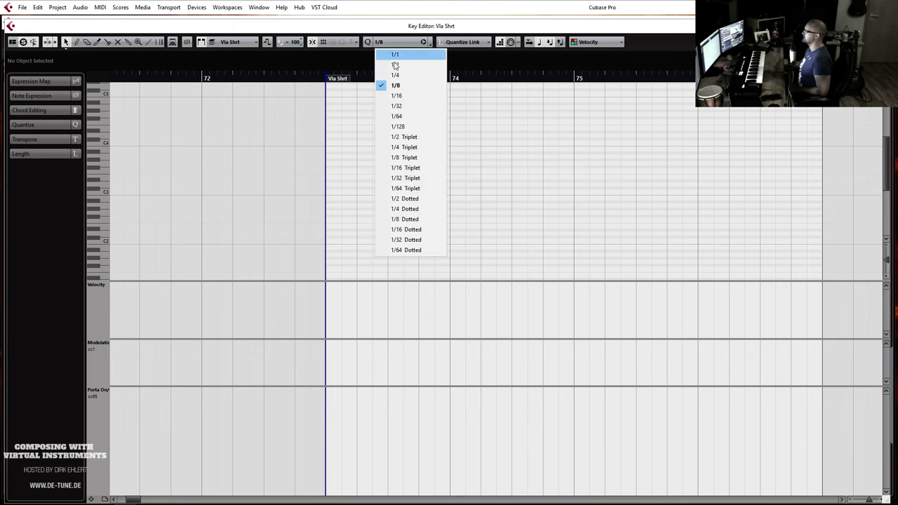
click(394, 86)
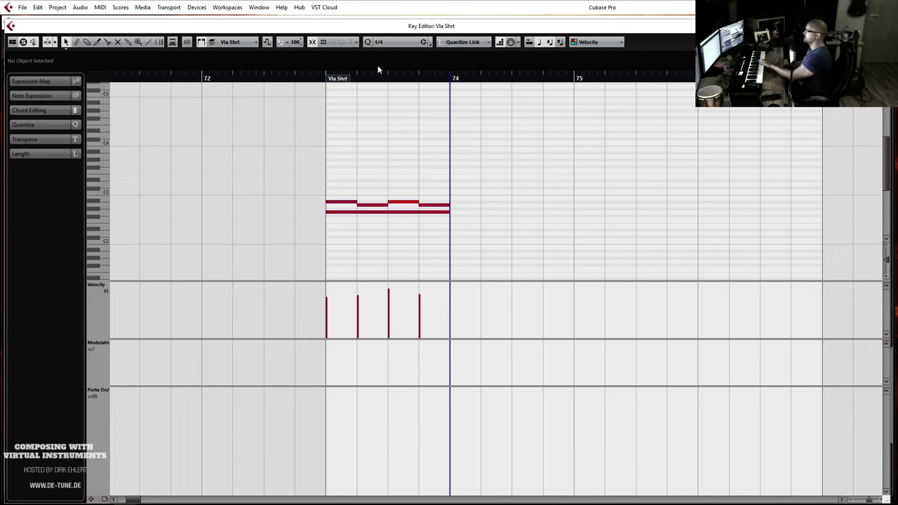
Set the quantize value to 1/8, step-input eighth notes through bar 74, and play the pattern from bar 73.
click(379, 43)
click(402, 87)
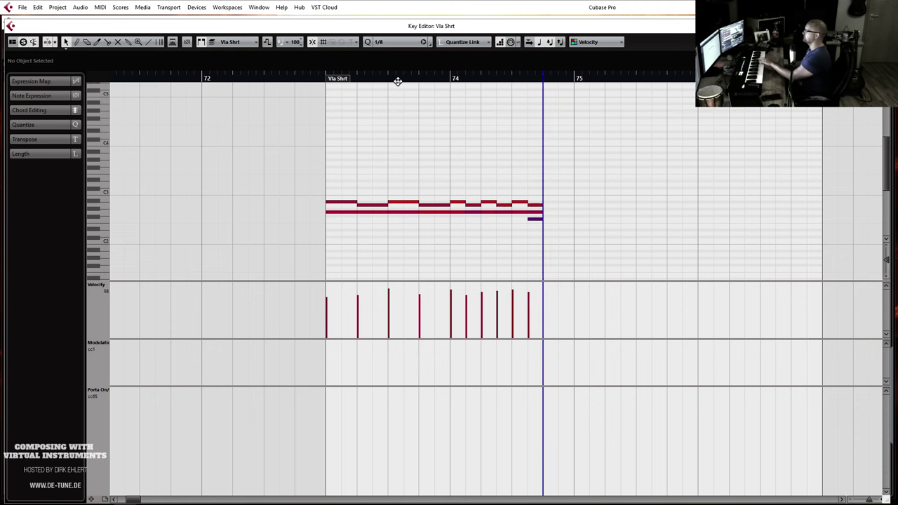
click(326, 80)
key(space)
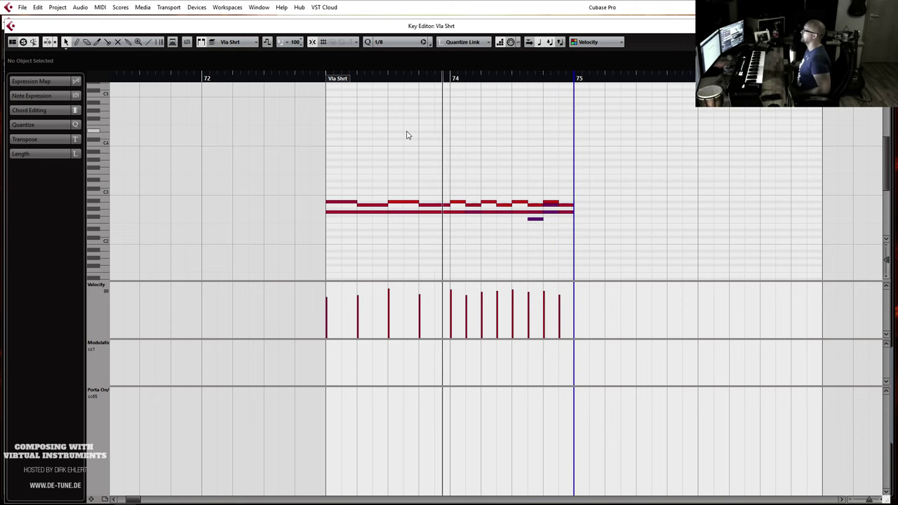
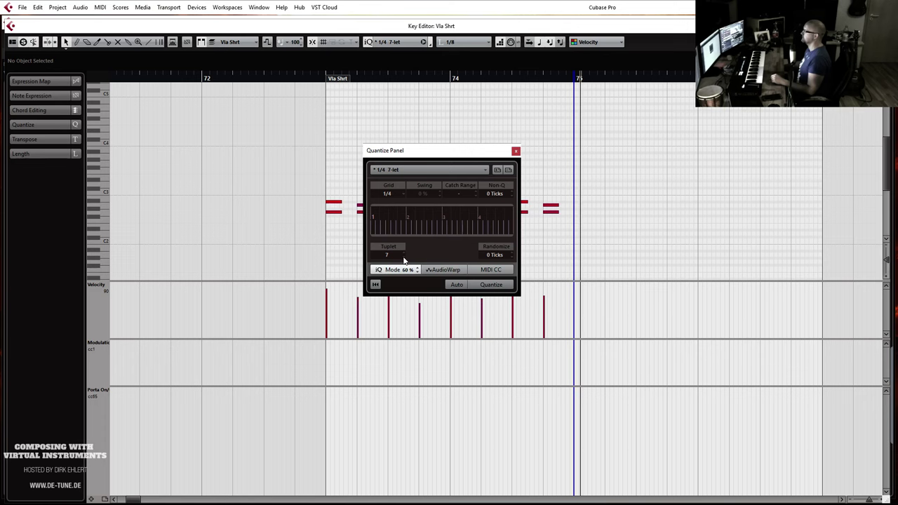
Turn the tuplet setting off for the 1/4 quantize grid and close the Key Editor.
scroll(403, 260, down, 4)
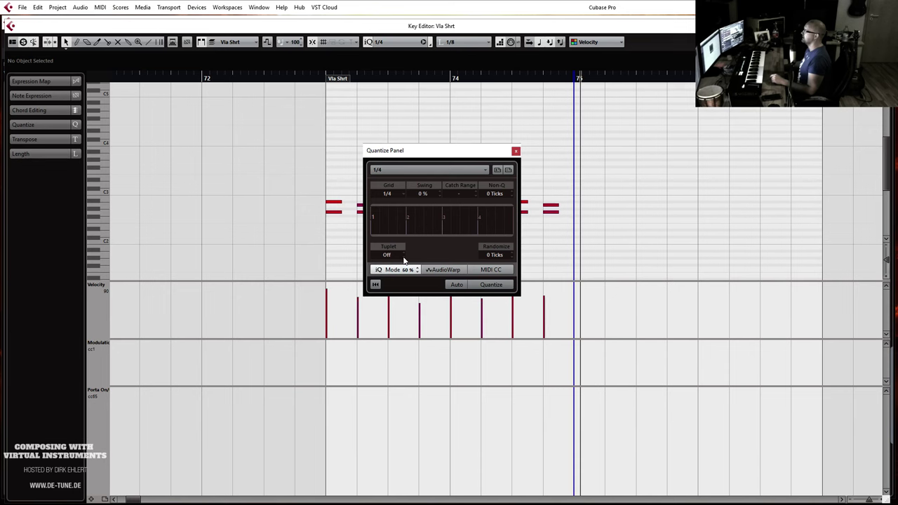
click(516, 151)
click(456, 138)
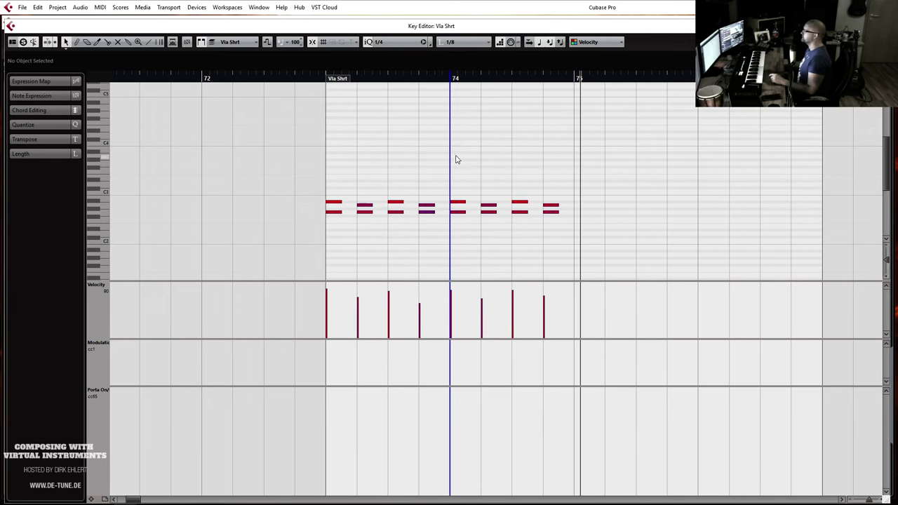
key(Escape)
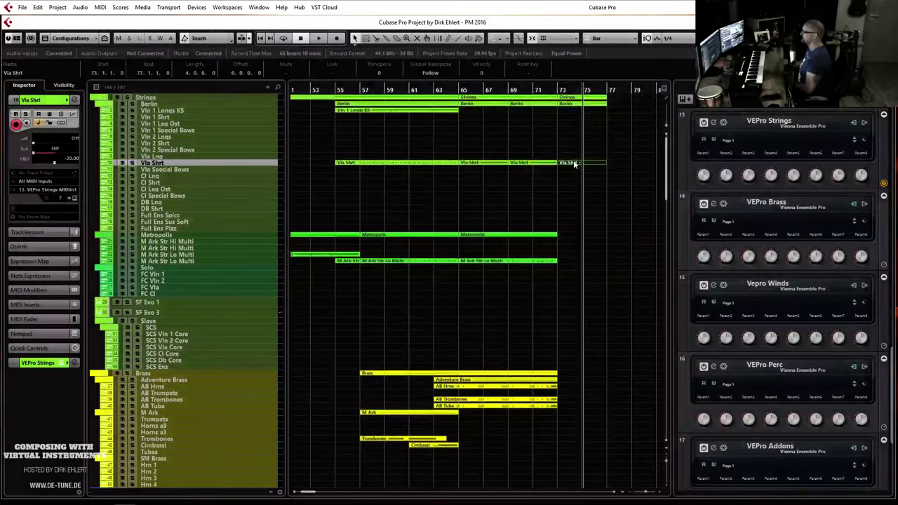
Remove the test Vla Shrt part at bar 73 and play the arrangement briefly from bar 65.
click(463, 93)
key(space)
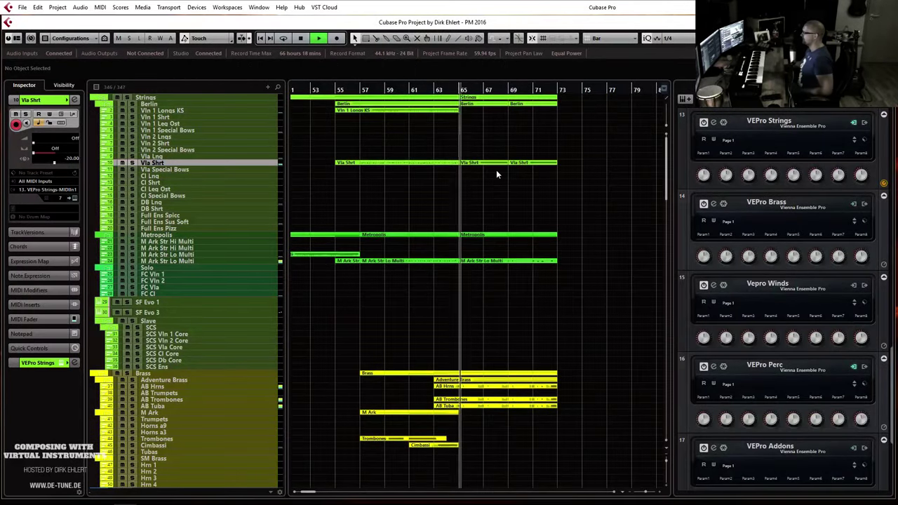
key(h)
key(space)
Select the MArk Bassoons track and play the arrangement from bar 64 to try the sound with the brass.
scroll(515, 209, down, 5)
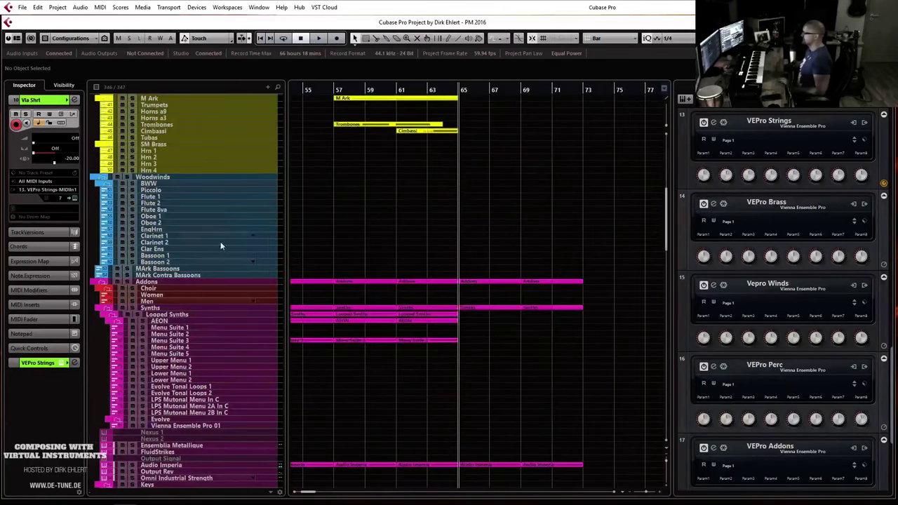
click(179, 269)
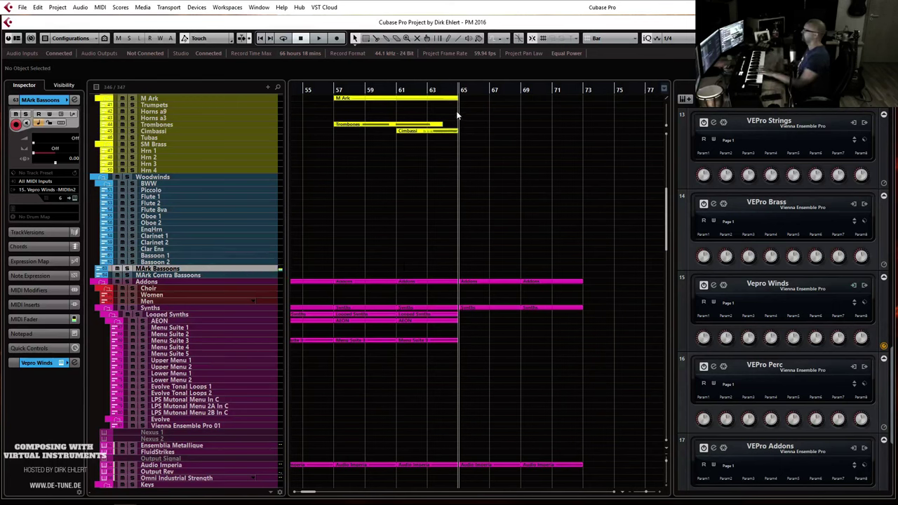
click(443, 91)
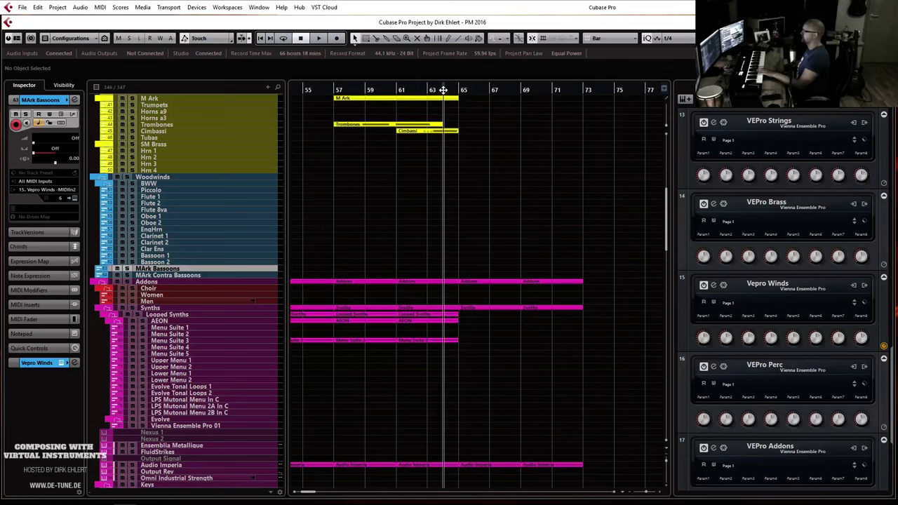
scroll(484, 167, up, 2)
scroll(484, 167, down, 1)
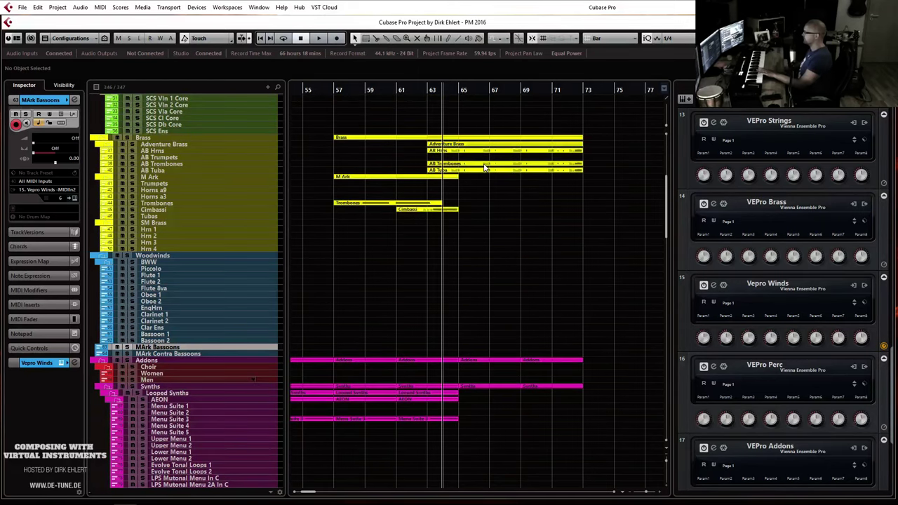
key(space)
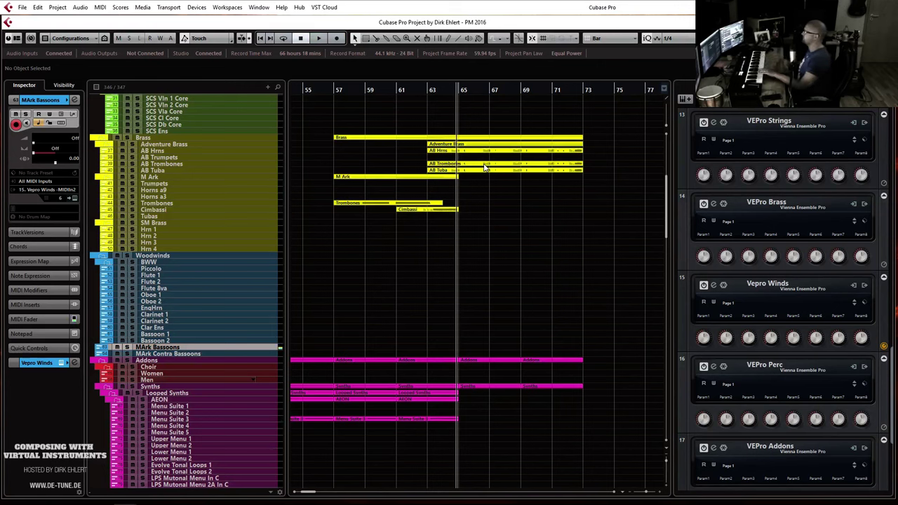
key(space)
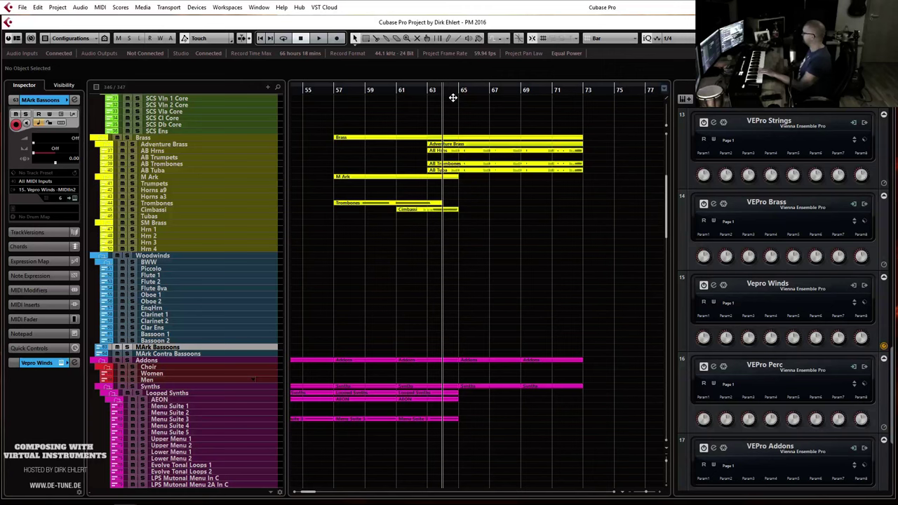
Record a low staccato MArk Bassoons part from bar 64 to about bar 73 and open it in the Key Editor.
key(KP_Multiply)
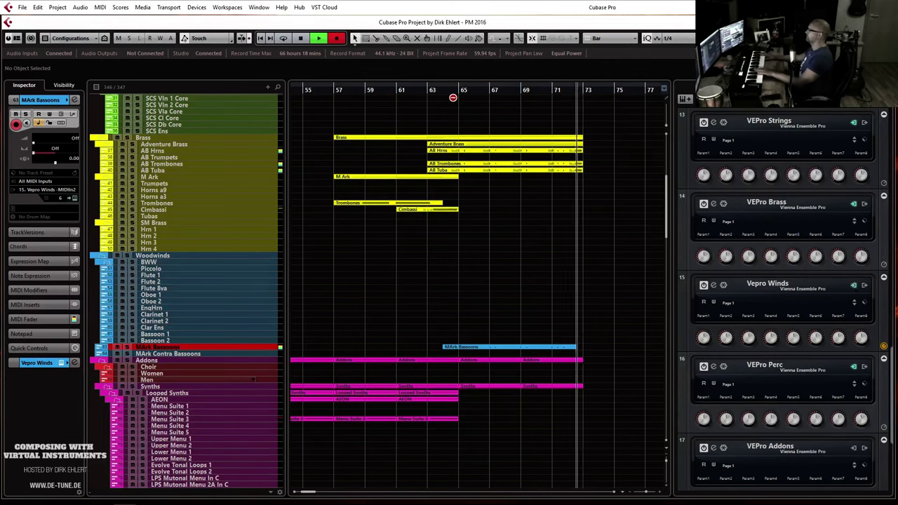
key(space)
key(Return)
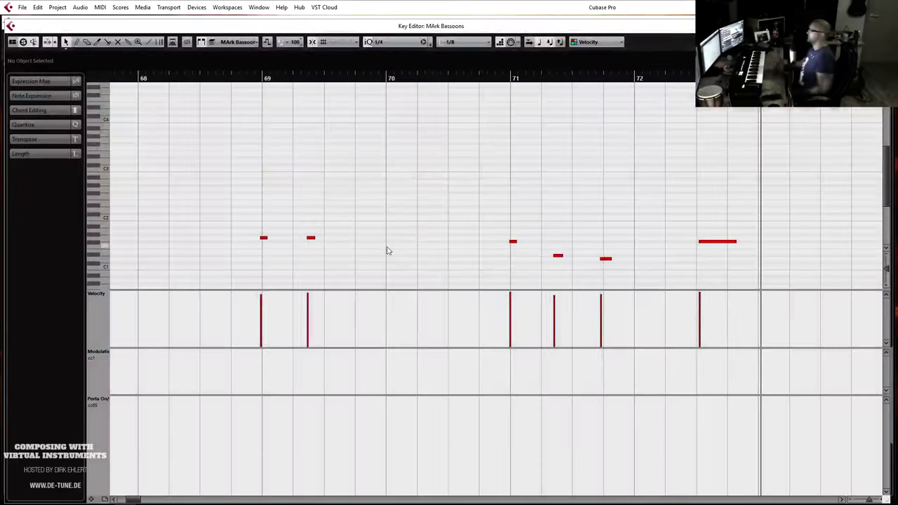
Set the quantize value to 1/8 and iteratively quantize the recorded MArk Bassoons notes.
scroll(469, 218, left, 3)
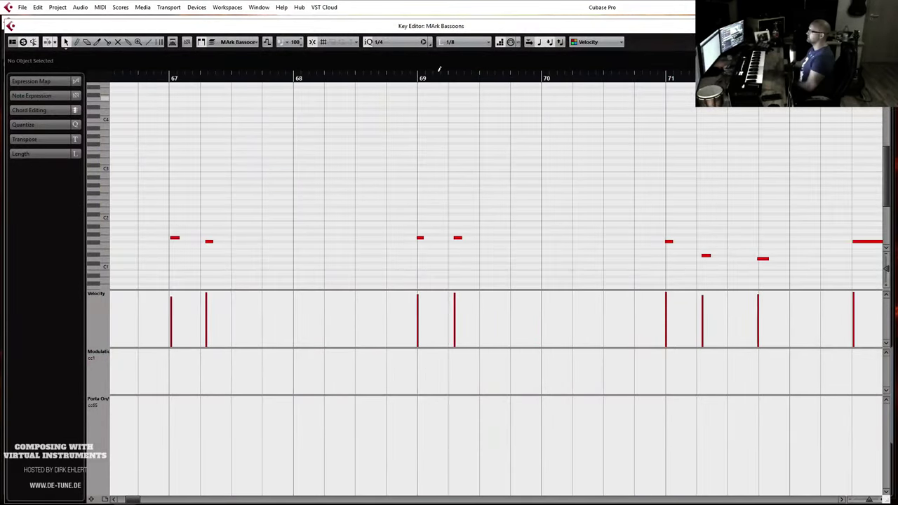
click(385, 43)
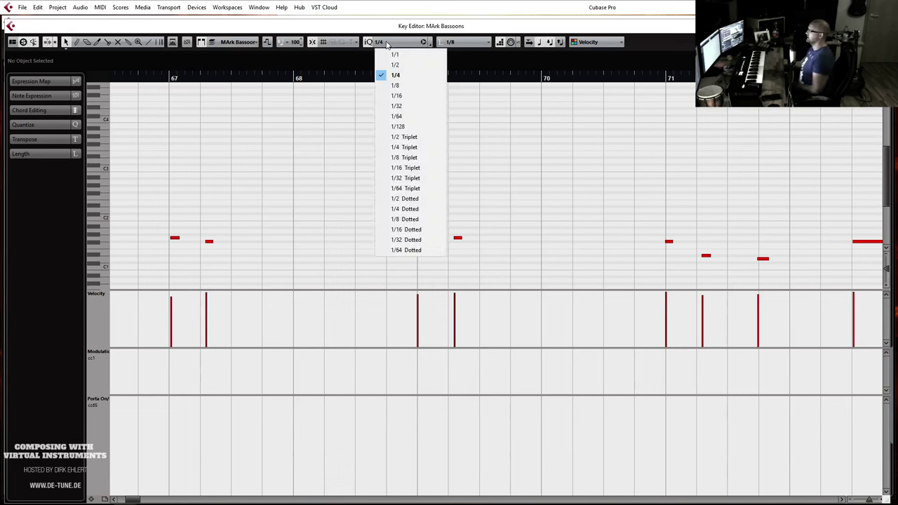
click(499, 111)
click(401, 46)
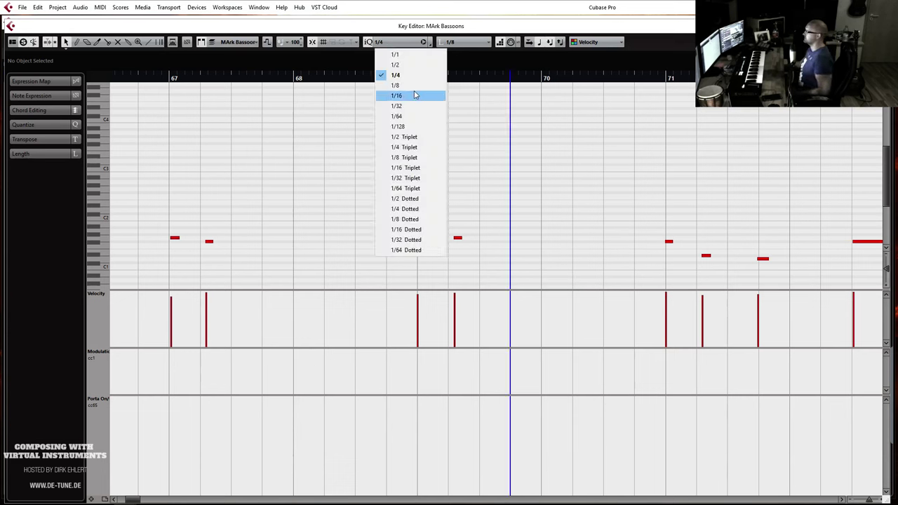
click(414, 94)
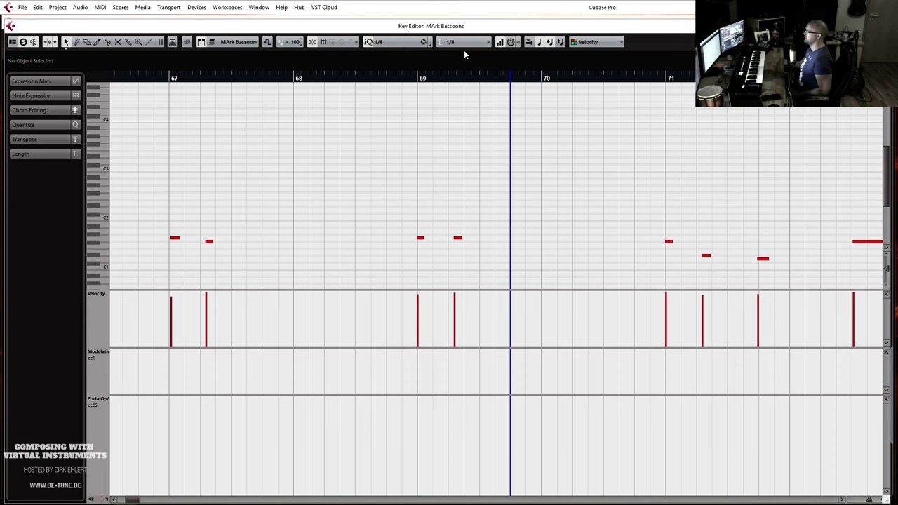
key(q)
key(q)
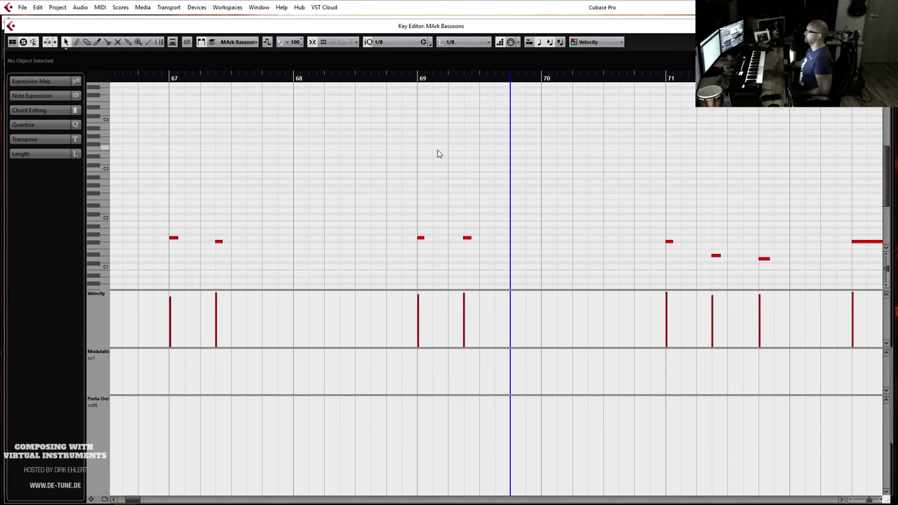
Try full 1/8 quantization without iterative mode on the bassoon notes, comparing the note positions around bar 69, and undo it.
scroll(438, 149, left, 3)
key(g)
key(g)
key(g)
key(g)
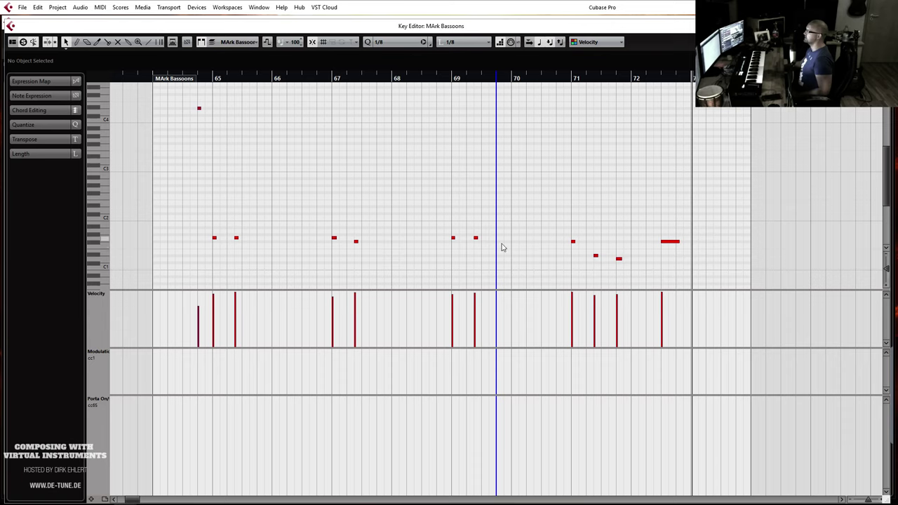
key(h)
key(h)
key(h)
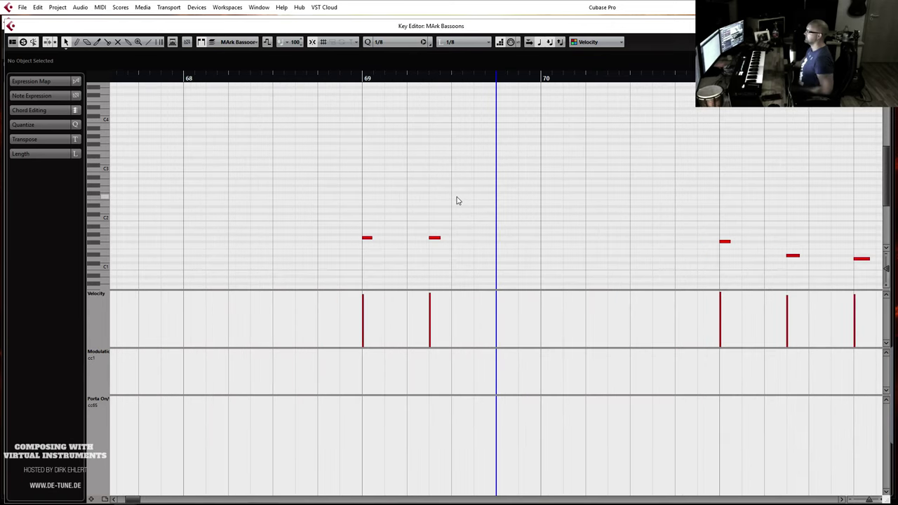
key(ctrl+z)
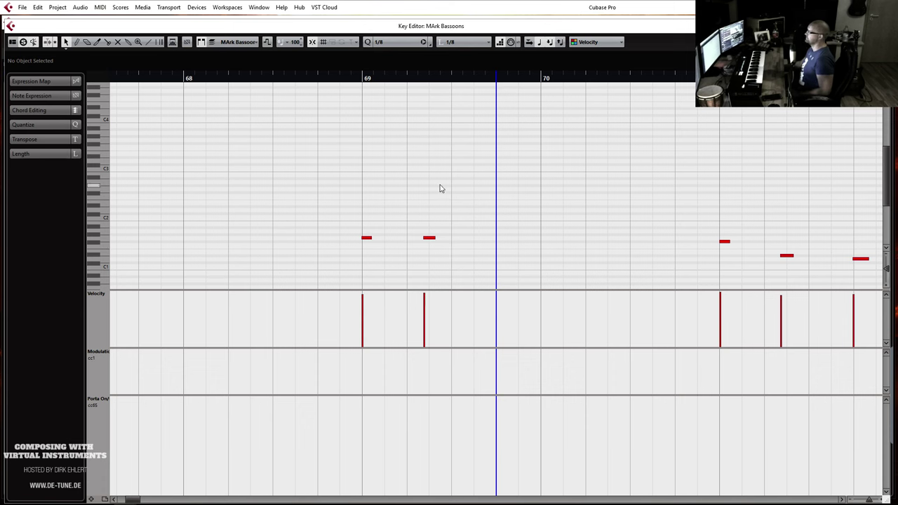
key(q)
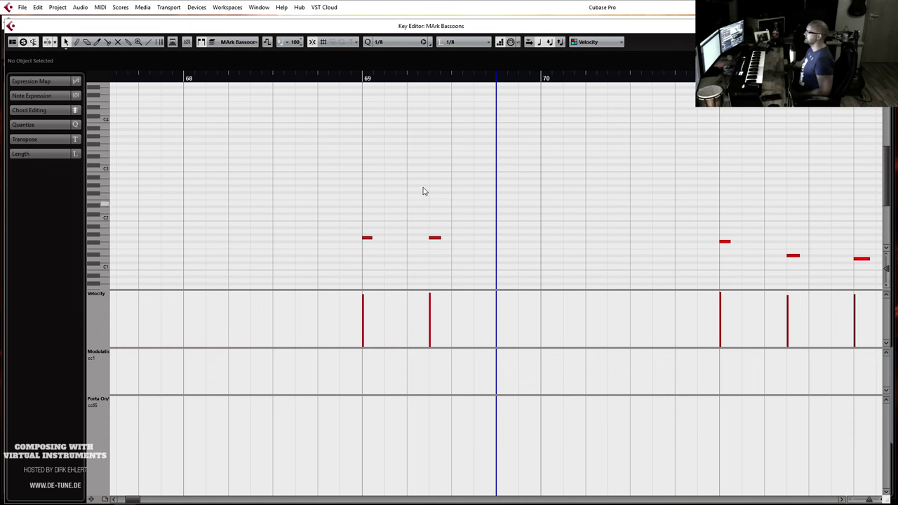
key(ctrl+z)
Enable iterative quantize and apply it twice at 1/8 to the MArk Bassoons notes.
click(371, 44)
key(q)
key(q)
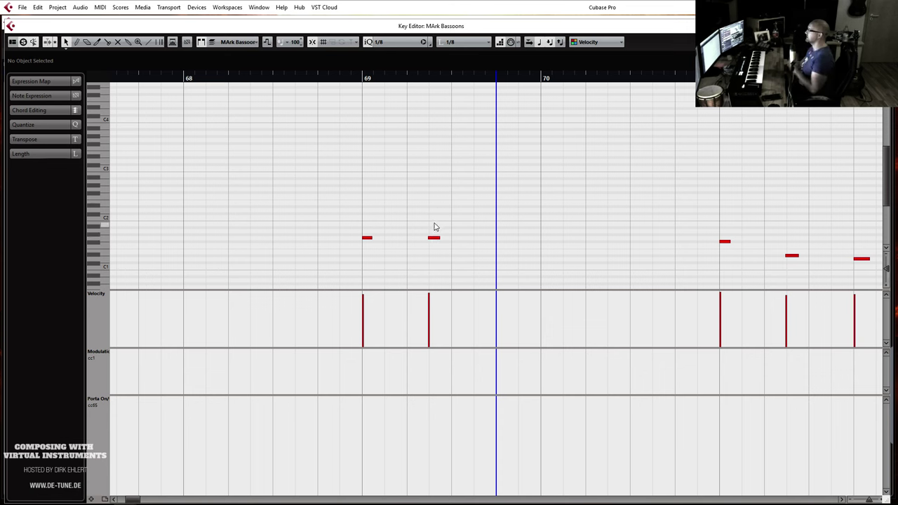
Transpose the second MArk Bassoons note of bar 67 up two semitones to G#1.
key(g)
key(g)
key(g)
key(g)
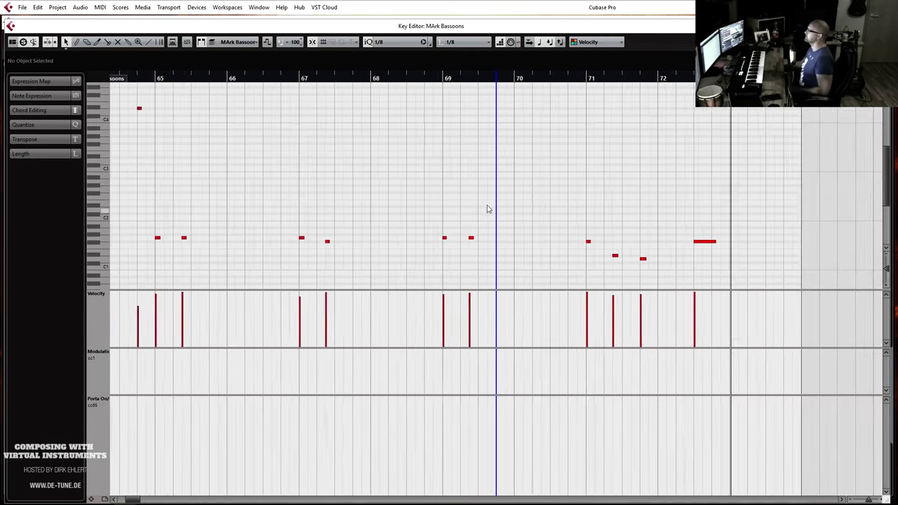
scroll(460, 197, left, 2)
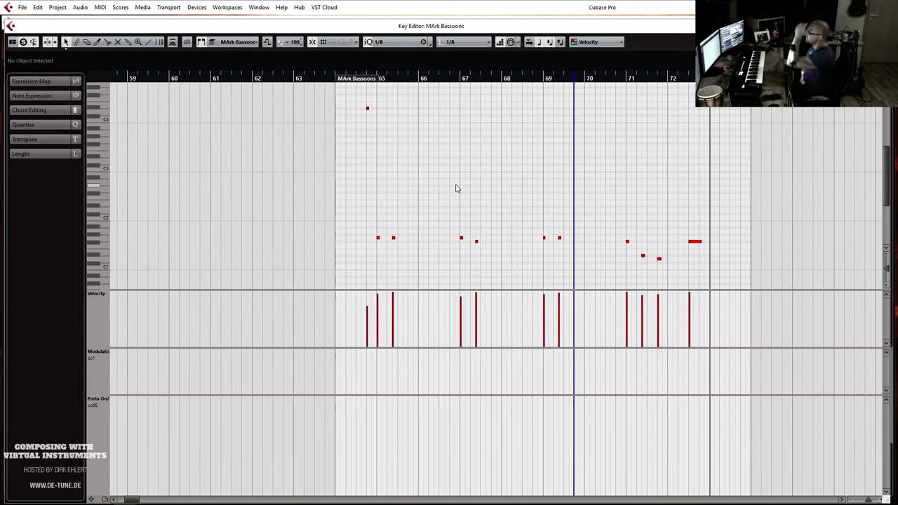
drag(382, 76, 372, 76)
drag(470, 231, 484, 249)
key(Up)
key(Up)
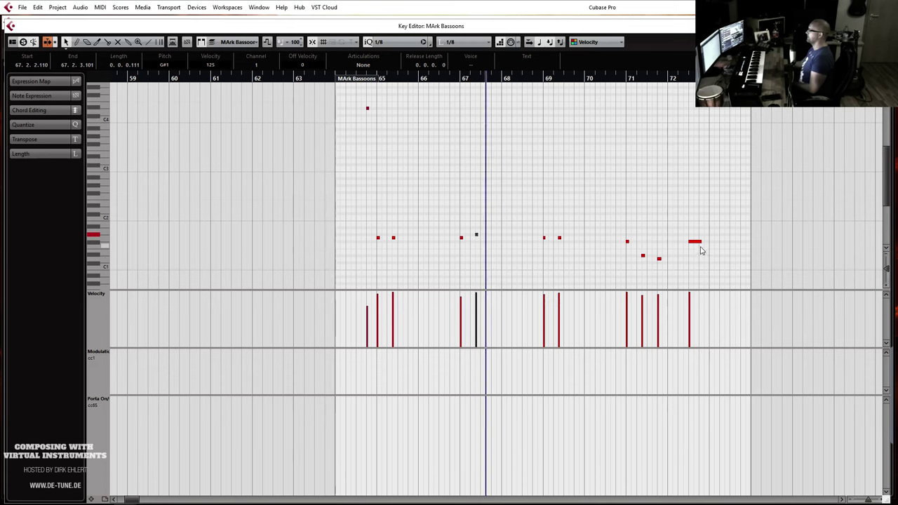
Add a C4 note at 72.2.3 and lengthen the final F#1 note to end at about 72.4.3.
click(685, 118)
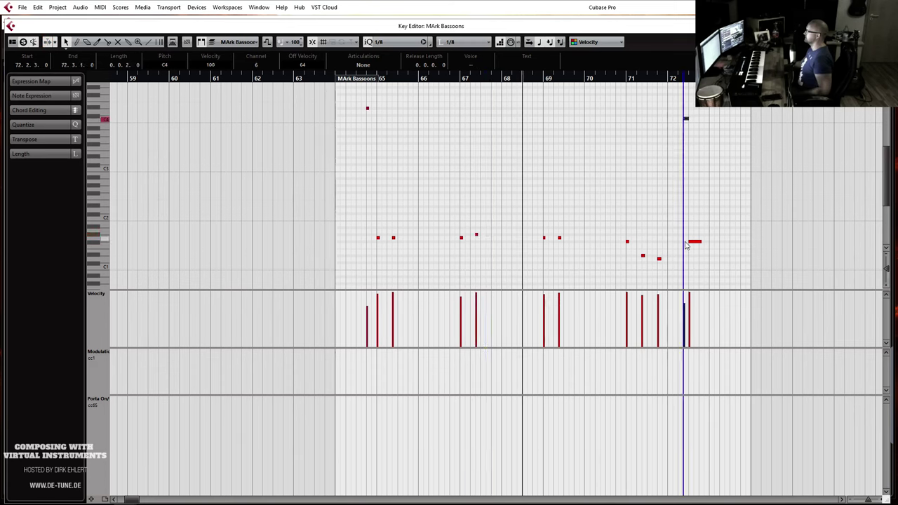
drag(700, 244, 706, 243)
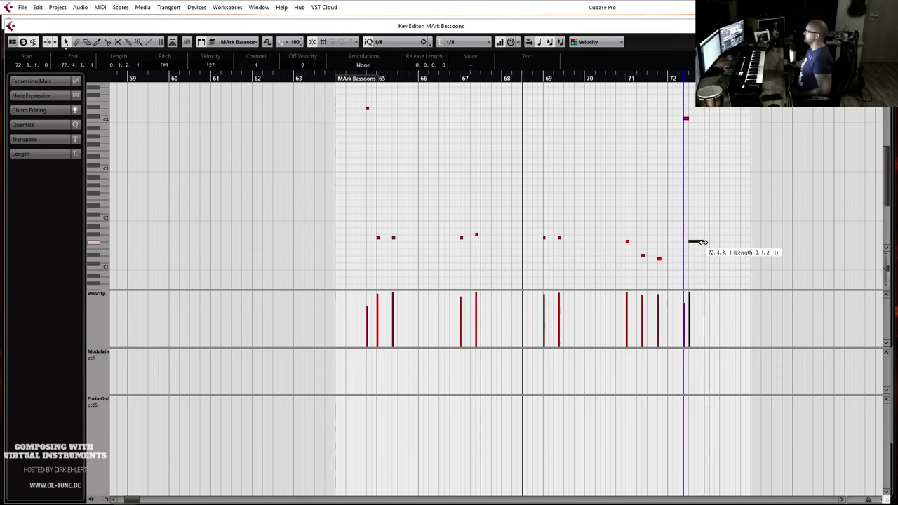
Draw a rising modulation ramp with the Line tool under the final bassoon note in bar 72.
right_click(681, 357)
click(775, 357)
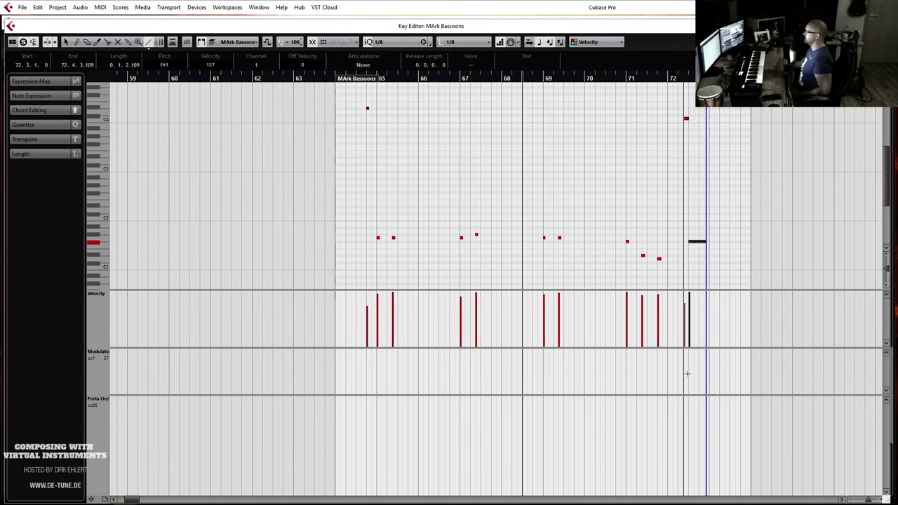
drag(687, 368, 707, 353)
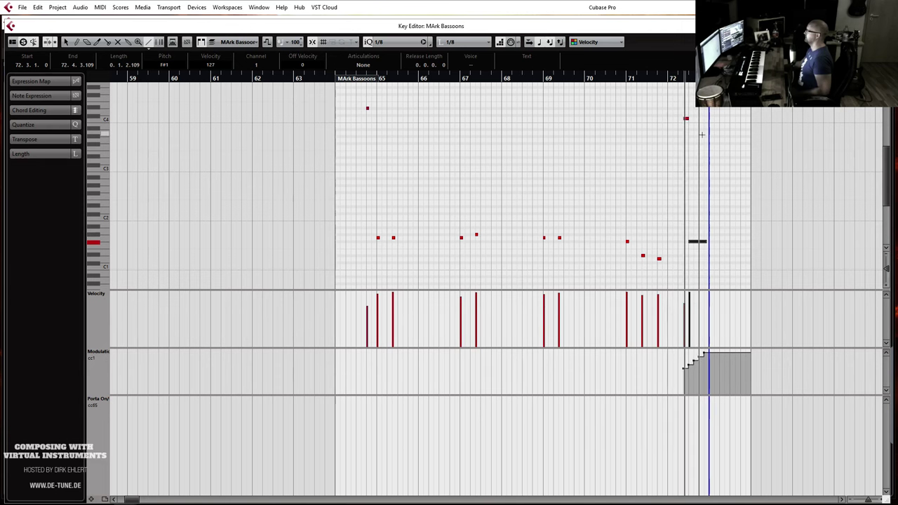
right_click(702, 229)
click(705, 215)
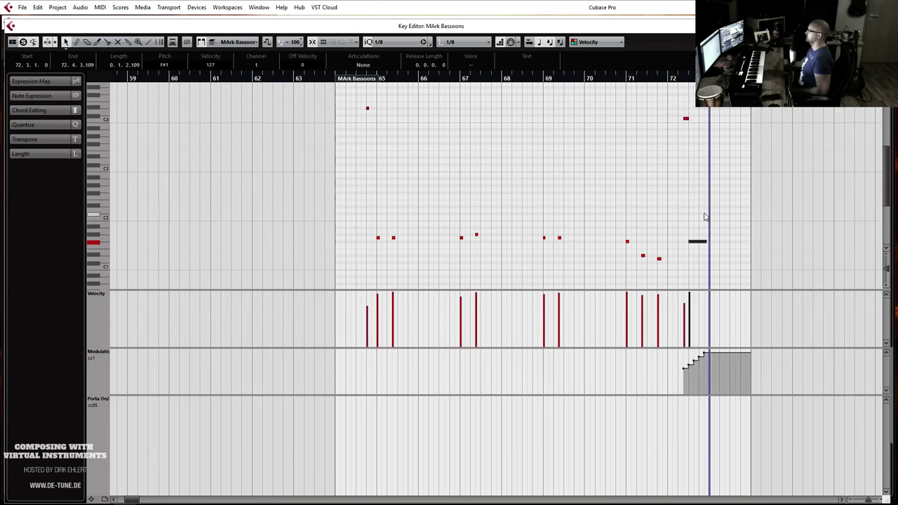
Set the quantize value to 1/32, redraw the rising modulation ramp under the last note and audition it from bar 72.
key(h)
key(h)
click(379, 41)
click(397, 105)
right_click(529, 234)
click(580, 242)
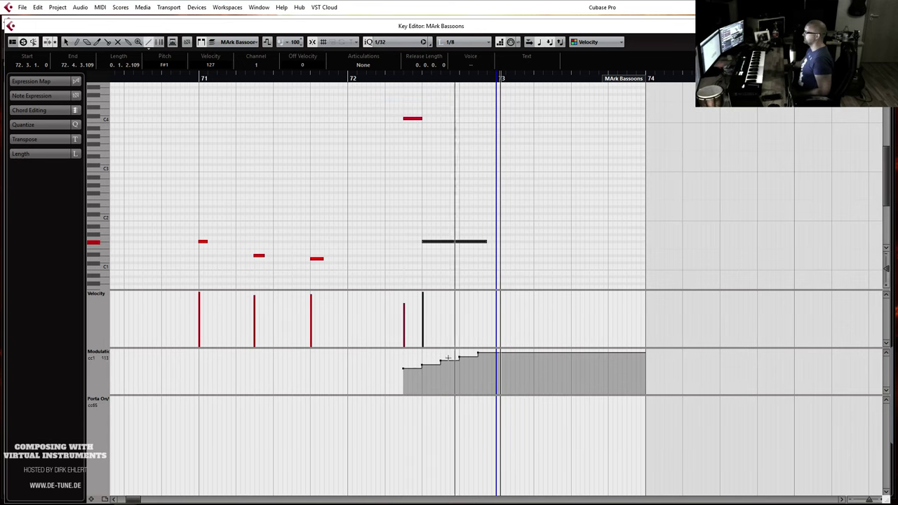
drag(417, 376, 485, 352)
key(1)
click(406, 78)
key(space)
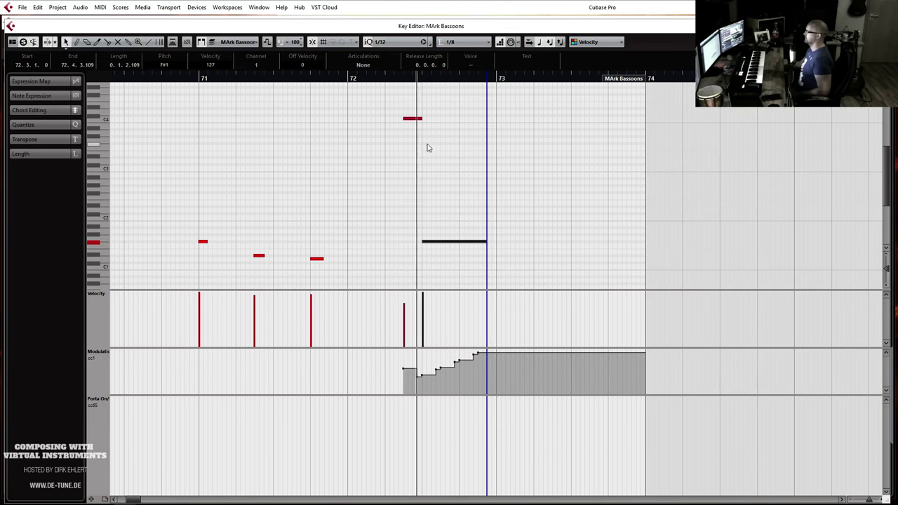
Set quantize to 1/4 and length quantize to Quantize Link, and redraw a smooth modulation ramp rising to 127 through bar 72.
click(390, 42)
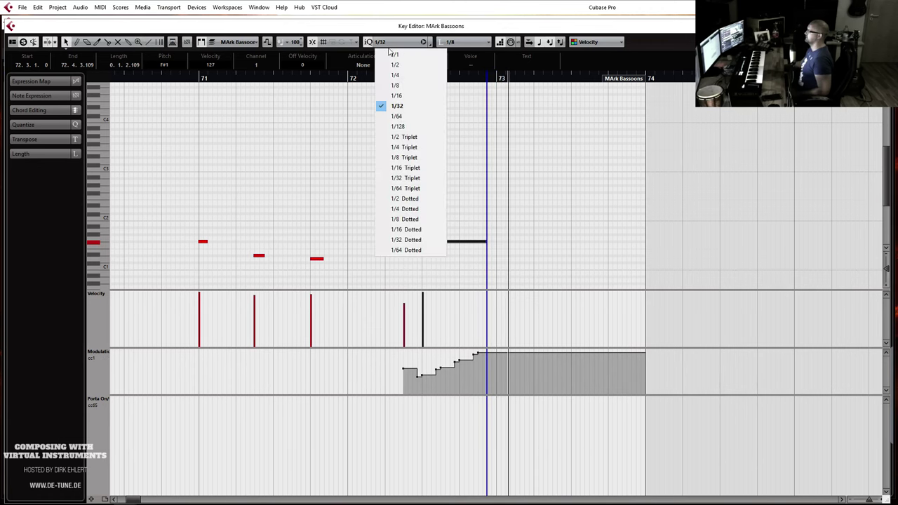
click(401, 76)
click(463, 42)
click(465, 54)
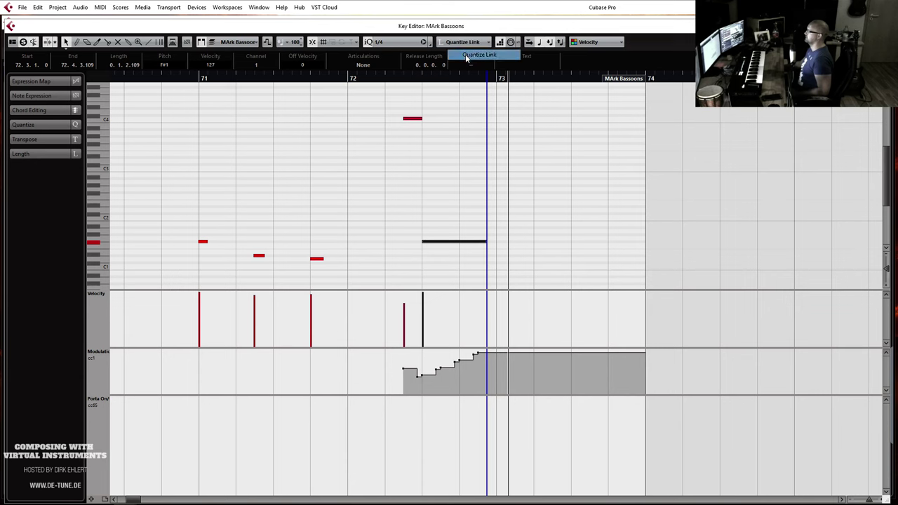
right_click(470, 143)
click(559, 142)
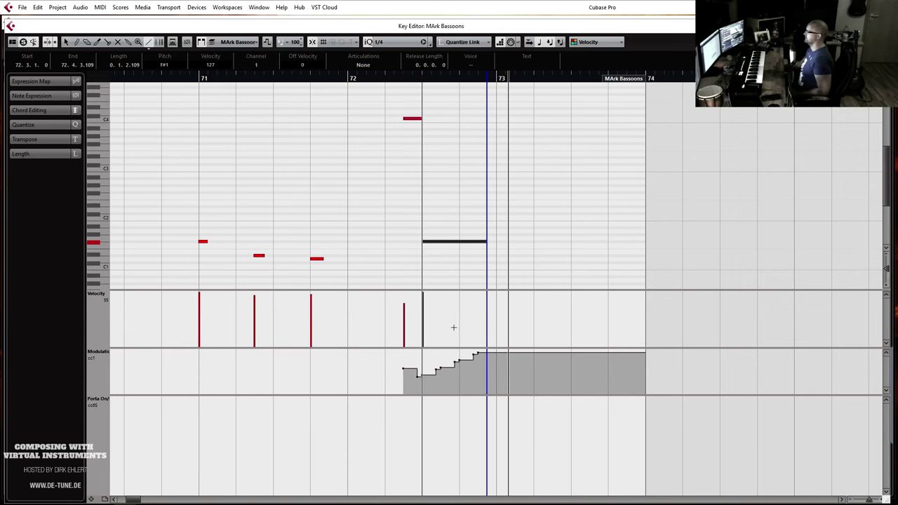
mouse_move(385, 384)
mouse_down()
mouse_move(495, 353)
mouse_move(485, 349)
mouse_up()
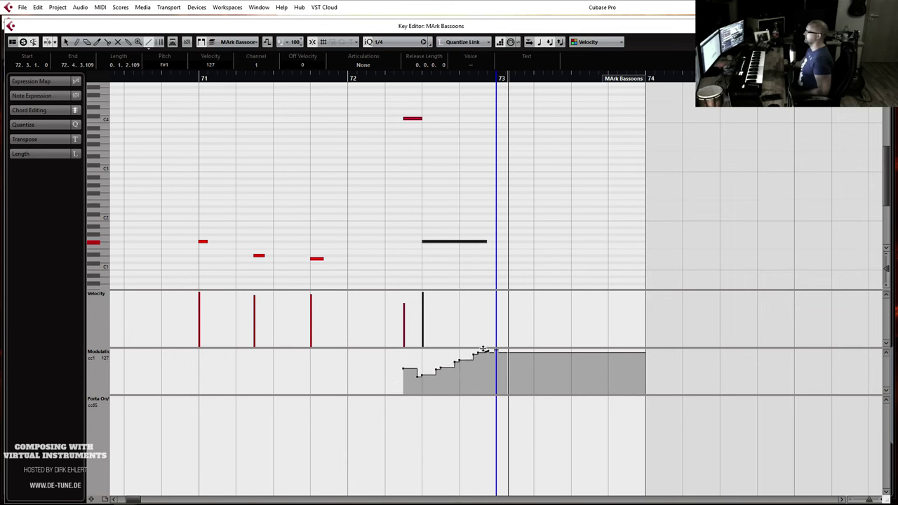
key(1)
click(412, 80)
key(space)
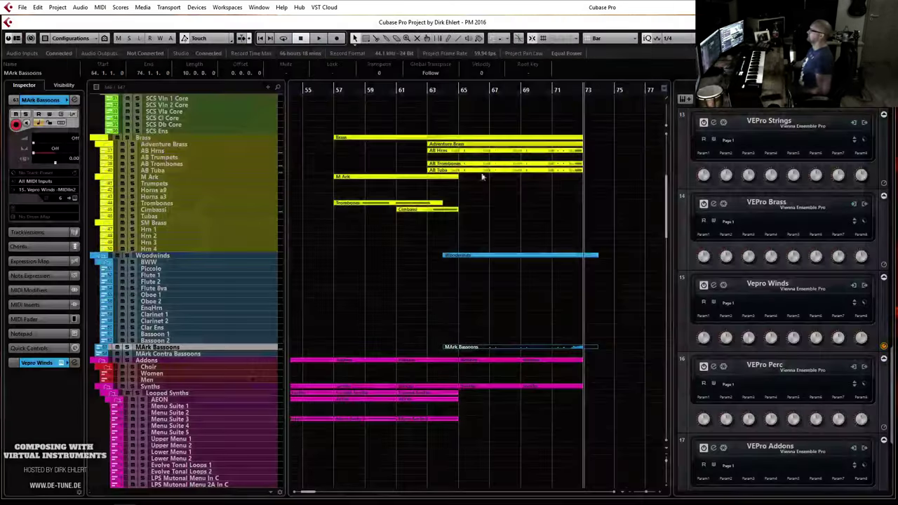
Open the Adventure Brass part in the Key Editor and examine the low C0 note just before bar 65.
key(space)
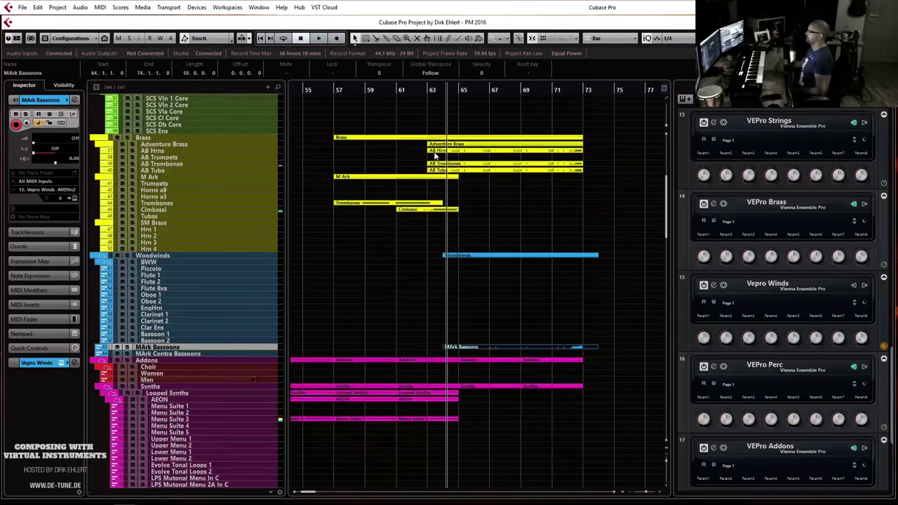
double_click(437, 144)
scroll(259, 199, down, 1)
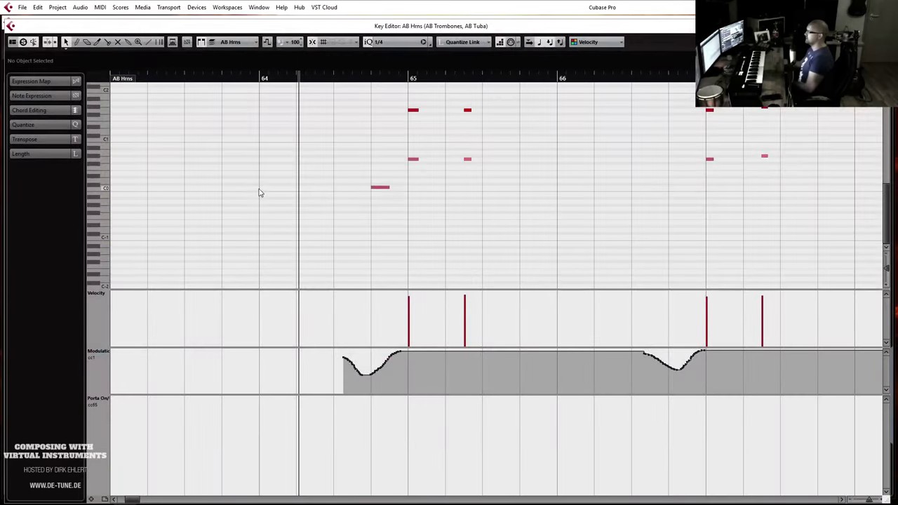
click(379, 187)
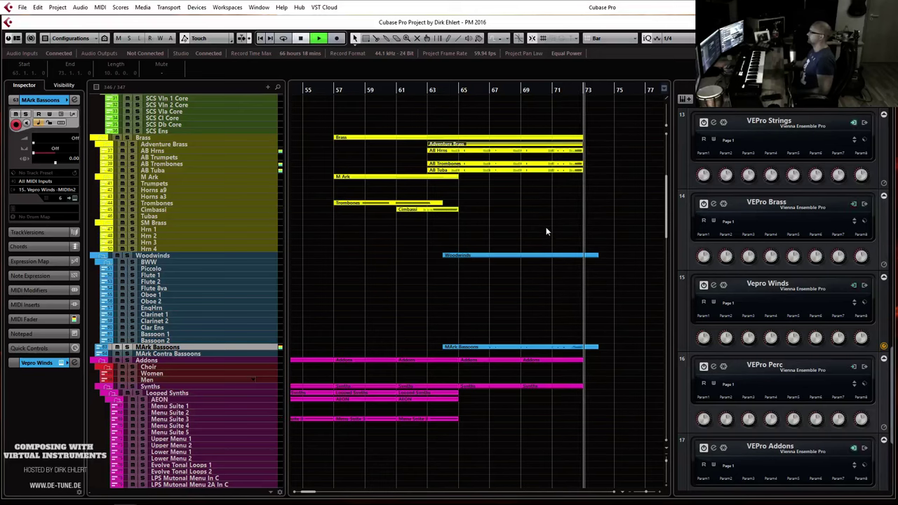
Copy the MArk Bassoons part to MArk Contra Bassoons and transpose its melody notes down one octave, leaving out the high C4-area notes.
double_click(454, 347)
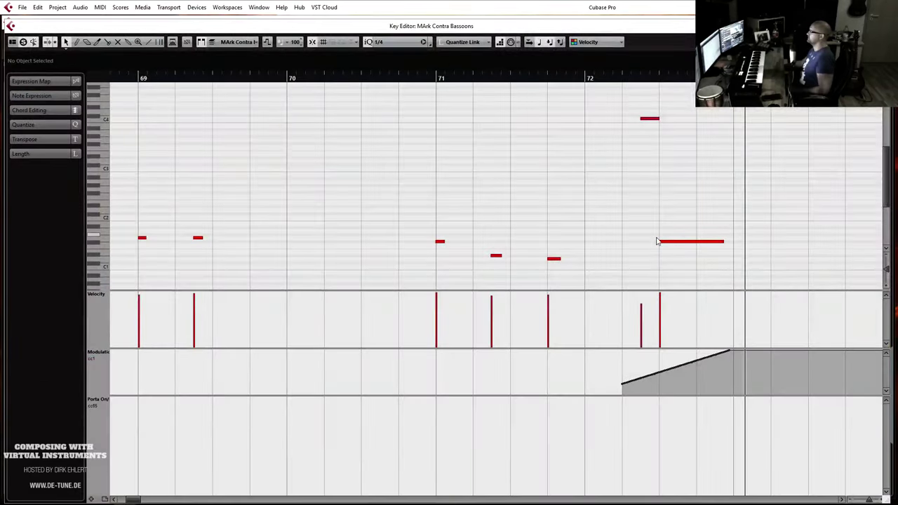
key(g)
key(g)
key(g)
key(g)
drag(581, 194, 222, 294)
key(shift+Down)
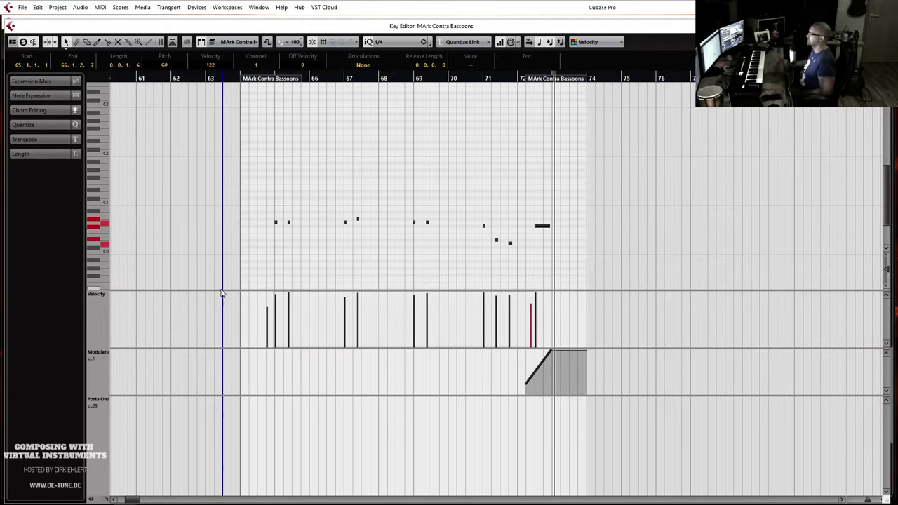
Examine the contra bassoons' high note before bar 65, the bar 65 notes and the final note, and audition the ending.
scroll(289, 166, up, 4)
drag(255, 113, 283, 150)
scroll(285, 169, down, 3)
drag(257, 198, 315, 242)
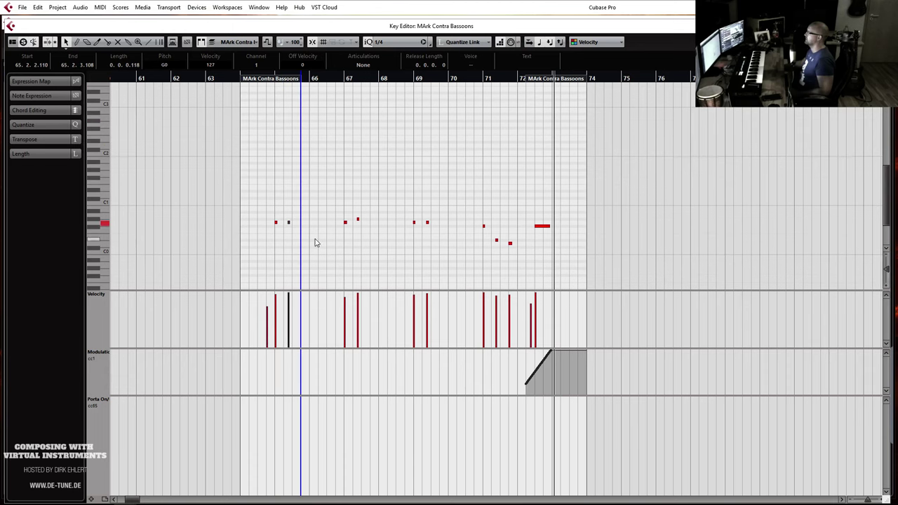
drag(524, 209, 552, 242)
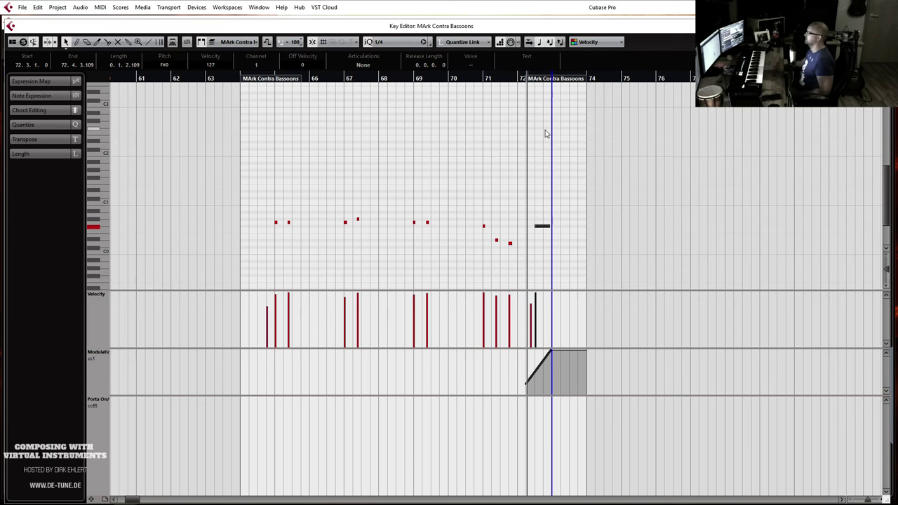
key(space)
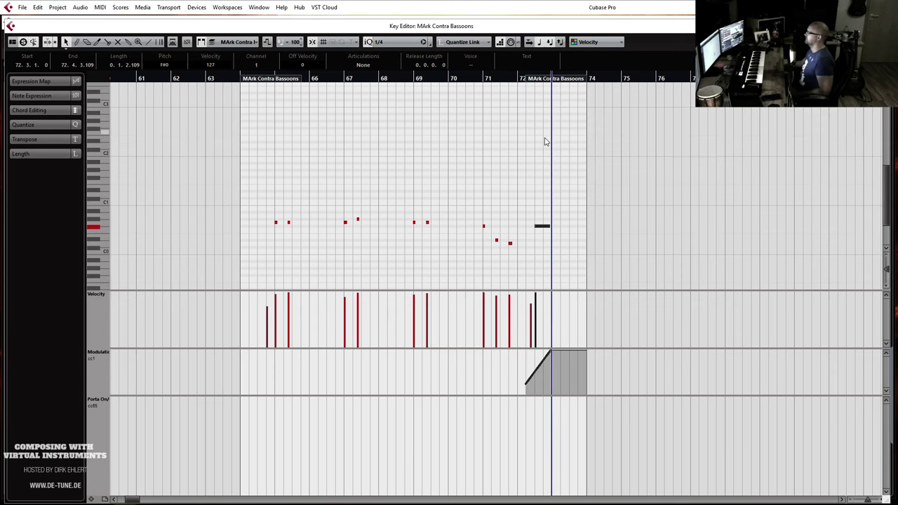
Close the Key Editor and play the arrangement from about bar 64 to check the bassoons against the brass.
key(Return)
click(446, 91)
key(space)
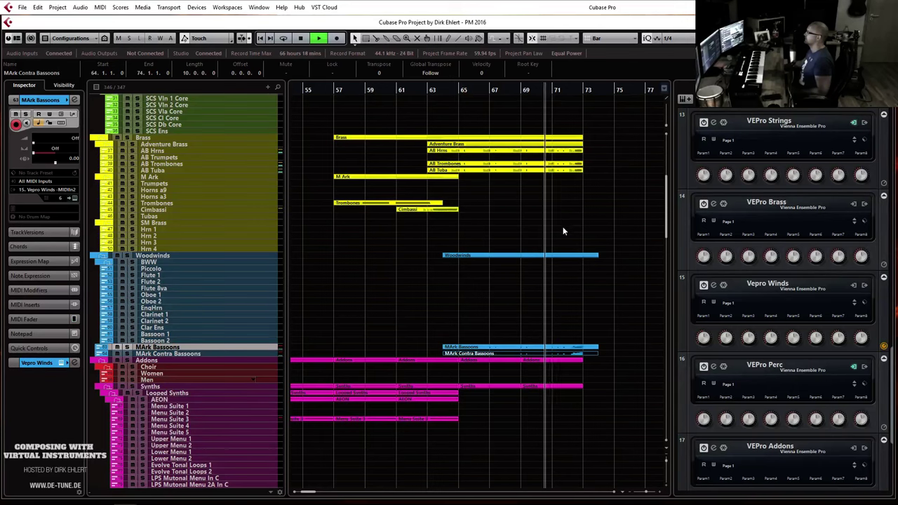
key(g)
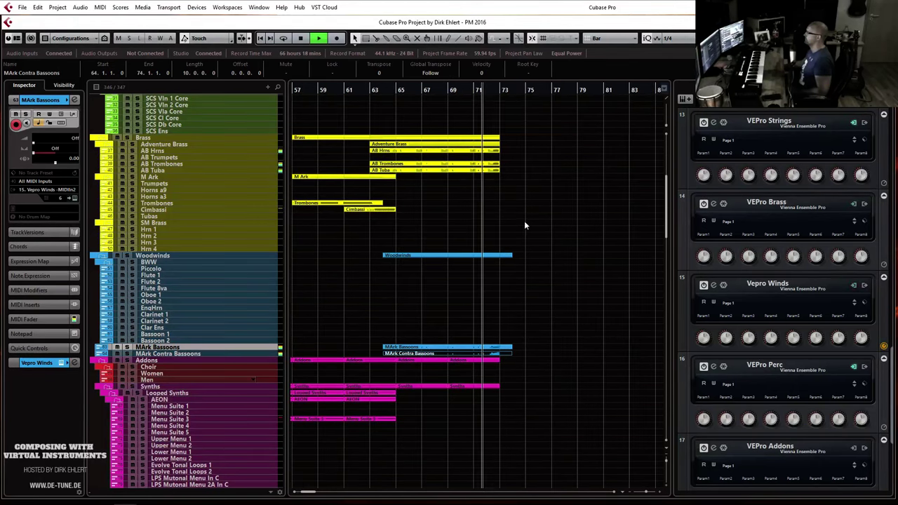
key(space)
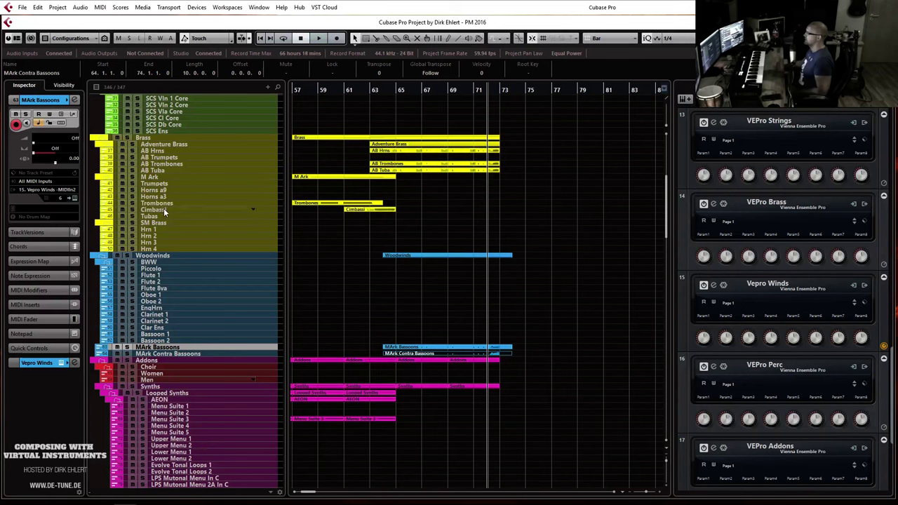
Record a staccato octave part on the M Ark Trombones track from bar 64 to about bar 73, with lead-in playback.
click(164, 208)
key(Up)
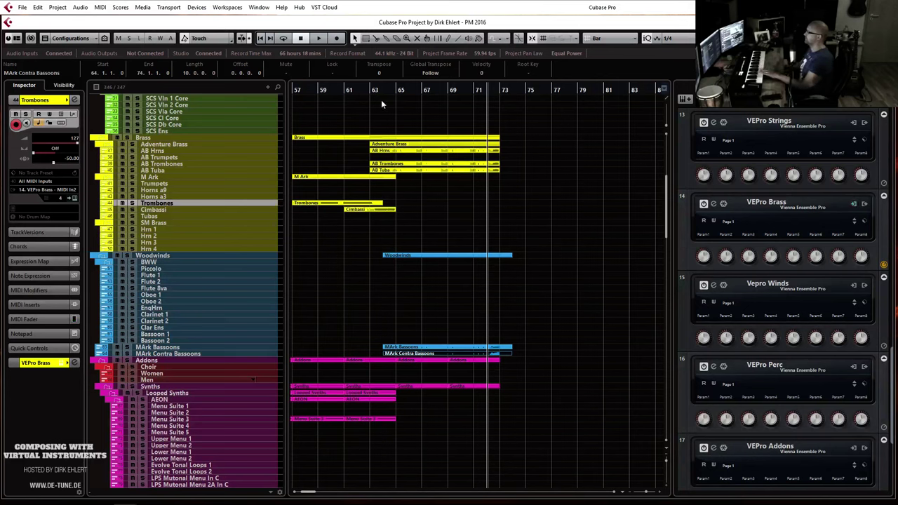
click(356, 89)
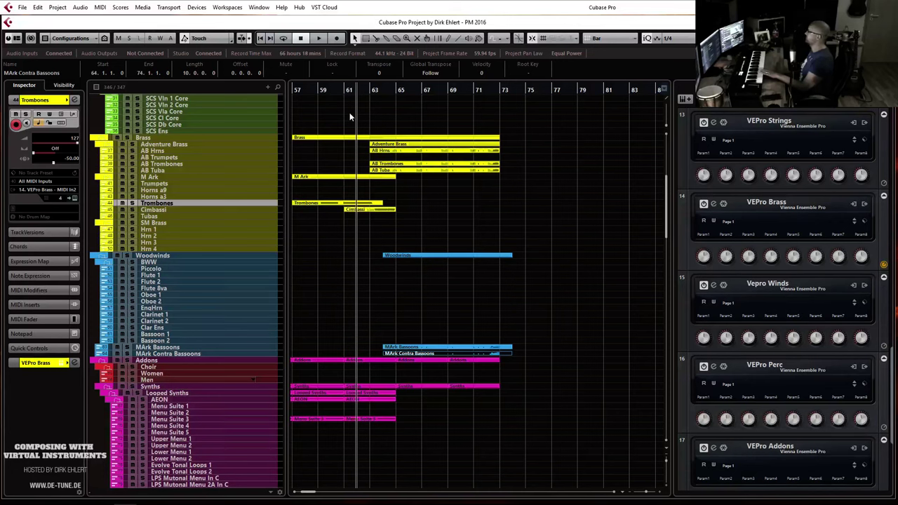
key(KP_Multiply)
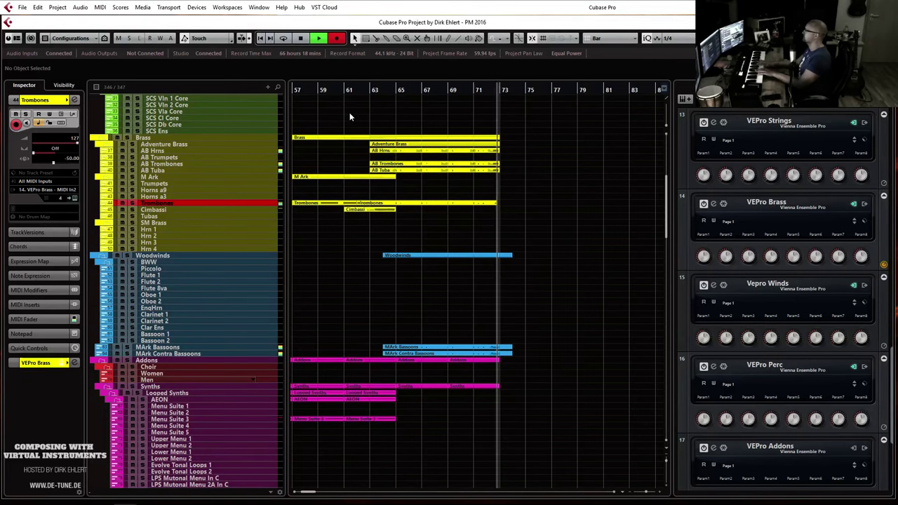
key(space)
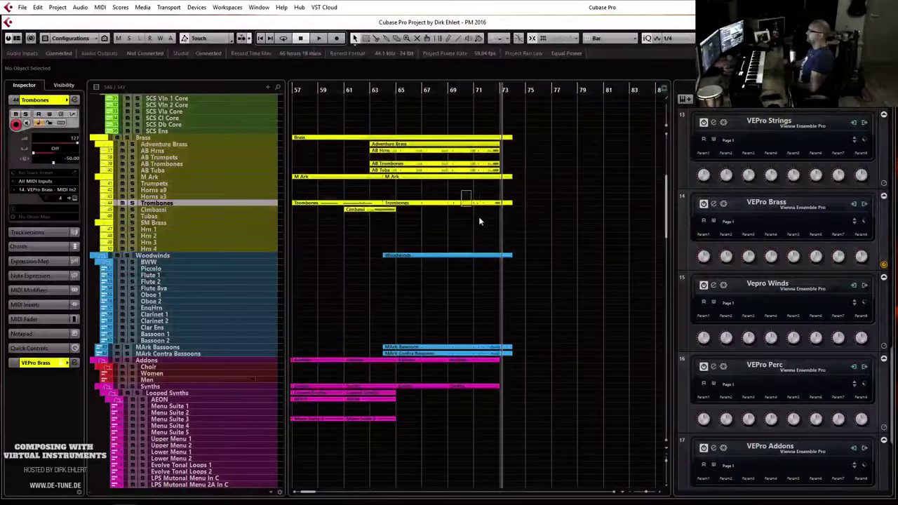
Move the final chord of the new Trombones part to start at 72.3.1.
double_click(477, 204)
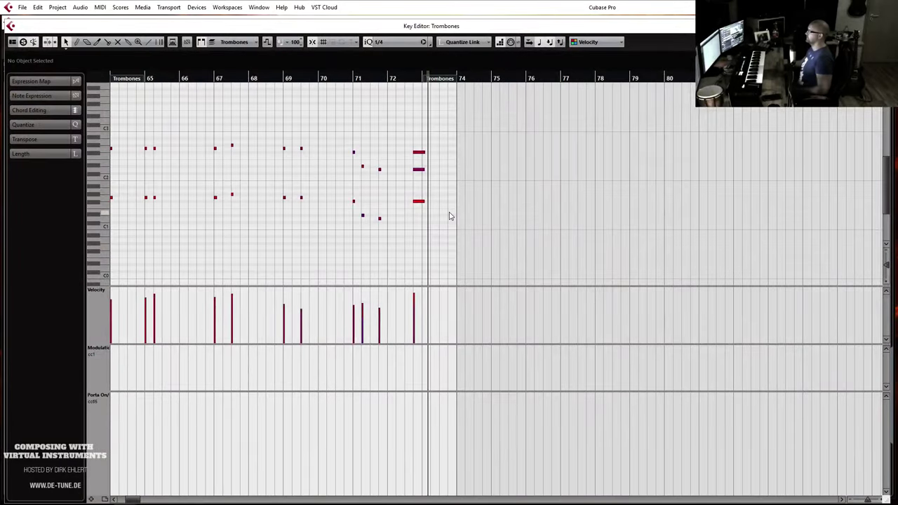
drag(397, 137, 450, 228)
click(416, 204)
drag(400, 134, 451, 237)
drag(414, 202, 405, 205)
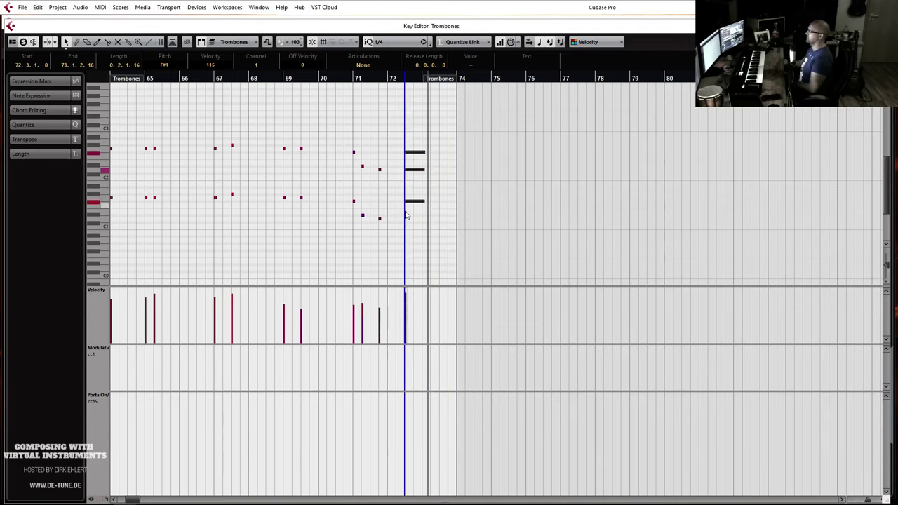
key(Return)
Return the playback position to bar 64, and open the Kontakt instrument of the SF Evo 3 track.
click(382, 108)
scroll(510, 193, up, 8)
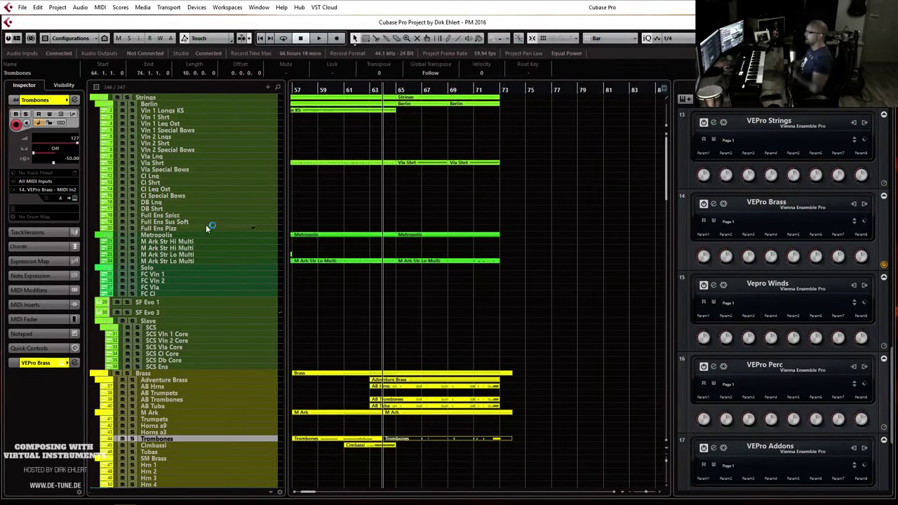
click(180, 312)
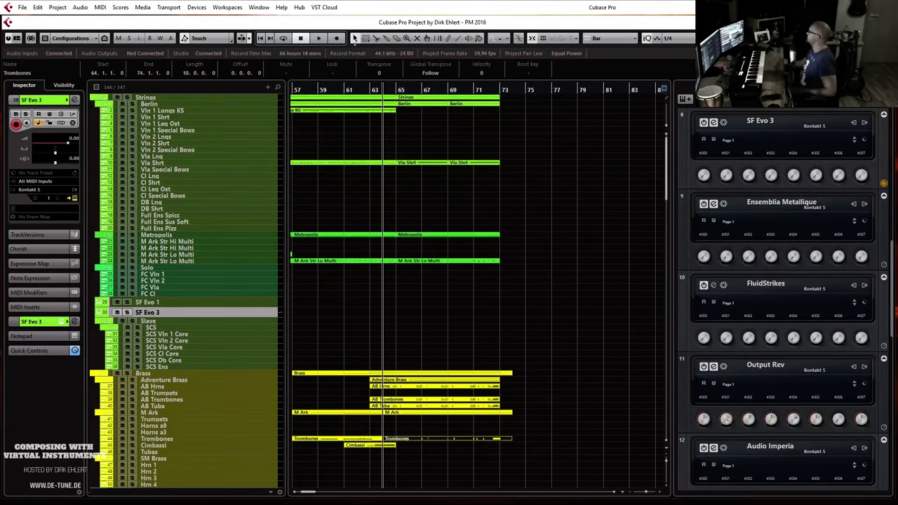
click(713, 123)
drag(559, 48, 355, 35)
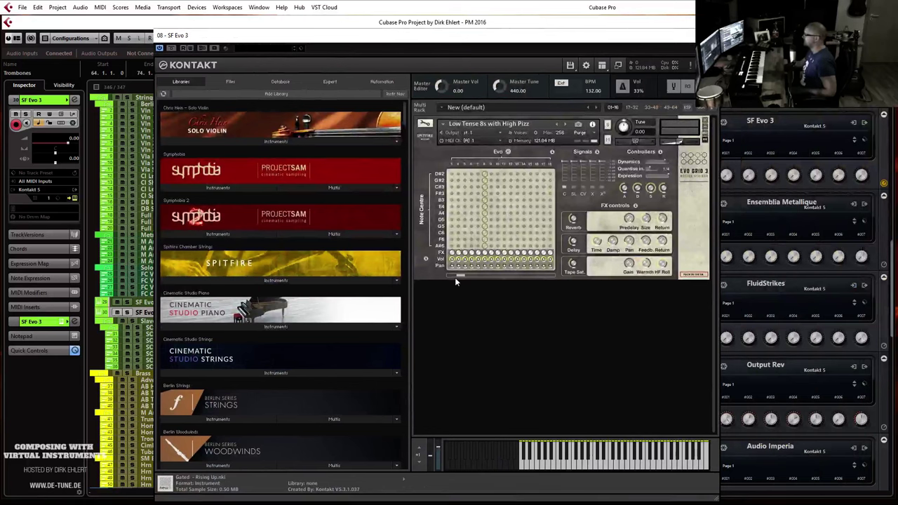
Reassign the SF Evo 3 grid to a single column near the end, and record a sustained octave from bar 64 to about bar 73.
drag(470, 279, 547, 281)
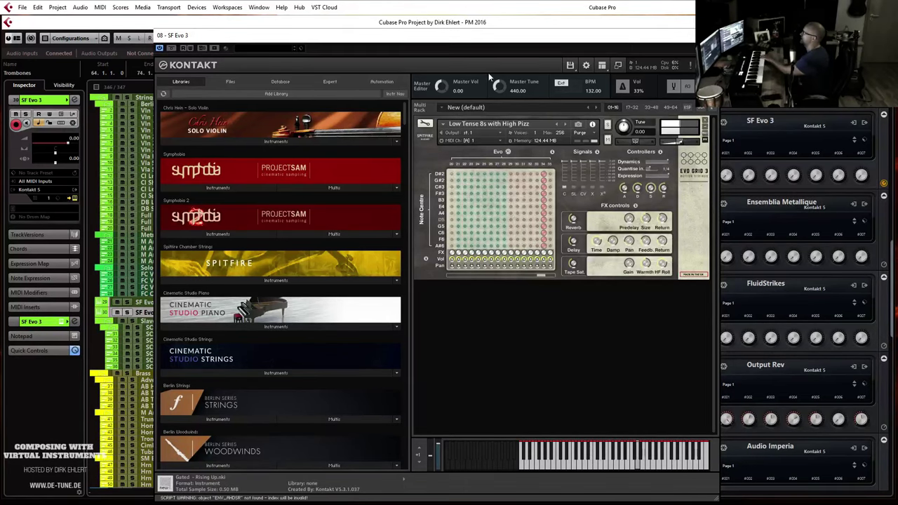
drag(443, 38, 897, 98)
click(370, 89)
key(space)
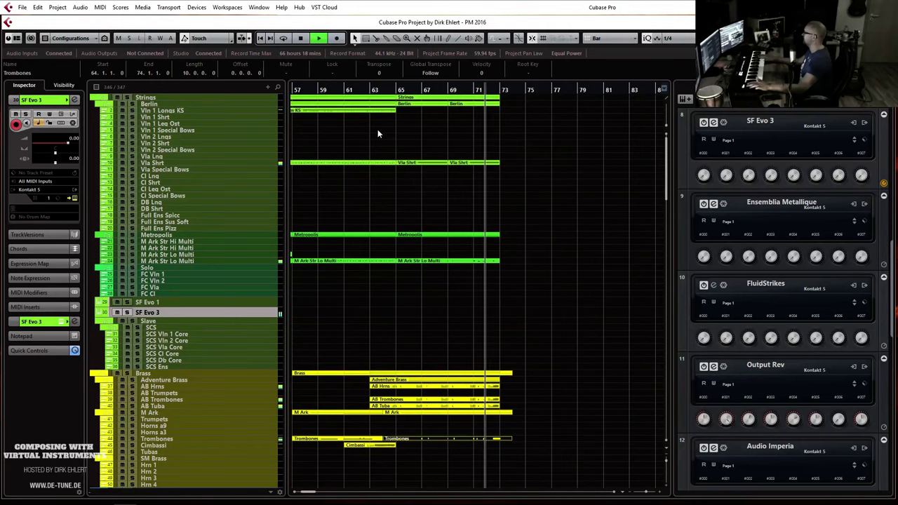
key(space)
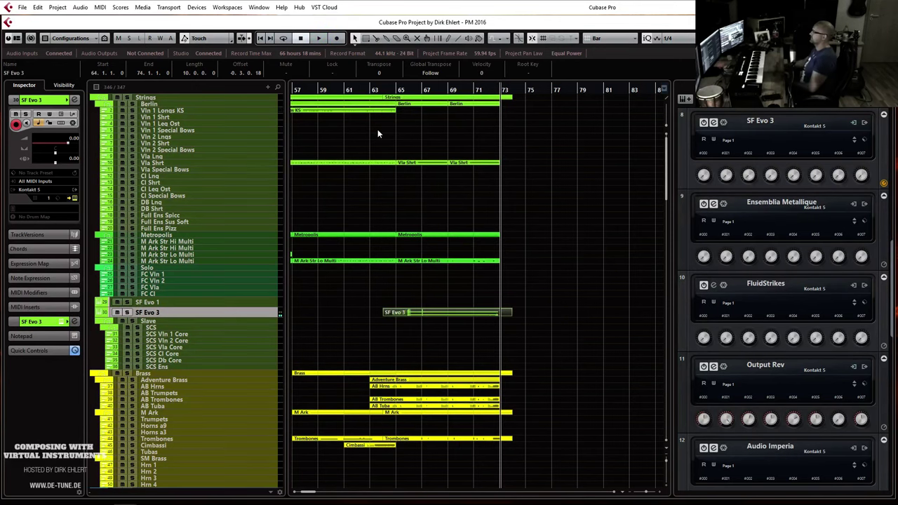
Bring back the SF Evo 3 Kontakt window and set the Low Tense 8s with High Pizz instrument volume to about -4.0 dB.
drag(897, 51, 231, 28)
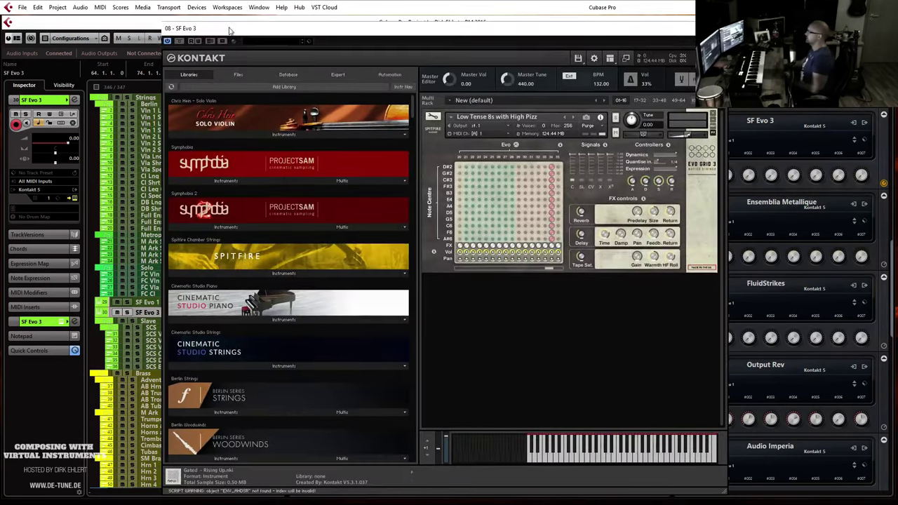
drag(688, 134, 689, 135)
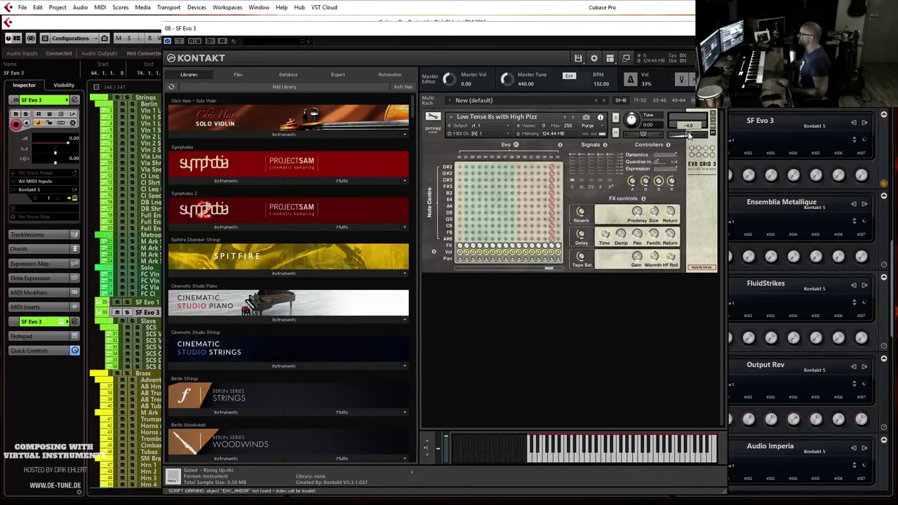
drag(607, 30, 897, 54)
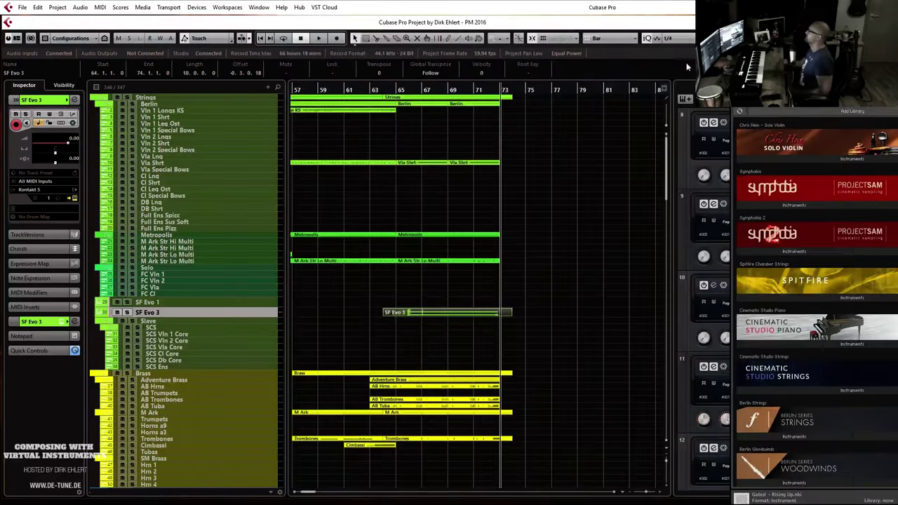
Examine the recorded SF Evo 3 notes in the Key Editor, close it, and play the arrangement from about bar 64.
double_click(457, 303)
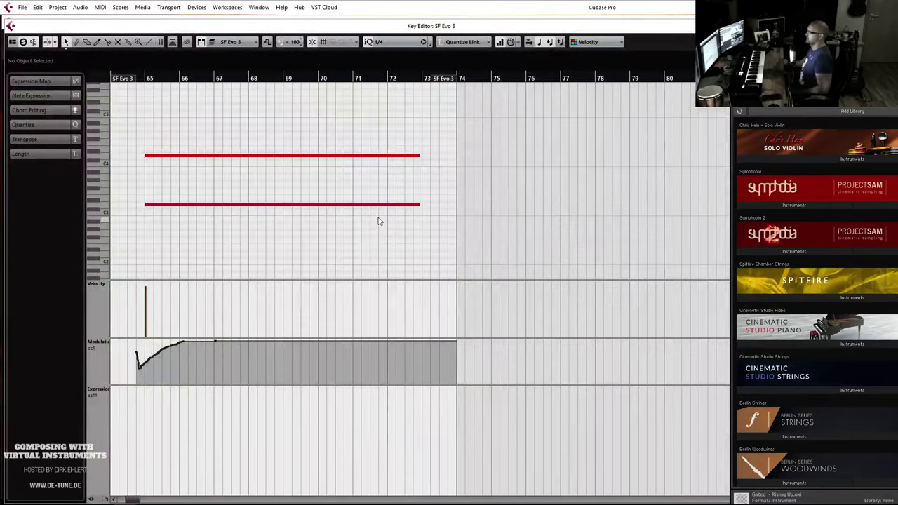
key(Return)
key(space)
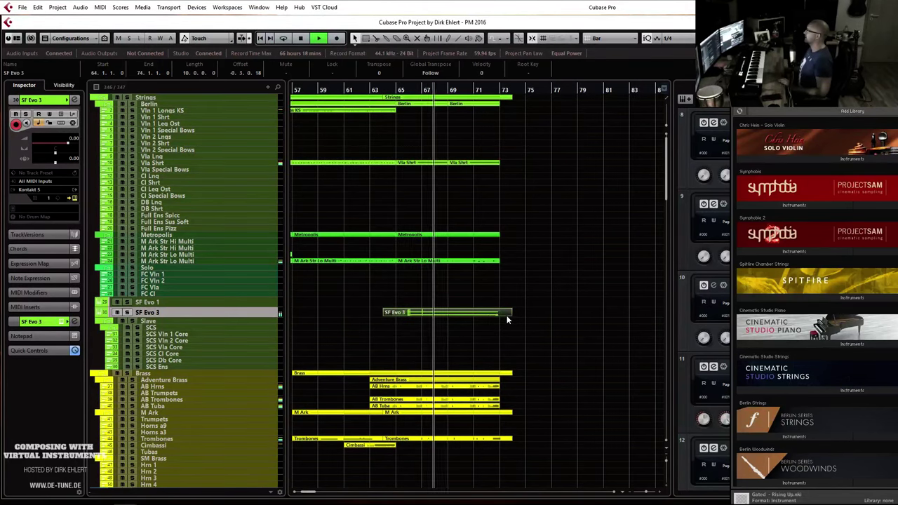
Trim the ends of the SF Evo 3 part and the new Trombones part to bar 73.
drag(510, 315, 499, 315)
scroll(543, 283, down, 4)
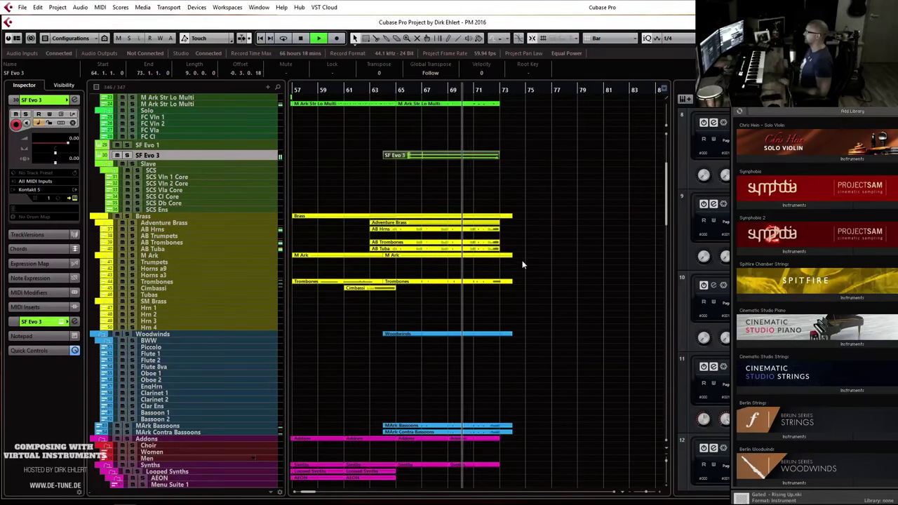
drag(506, 283, 499, 284)
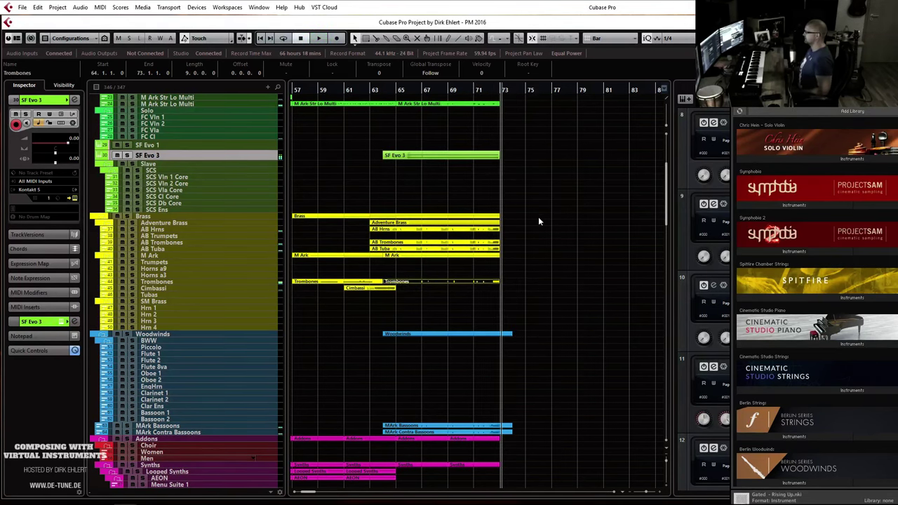
Open the Kontakt instrument of SF Evo 1, audition late columns of the Evo grid, and assign all note centres to one of them.
scroll(539, 222, up, 5)
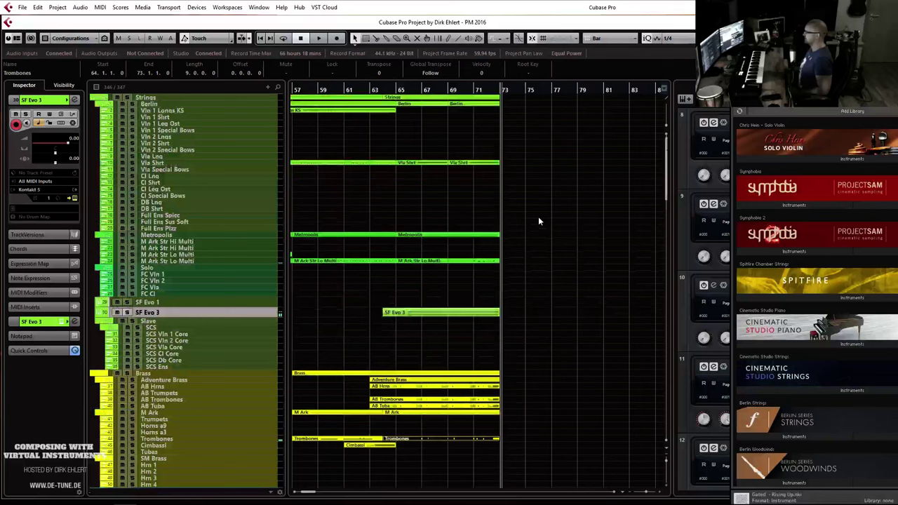
click(170, 302)
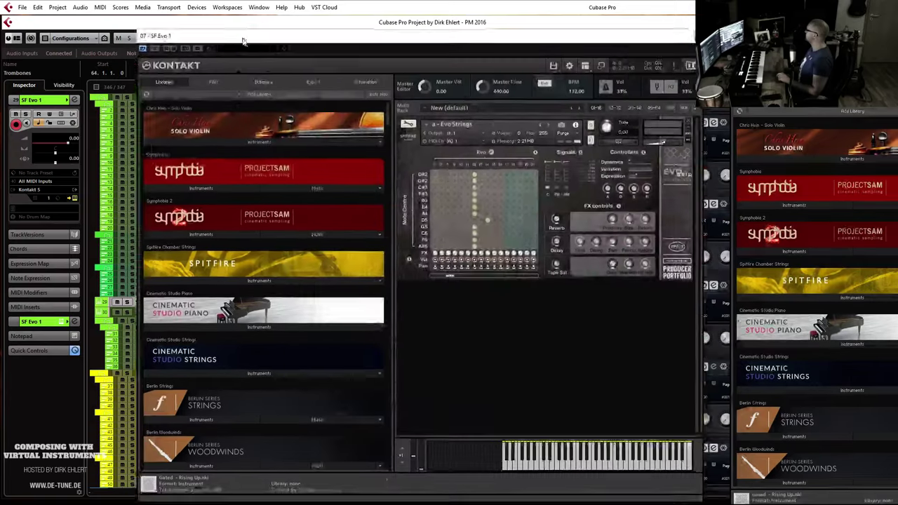
drag(242, 40, 228, 33)
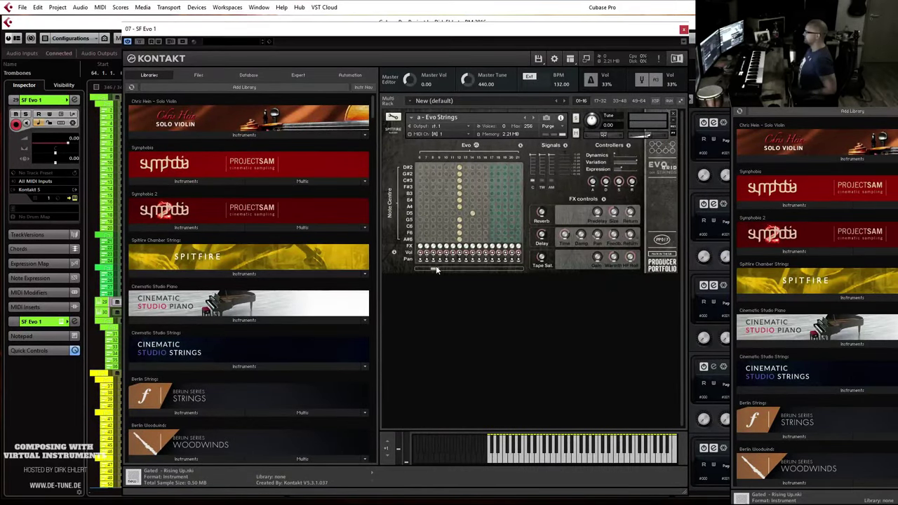
drag(435, 270, 483, 273)
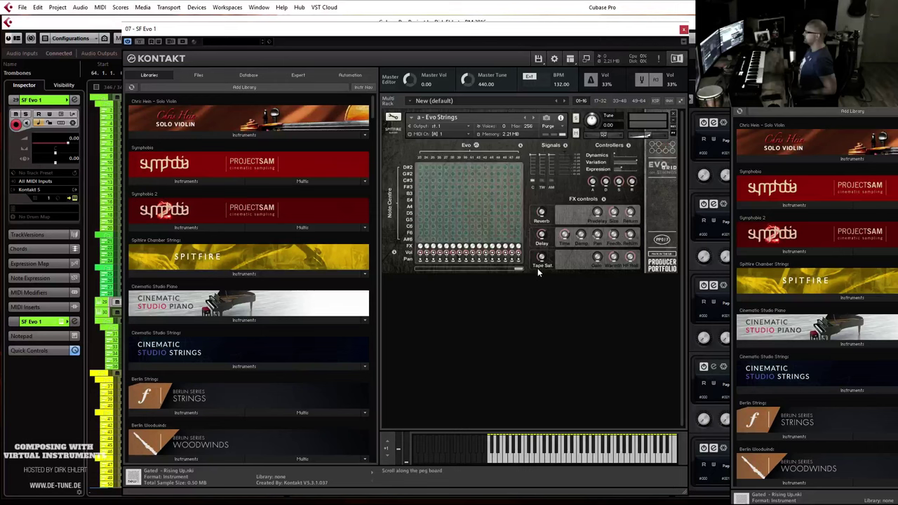
ctrl+click(498, 240)
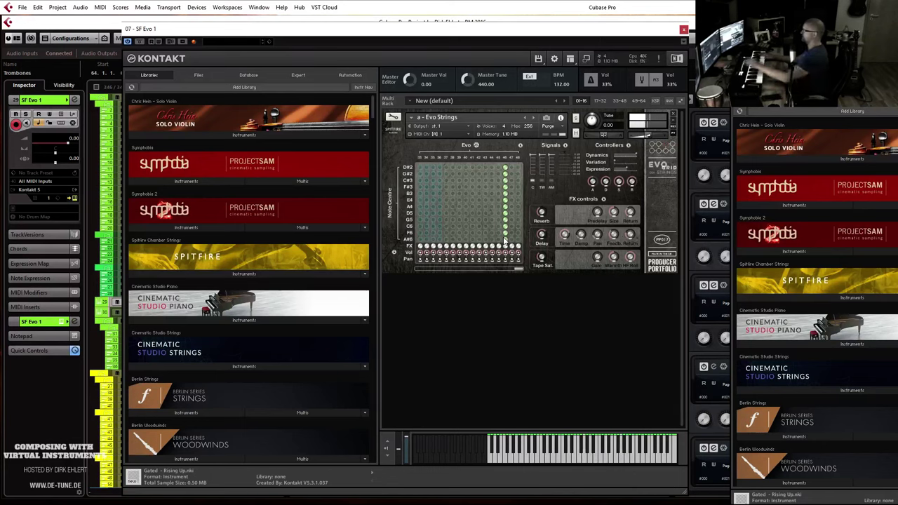
click(472, 238)
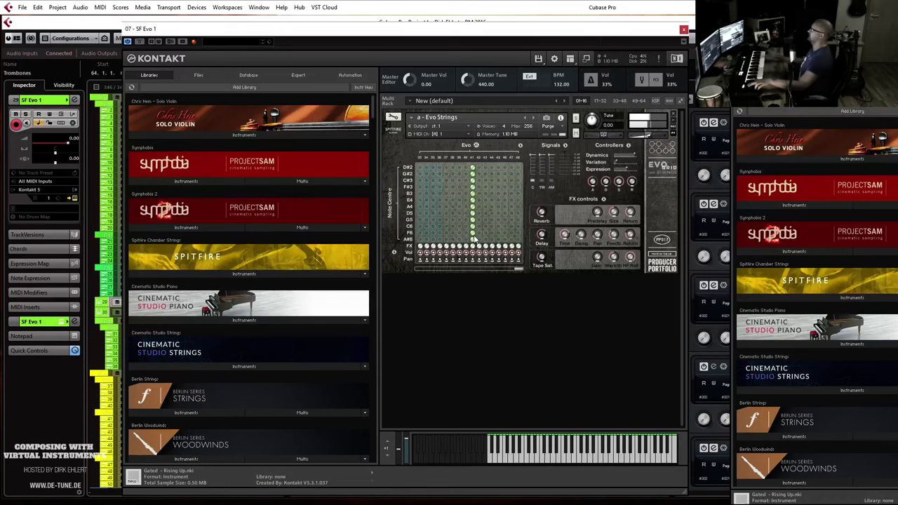
click(683, 30)
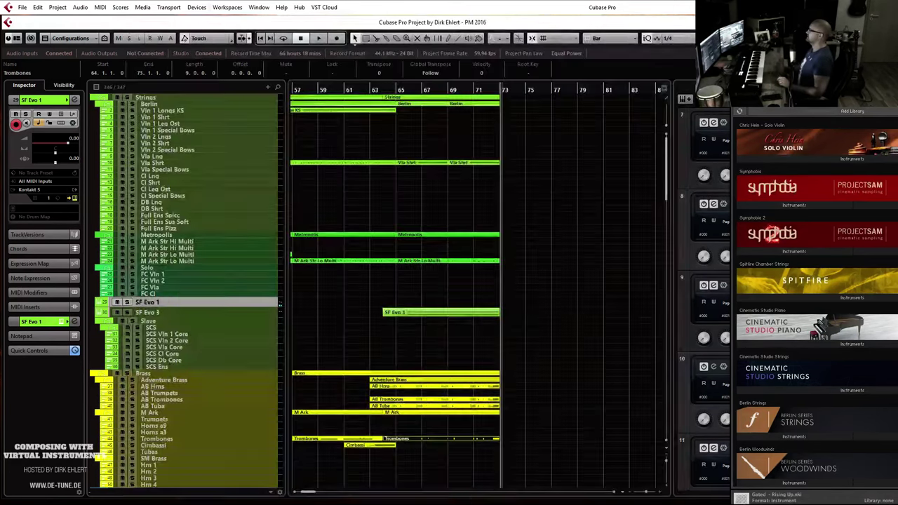
Record an Evo Strings part on the SF Evo 1 track from bar 68 to about bar 73.
click(434, 90)
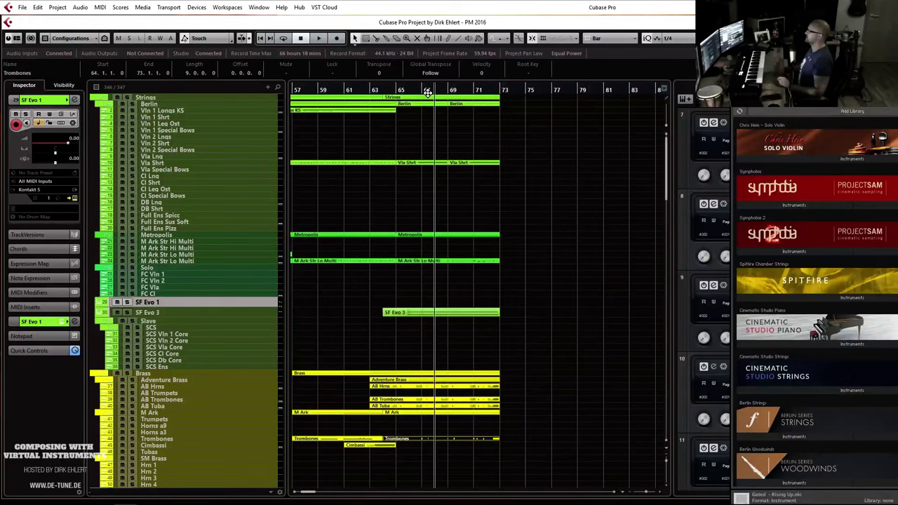
key(KP_Multiply)
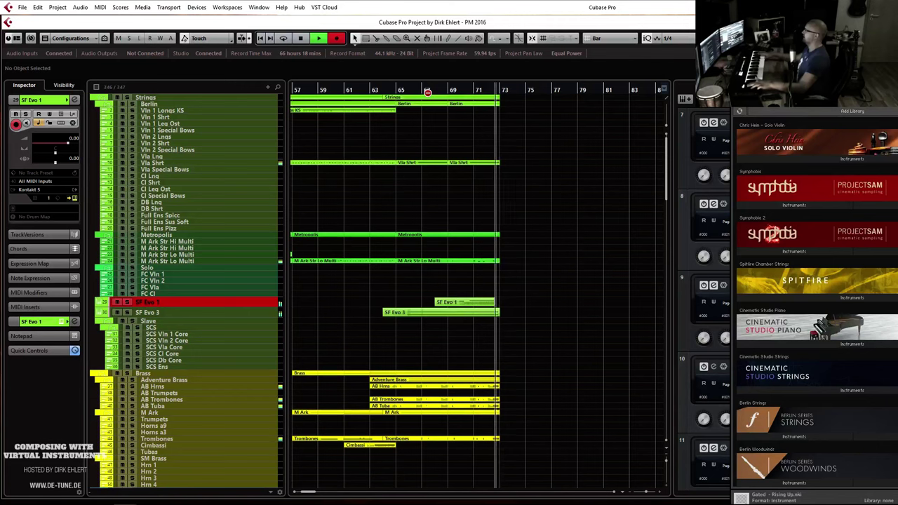
key(space)
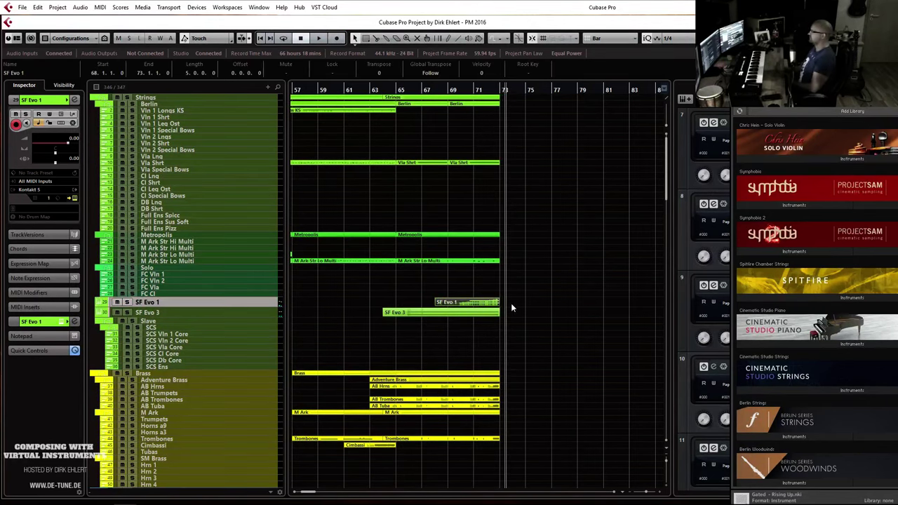
Trim the ends of the MArk Bassoons and MArk Contra Bassoons parts to bar 73.
scroll(519, 269, down, 4)
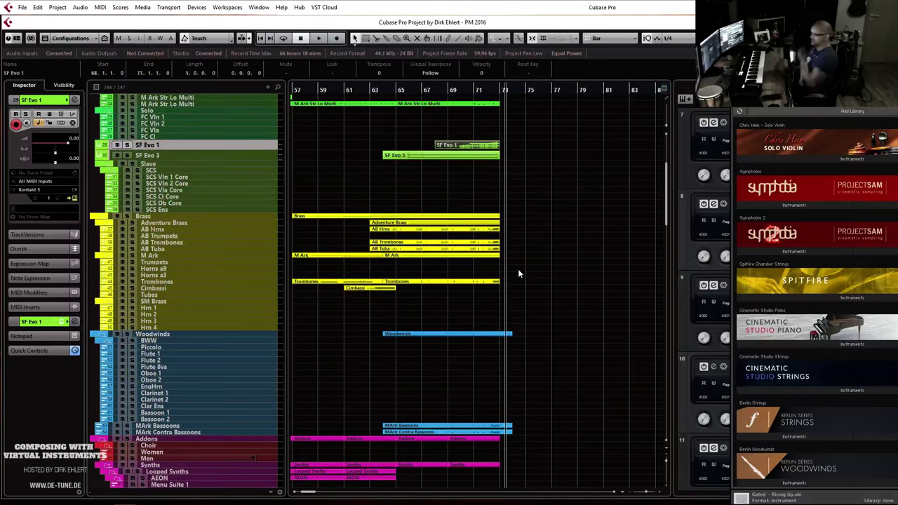
click(510, 434)
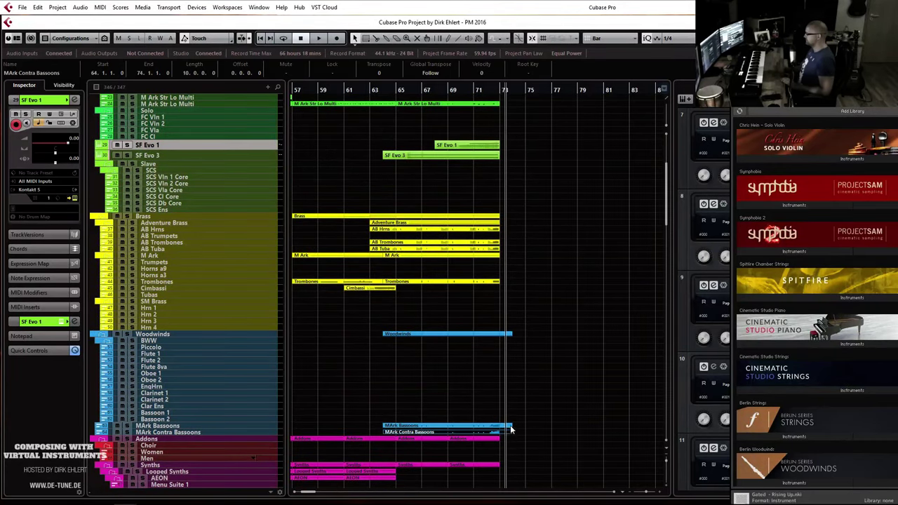
click(511, 426)
drag(511, 427, 500, 427)
Select the parts on all tracks from bar 48 onward and move them earlier to start at bar 39.
scroll(589, 339, left, 6)
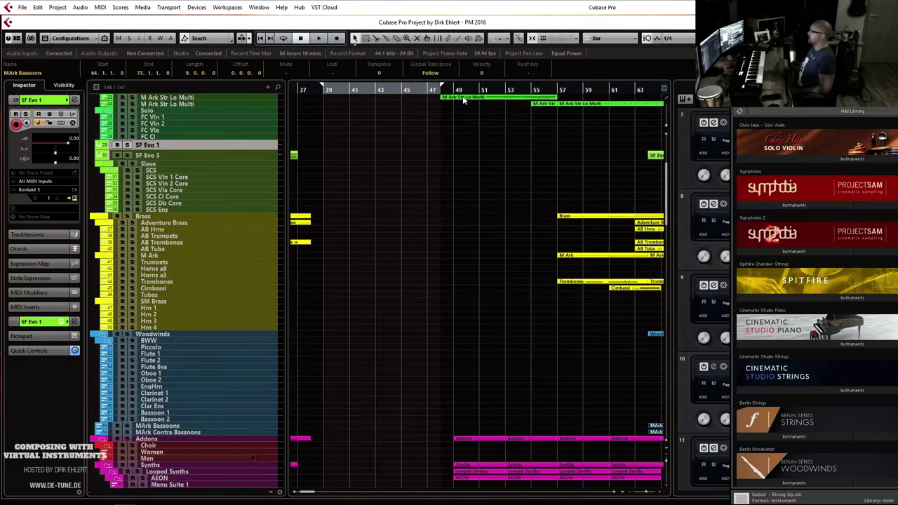
key(g)
key(g)
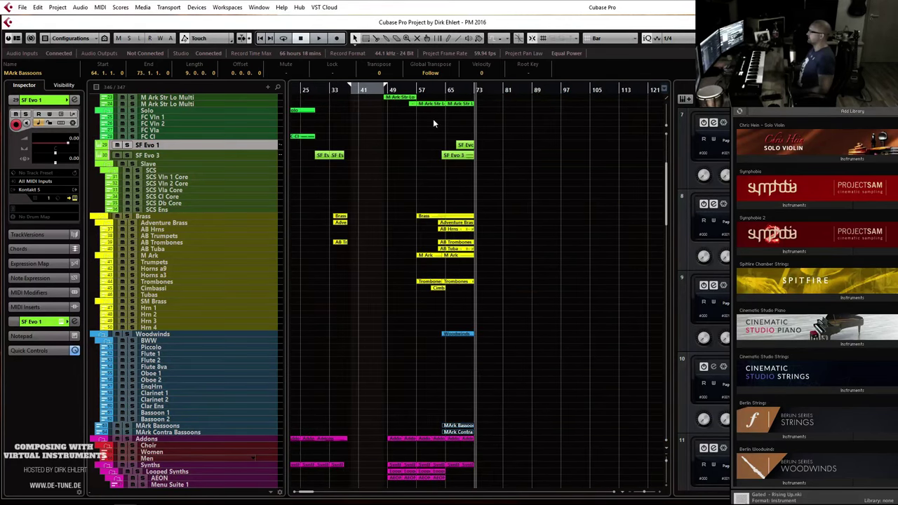
scroll(413, 123, up, 5)
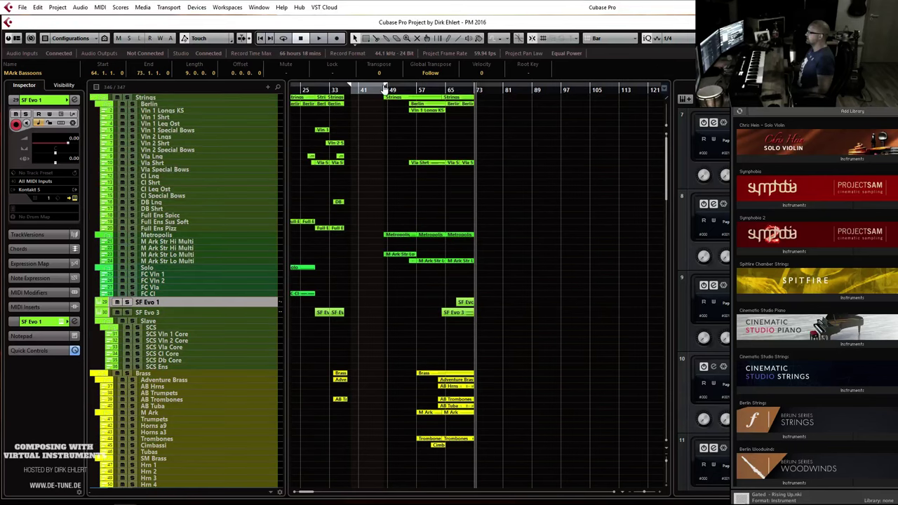
scroll(418, 128, down, 20)
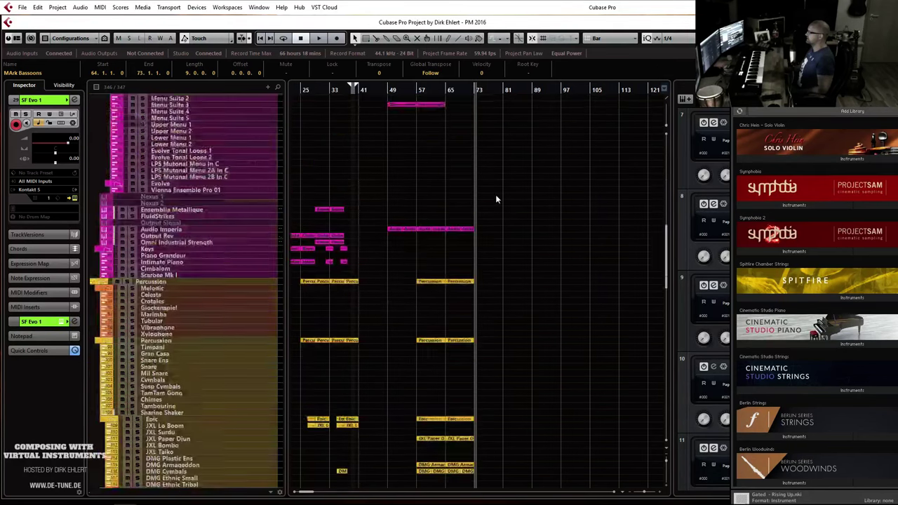
drag(433, 4, 386, 4)
drag(394, 102, 361, 100)
scroll(352, 95, up, 2)
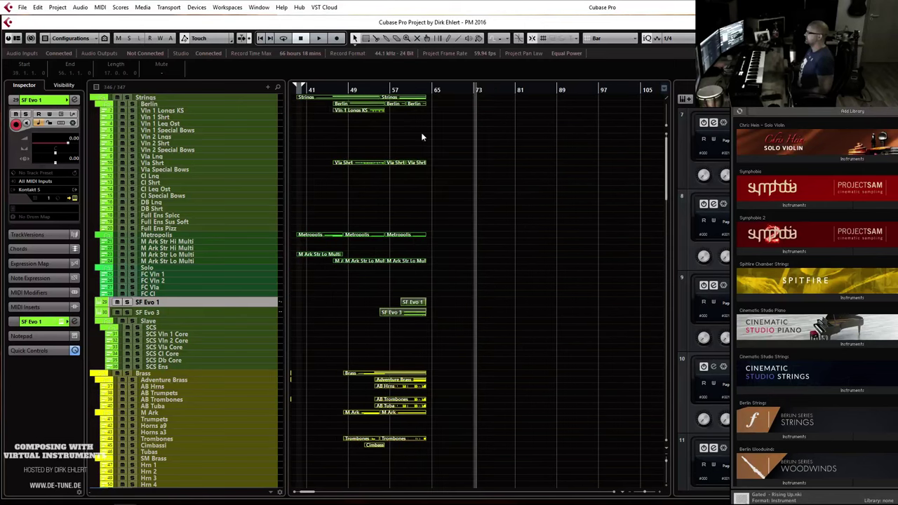
Place the playback position at about bar 38, and move the 132 BPM tempo change in the Tempo Track to that bar.
scroll(427, 108, left, 2)
click(442, 90)
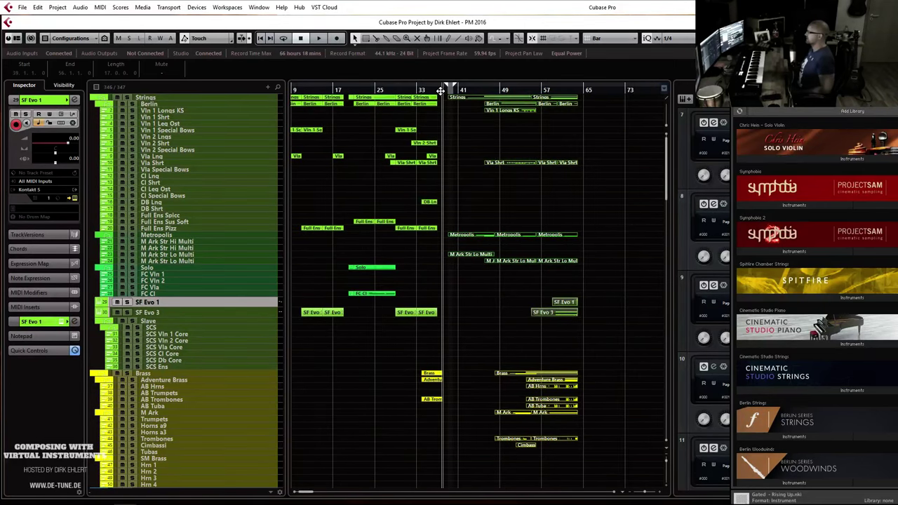
key(ctrl+t)
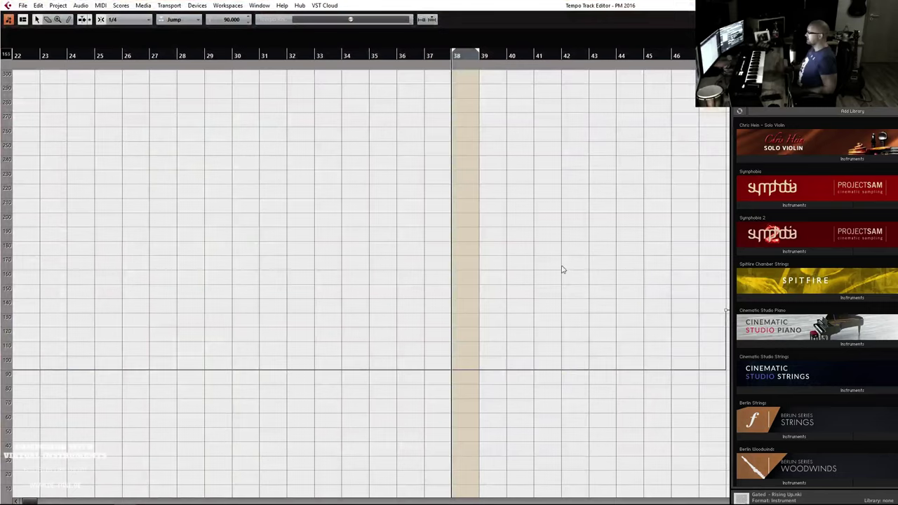
key(g)
key(g)
key(g)
key(g)
drag(518, 271, 556, 360)
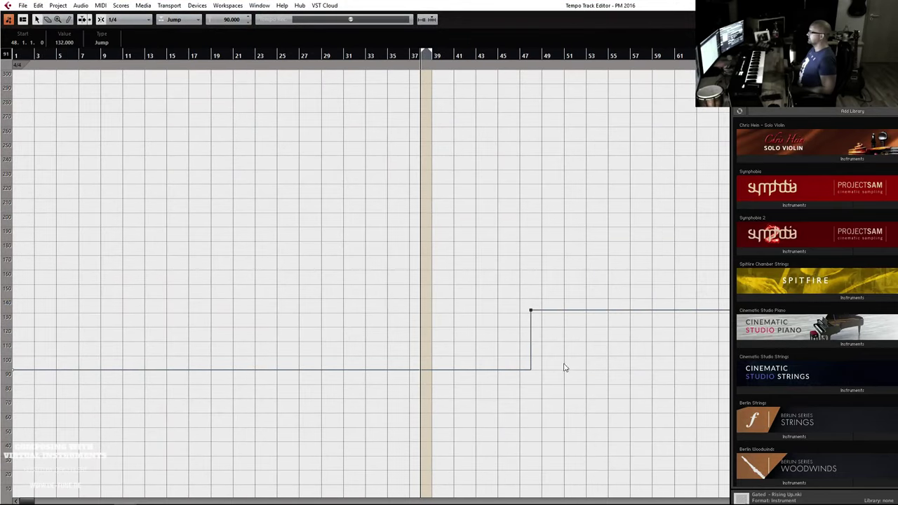
drag(530, 313, 421, 314)
key(ctrl+t)
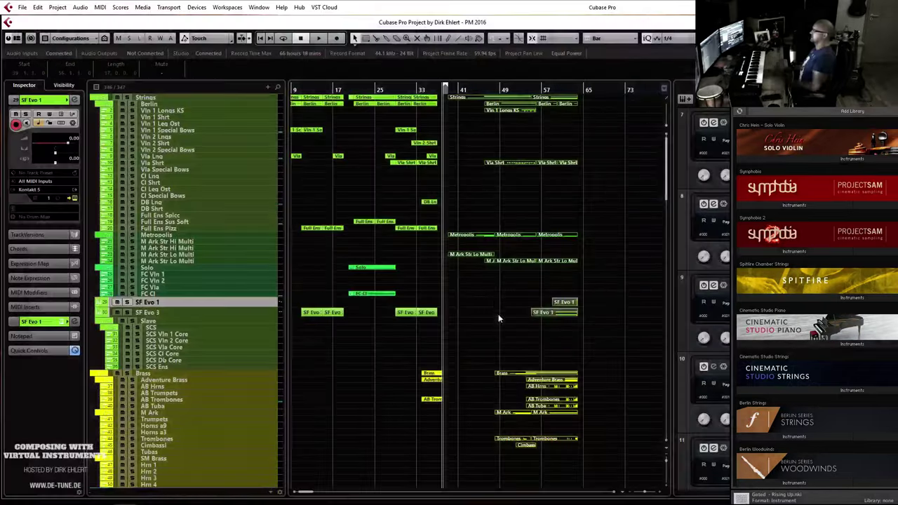
Play the moved section from about bar 38, deselect the parts, and look through the woodwind, synth, percussion and loop tracks.
key(space)
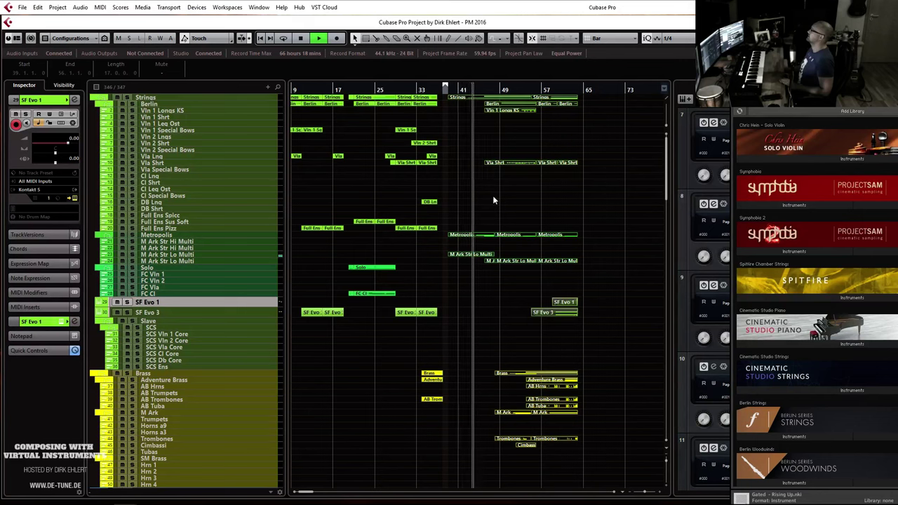
click(601, 241)
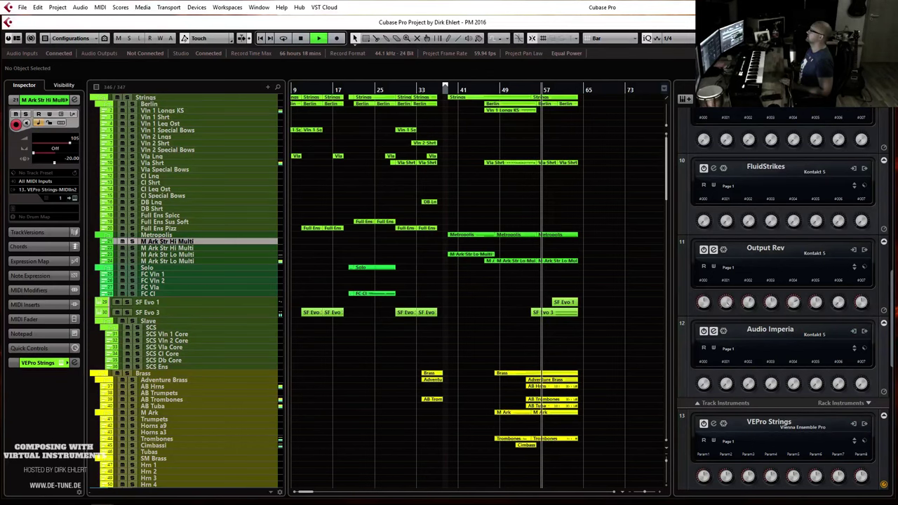
click(600, 280)
scroll(618, 244, down, 3)
scroll(618, 246, down, 15)
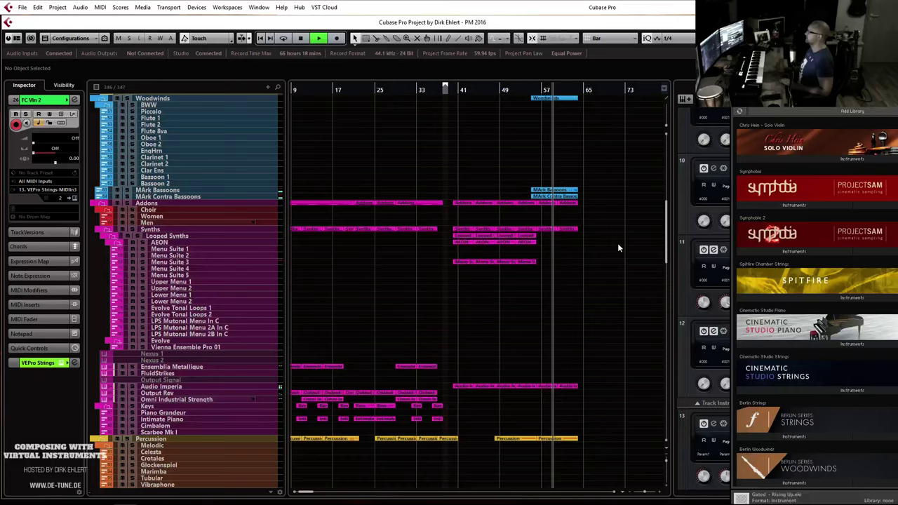
scroll(618, 247, down, 5)
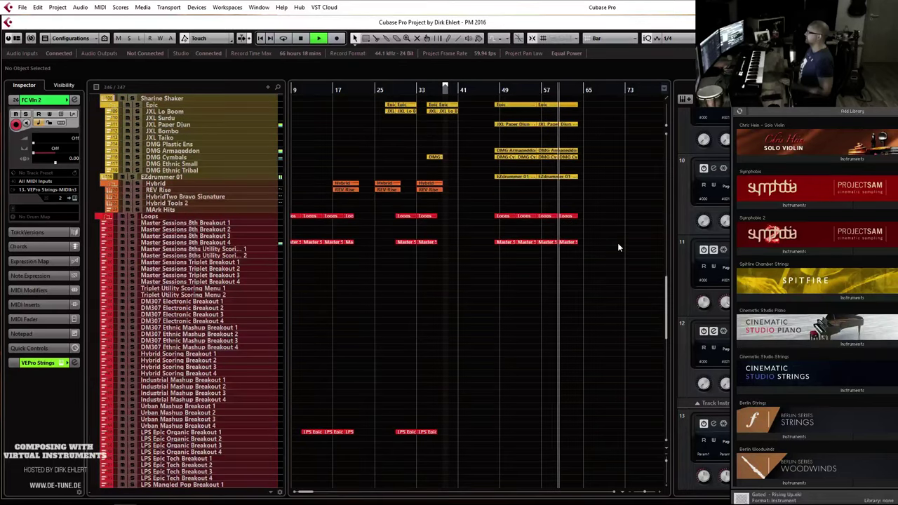
Look through the loop, percussion, synth, brass and woodwind tracks while the fast section plays to its end, and stop playback.
scroll(618, 247, up, 8)
scroll(618, 247, up, 8)
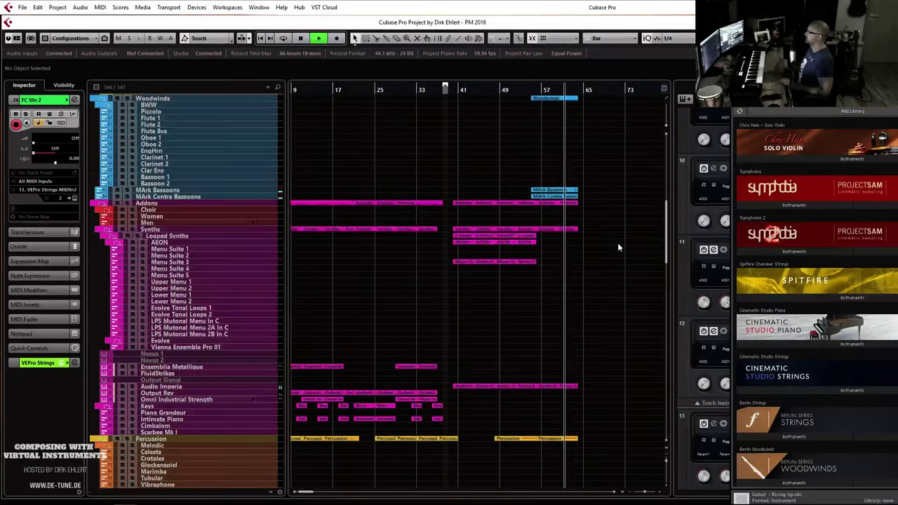
scroll(617, 247, up, 4)
scroll(617, 247, down, 11)
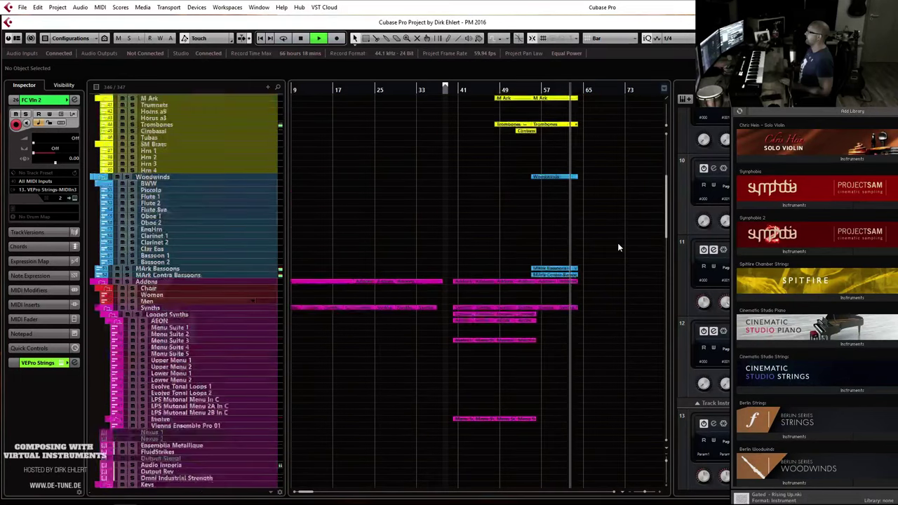
scroll(617, 246, down, 5)
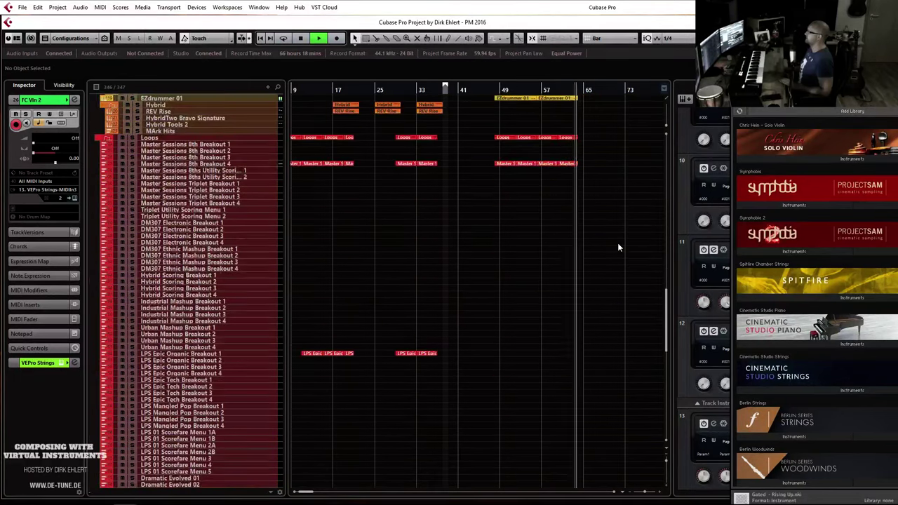
scroll(617, 247, down, 8)
key(space)
scroll(608, 200, up, 15)
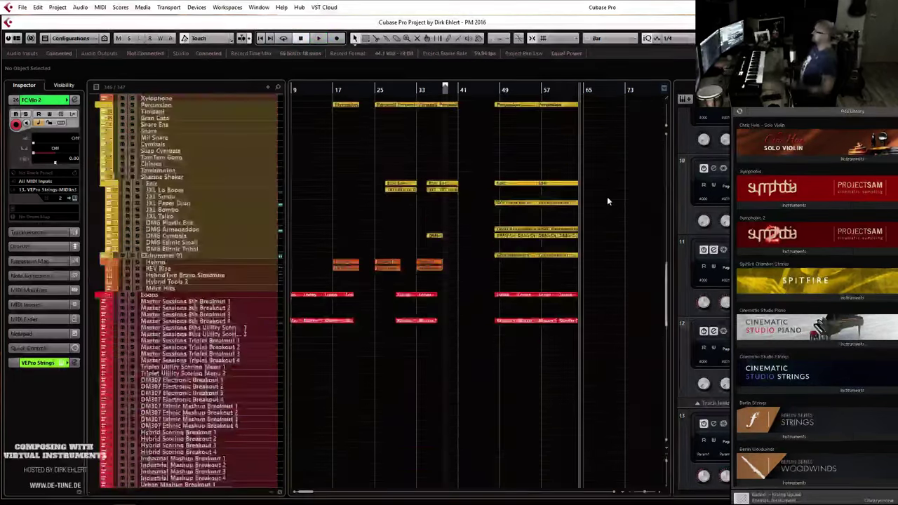
scroll(605, 201, down, 5)
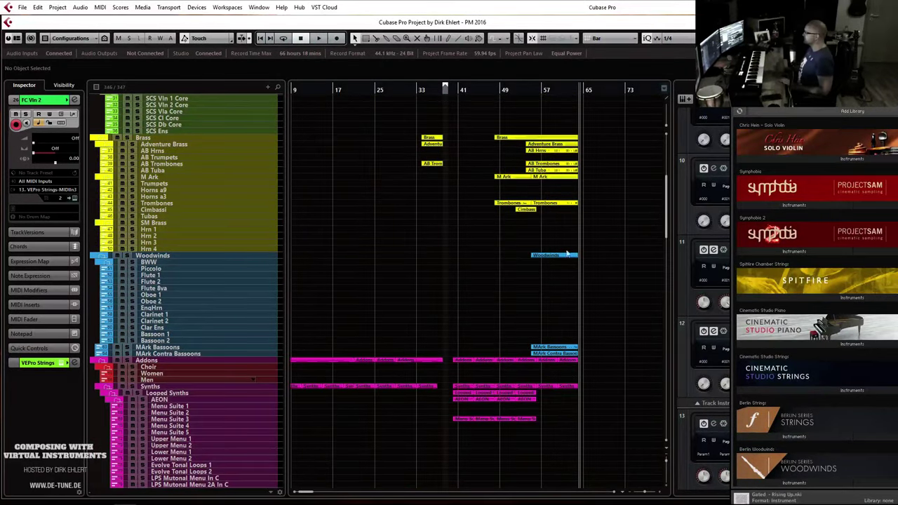
Select the Flute 8va track and play the section from about bar 52 to try out a flute line.
click(172, 288)
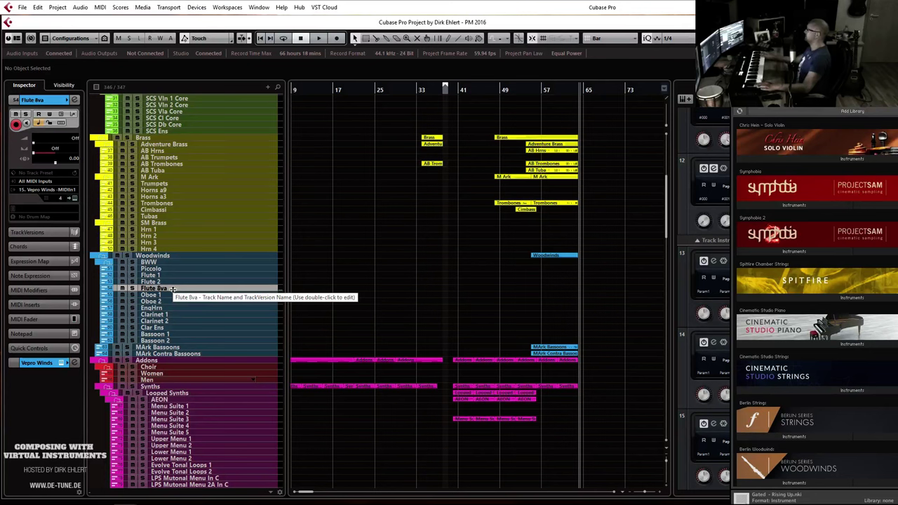
click(515, 98)
key(space)
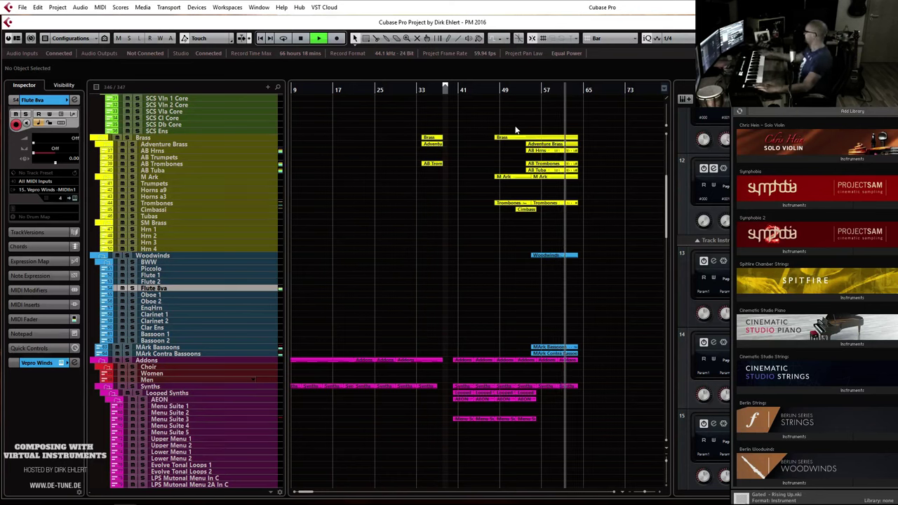
key(space)
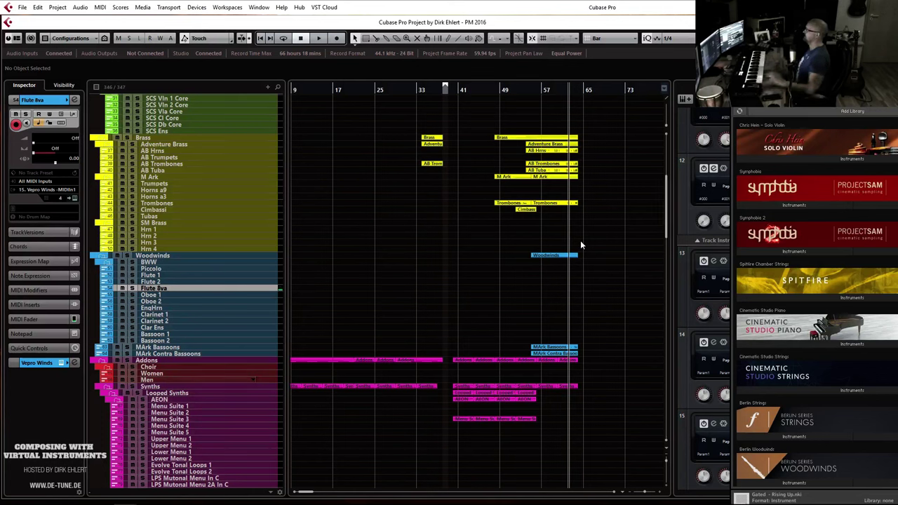
Place the playback position at about bar 54 and try out the Celesta and Piano Grandeur tracks.
click(526, 92)
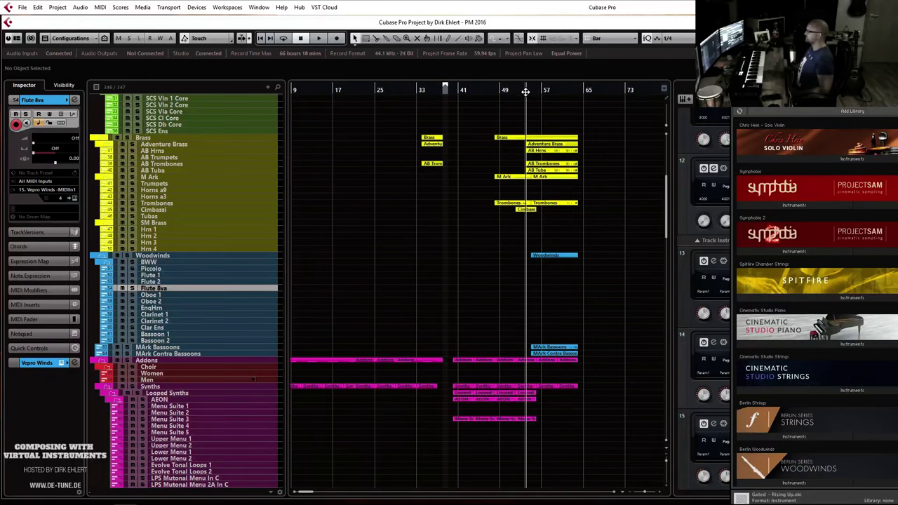
scroll(442, 293, down, 5)
scroll(443, 293, down, 5)
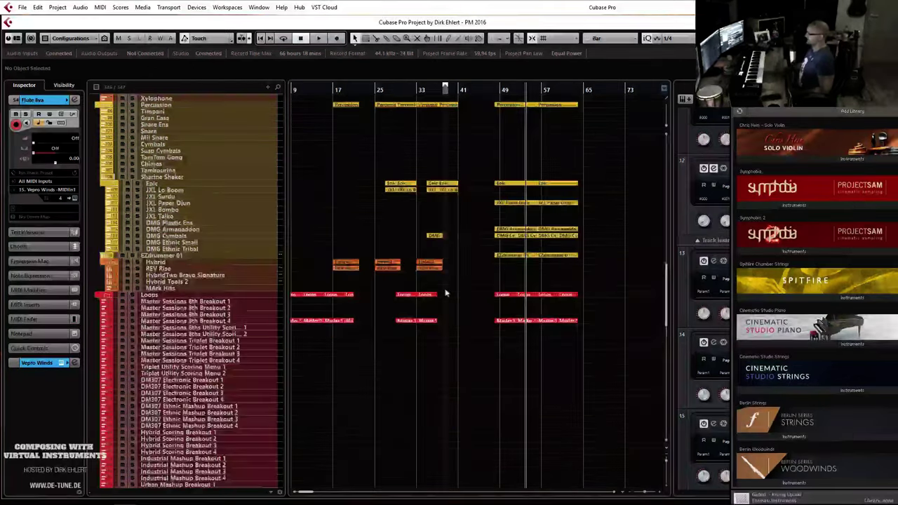
scroll(429, 292, down, 3)
scroll(219, 279, up, 8)
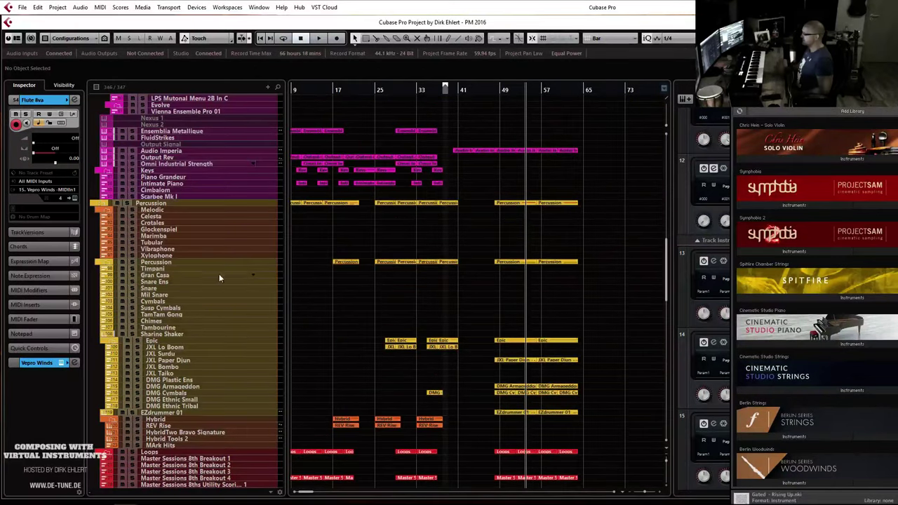
click(166, 217)
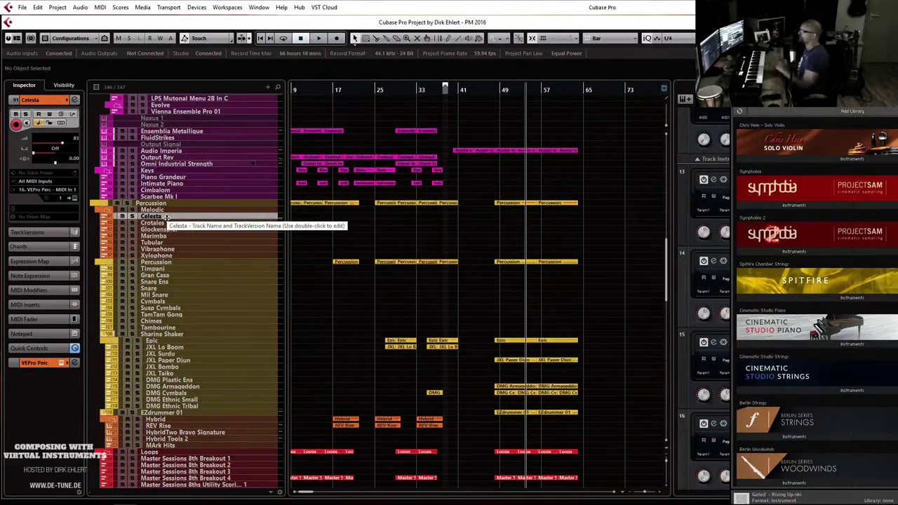
click(222, 172)
click(223, 177)
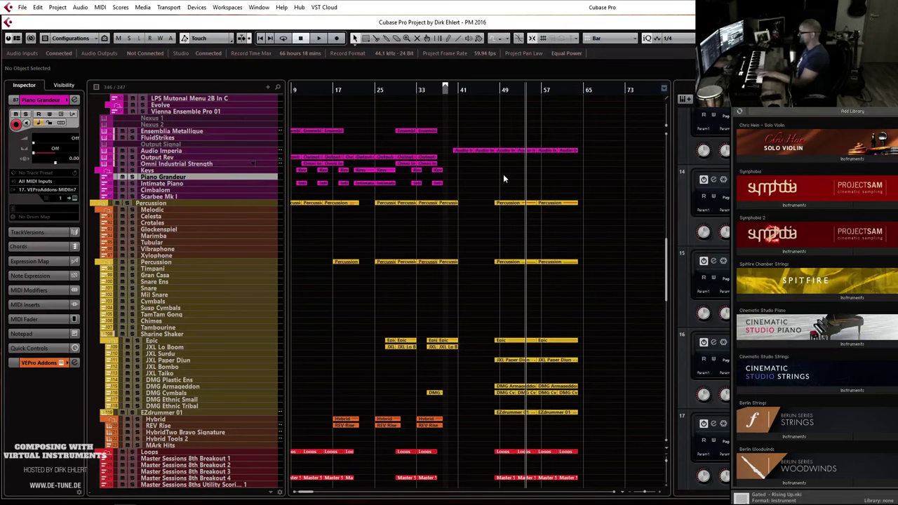
Record a part on the Cimbalom track from bar 47 to the end of the fast section.
click(202, 189)
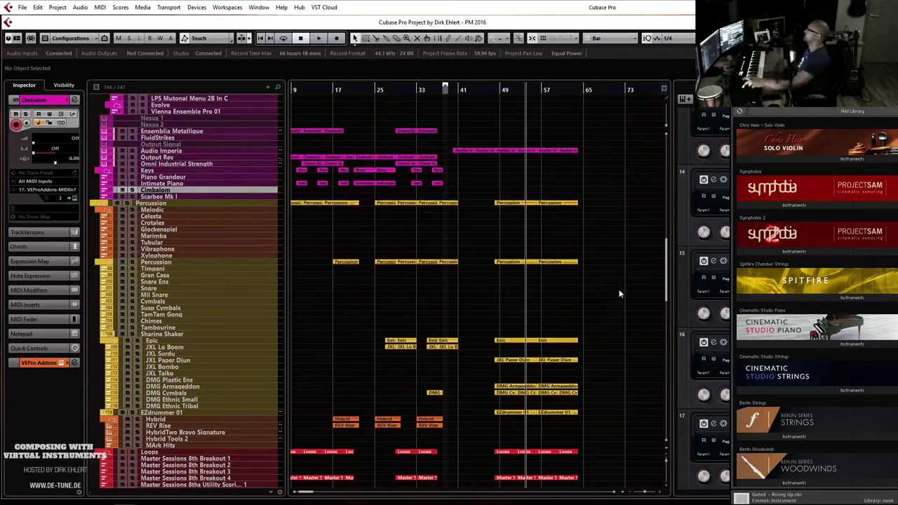
click(489, 92)
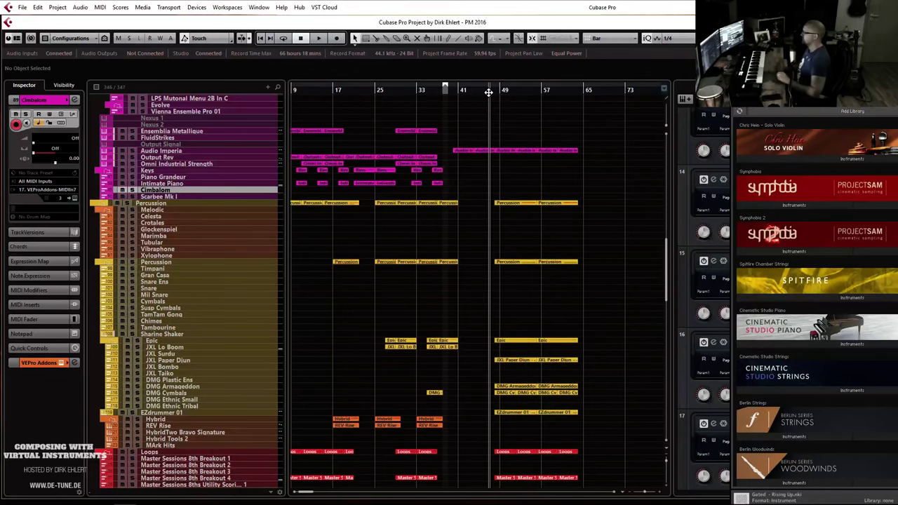
key(KP_Multiply)
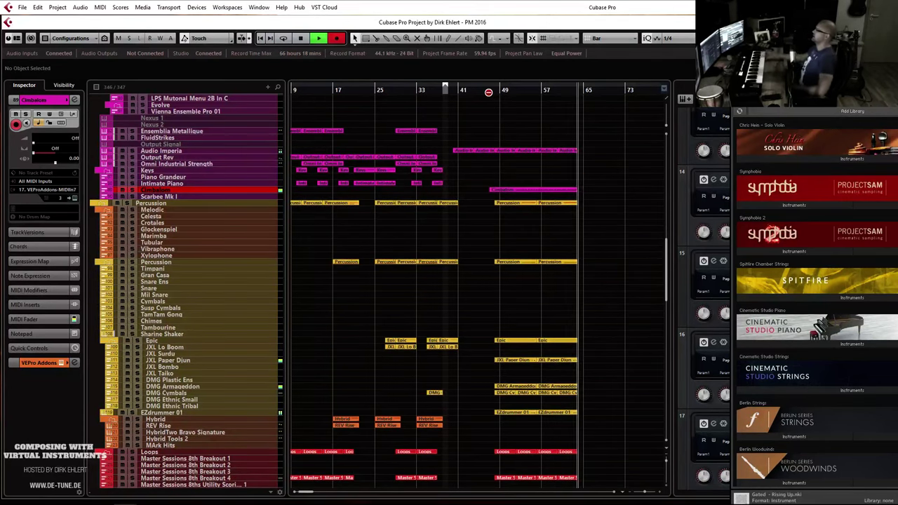
key(space)
Quantize the recorded Cimbalom notes to 1/8 in the Key Editor, and close the editor.
key(Return)
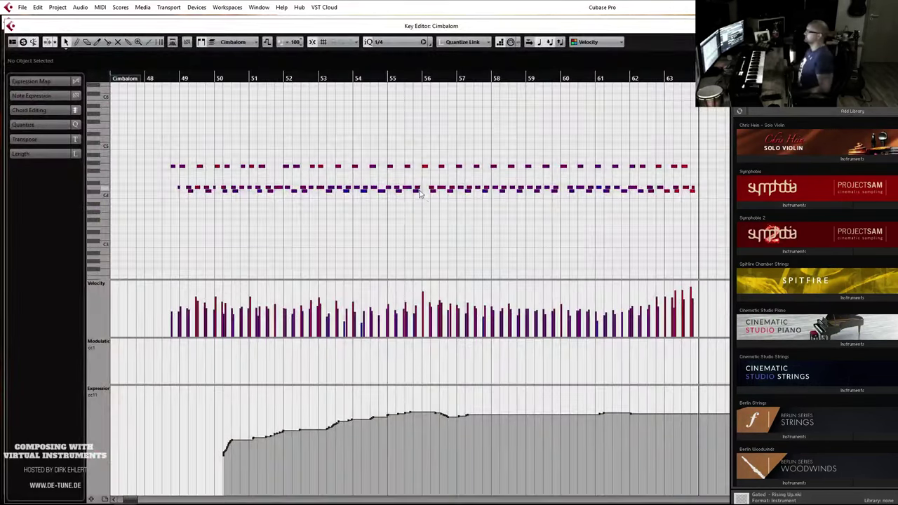
click(385, 43)
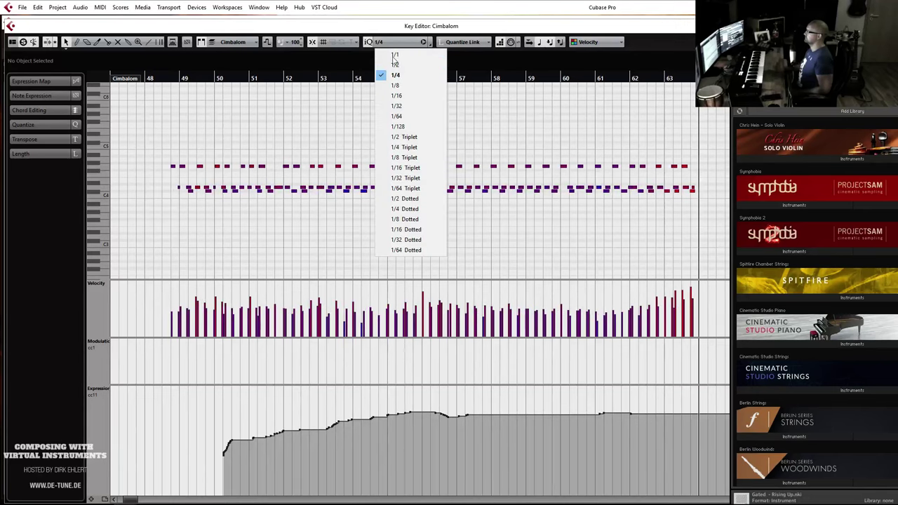
click(393, 88)
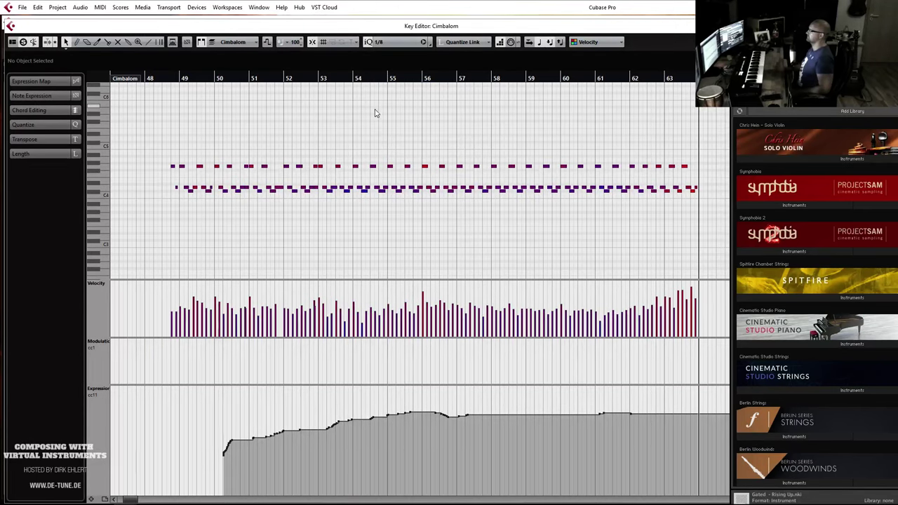
key(Return)
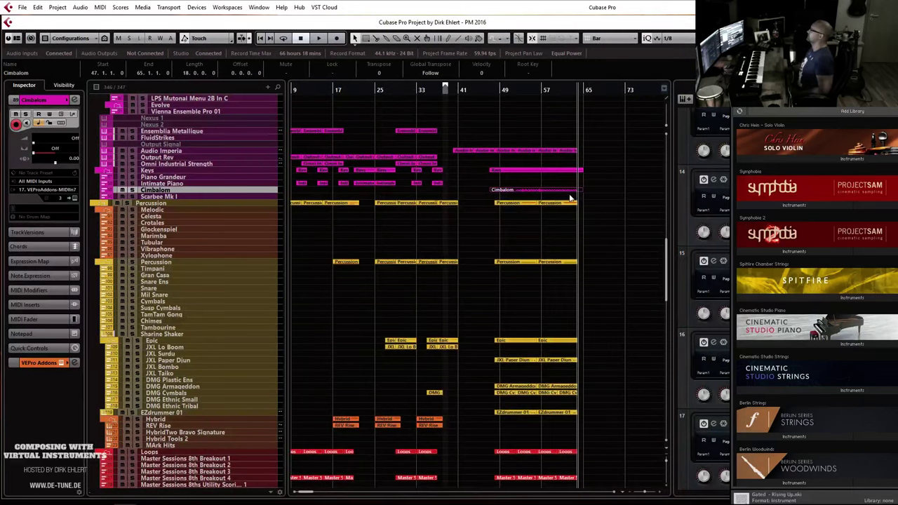
Close the sample library window and trim the end of the Cimbalom part to bar 64.
scroll(540, 227, left, 2)
click(512, 92)
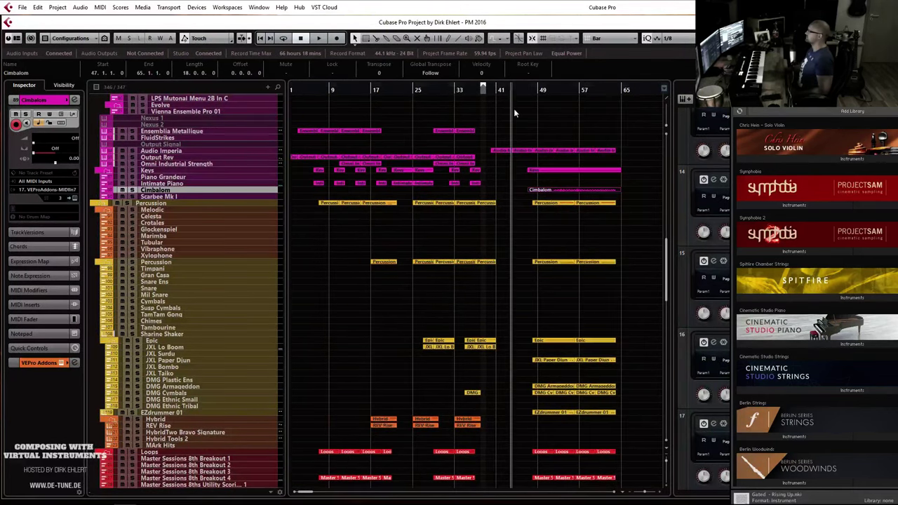
scroll(593, 237, up, 5)
scroll(594, 238, down, 5)
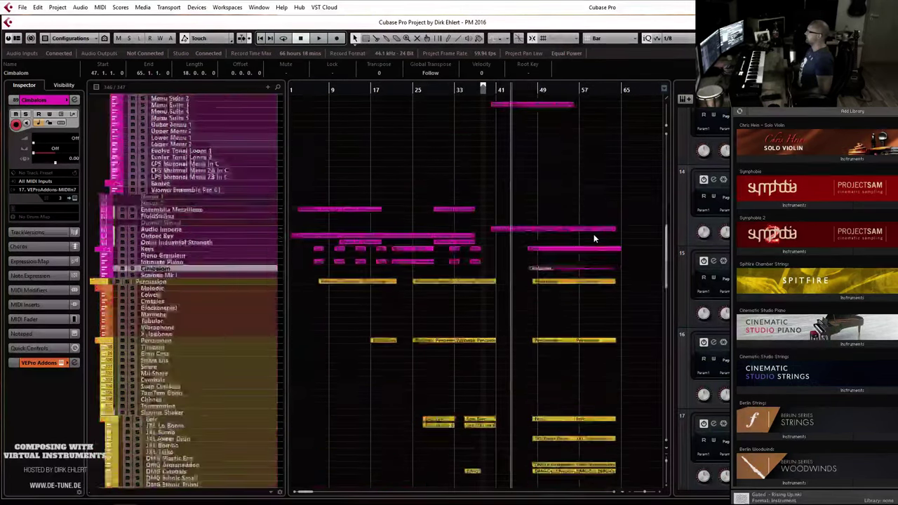
key(alt+F4)
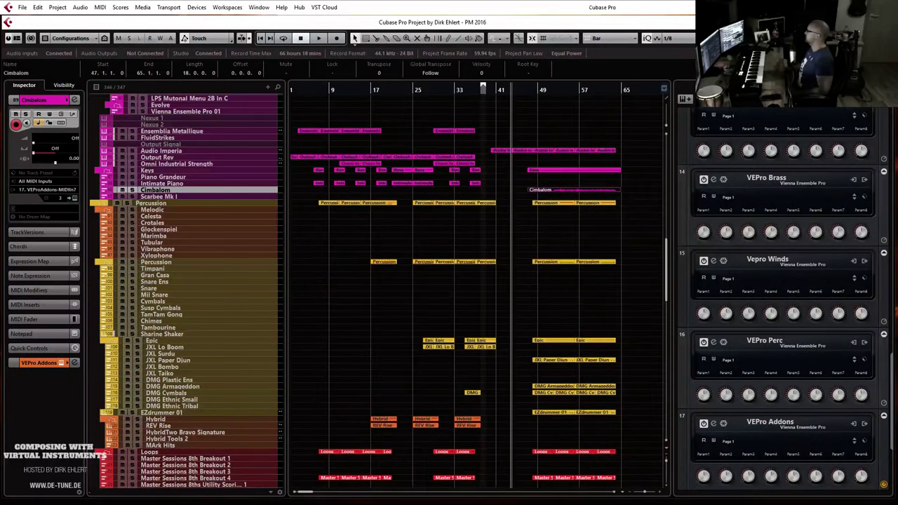
drag(619, 191, 613, 192)
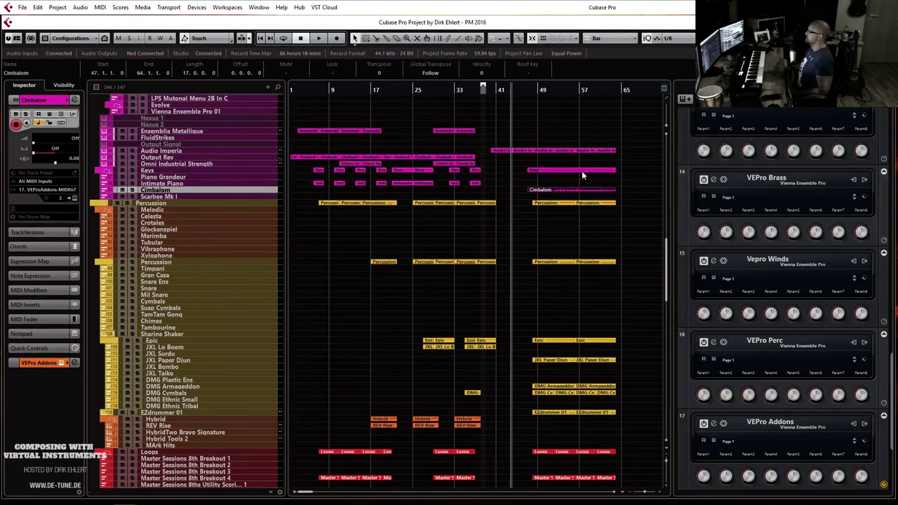
Set the locators to span bars 1 to 65, and play the whole piece from the start while looking over the tracks.
key(KP_Decimal)
key(ctrl+KP_1)
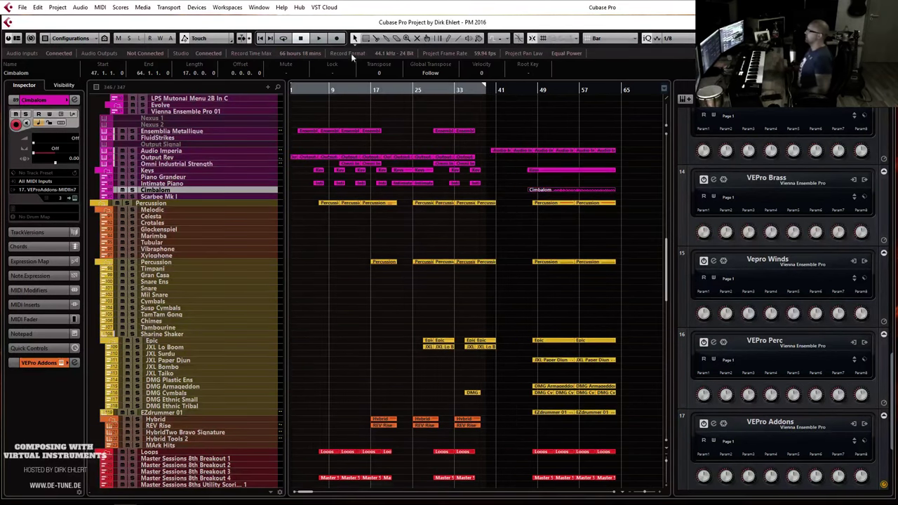
key(g)
drag(429, 85, 530, 85)
scroll(601, 189, up, 15)
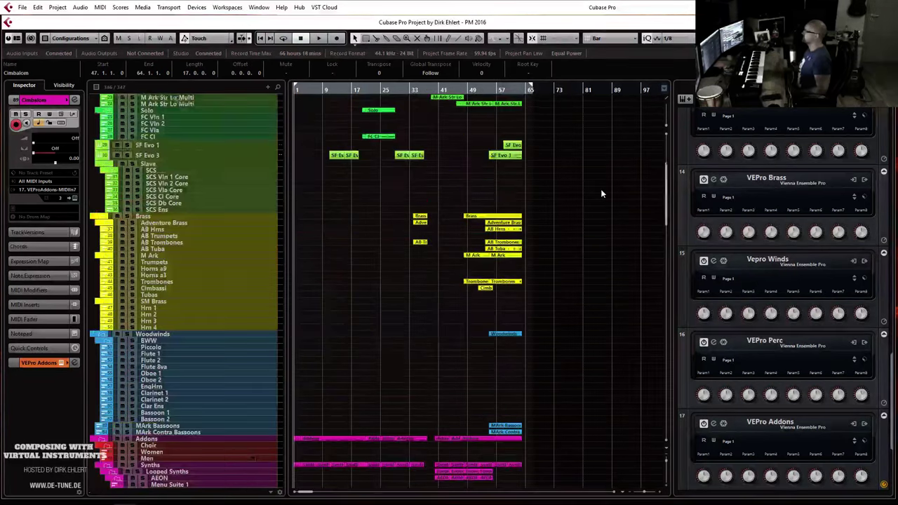
scroll(600, 189, up, 3)
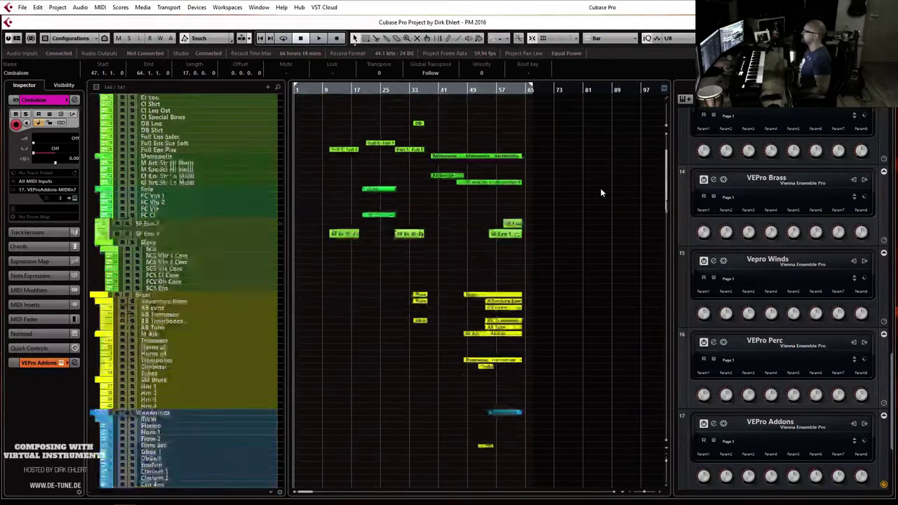
scroll(599, 188, down, 12)
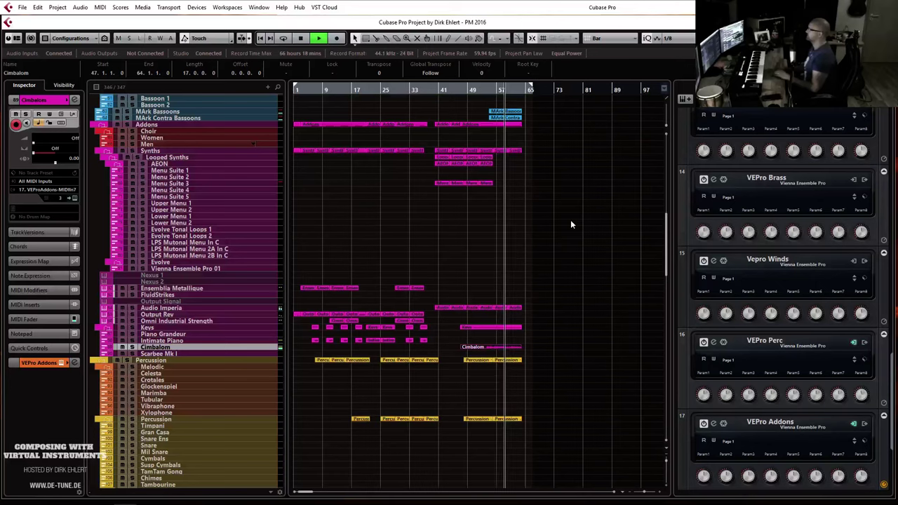
Record a Flute 1 part from bar 57 to bar 65, and play the section back from about bar 48.
scroll(567, 218, up, 5)
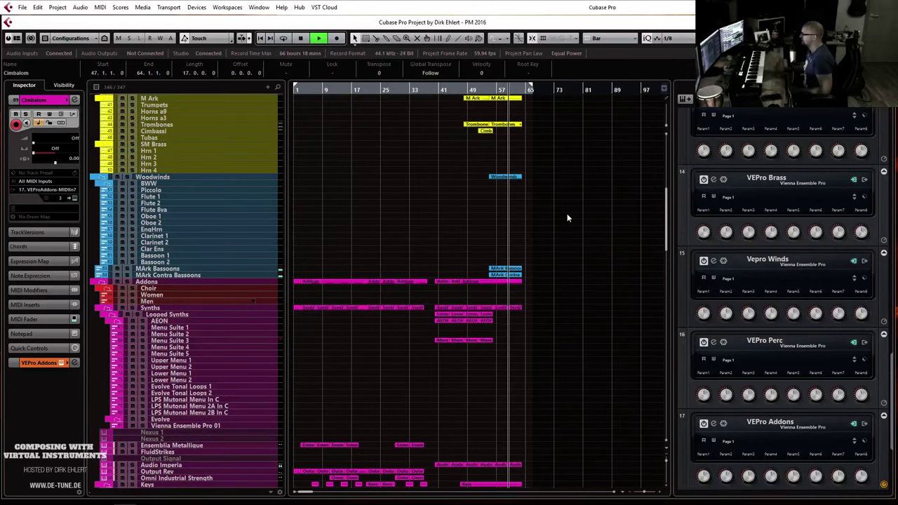
click(197, 197)
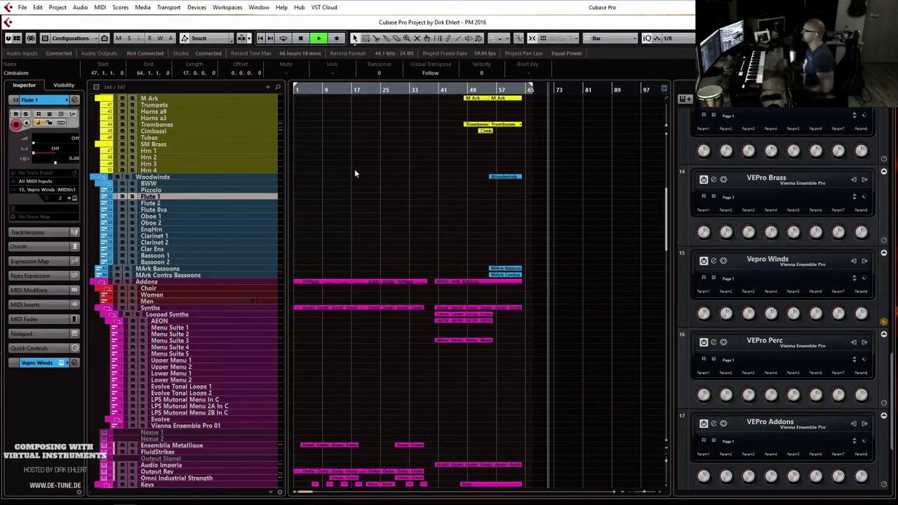
click(499, 90)
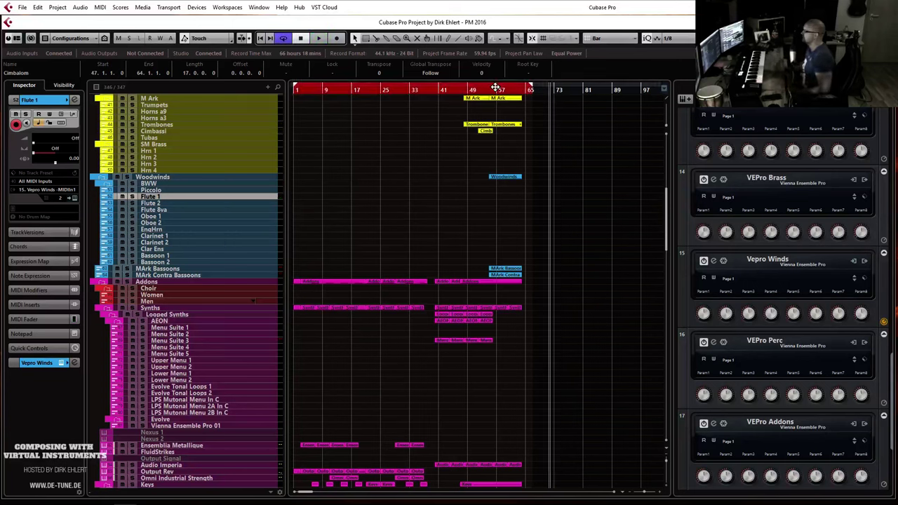
click(498, 90)
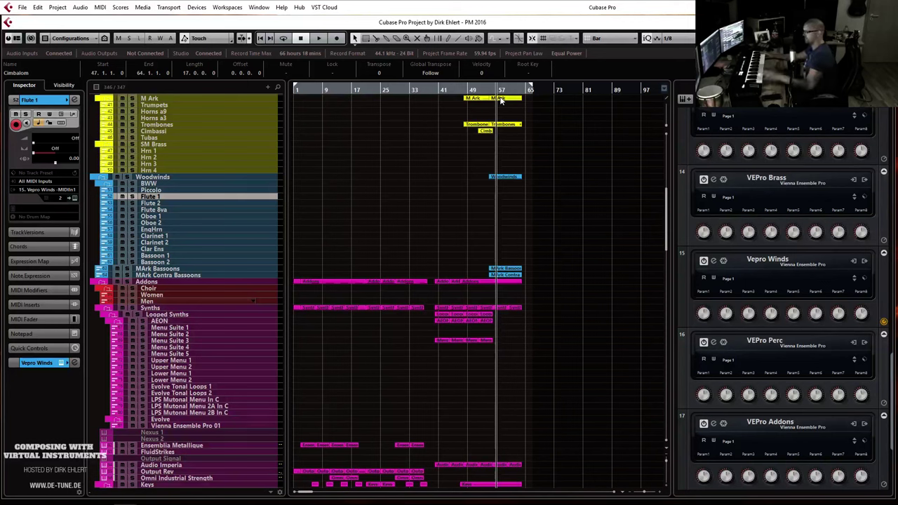
key(KP_Multiply)
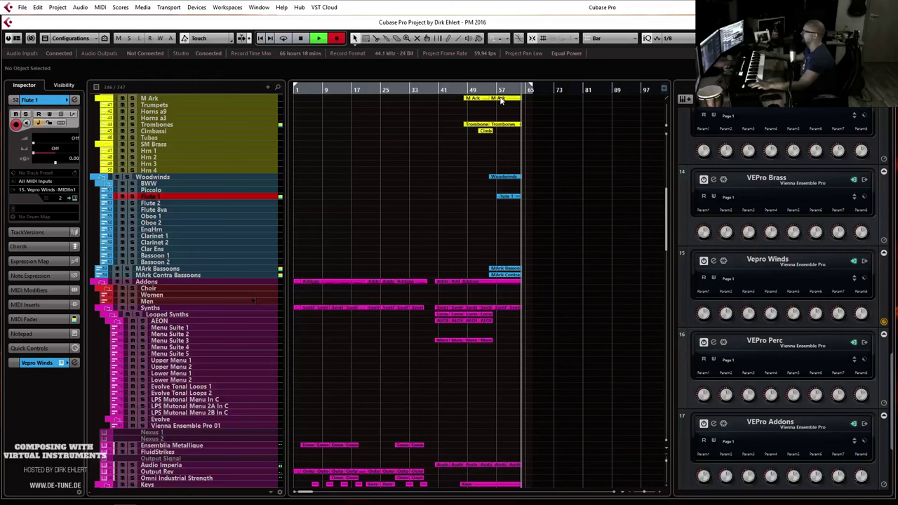
key(space)
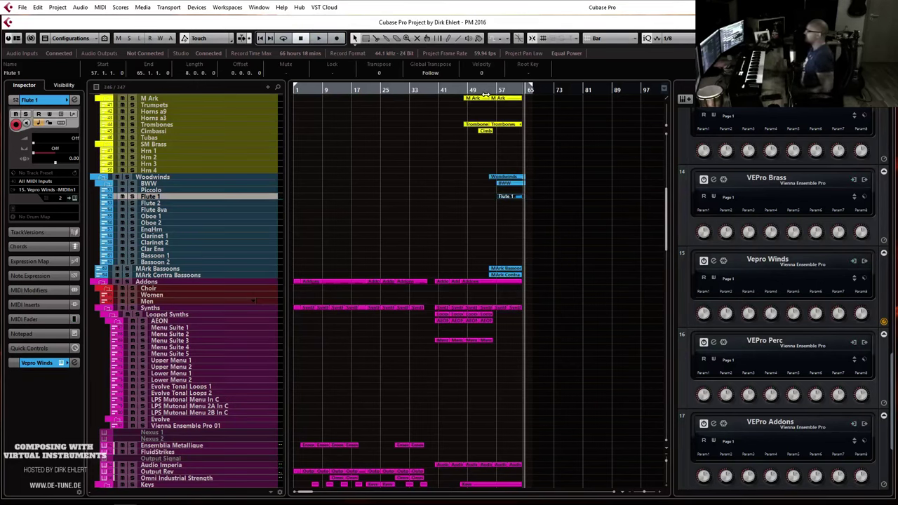
click(463, 90)
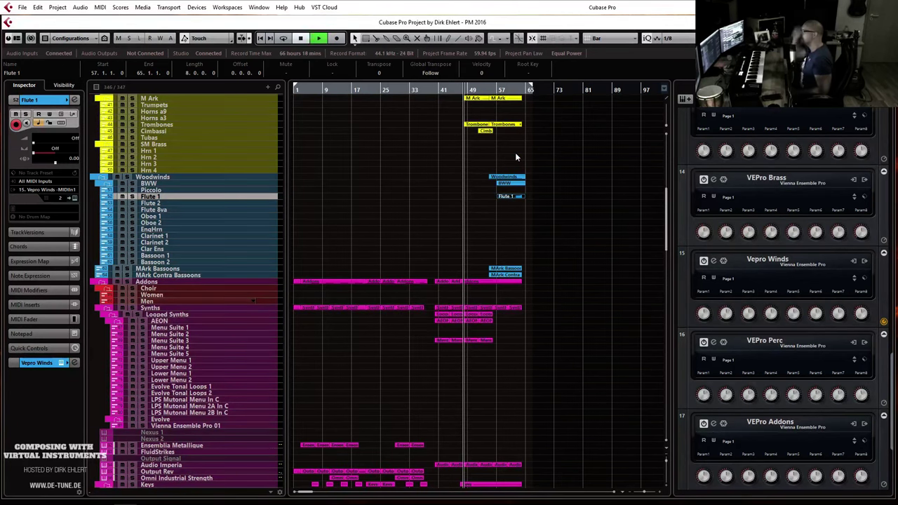
Copy the Menu Suite 3 loop parts onward so they fill bars 56 to 64.
key(h)
key(h)
key(h)
key(g)
key(g)
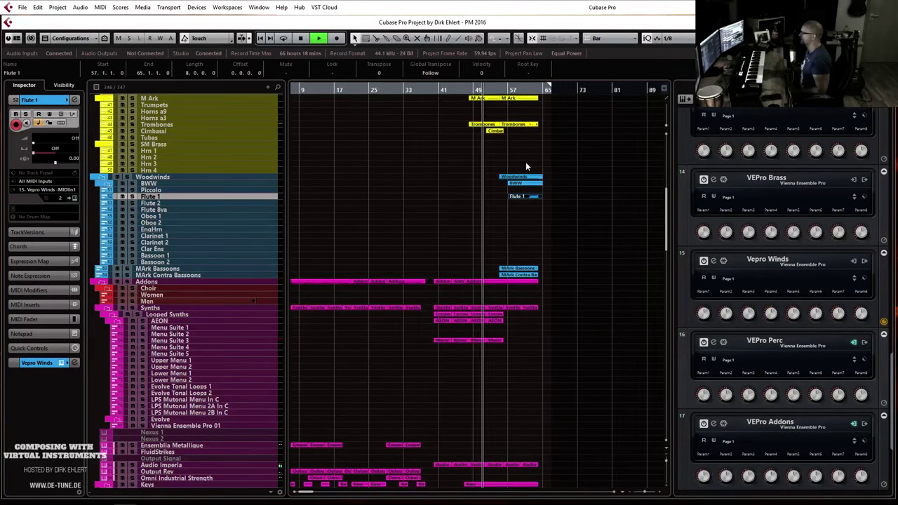
drag(509, 315, 476, 358)
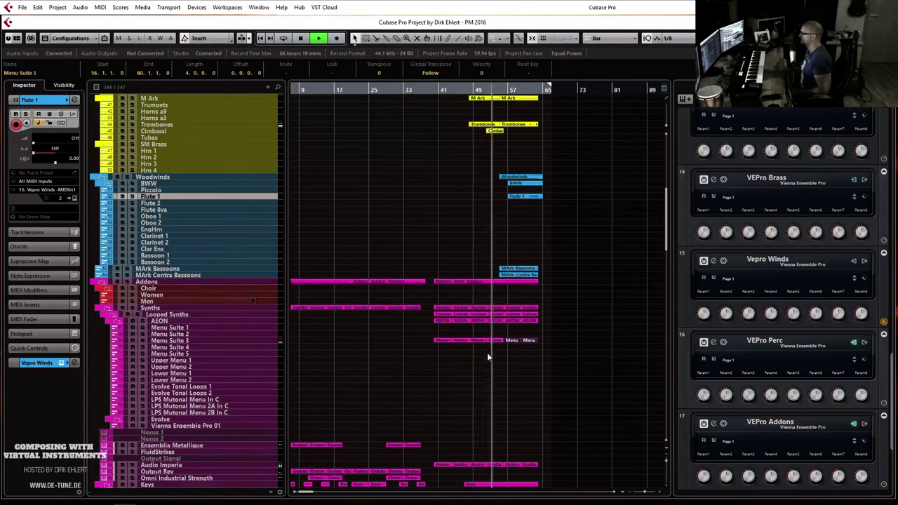
Listen to the fast section through to its end with the added Menu Suite 3 loops, and stop playback at about bar 65.
scroll(486, 352, down, 3)
scroll(528, 328, up, 3)
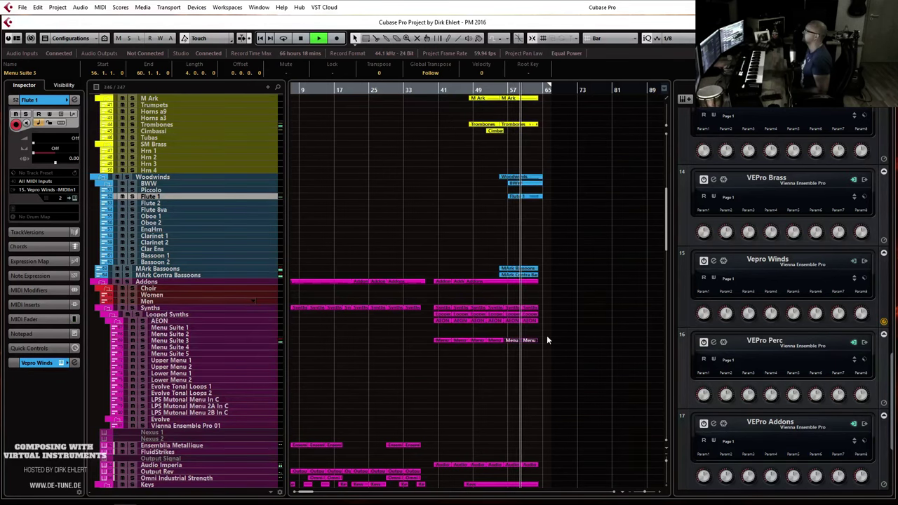
key(h)
key(h)
key(h)
key(h)
key(h)
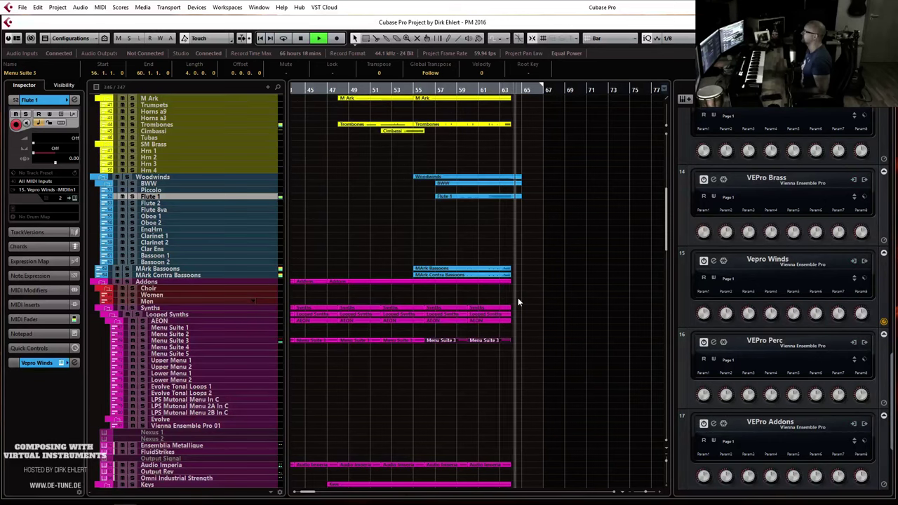
key(space)
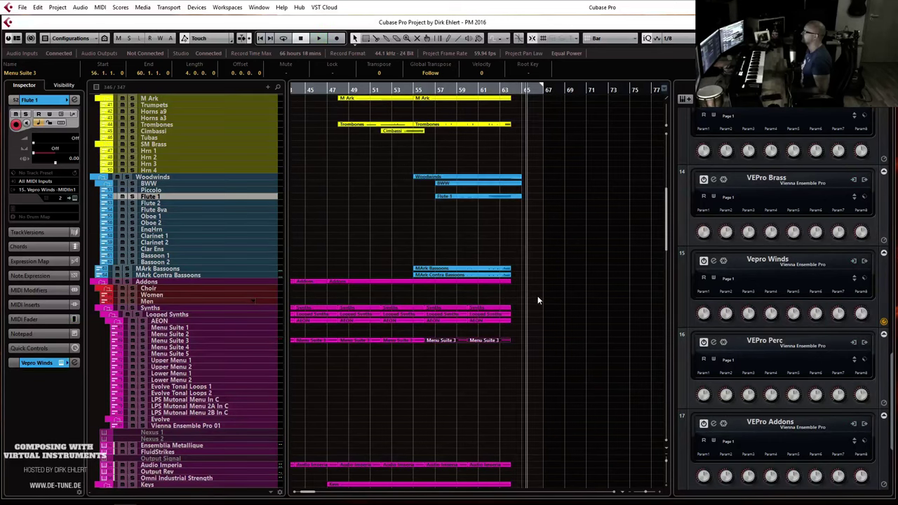
Record a MArk Hits part from bar 63 to bar 67 with one hit at bar 64, and check it in the Key Editor.
scroll(524, 225, down, 6)
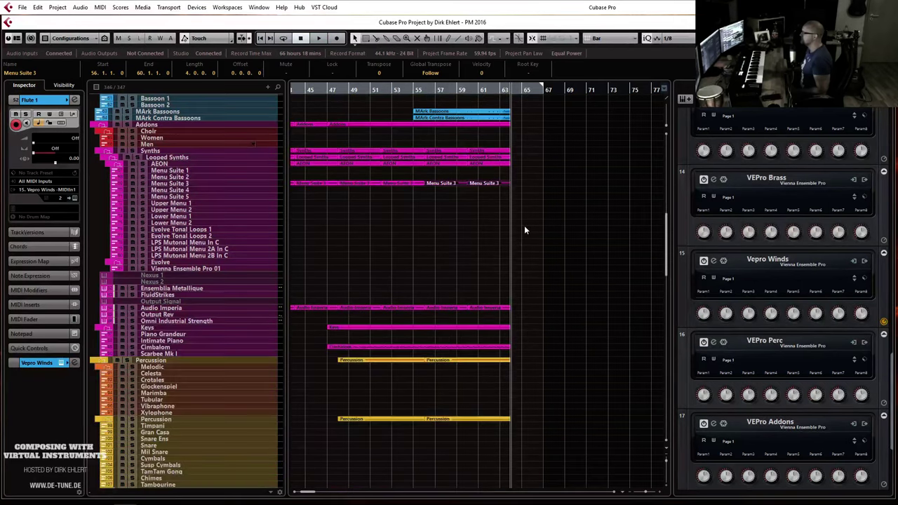
scroll(296, 341, down, 3)
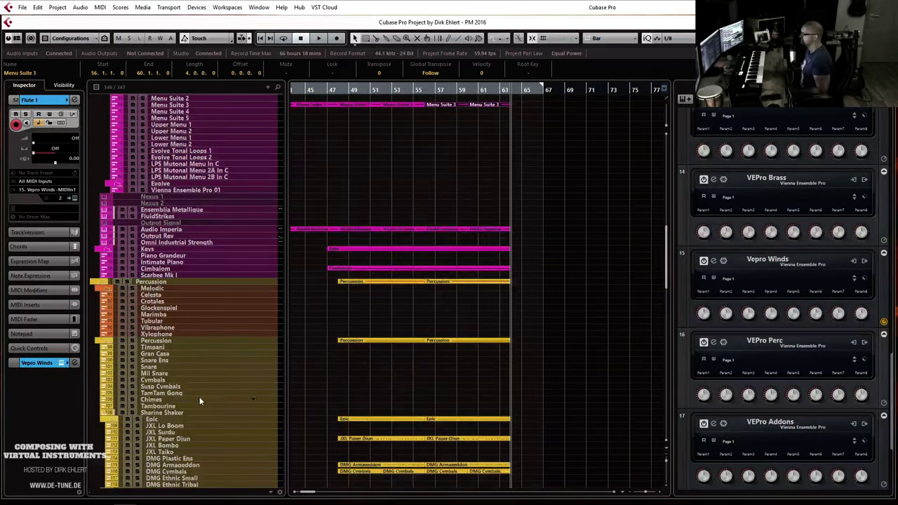
scroll(199, 396, down, 3)
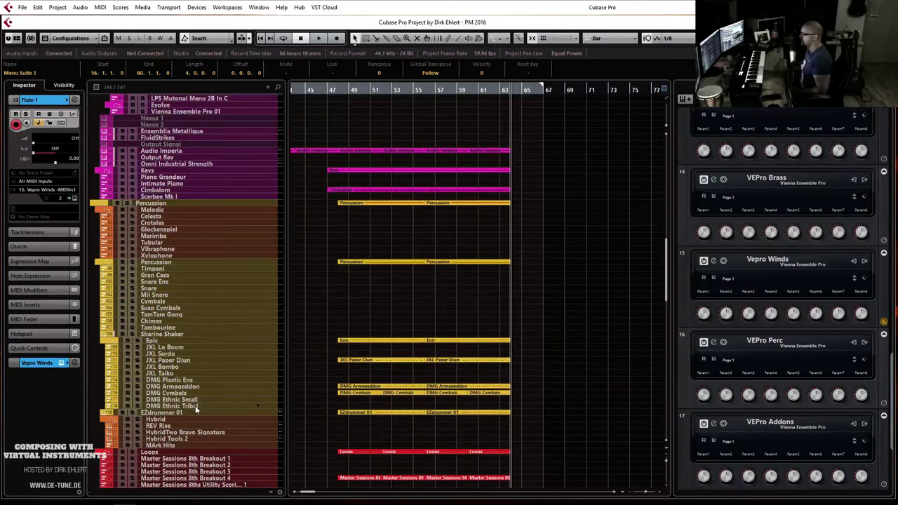
click(187, 443)
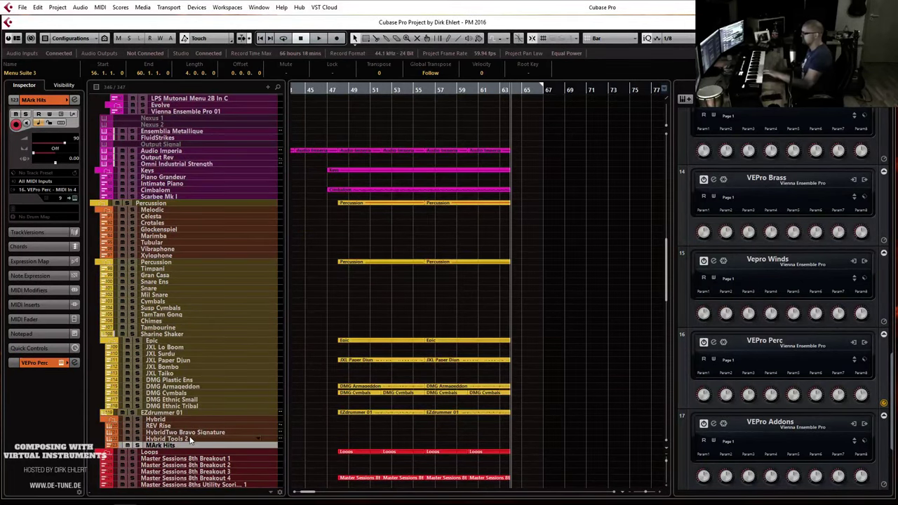
click(502, 90)
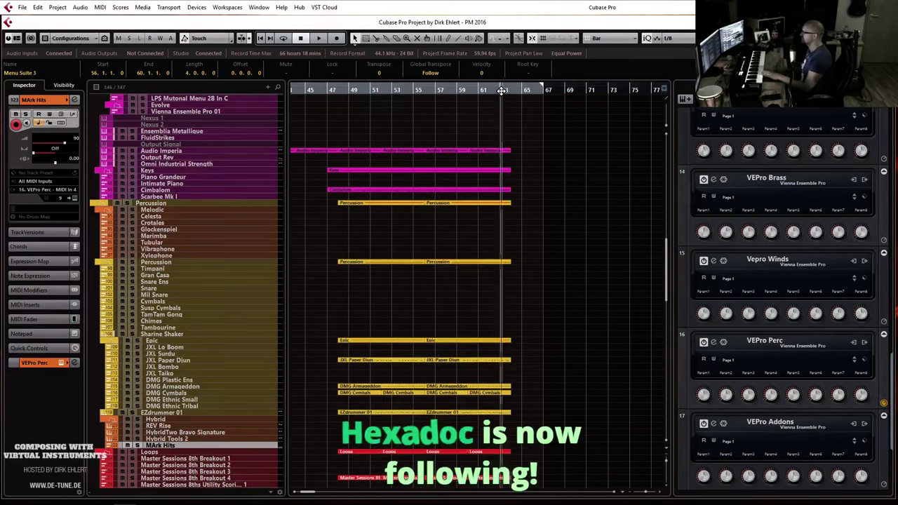
key(KP_Multiply)
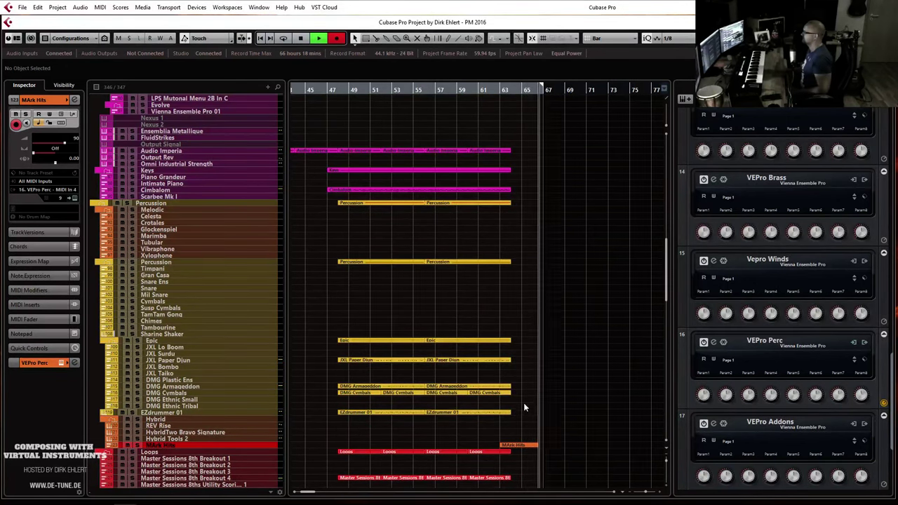
key(space)
double_click(524, 445)
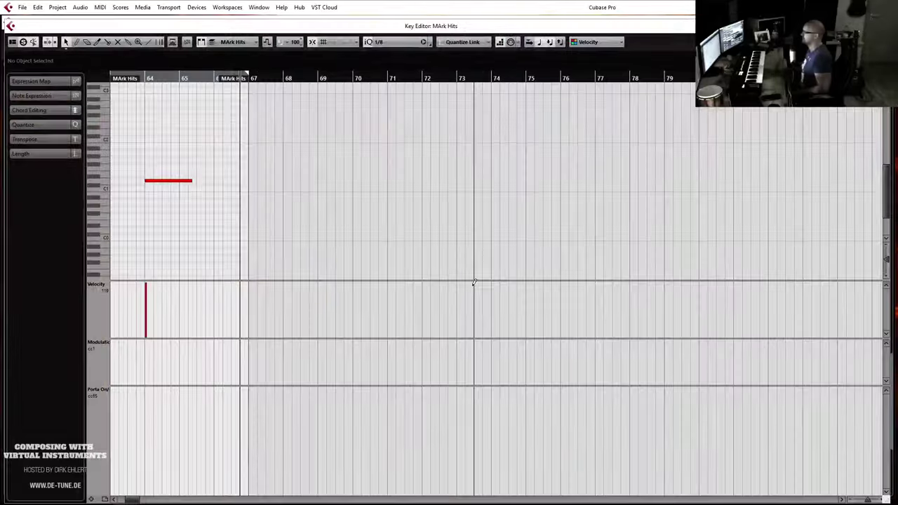
key(Return)
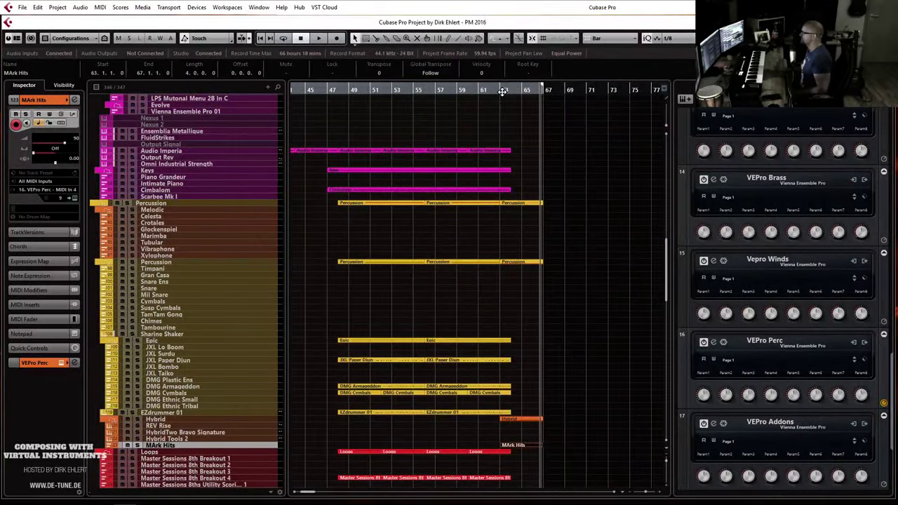
Play the piece from about bar 39 to bar 65 while looking over the synth, keys and percussion tracks.
key(g)
key(g)
key(g)
key(g)
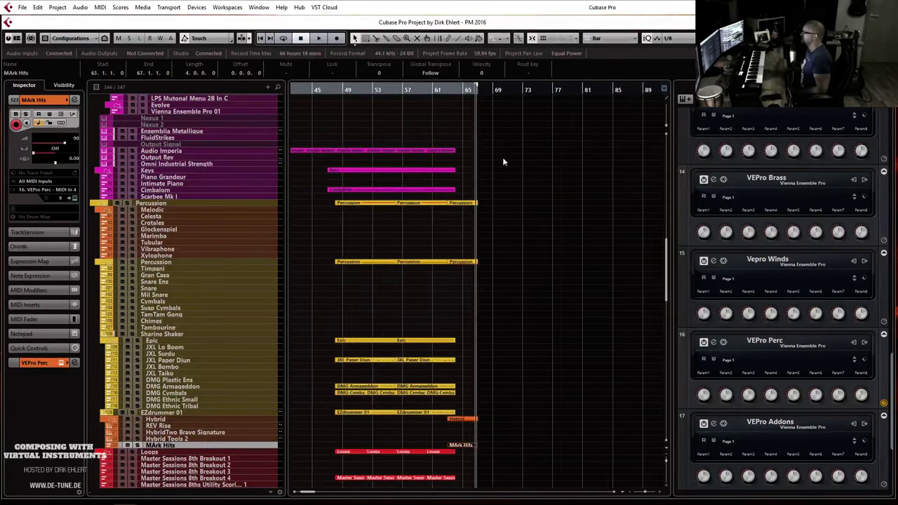
scroll(529, 158, left, 2)
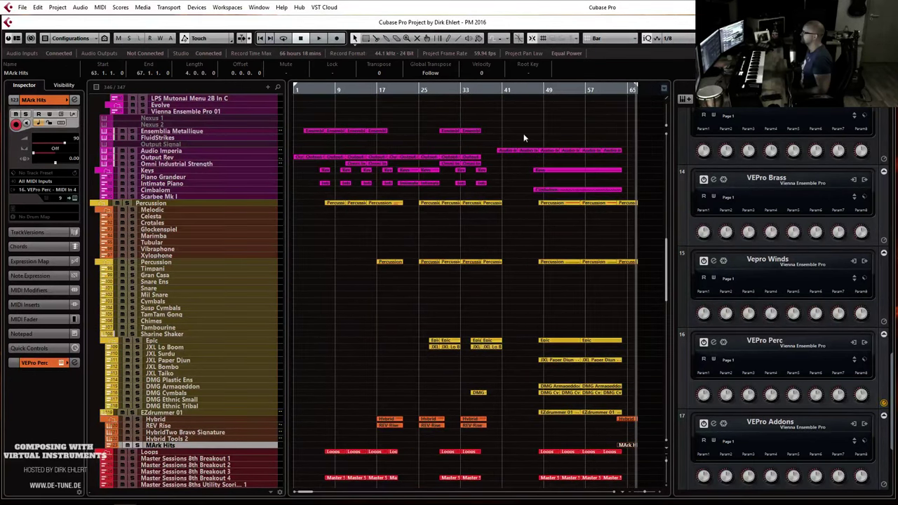
click(498, 90)
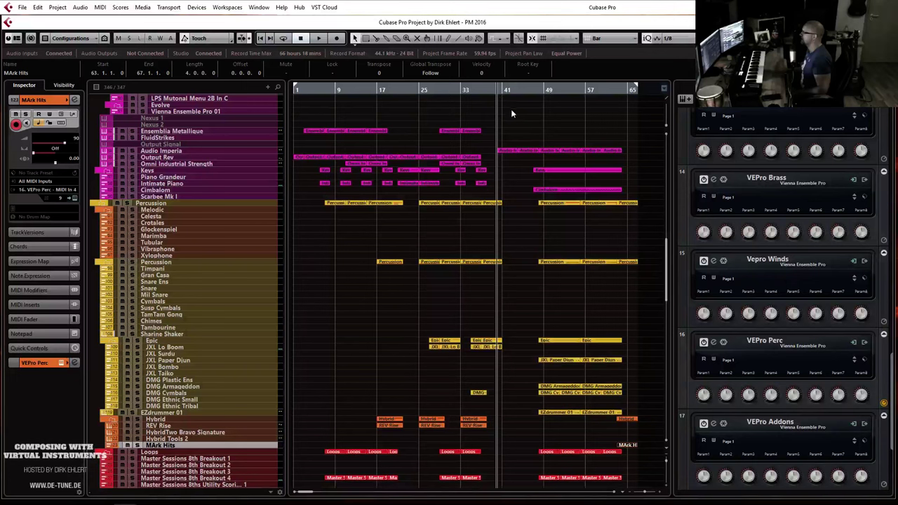
scroll(549, 148, down, 2)
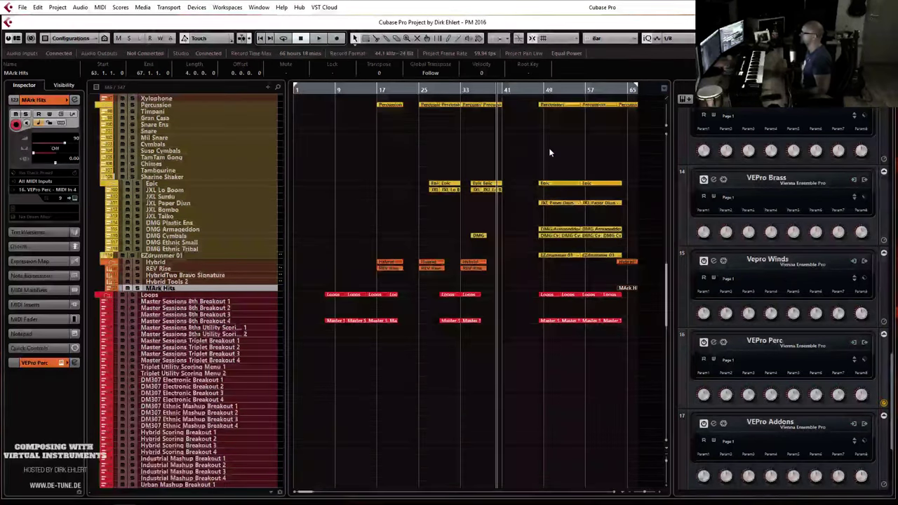
scroll(548, 147, up, 4)
key(g)
key(g)
key(g)
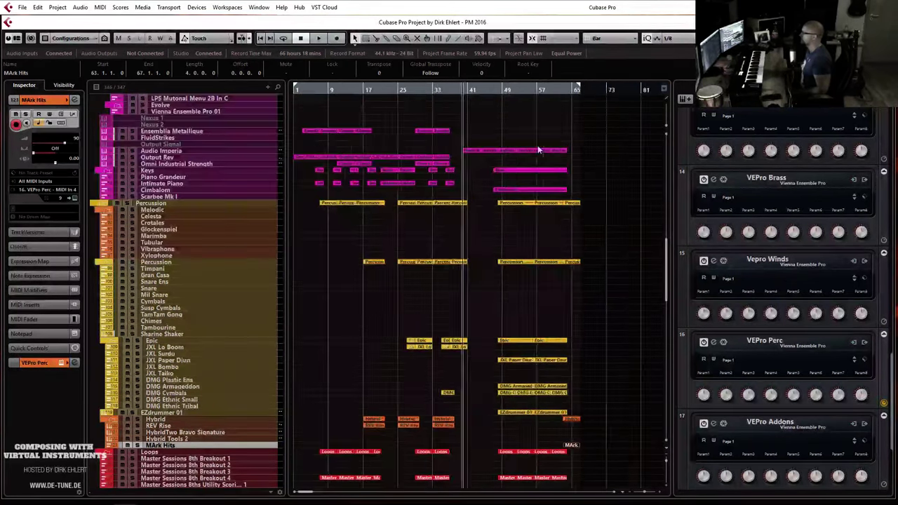
scroll(505, 140, up, 4)
key(h)
key(h)
key(h)
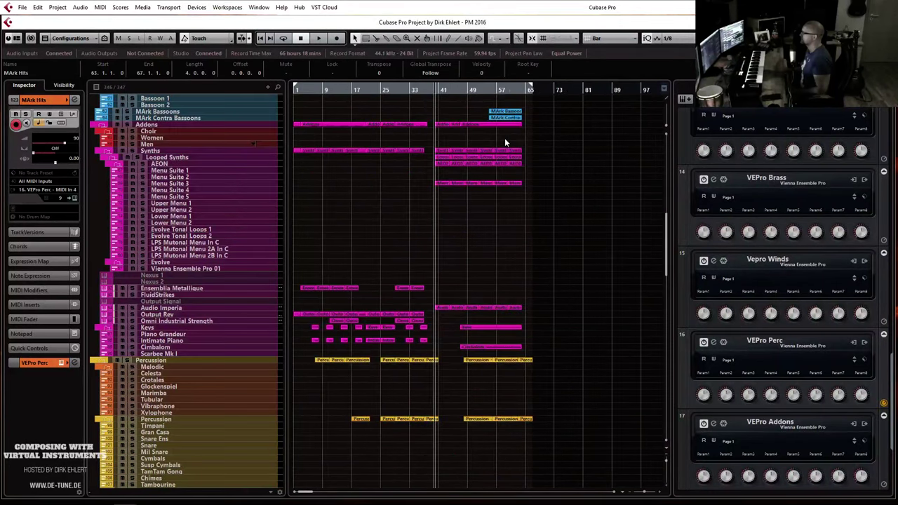
key(space)
key(g)
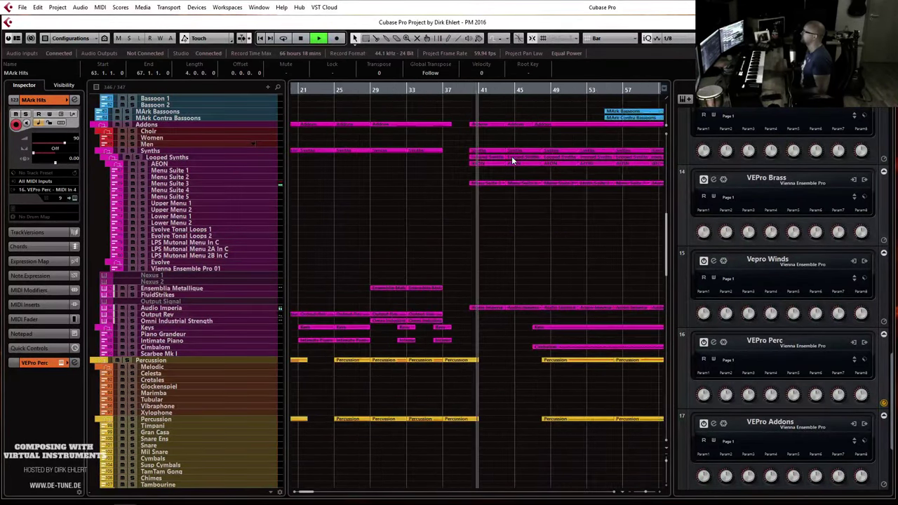
key(g)
key(g)
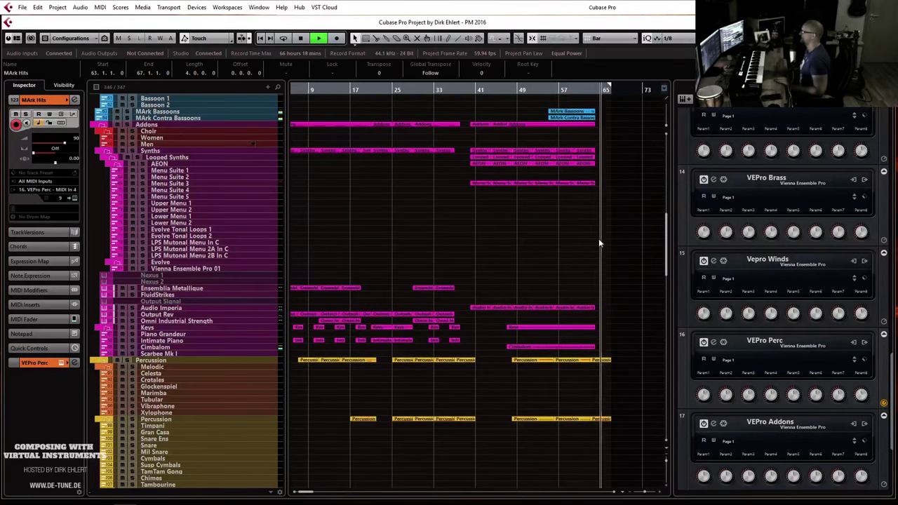
scroll(598, 239, down, 3)
key(space)
Record a JXL Lo Boom part from bar 60 to bar 66, and open it in the Key Editor.
scroll(579, 327, down, 4)
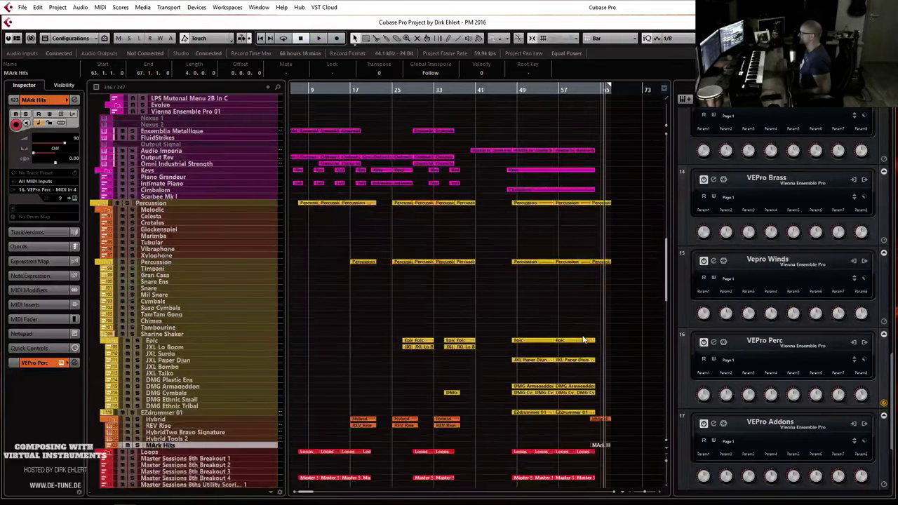
click(595, 92)
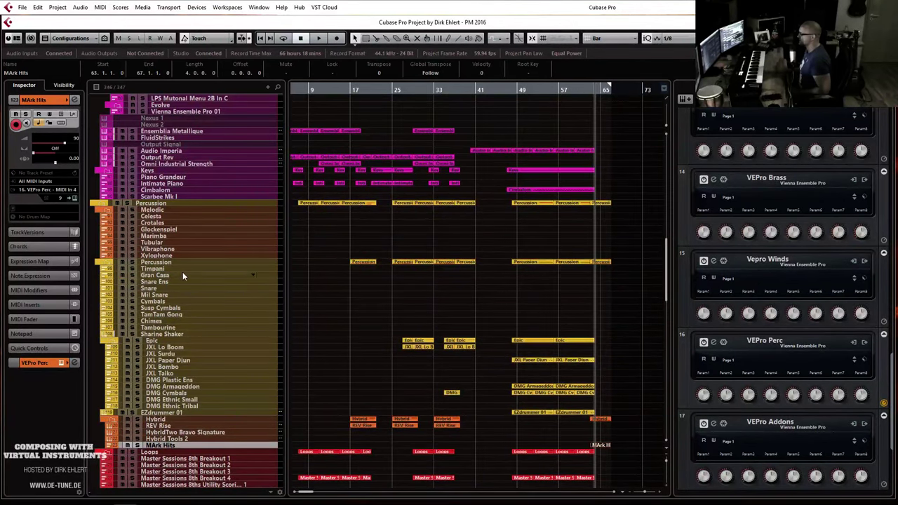
click(186, 349)
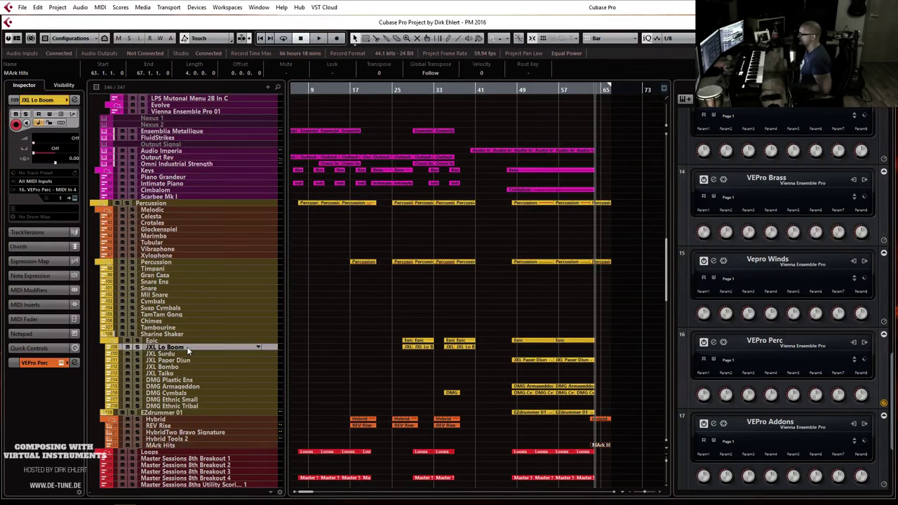
click(575, 92)
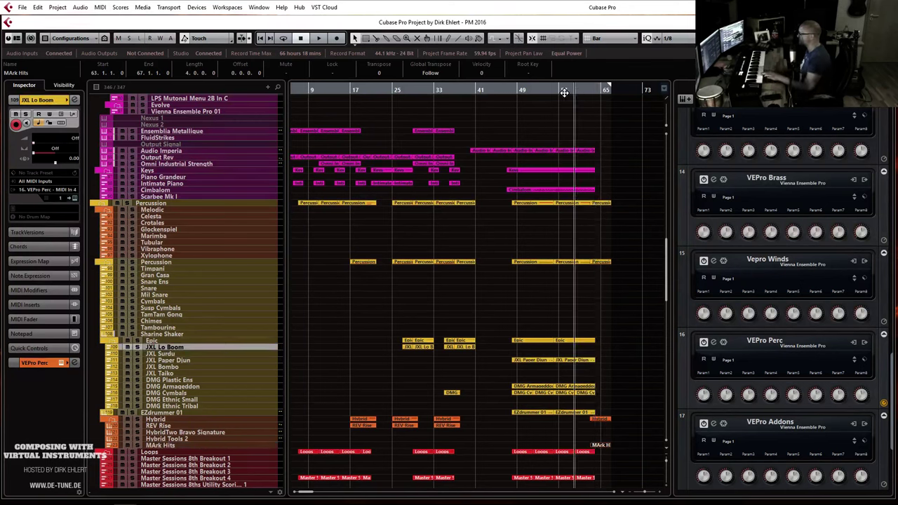
key(KP_Multiply)
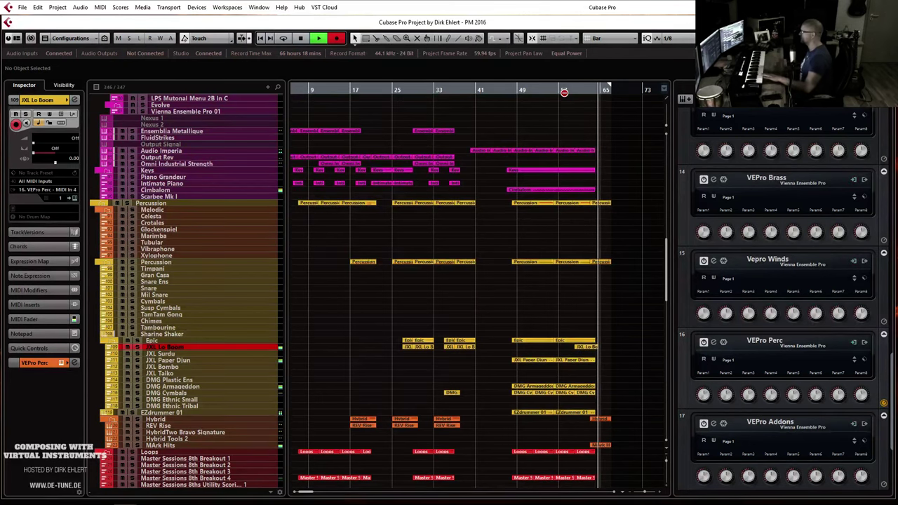
key(space)
double_click(598, 346)
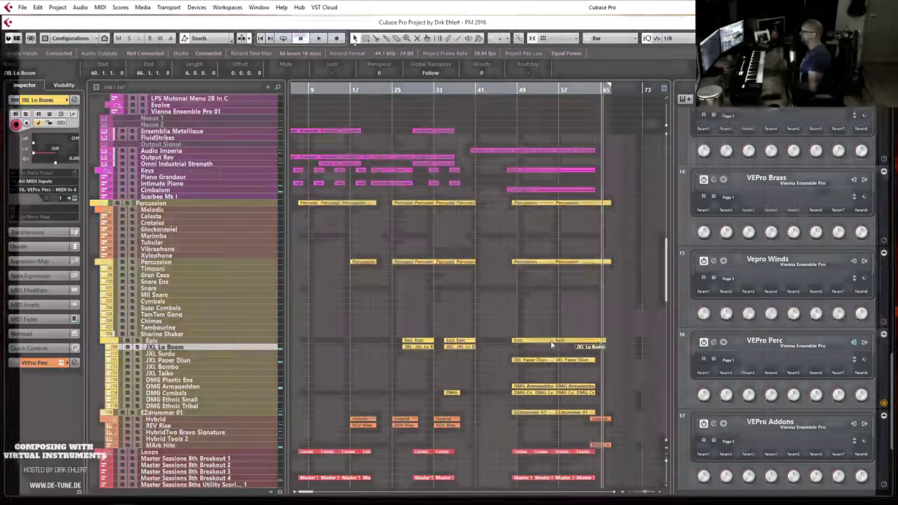